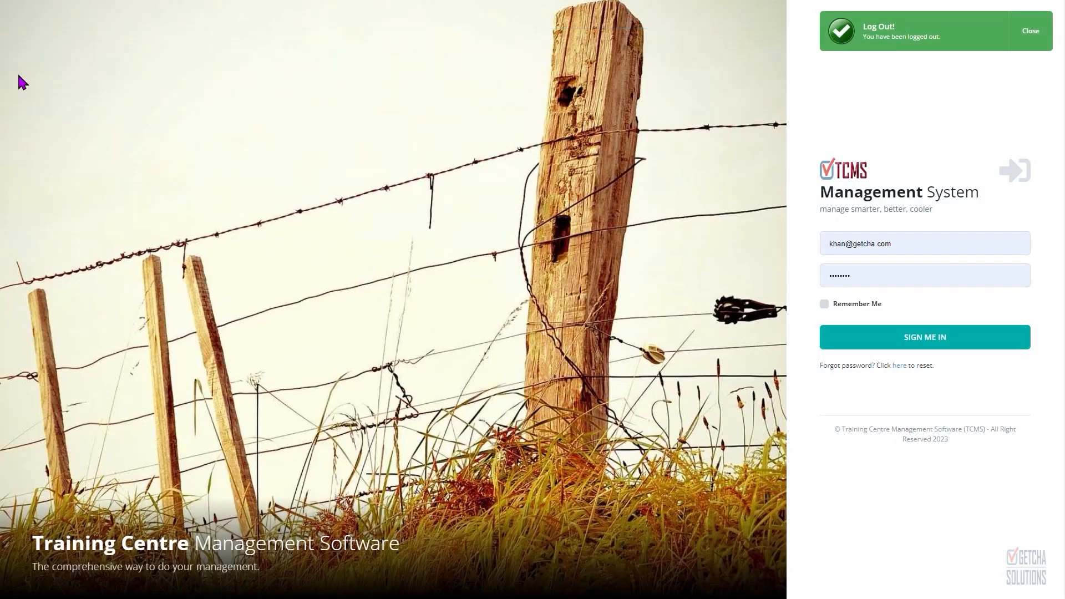
Step: Reload the login page and sign in with the saved account credentials
{"action": "key", "text": "F5"}
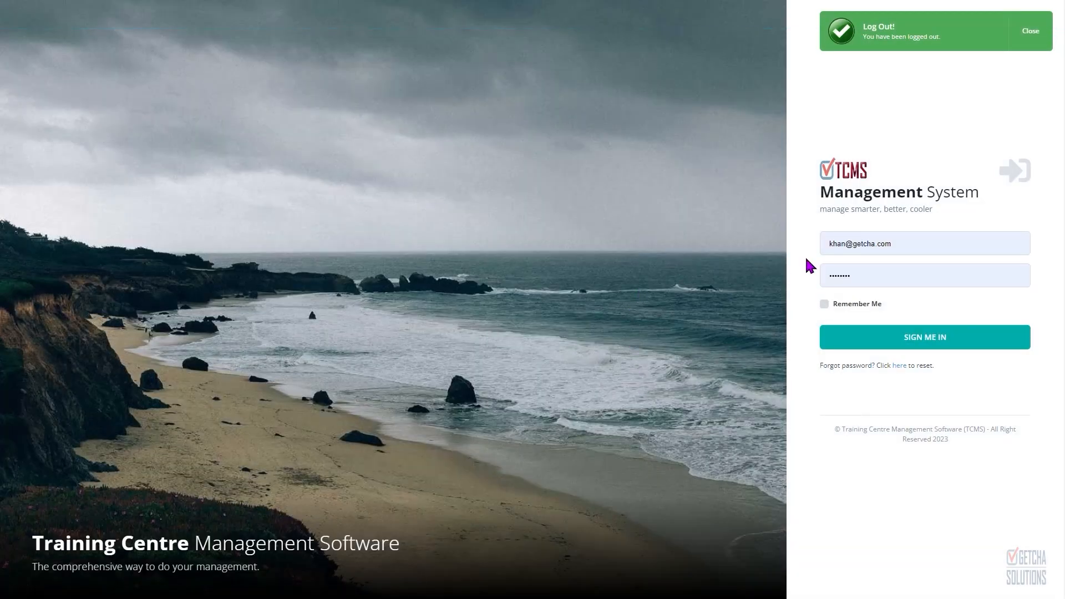
{"action": "left_click", "coordinate": [930, 239]}
{"action": "left_click", "coordinate": [937, 214]}
{"action": "left_click", "coordinate": [930, 344]}
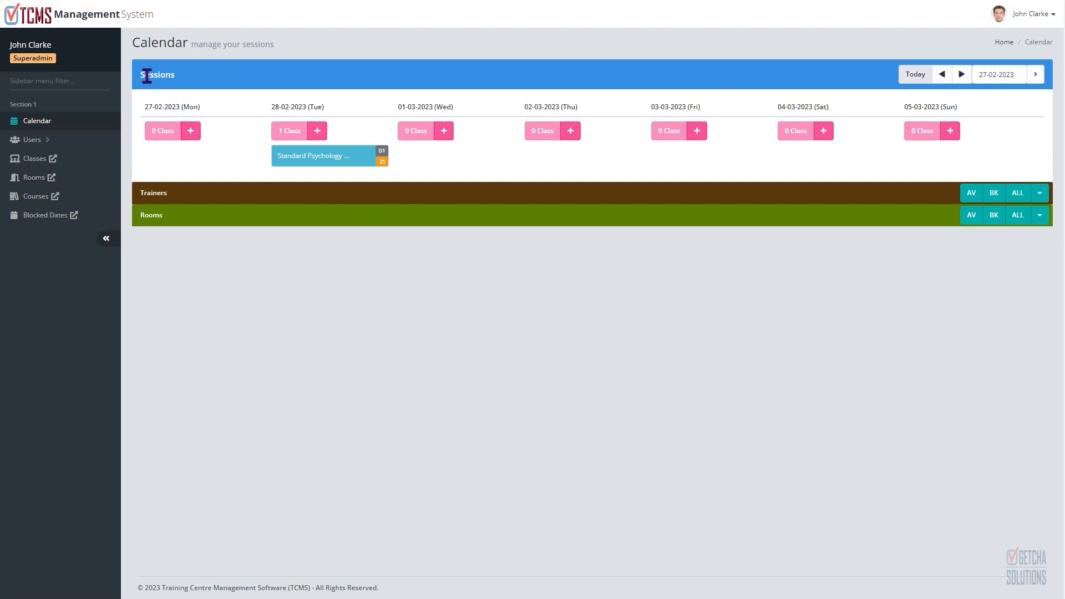
Step: Expand the Standard Psychology class on 28-02-2023 to show its sessions
{"action": "left_click_drag", "start_coordinate": [142, 71], "coordinate": [179, 77]}
{"action": "left_click", "coordinate": [330, 159]}
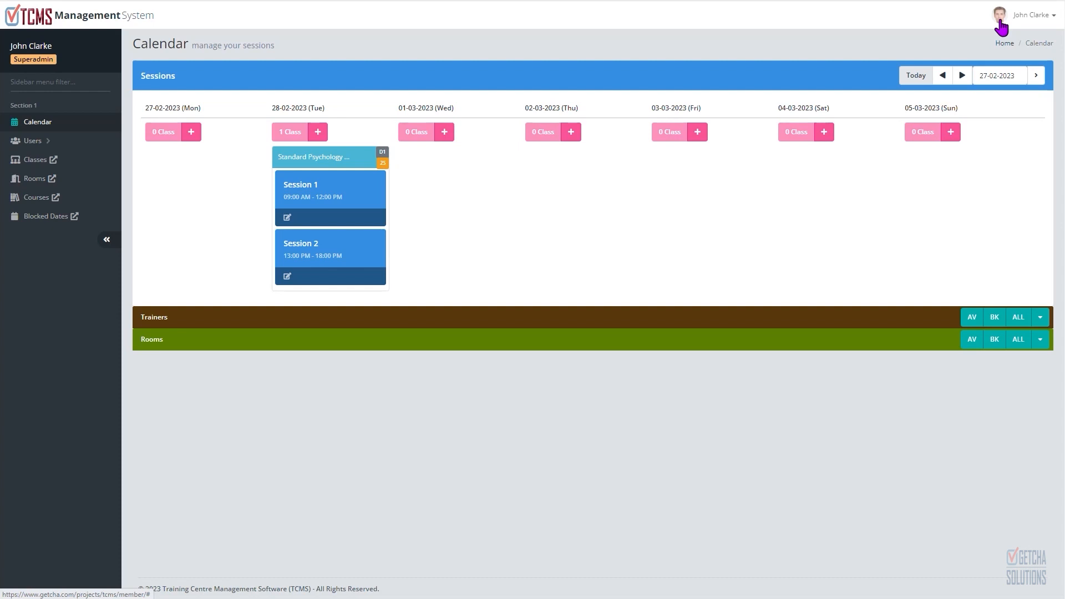
{"action": "left_click", "coordinate": [1043, 21]}
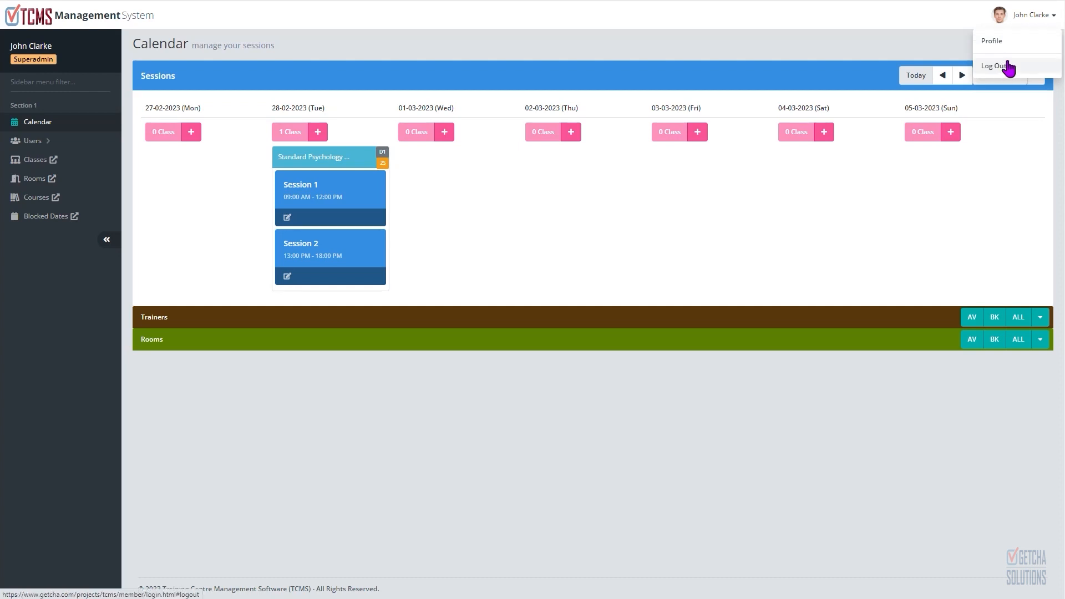
{"action": "left_click", "coordinate": [1032, 17]}
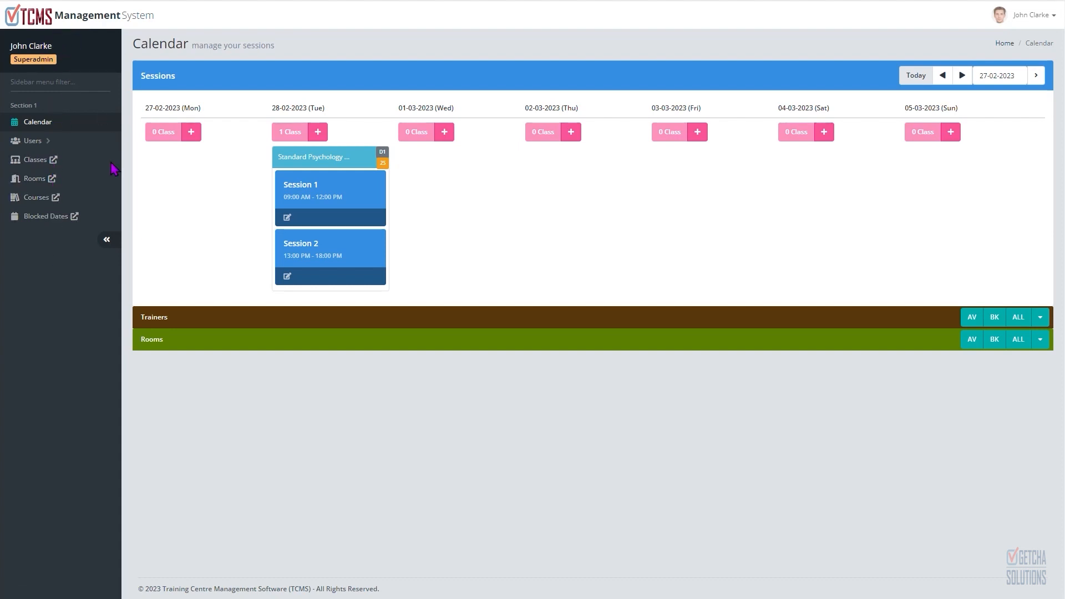
{"action": "double_click", "coordinate": [35, 45]}
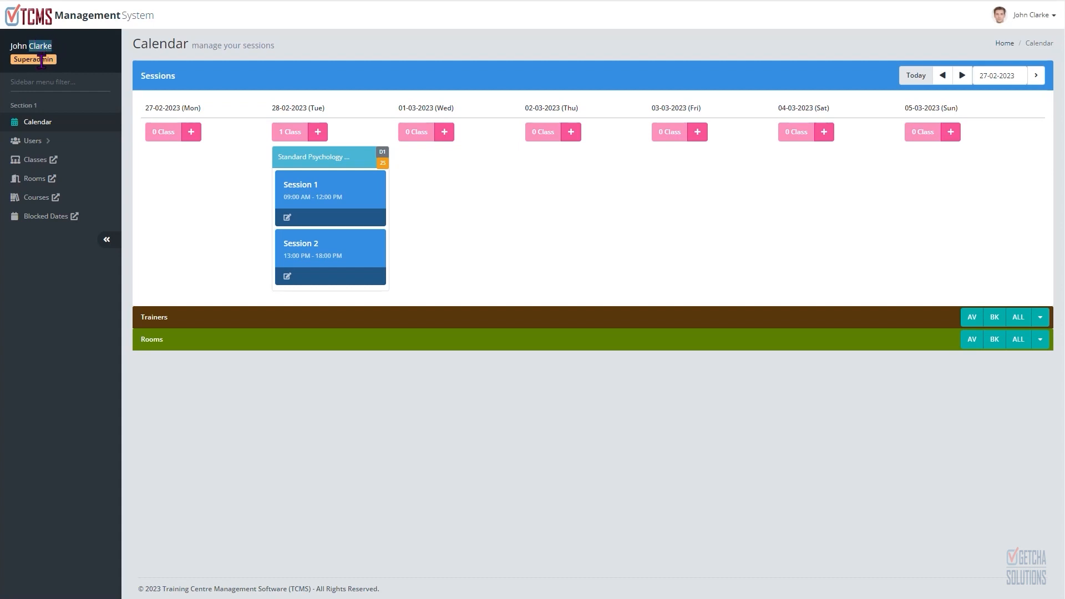
{"action": "left_click", "coordinate": [42, 61]}
{"action": "triple_click", "coordinate": [30, 105]}
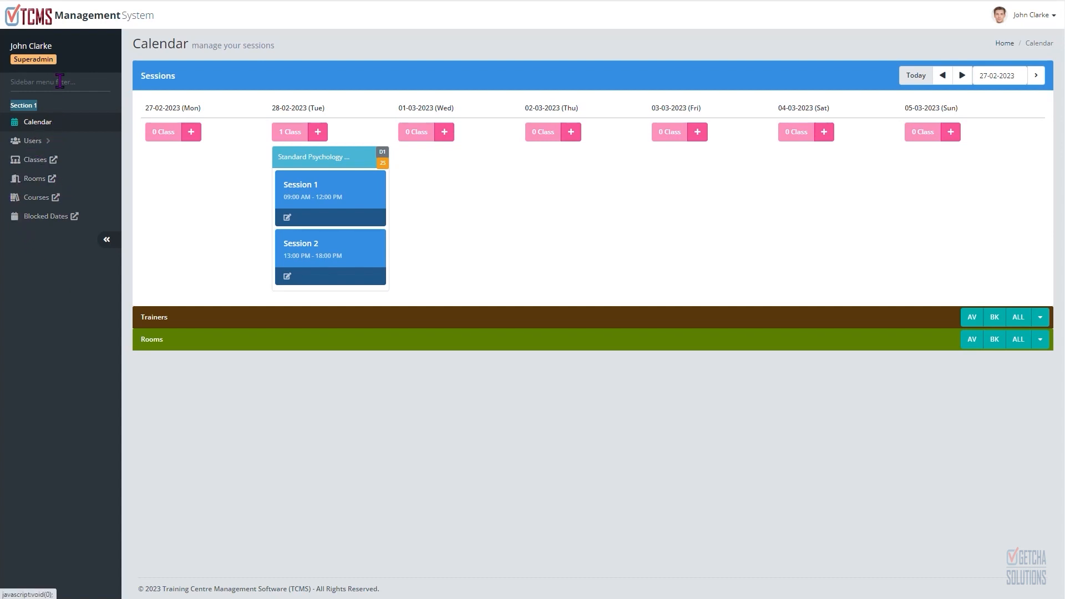
Step: Filter the sidebar menu by "us" and clear the filter again
{"action": "left_click", "coordinate": [43, 80]}
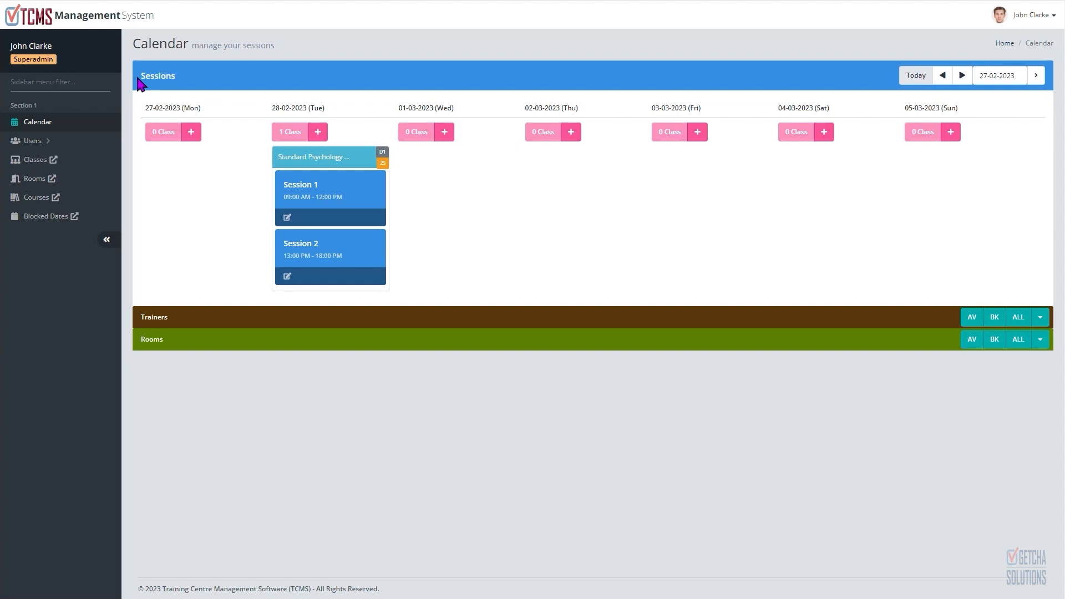
{"action": "type", "text": "us"}
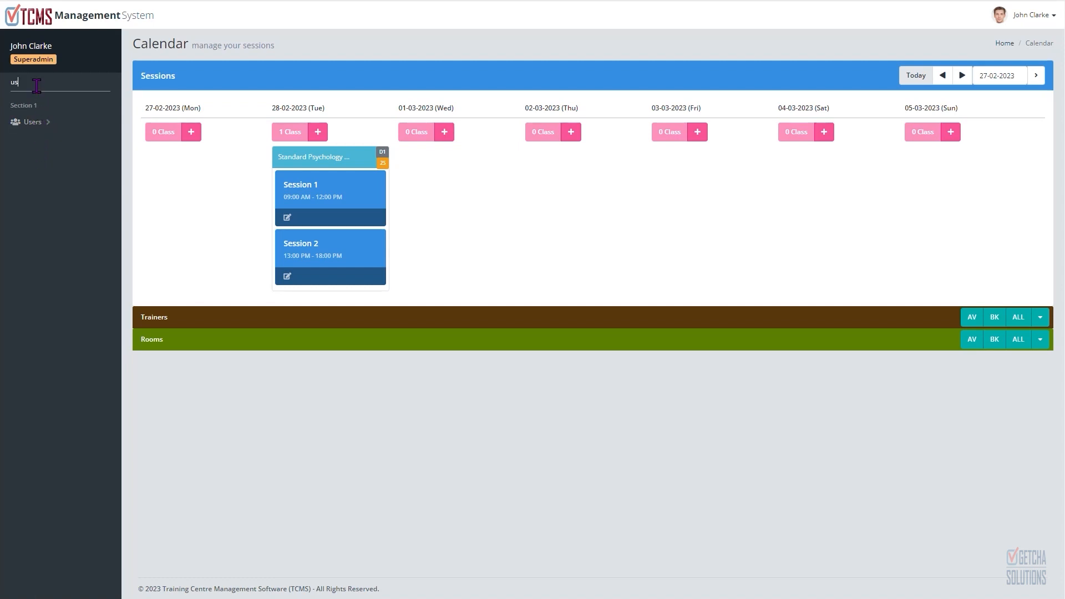
{"action": "key", "text": "BackSpace"}
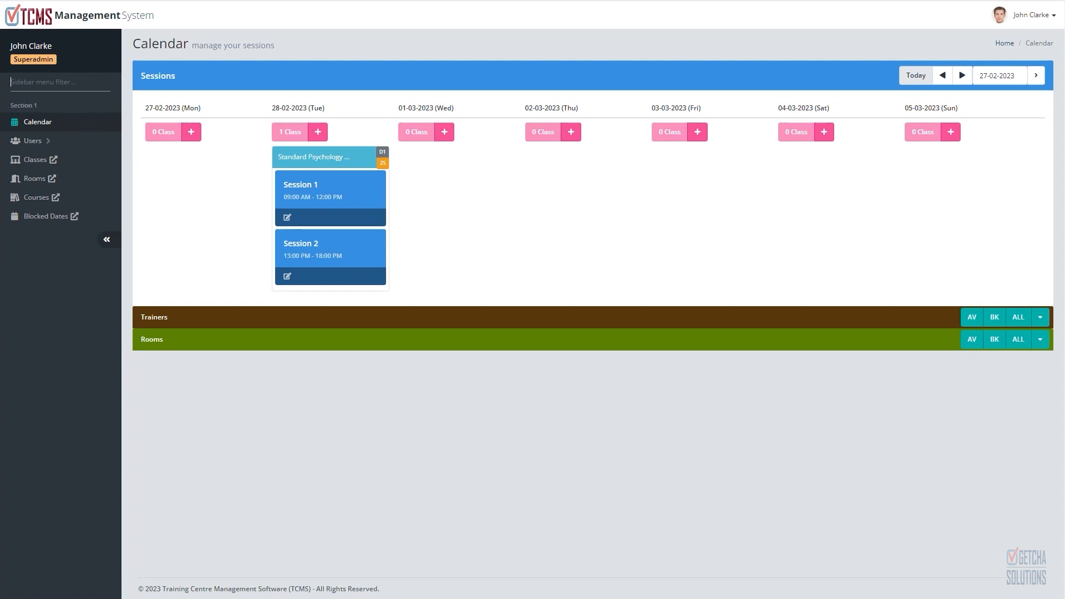
{"action": "triple_click", "coordinate": [29, 104]}
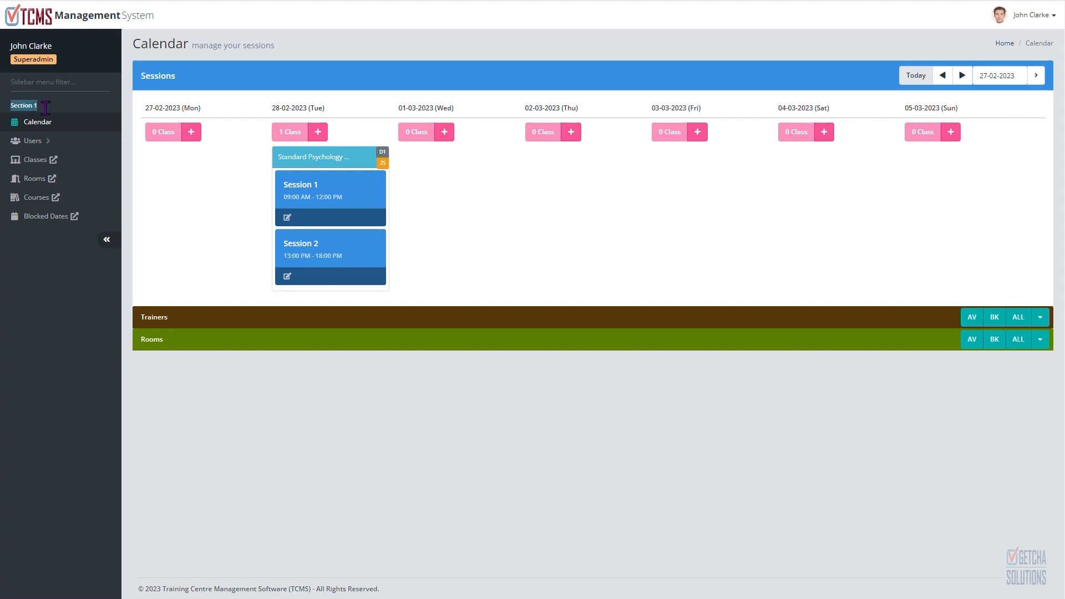
{"action": "left_click", "coordinate": [114, 96]}
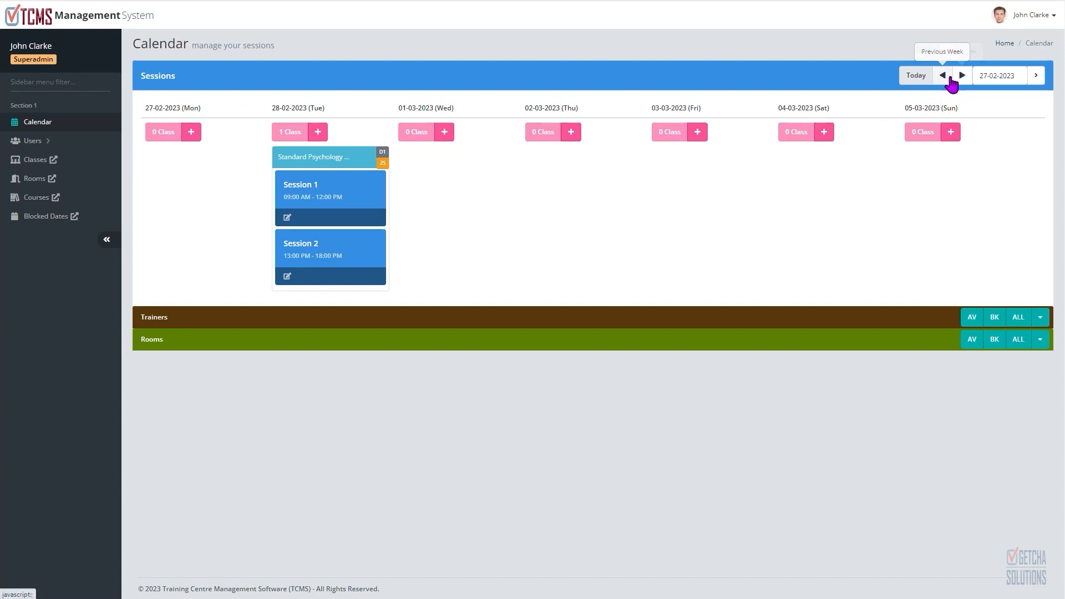
Step: Browse the sessions calendar week by week until the week of 06-03-2023 is shown
{"action": "left_click", "coordinate": [915, 78]}
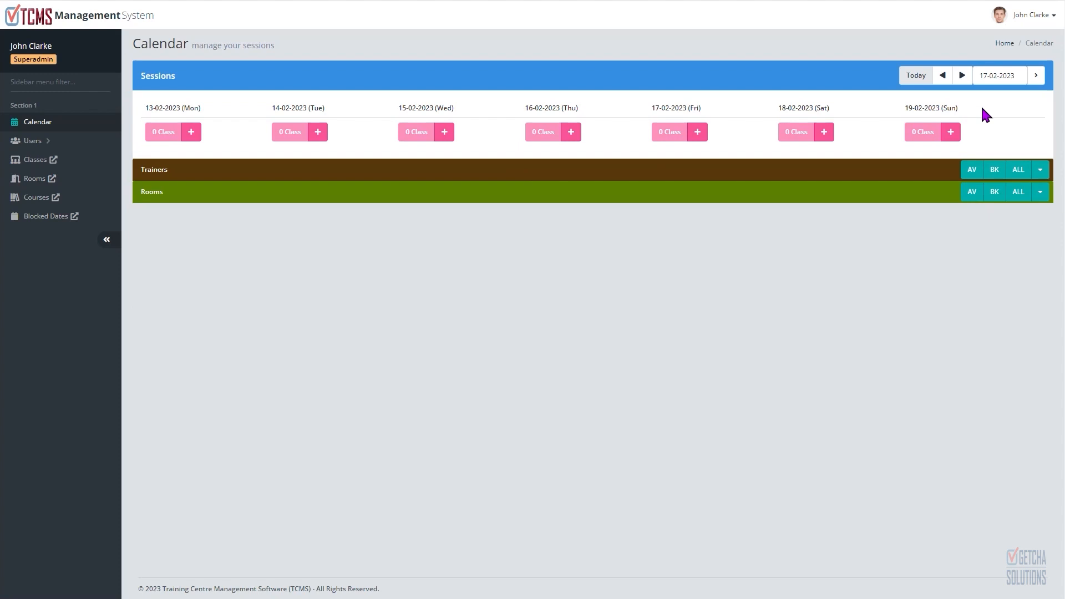
{"action": "left_click", "coordinate": [963, 76]}
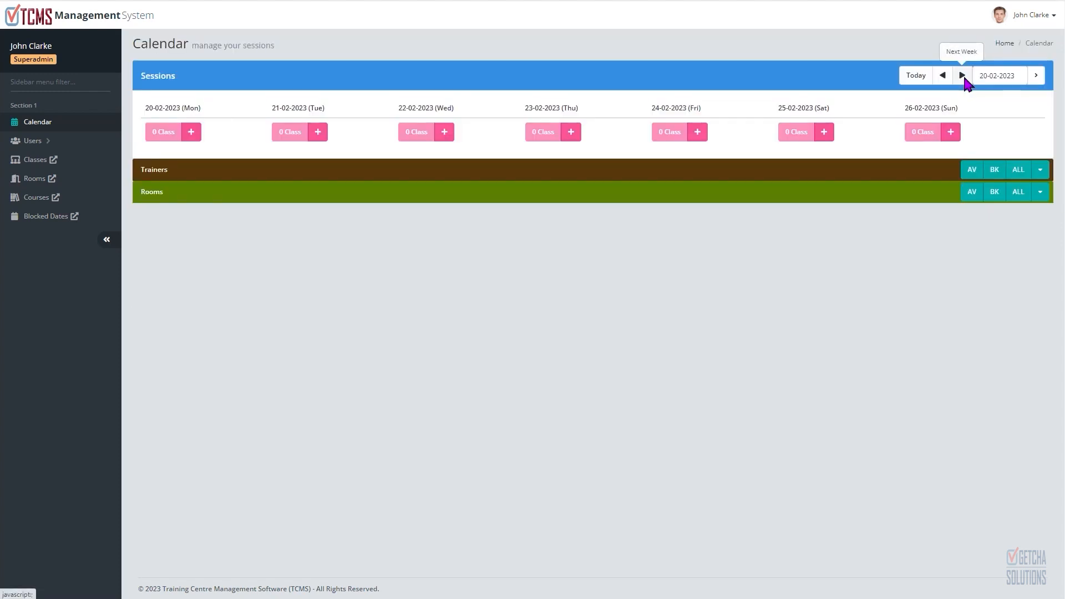
{"action": "left_click", "coordinate": [963, 76]}
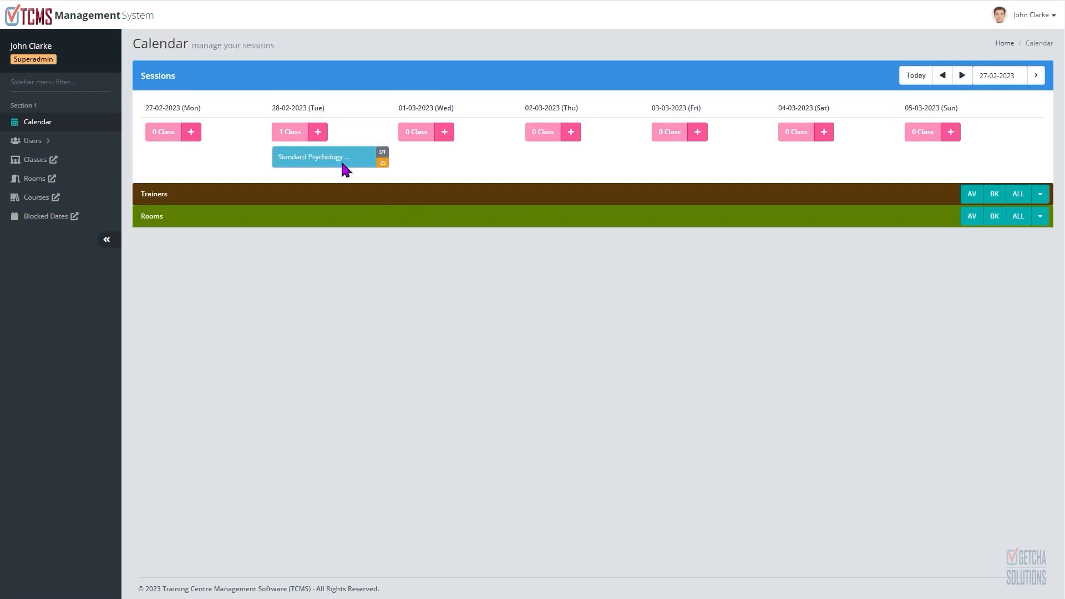
{"action": "left_click", "coordinate": [961, 77]}
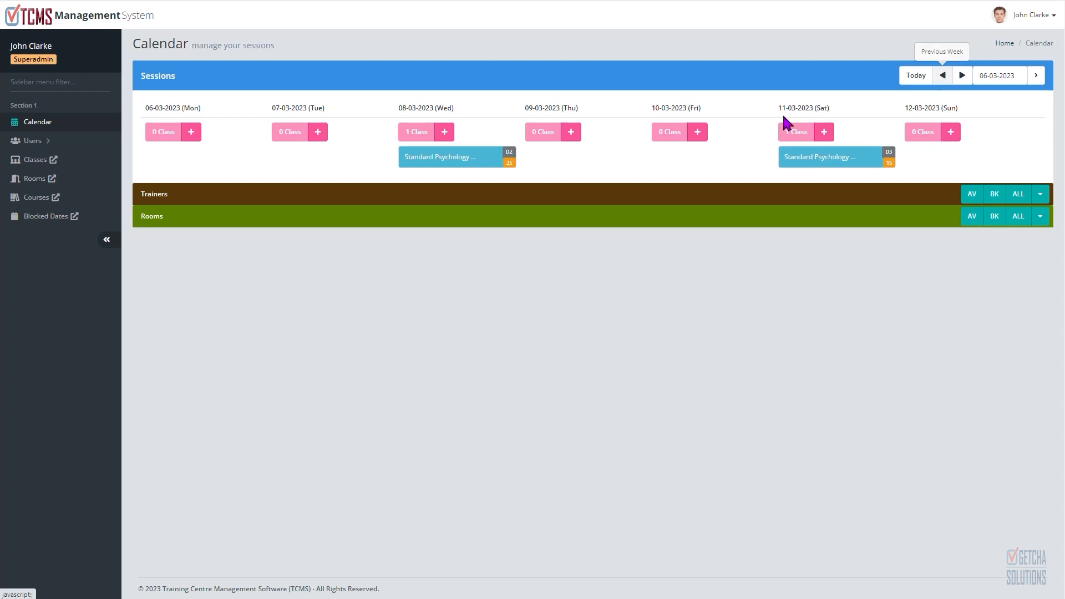
Step: Expand the Standard Psychology classes on 08-03-2023 and 11-03-2023 to show their sessions
{"action": "left_click", "coordinate": [444, 153]}
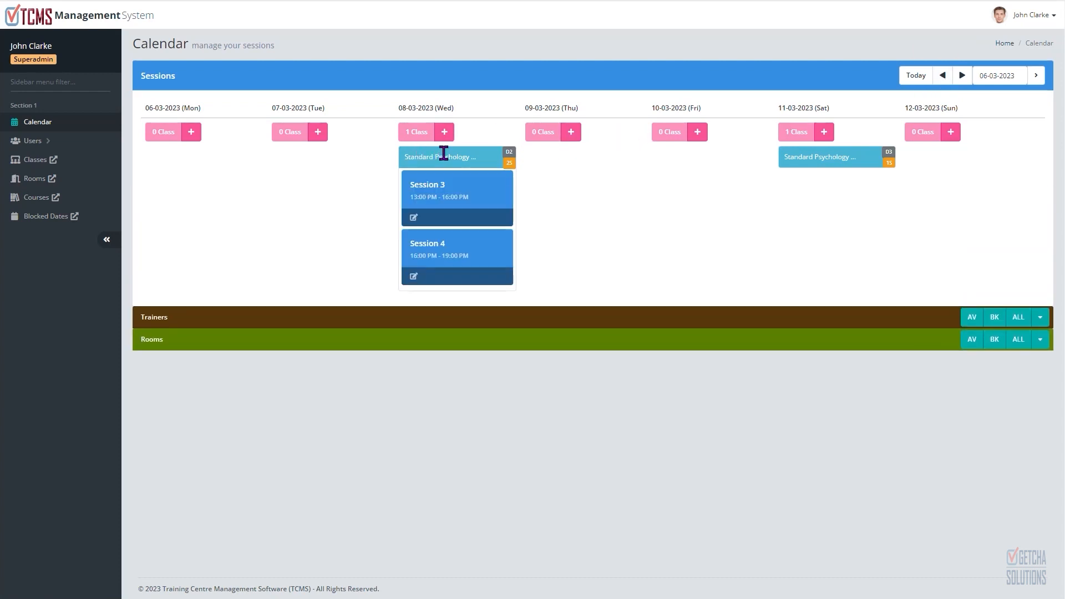
{"action": "left_click", "coordinate": [854, 158]}
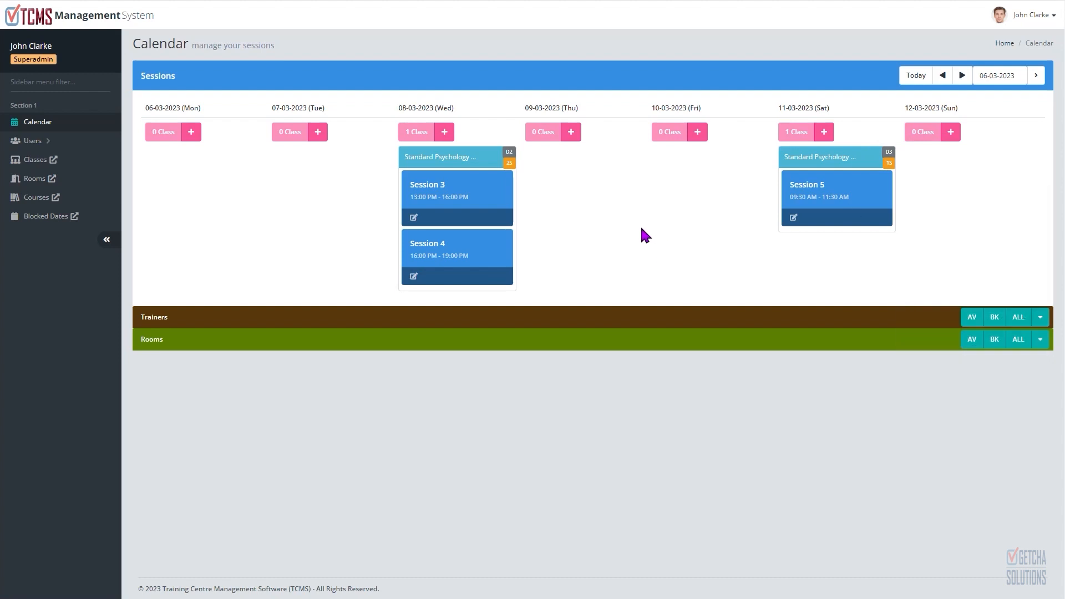
{"action": "mouse_move", "coordinate": [464, 194]}
Step: Expand the Trainers panel, review each trainer's daily availability for the week, and collapse it
{"action": "left_click", "coordinate": [1040, 318]}
{"action": "scroll", "coordinate": [1017, 345], "scroll_direction": "down", "scroll_amount": 1}
{"action": "scroll", "coordinate": [1017, 345], "scroll_direction": "down", "scroll_amount": 7}
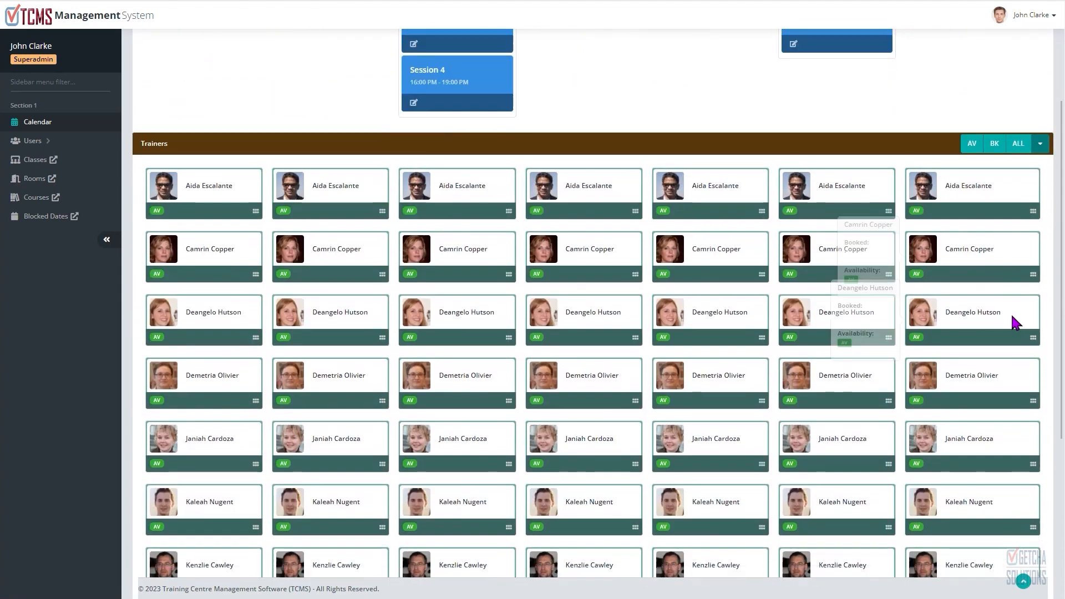
{"action": "scroll", "coordinate": [1017, 304], "scroll_direction": "up", "scroll_amount": 5}
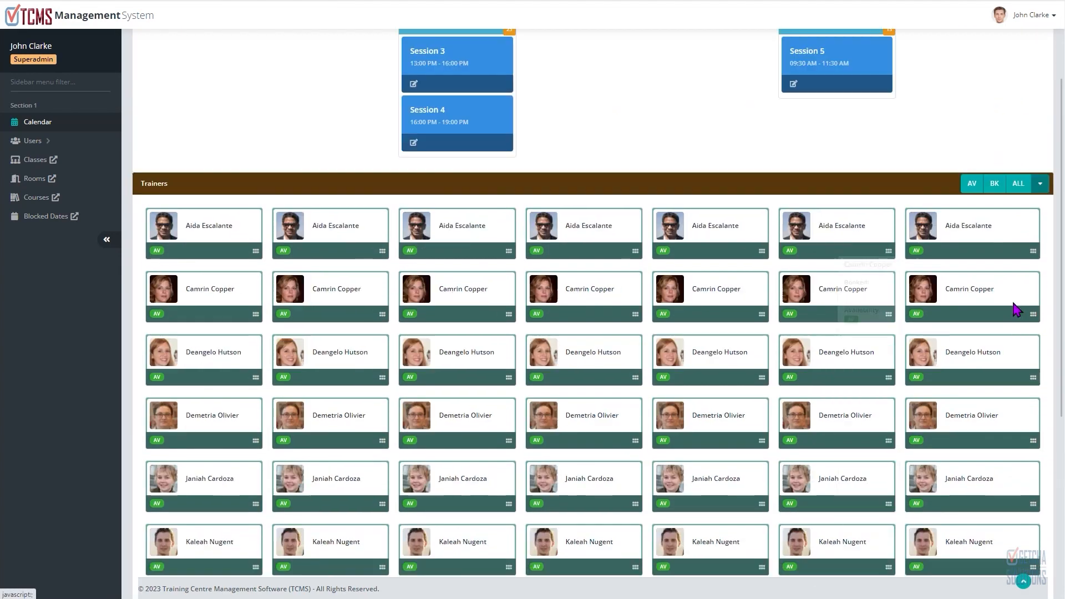
{"action": "scroll", "coordinate": [1017, 302], "scroll_direction": "down", "scroll_amount": 5}
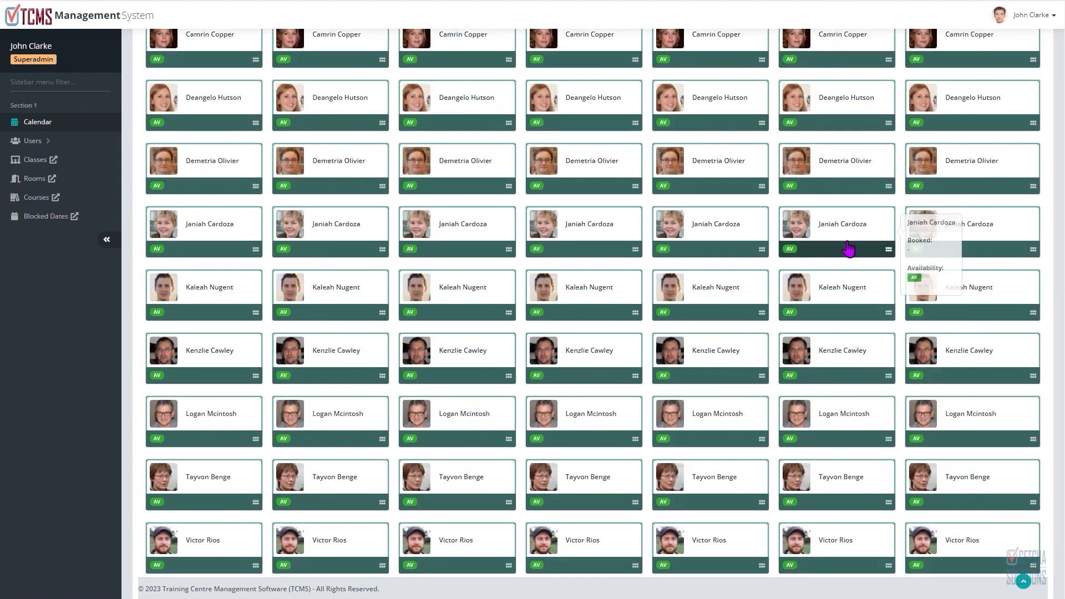
{"action": "mouse_move", "coordinate": [854, 174]}
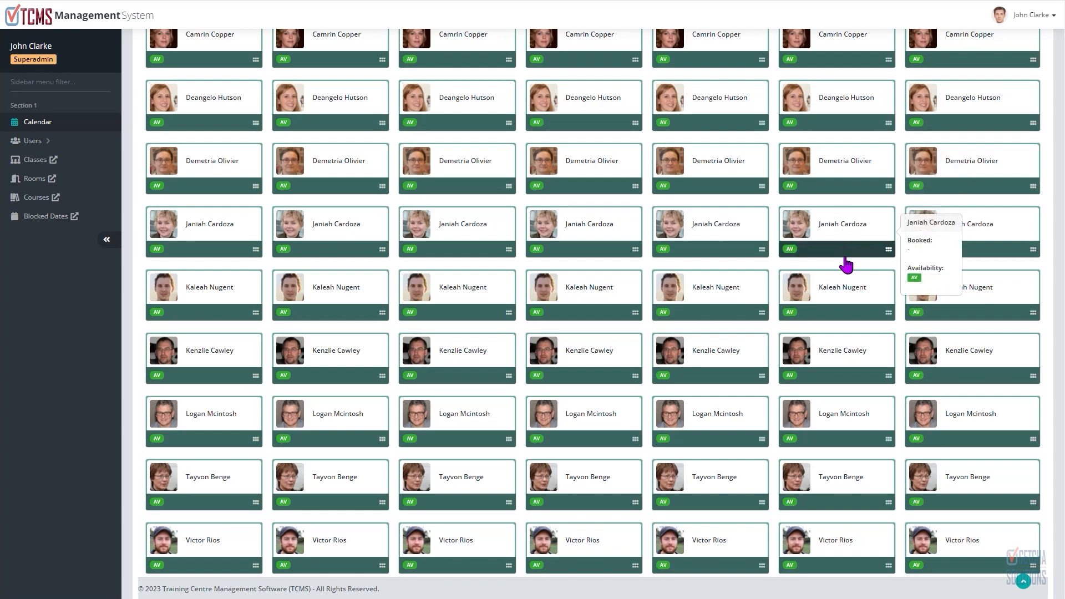
{"action": "mouse_move", "coordinate": [847, 286]}
{"action": "scroll", "coordinate": [943, 288], "scroll_direction": "down", "scroll_amount": 1}
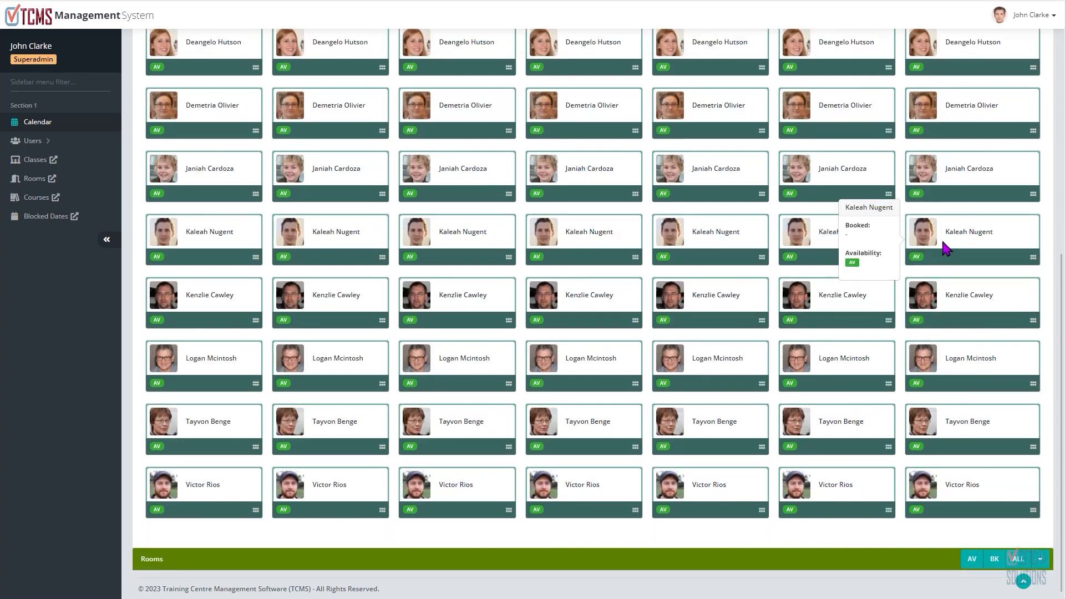
{"action": "scroll", "coordinate": [954, 255], "scroll_direction": "up", "scroll_amount": 5}
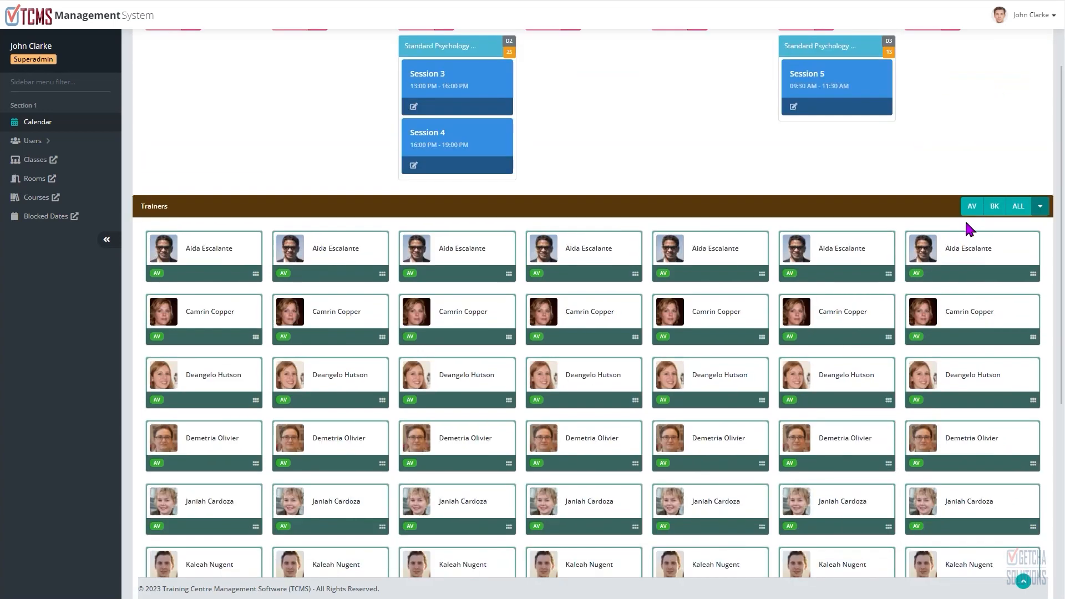
{"action": "left_click", "coordinate": [1041, 207]}
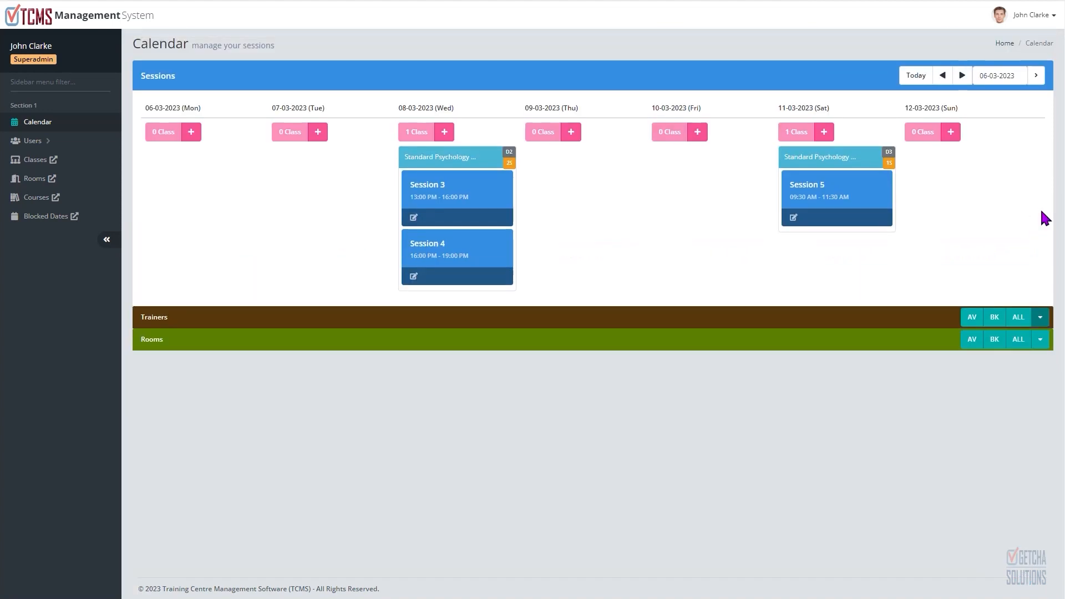
Step: Expand the Rooms panel, review each room's daily availability, and collapse it
{"action": "left_click", "coordinate": [1040, 345]}
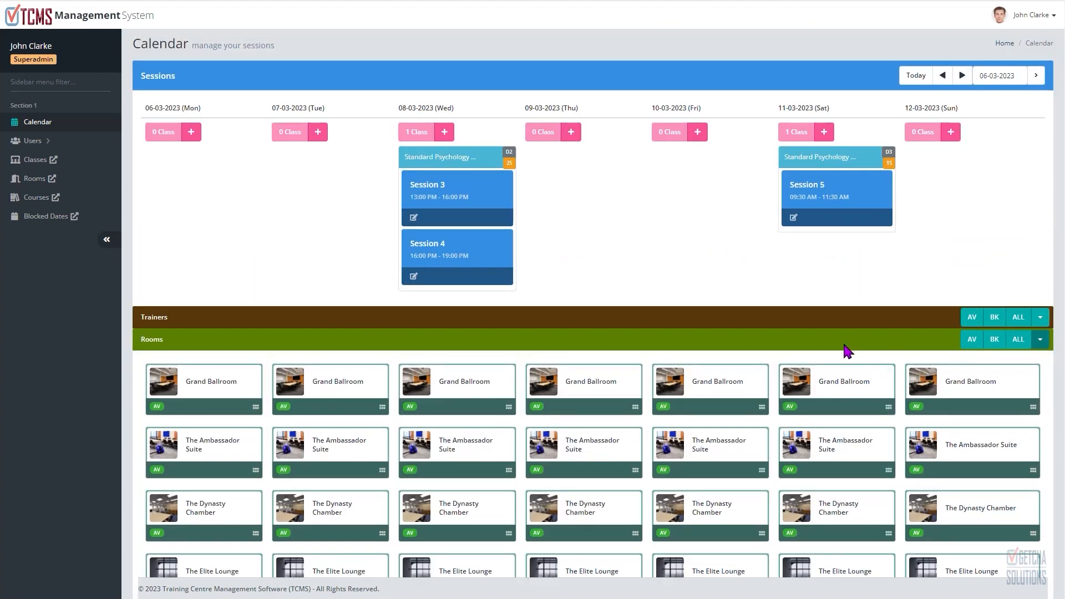
{"action": "scroll", "coordinate": [843, 347], "scroll_direction": "down", "scroll_amount": 2}
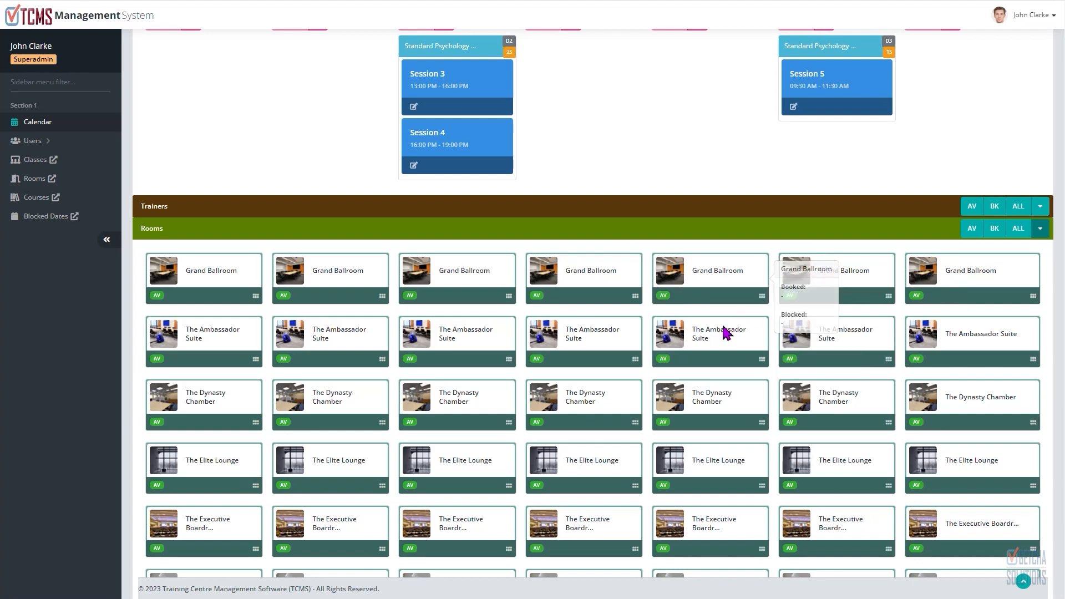
{"action": "mouse_move", "coordinate": [722, 392]}
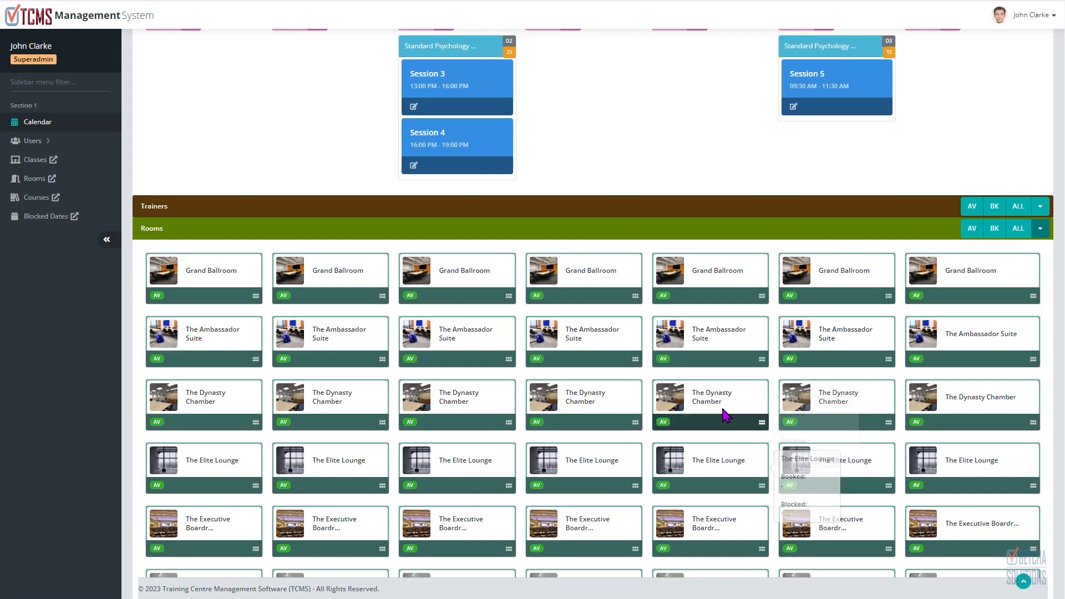
{"action": "left_click", "coordinate": [1043, 237]}
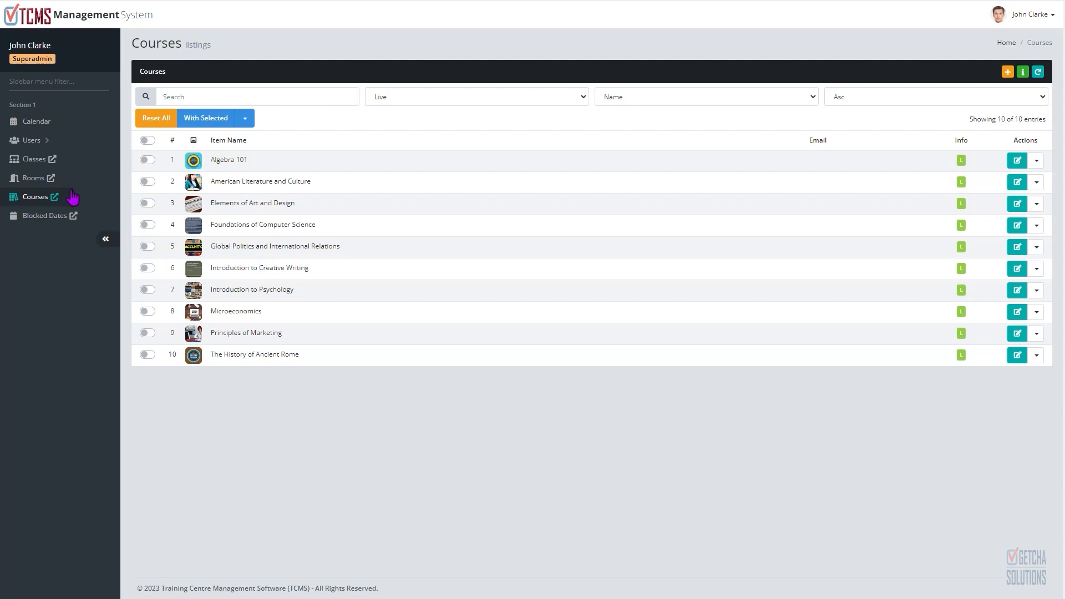
Step: Open the Courses listing page
{"action": "left_click", "coordinate": [40, 206]}
{"action": "left_click_drag", "start_coordinate": [149, 43], "coordinate": [197, 44]}
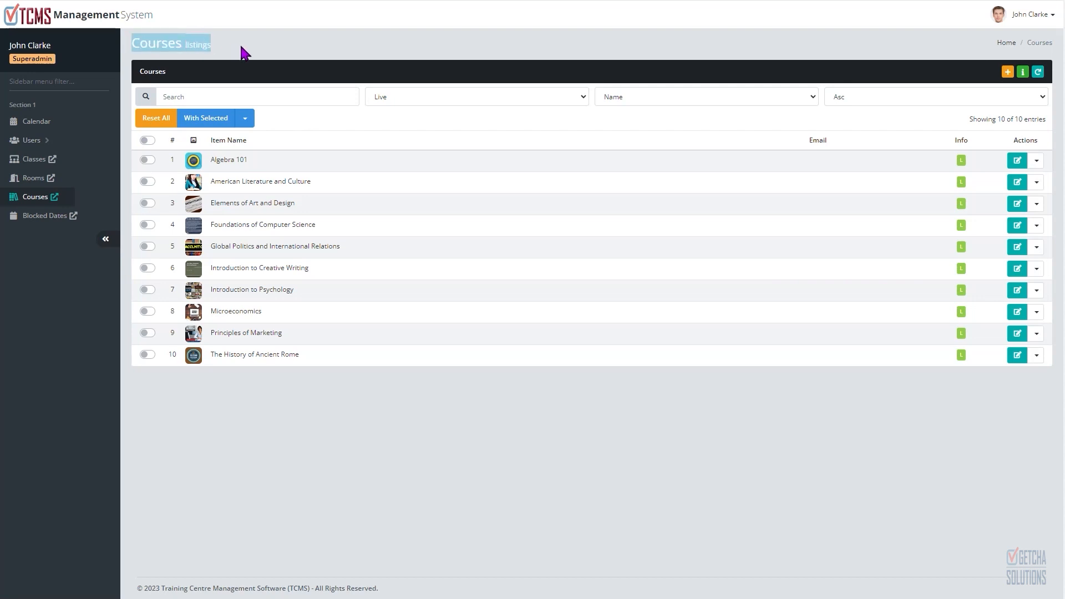
{"action": "left_click", "coordinate": [209, 47]}
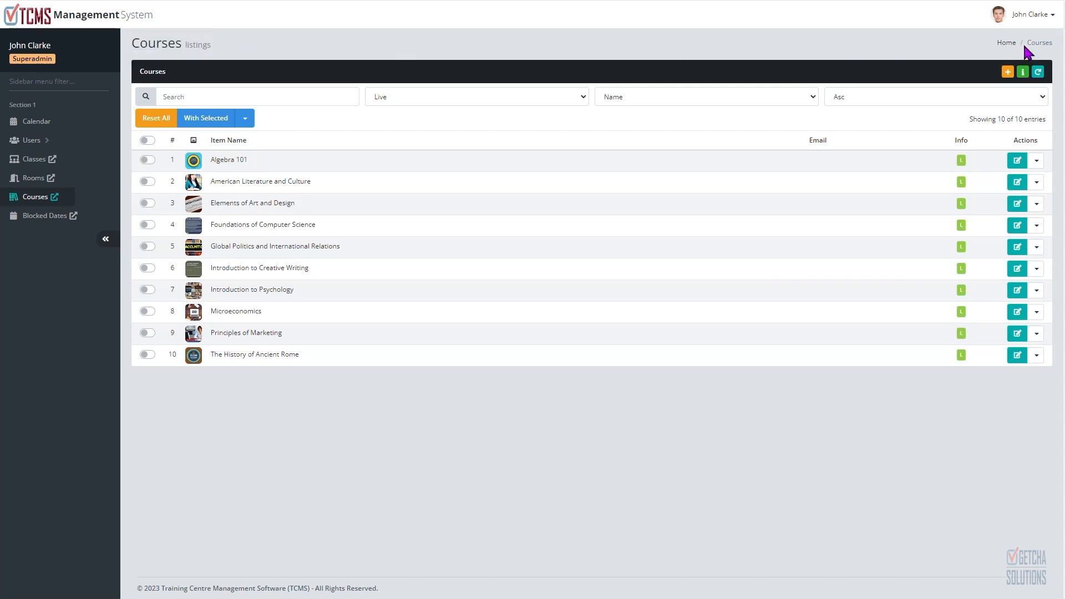
{"action": "double_click", "coordinate": [152, 71]}
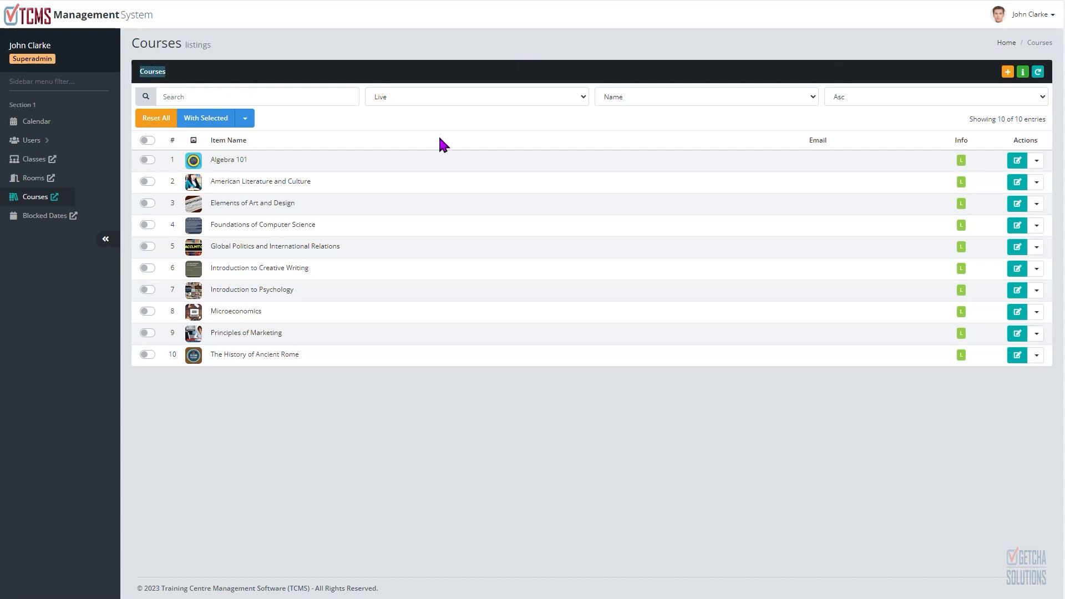
Step: Open the Info Legend for the courses list and close it
{"action": "left_click", "coordinate": [1023, 77]}
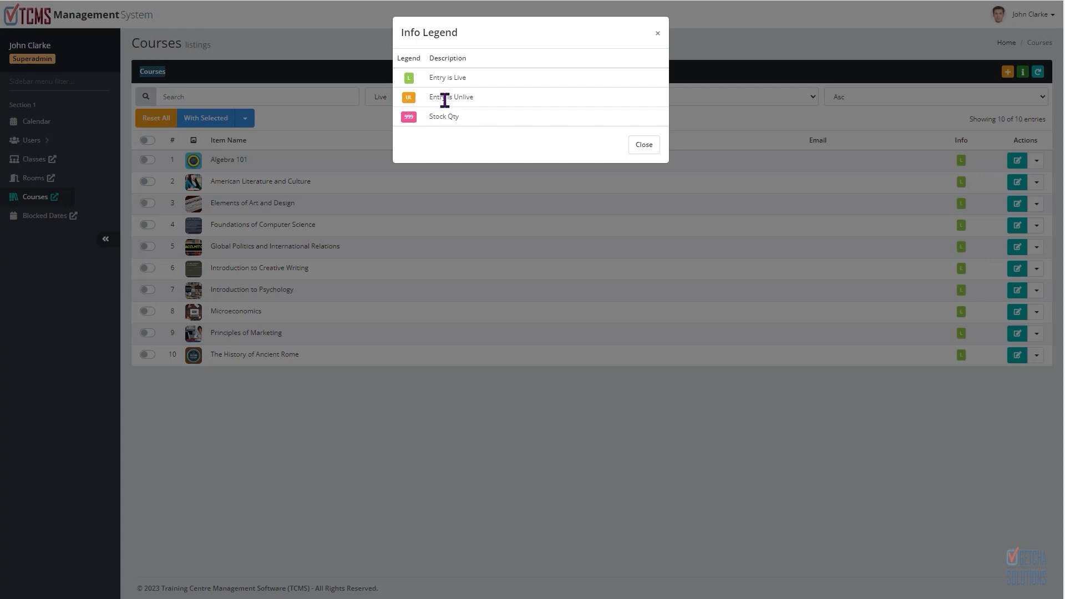
{"action": "left_click", "coordinate": [642, 144]}
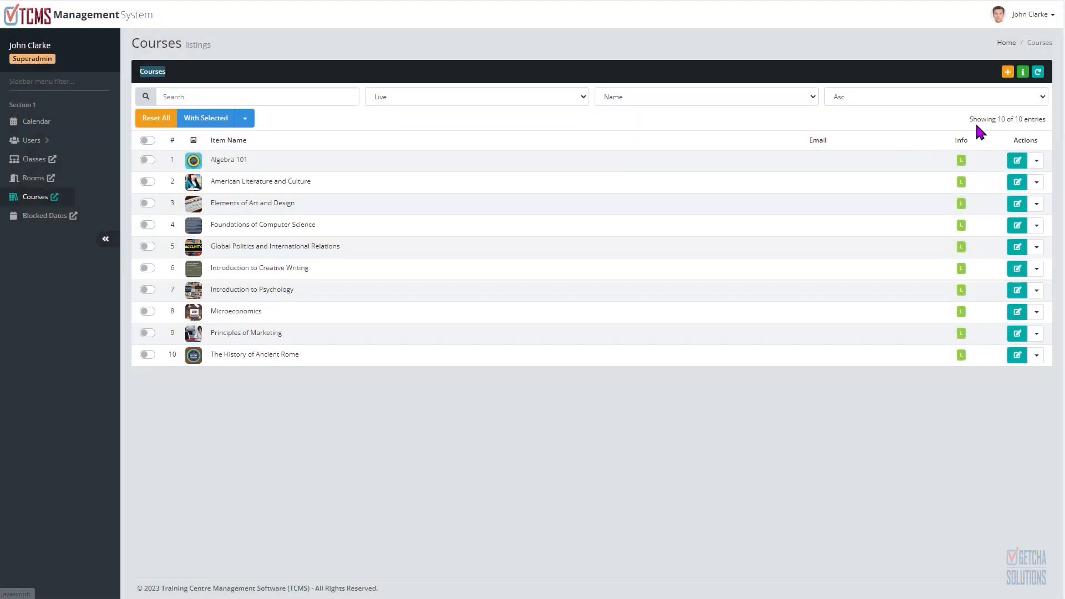
Step: Refresh the courses list, search it for "sc", and reset the search filters
{"action": "left_click", "coordinate": [1037, 74]}
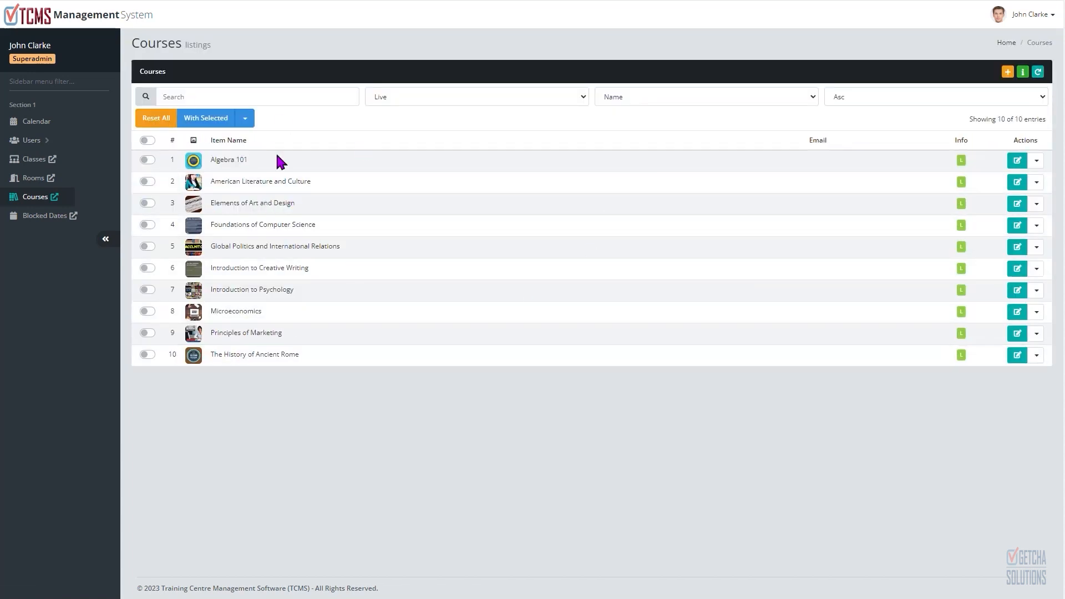
{"action": "left_click", "coordinate": [219, 99]}
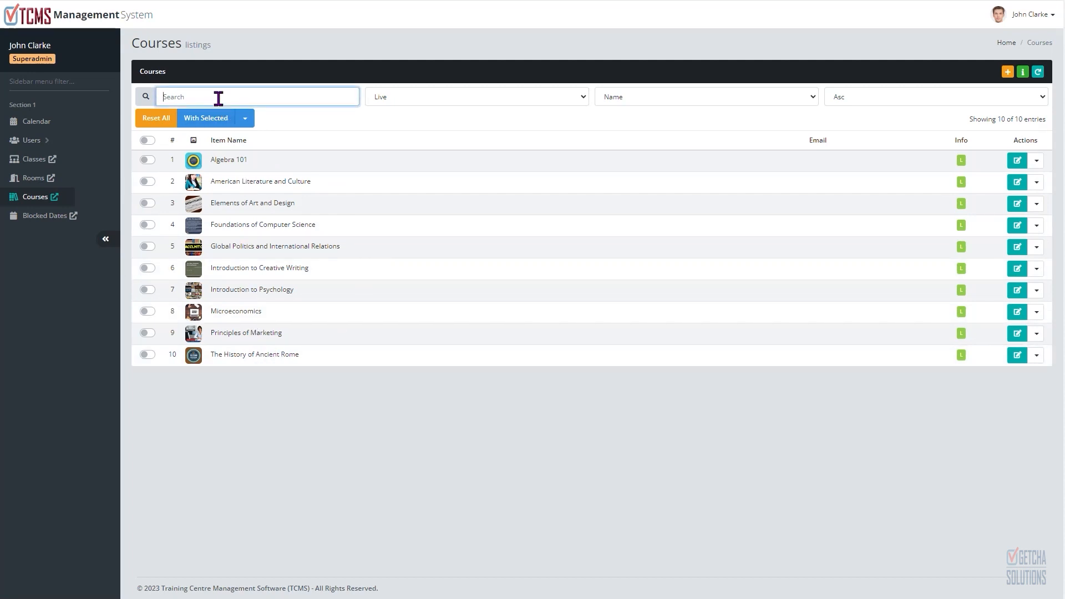
{"action": "type", "text": "s"}
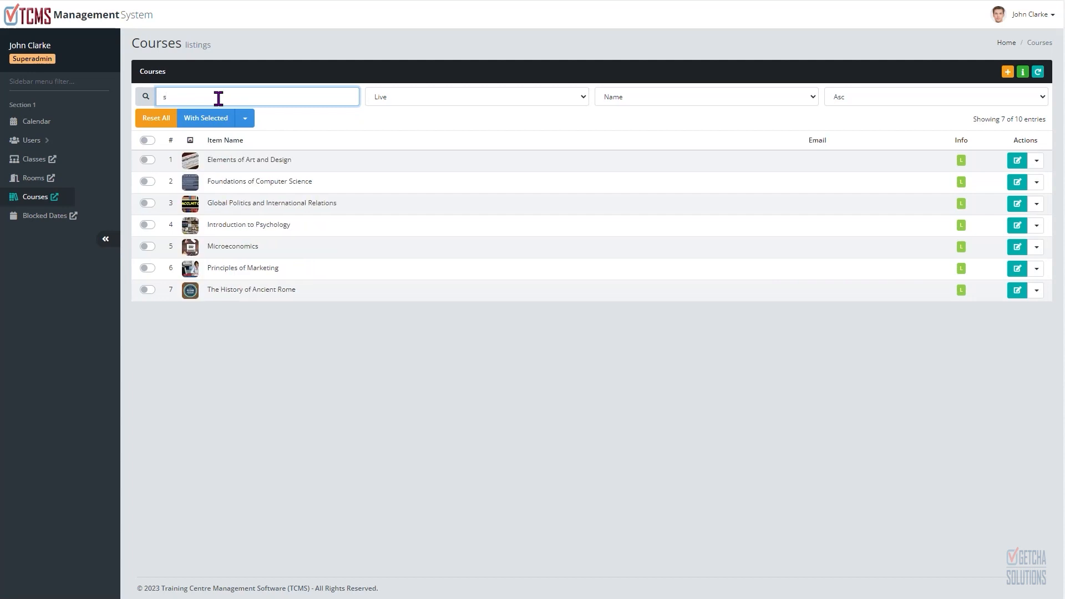
{"action": "type", "text": "c"}
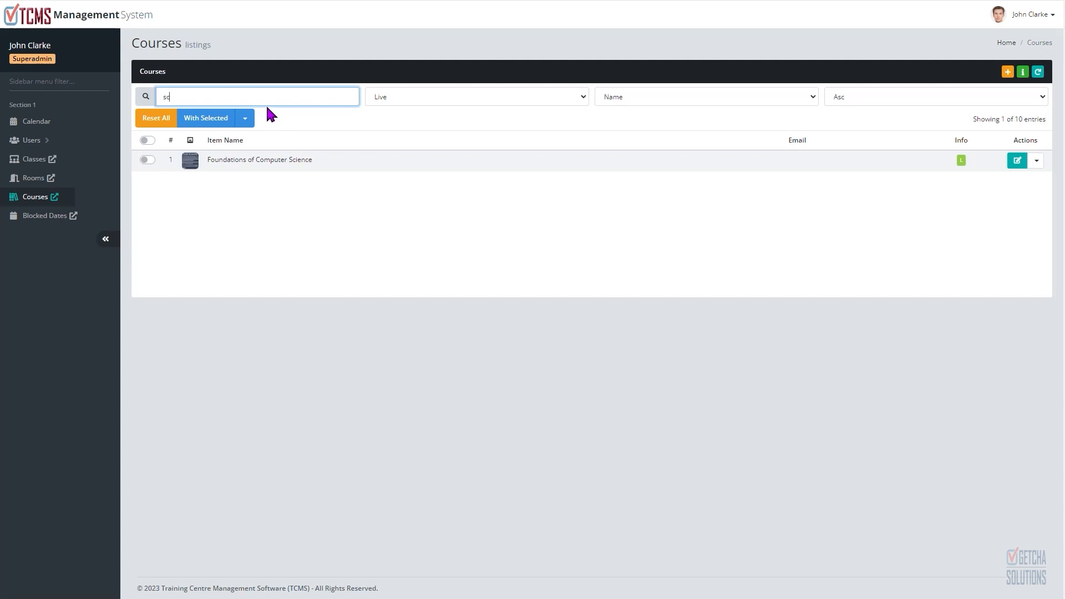
{"action": "key", "text": "BackSpace"}
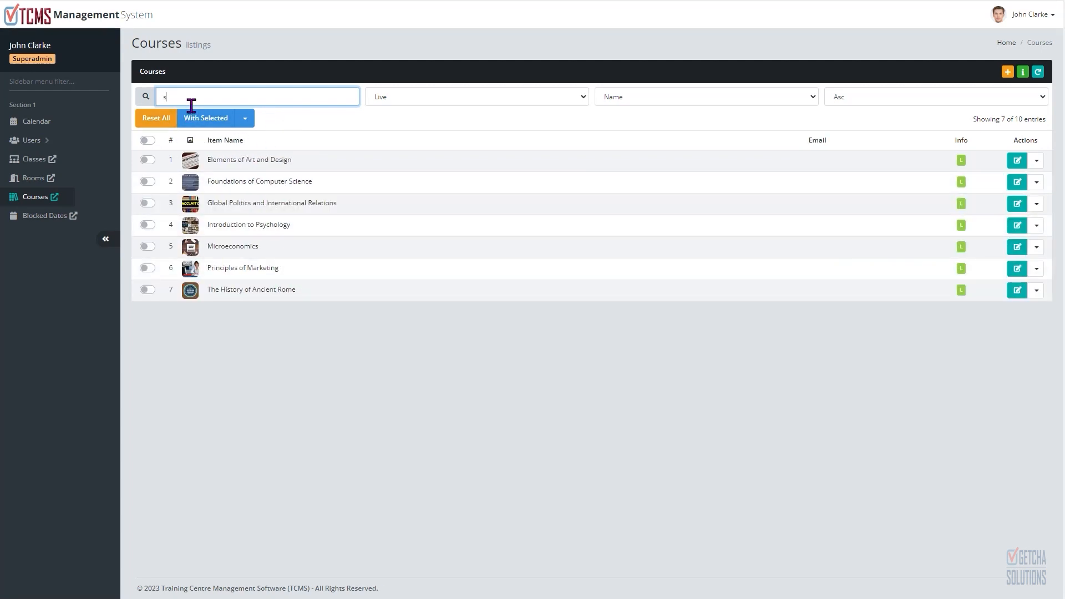
{"action": "left_click", "coordinate": [163, 125]}
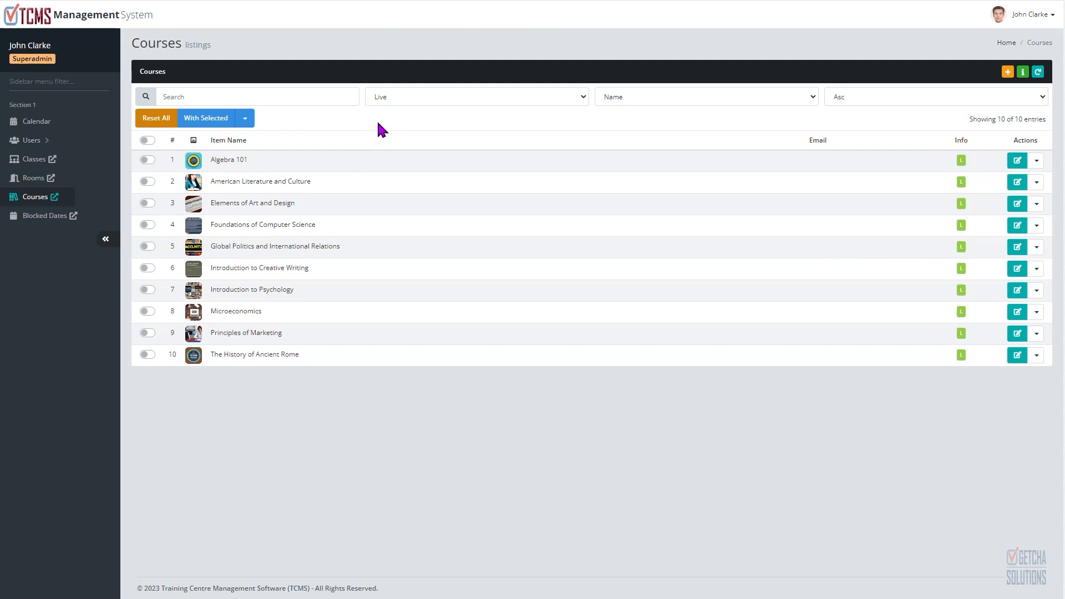
Step: Switch the courses status filter to ALL and back to Live
{"action": "left_click", "coordinate": [476, 98]}
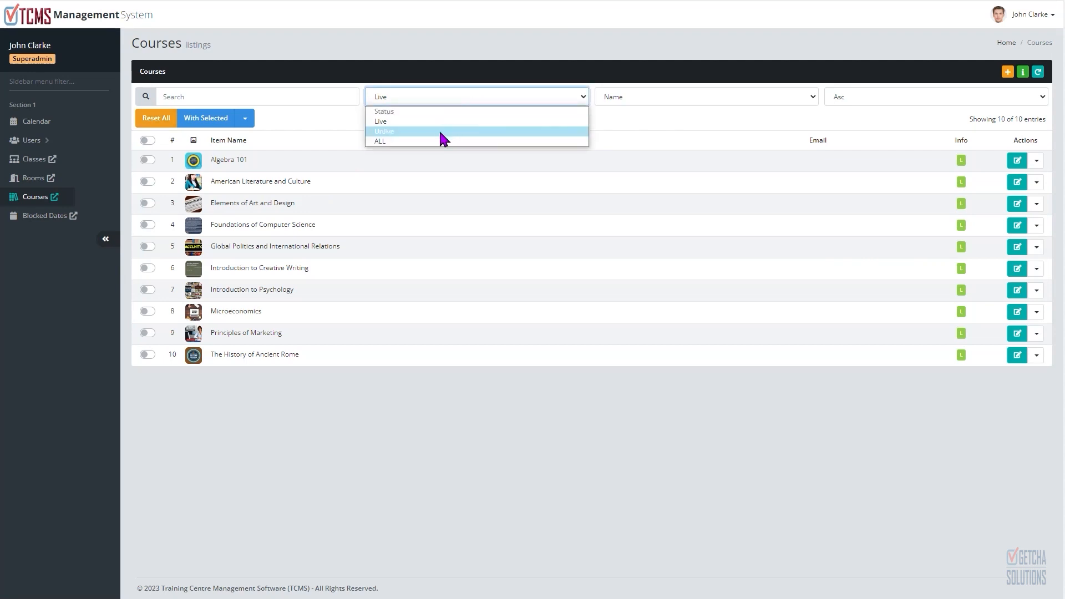
{"action": "left_click", "coordinate": [620, 114]}
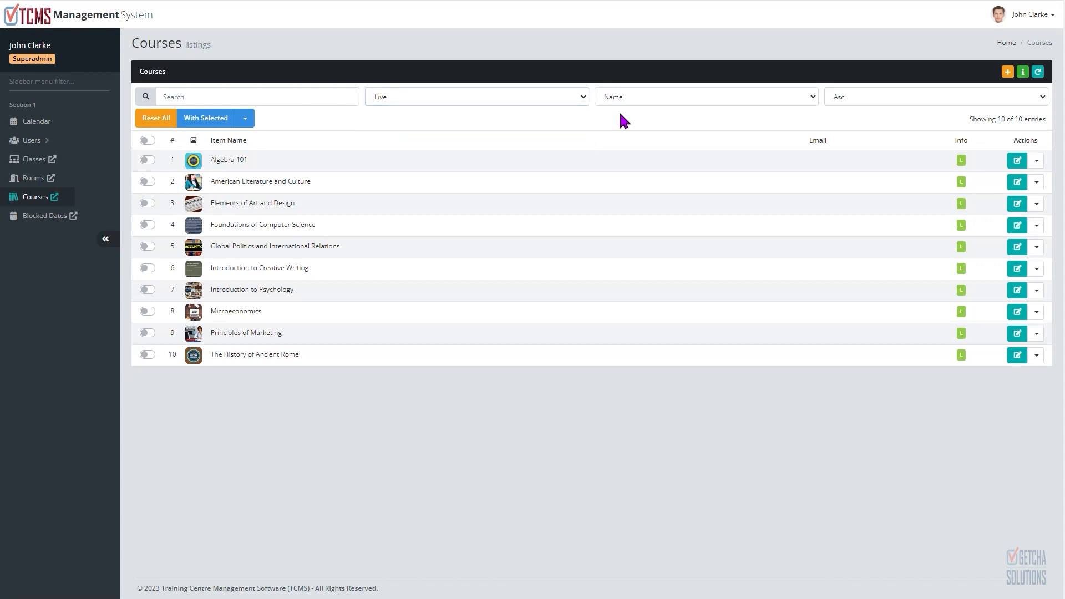
{"action": "left_click", "coordinate": [538, 100]}
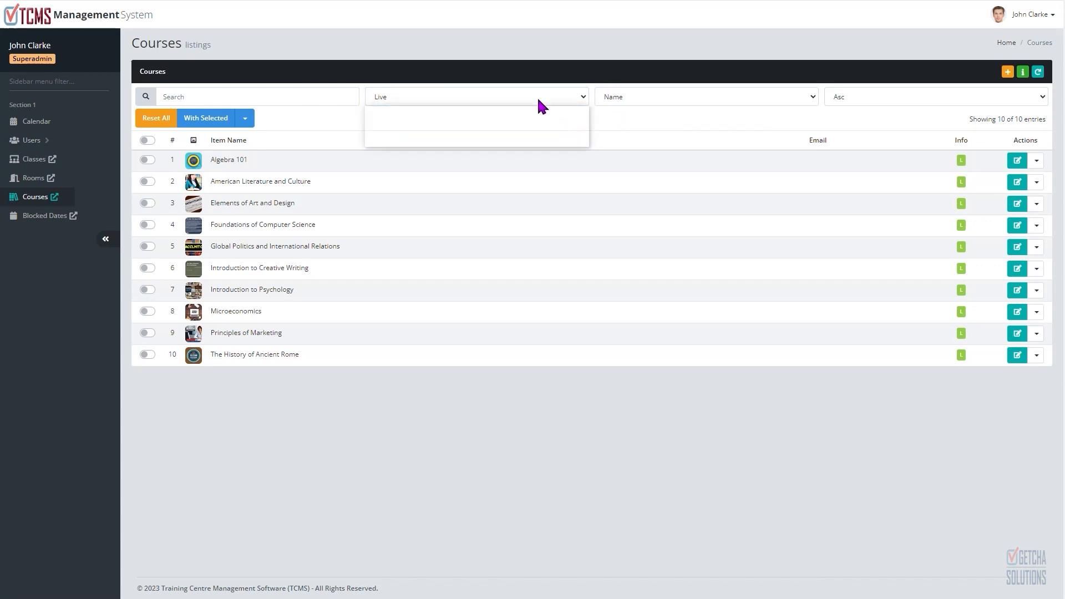
{"action": "left_click", "coordinate": [447, 142]}
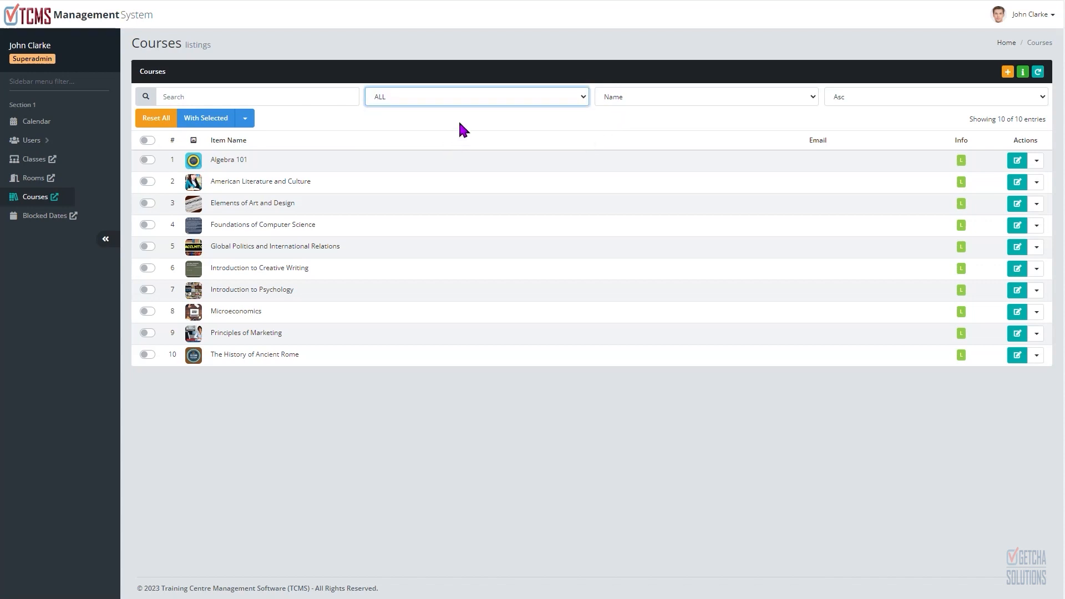
{"action": "left_click", "coordinate": [469, 98]}
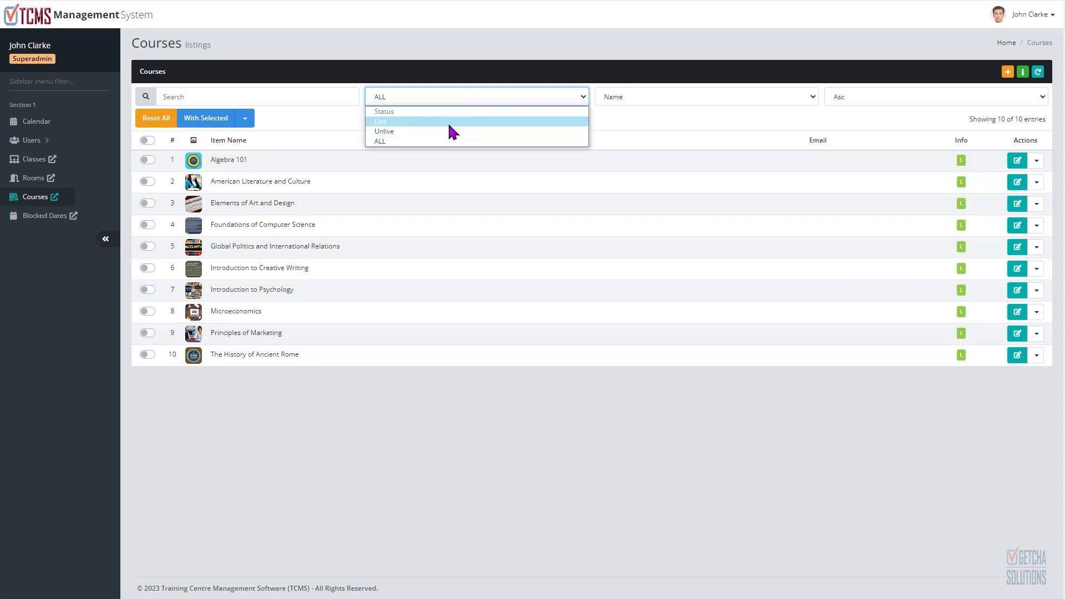
{"action": "left_click", "coordinate": [447, 122]}
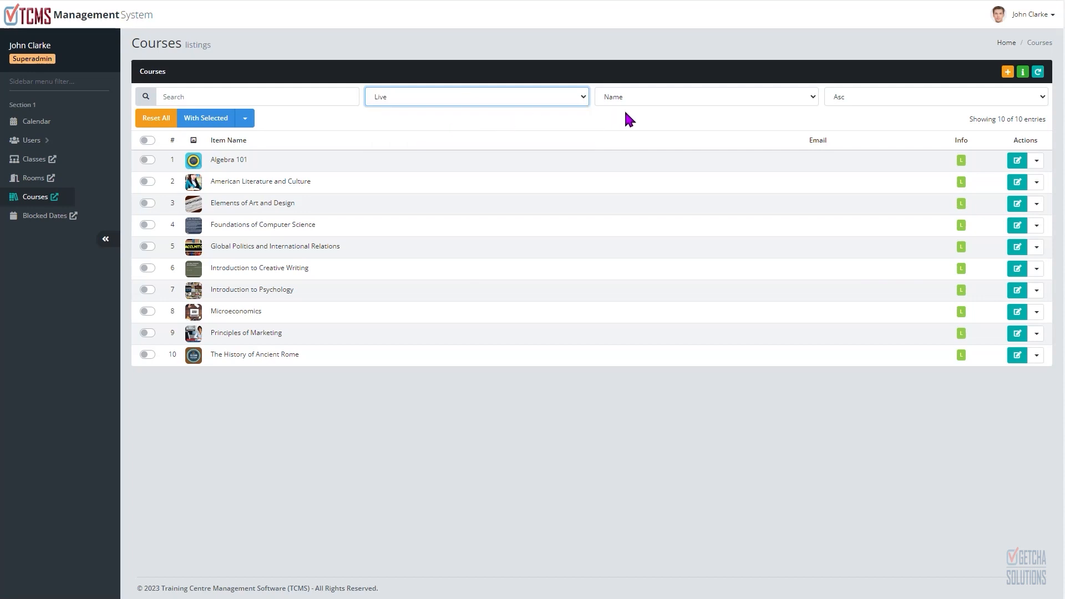
Step: Sort the courses by name in descending order, then back to ascending
{"action": "left_click", "coordinate": [661, 97]}
{"action": "left_click", "coordinate": [661, 97]}
{"action": "left_click", "coordinate": [873, 98]}
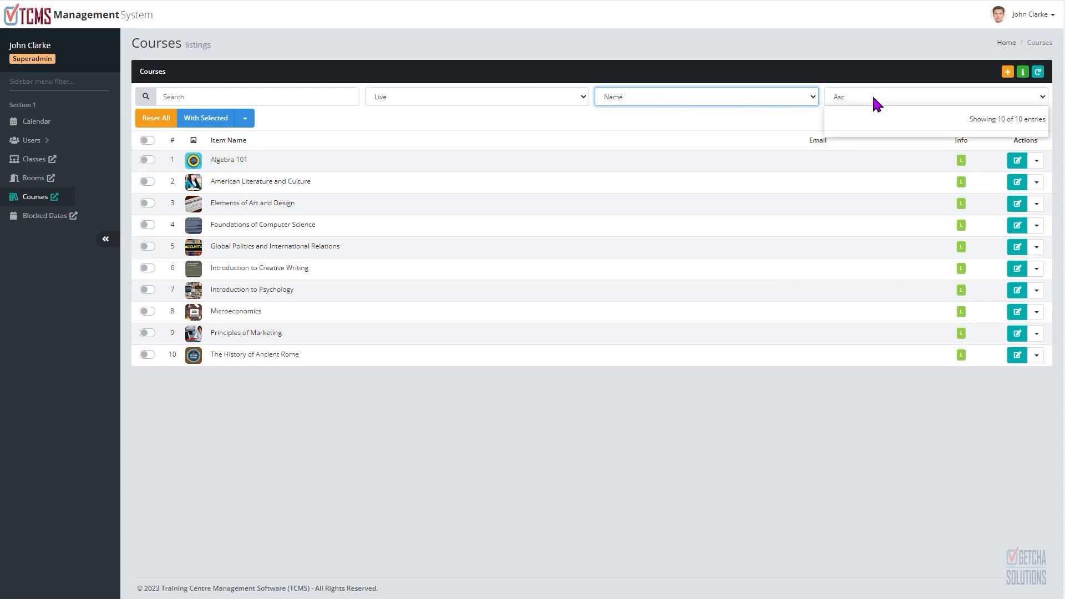
{"action": "left_click", "coordinate": [866, 128]}
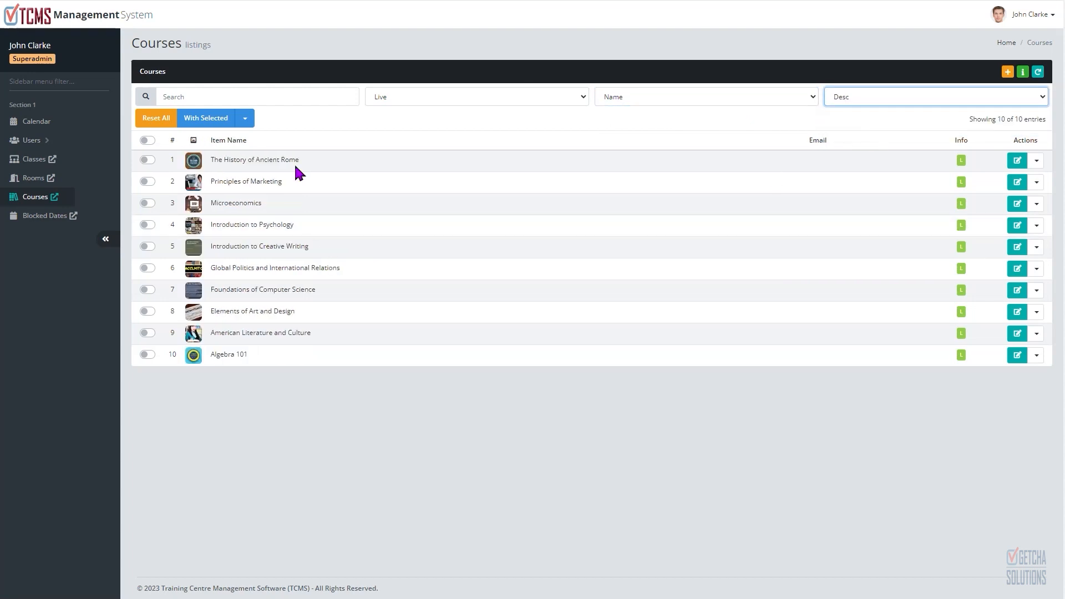
{"action": "left_click", "coordinate": [893, 98]}
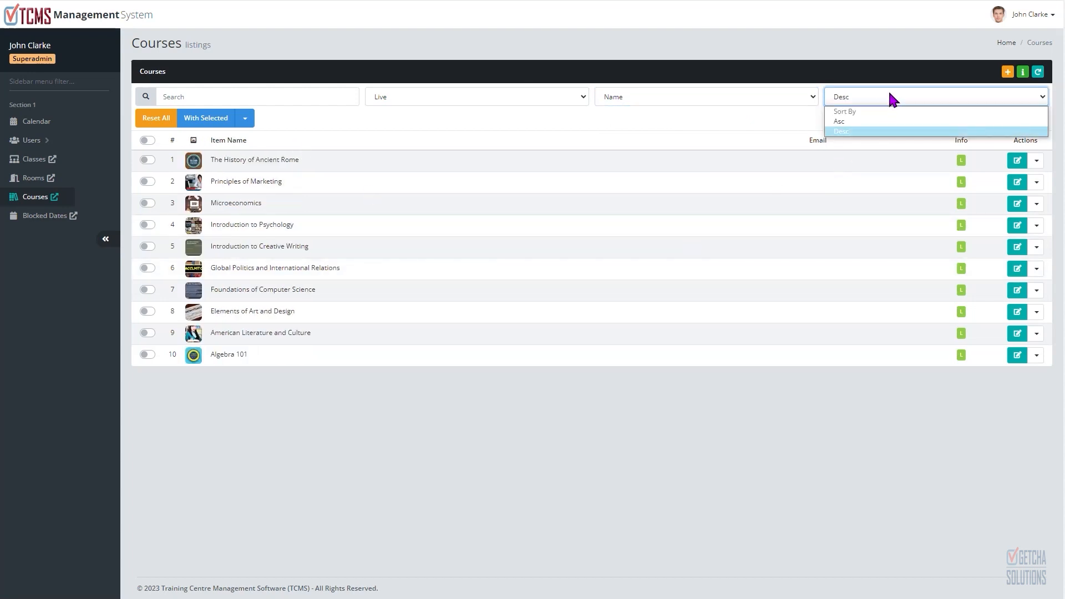
{"action": "left_click", "coordinate": [882, 121]}
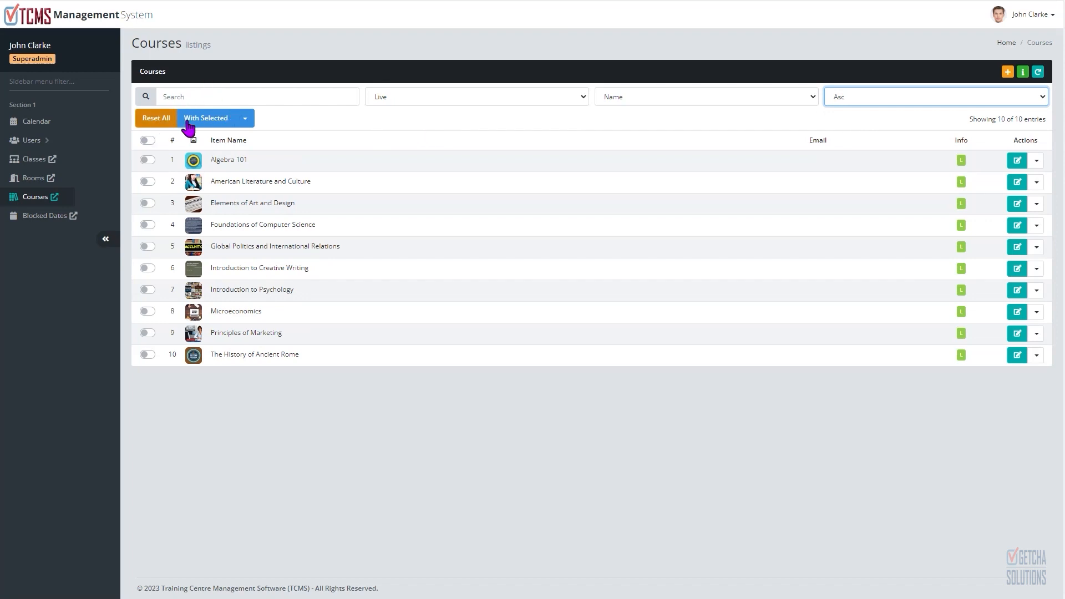
Step: Select Elements of Art and Design and Global Politics and International Relations and set them to Unlive
{"action": "left_click", "coordinate": [245, 119]}
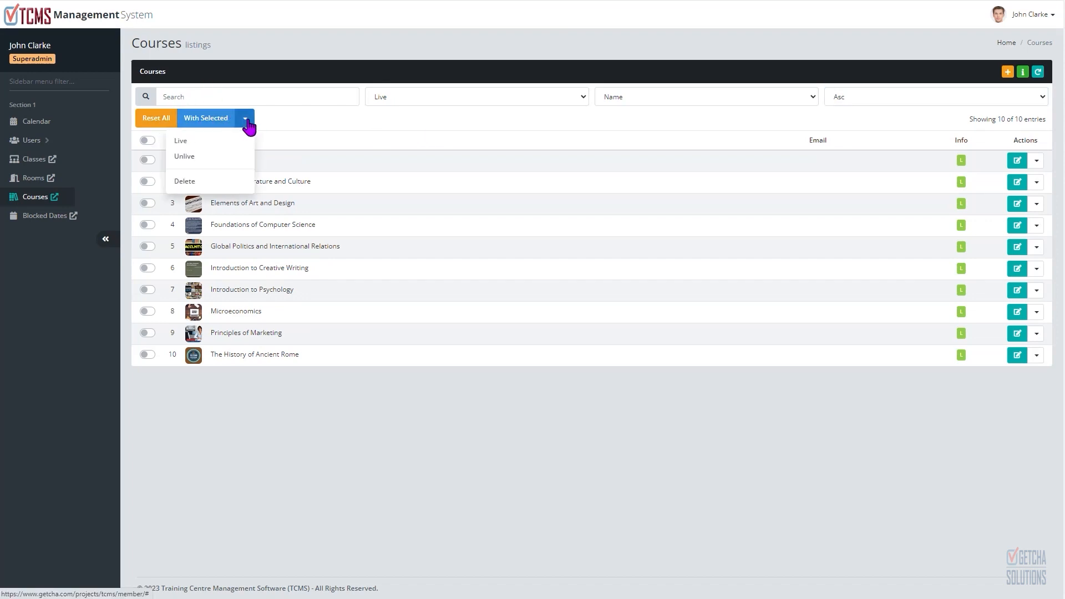
{"action": "left_click", "coordinate": [398, 107]}
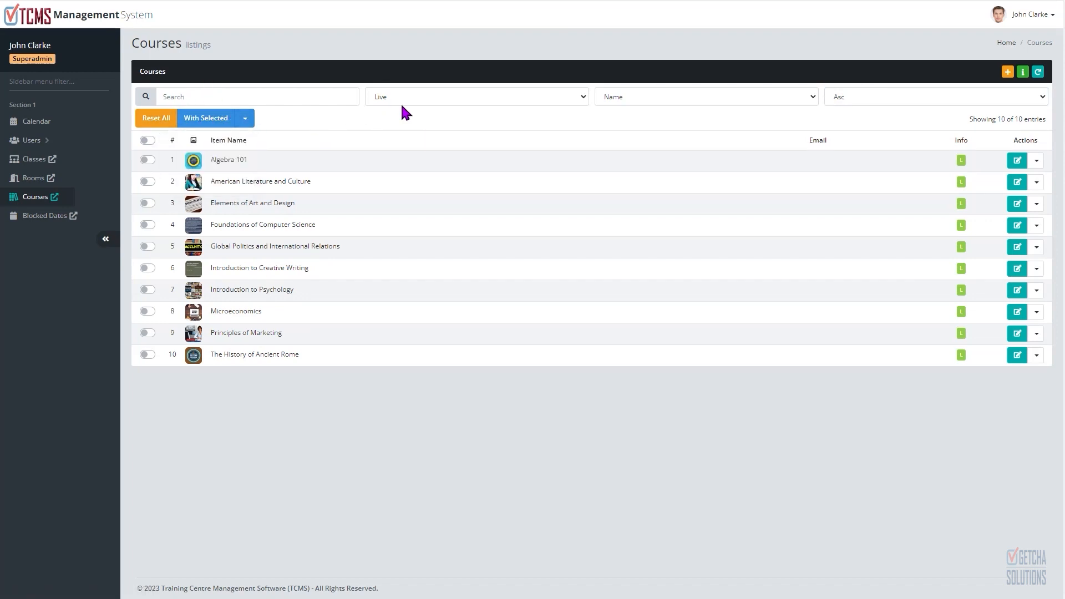
{"action": "left_click", "coordinate": [148, 202]}
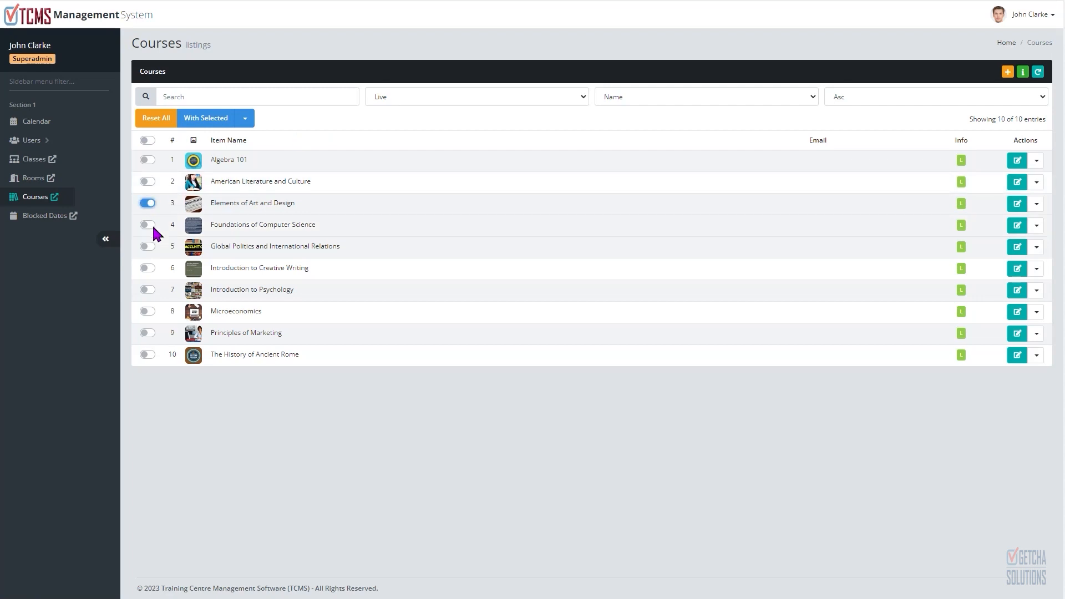
{"action": "left_click", "coordinate": [147, 246]}
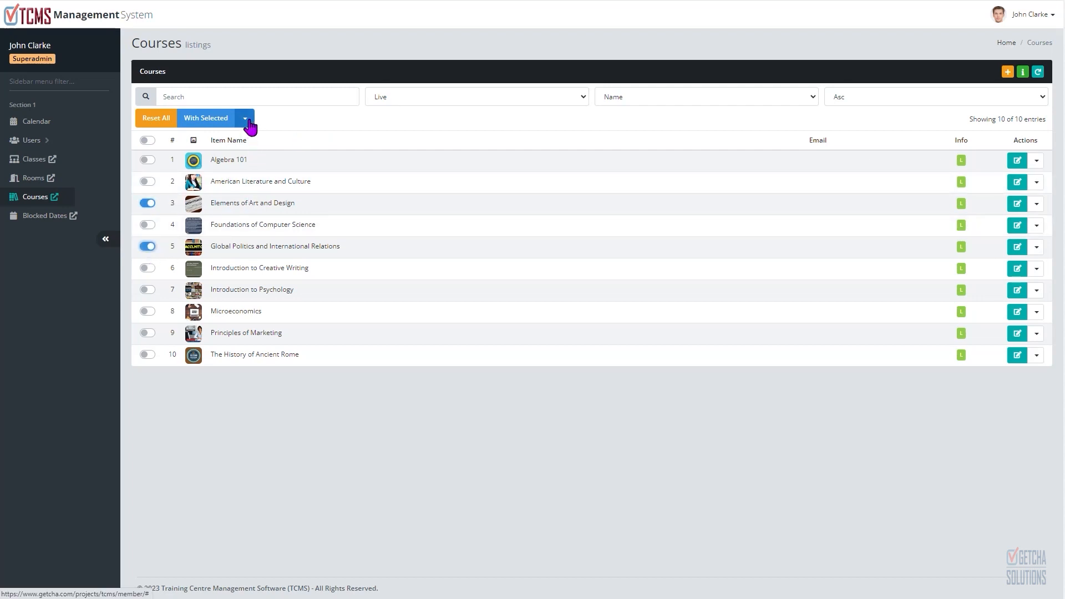
{"action": "left_click", "coordinate": [246, 119]}
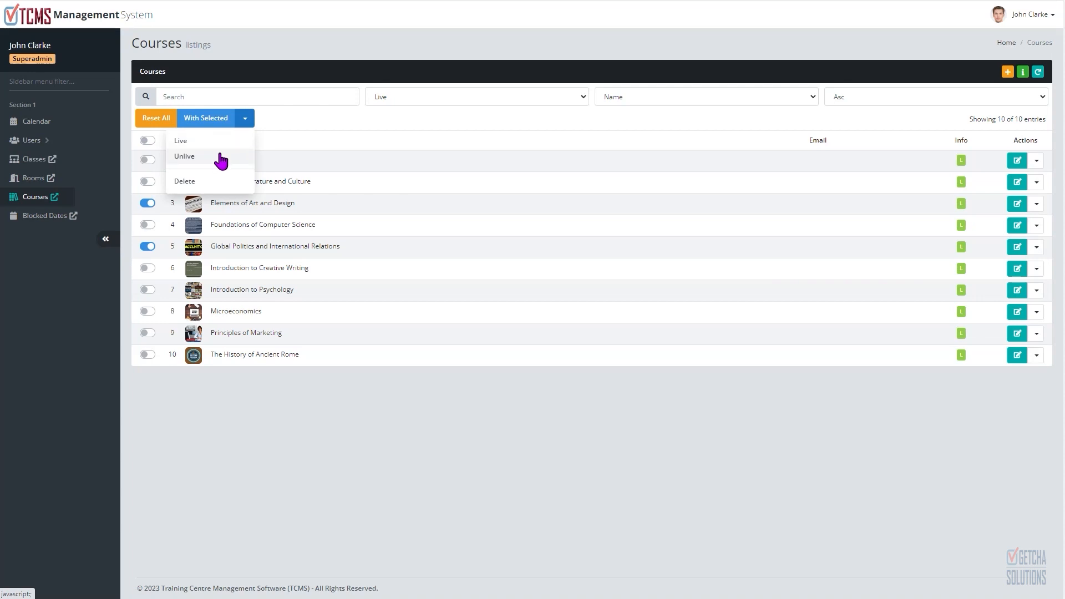
{"action": "left_click", "coordinate": [220, 161]}
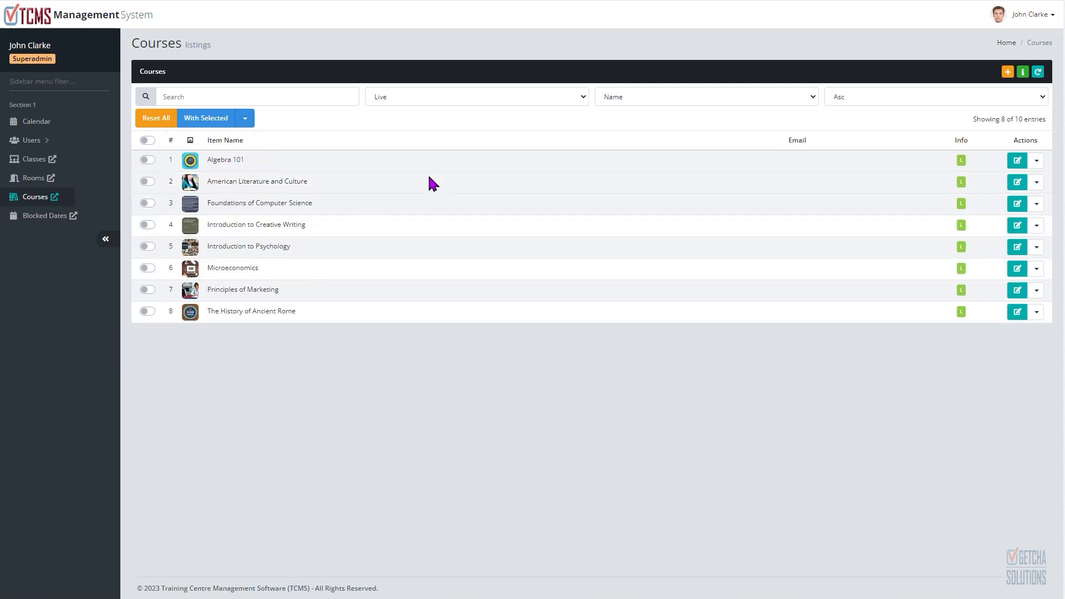
Step: Show courses of ALL statuses, then select Microeconomics and Principles of Marketing and set them to Unlive
{"action": "left_click", "coordinate": [546, 100]}
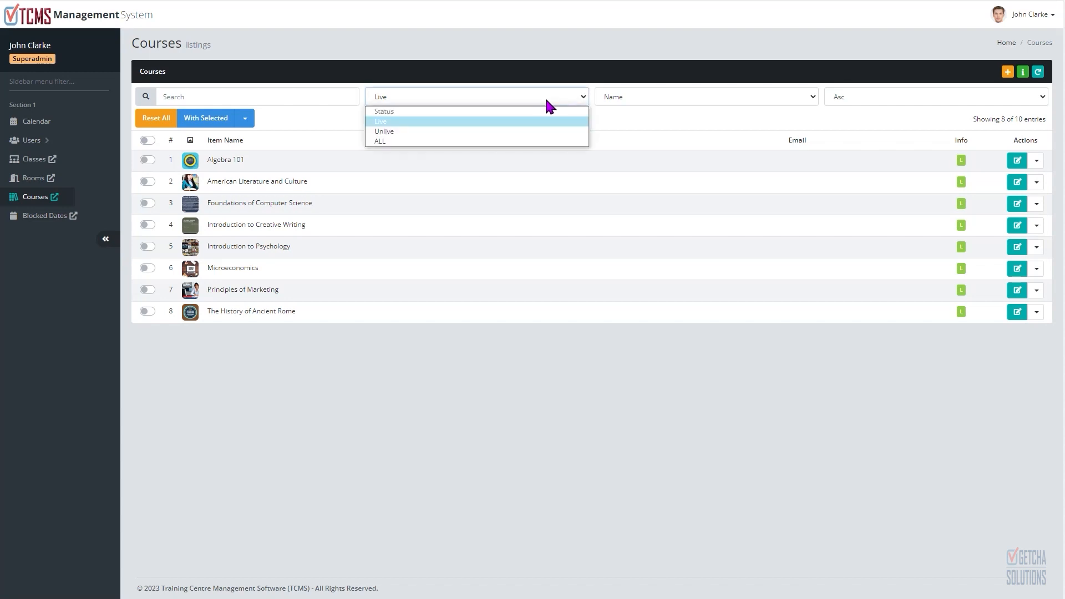
{"action": "left_click", "coordinate": [416, 142]}
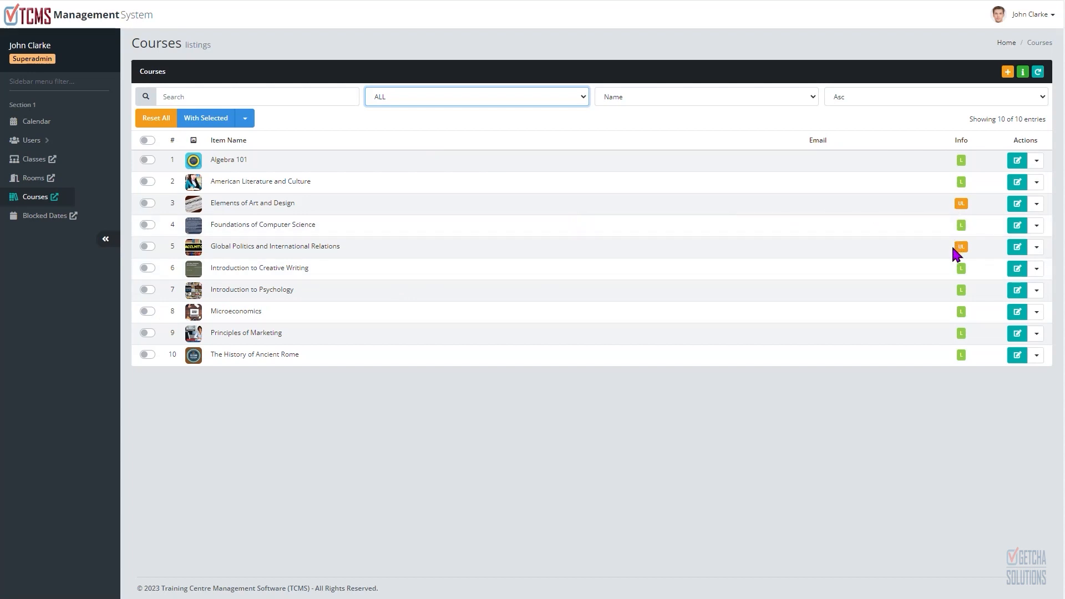
{"action": "left_click", "coordinate": [146, 310]}
{"action": "left_click", "coordinate": [148, 333]}
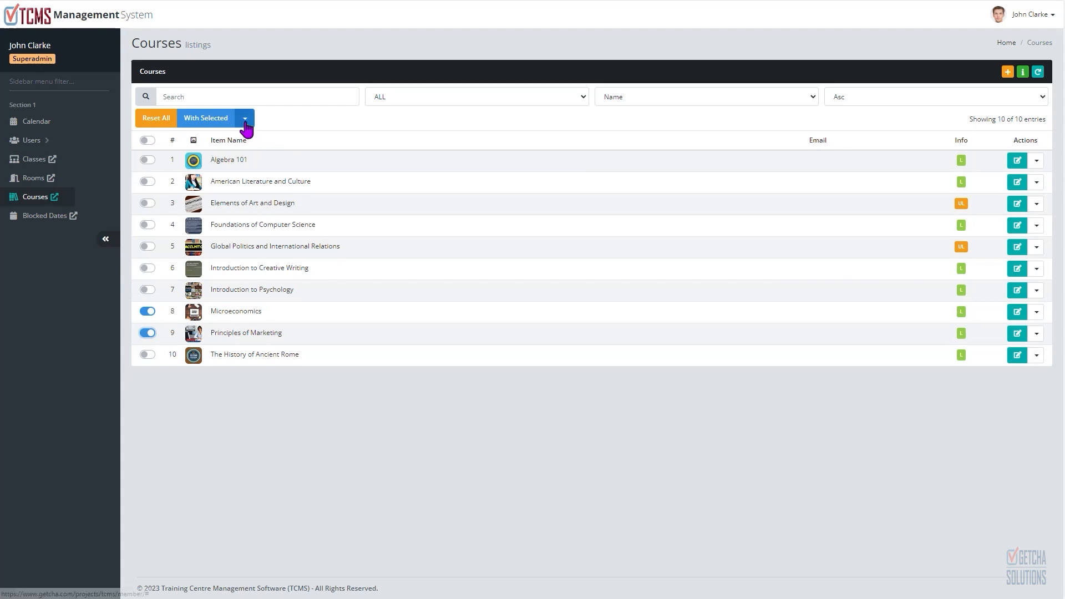
{"action": "left_click", "coordinate": [244, 121]}
{"action": "left_click", "coordinate": [222, 158]}
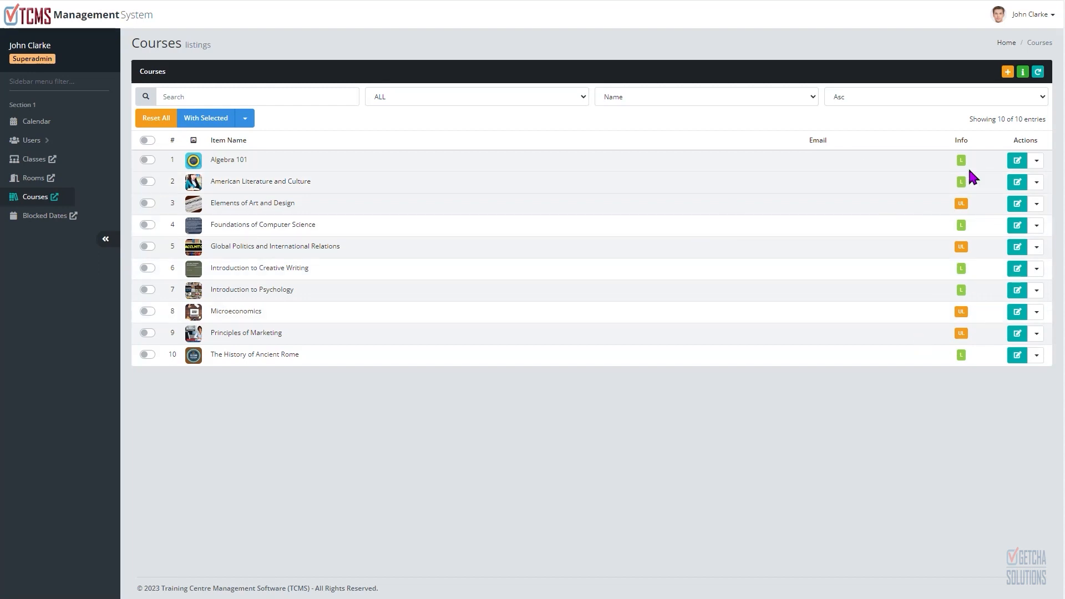
Step: Select all courses and set them to Live
{"action": "left_click", "coordinate": [148, 140]}
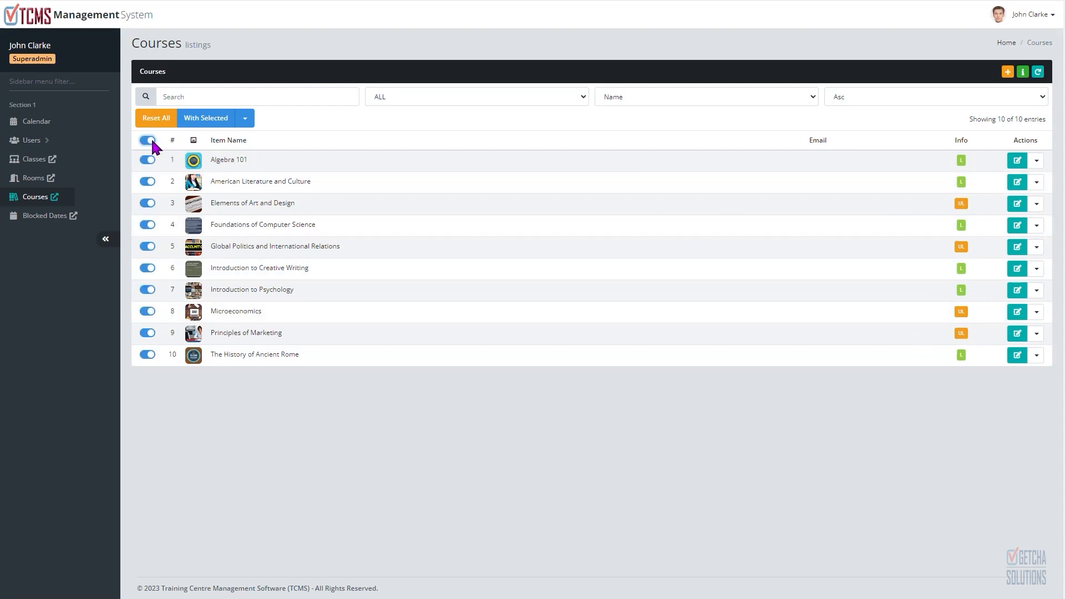
{"action": "left_click", "coordinate": [245, 119]}
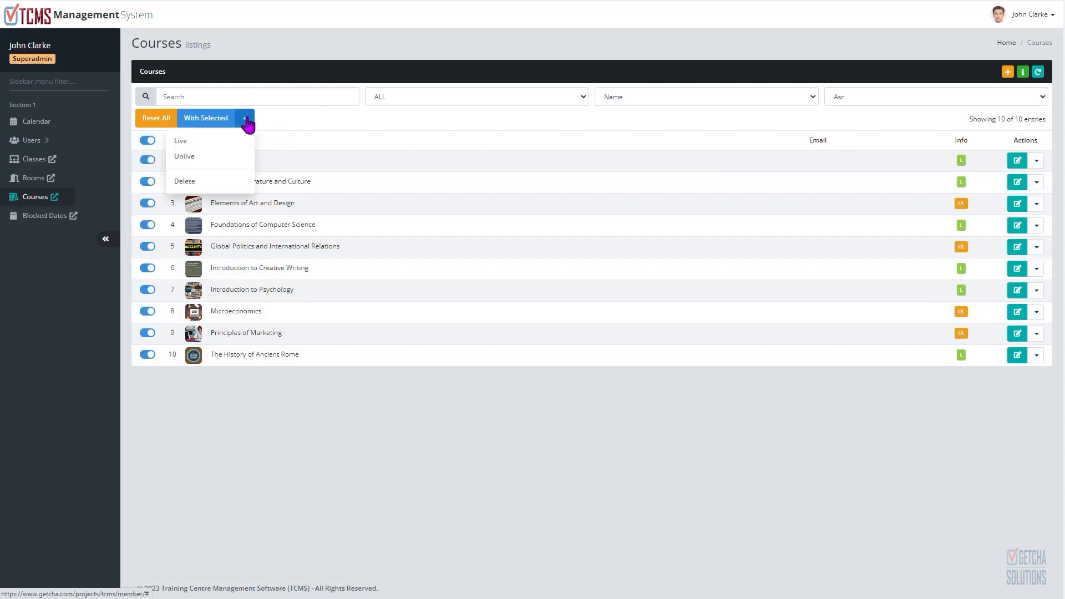
{"action": "left_click", "coordinate": [217, 142]}
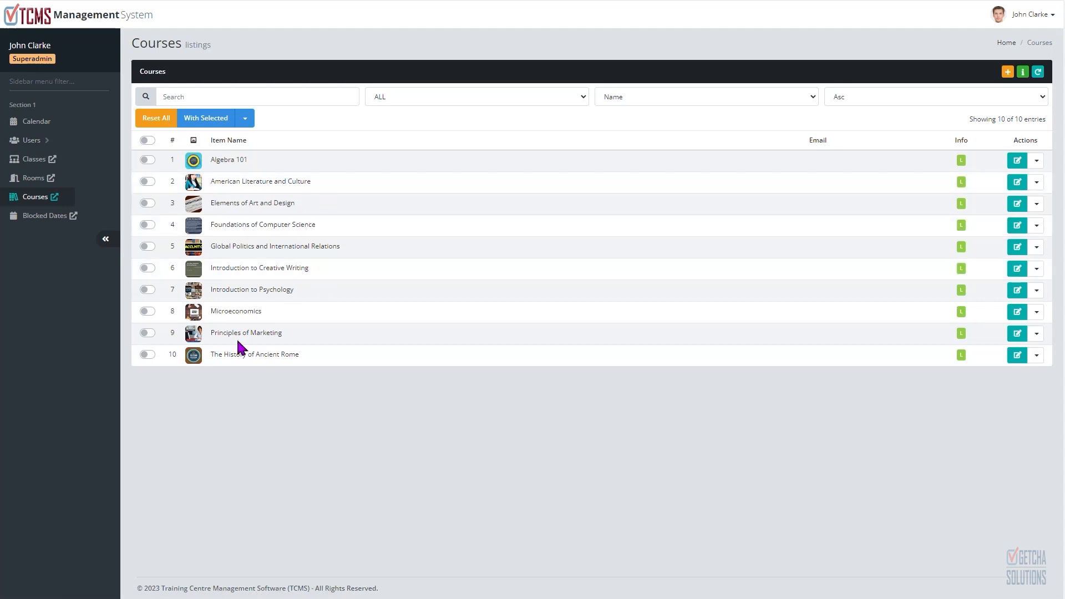
Step: Select Microeconomics and Principles of Marketing and delete both courses
{"action": "left_click", "coordinate": [148, 333]}
{"action": "left_click", "coordinate": [245, 118]}
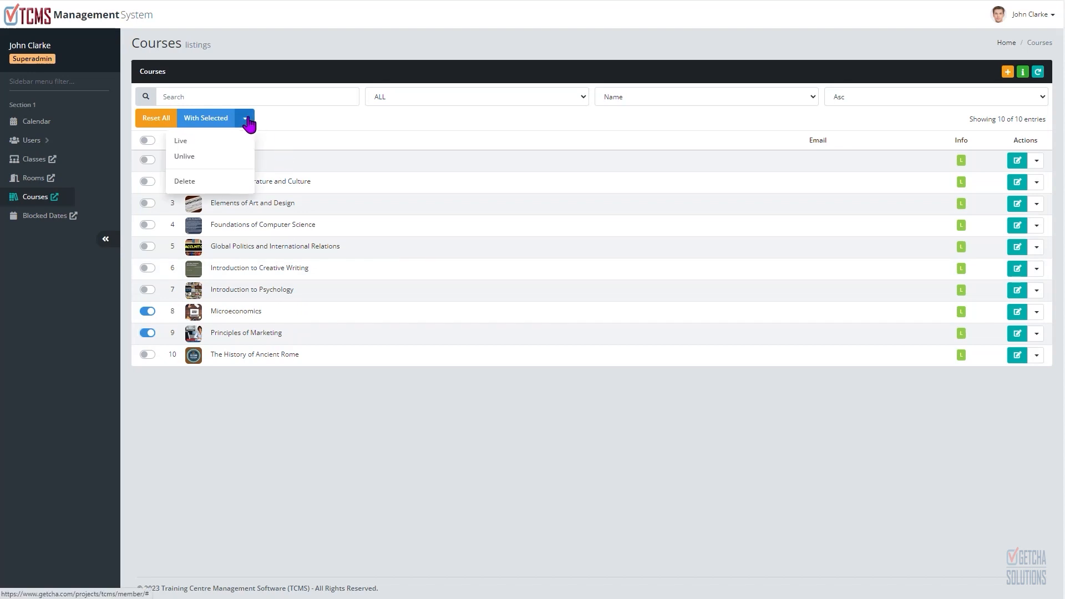
{"action": "left_click", "coordinate": [211, 183]}
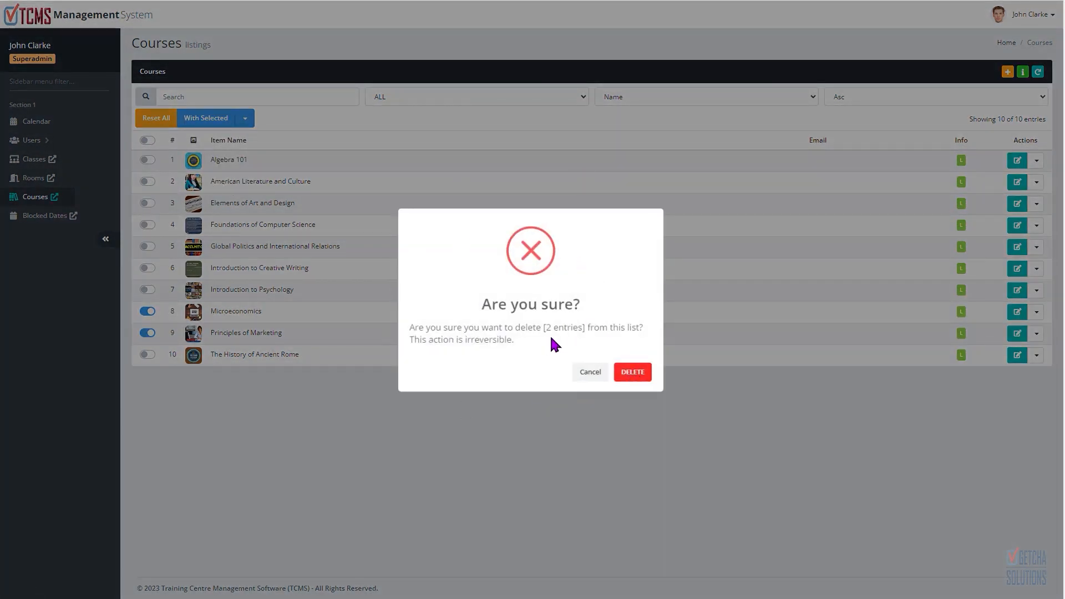
{"action": "left_click", "coordinate": [635, 373]}
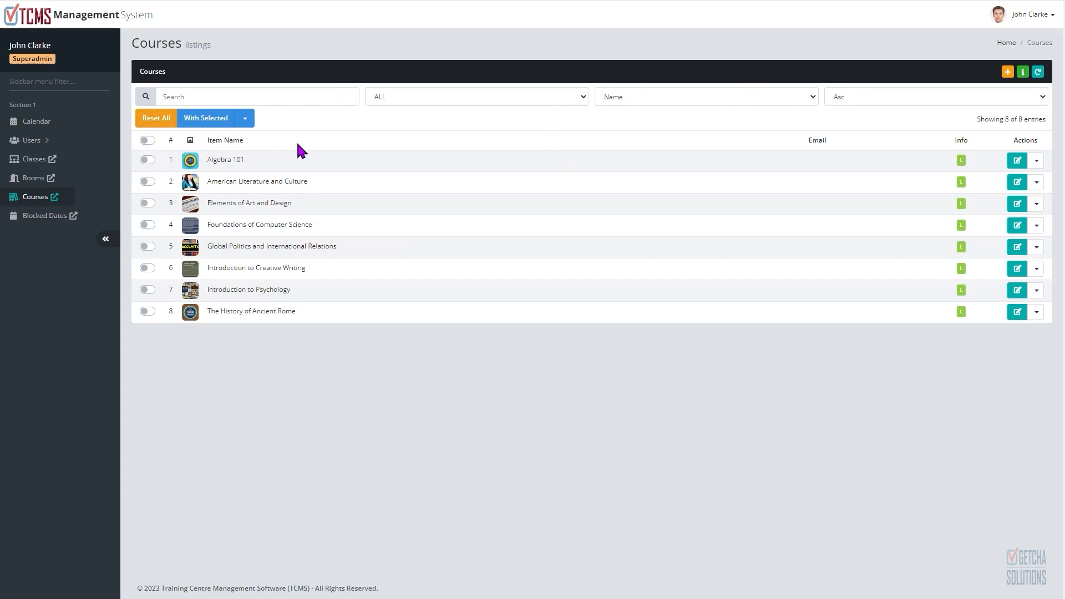
Step: Open the Elements of Art and Design course image and step through the course image gallery
{"action": "left_click", "coordinate": [190, 205]}
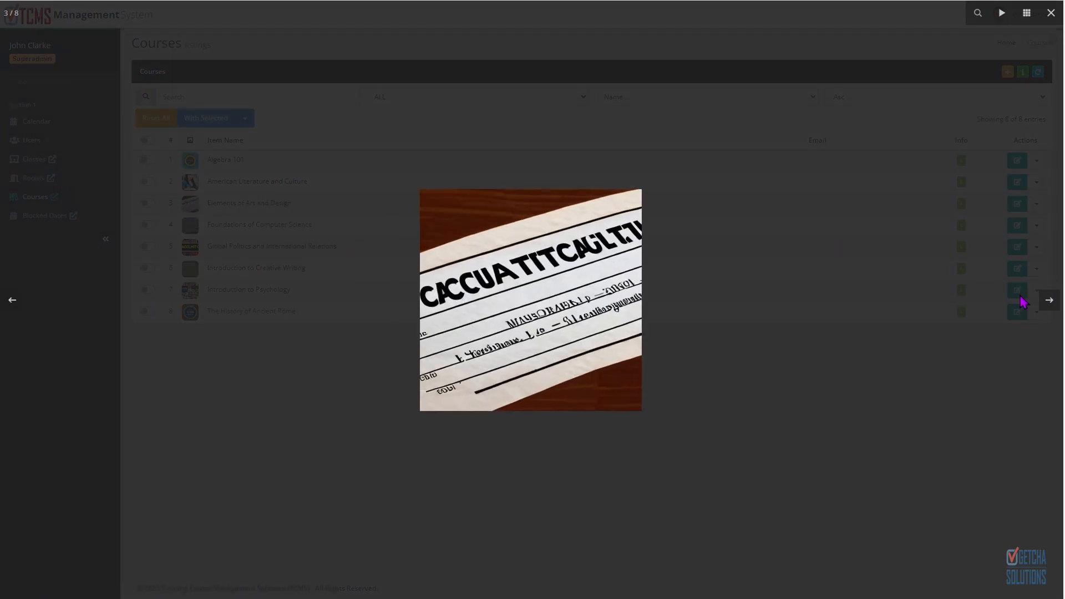
{"action": "left_click", "coordinate": [1048, 302]}
{"action": "left_click", "coordinate": [1048, 303]}
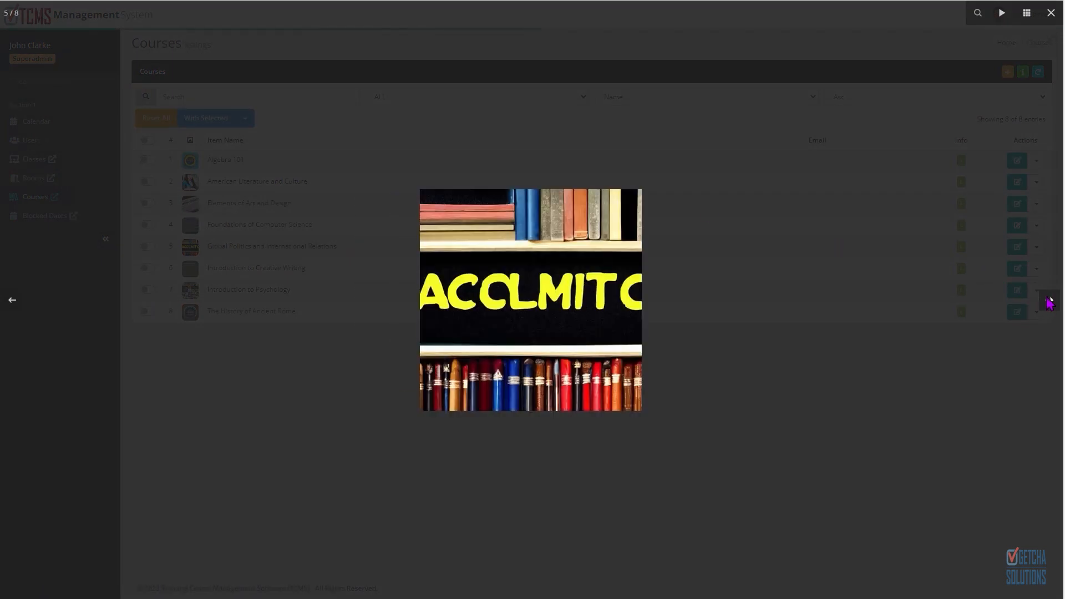
{"action": "left_click", "coordinate": [1048, 303]}
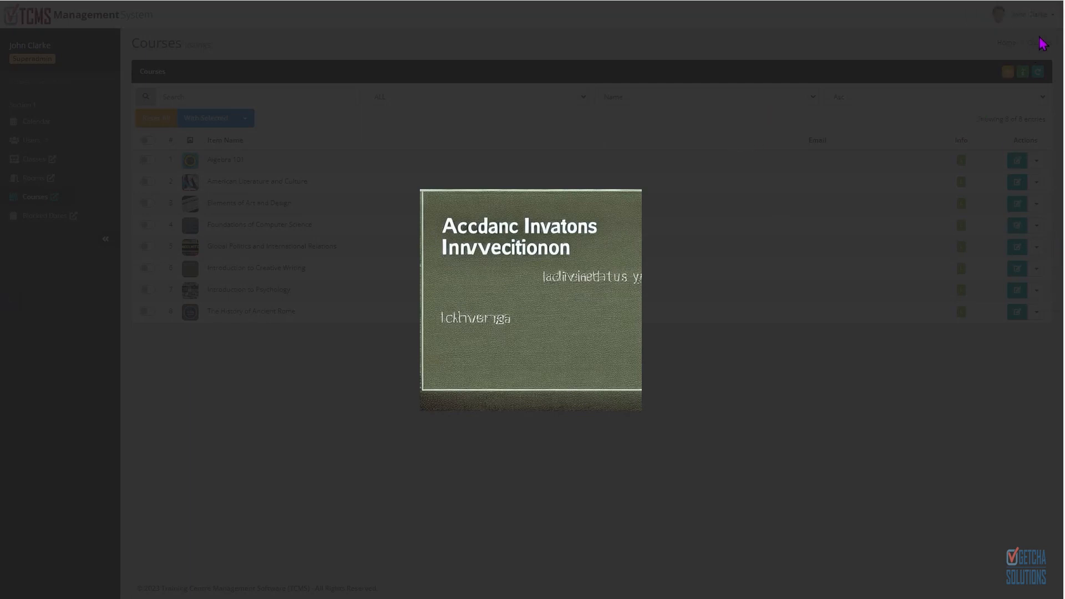
Step: Close the gallery, then view and close the Introduction to Psychology and Elements of Art and Design course images
{"action": "left_click", "coordinate": [561, 178]}
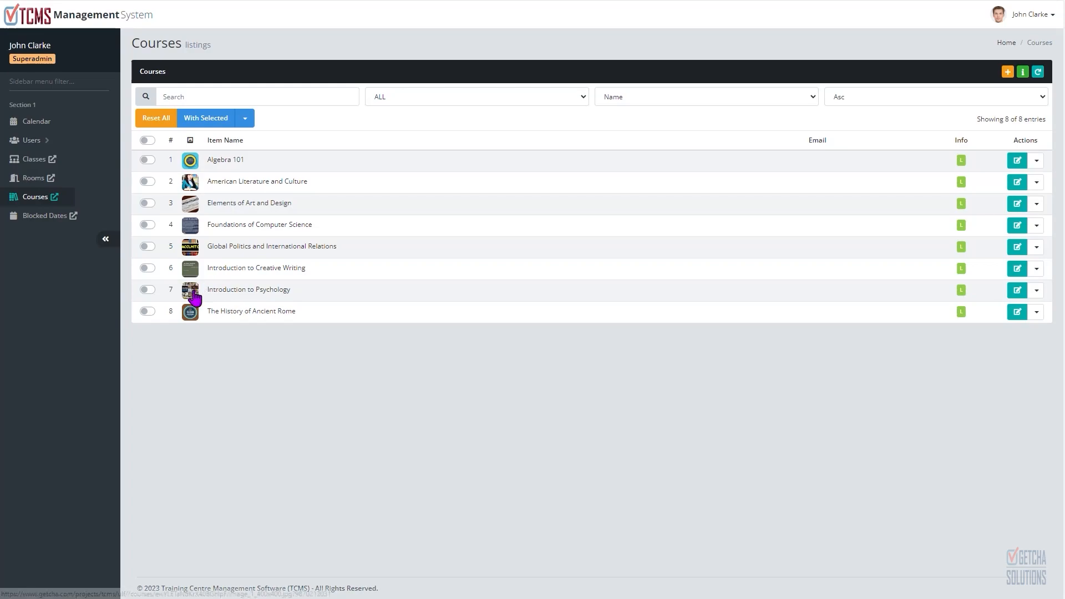
{"action": "left_click", "coordinate": [190, 291]}
{"action": "left_click", "coordinate": [366, 139]}
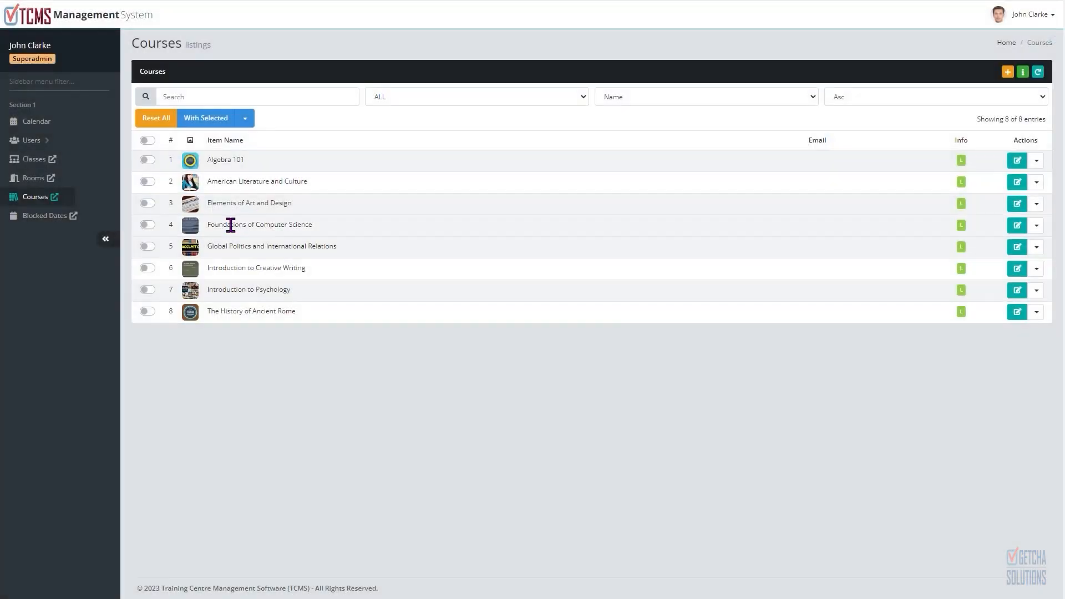
{"action": "left_click", "coordinate": [190, 204]}
{"action": "left_click", "coordinate": [379, 139]}
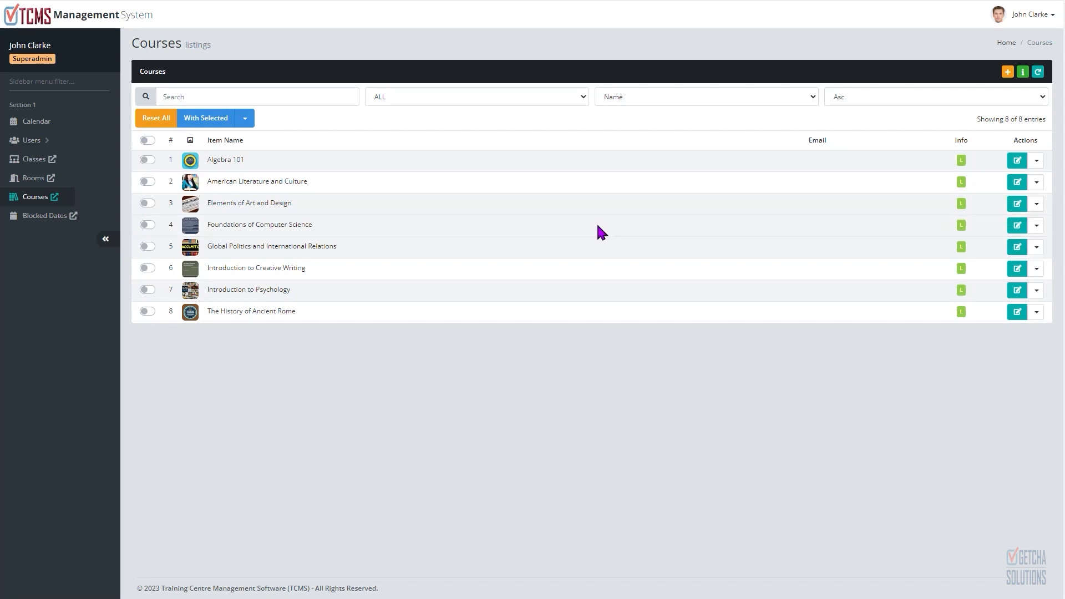
Step: Open the Algebra 101 course for editing, review its details, and return to the course list
{"action": "left_click", "coordinate": [1017, 162]}
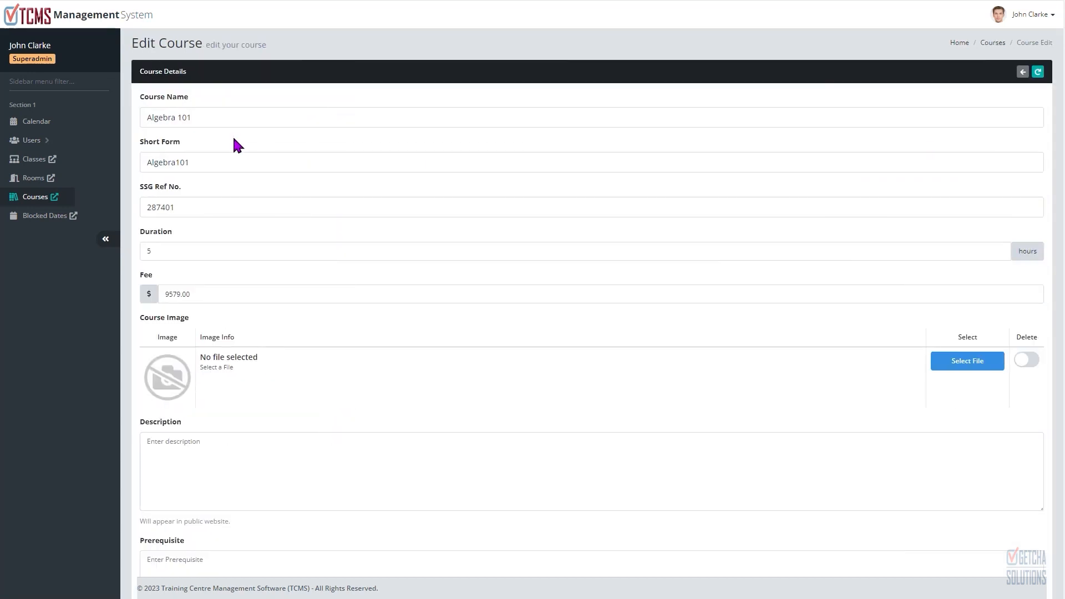
{"action": "scroll", "coordinate": [297, 168], "scroll_direction": "down", "scroll_amount": 6}
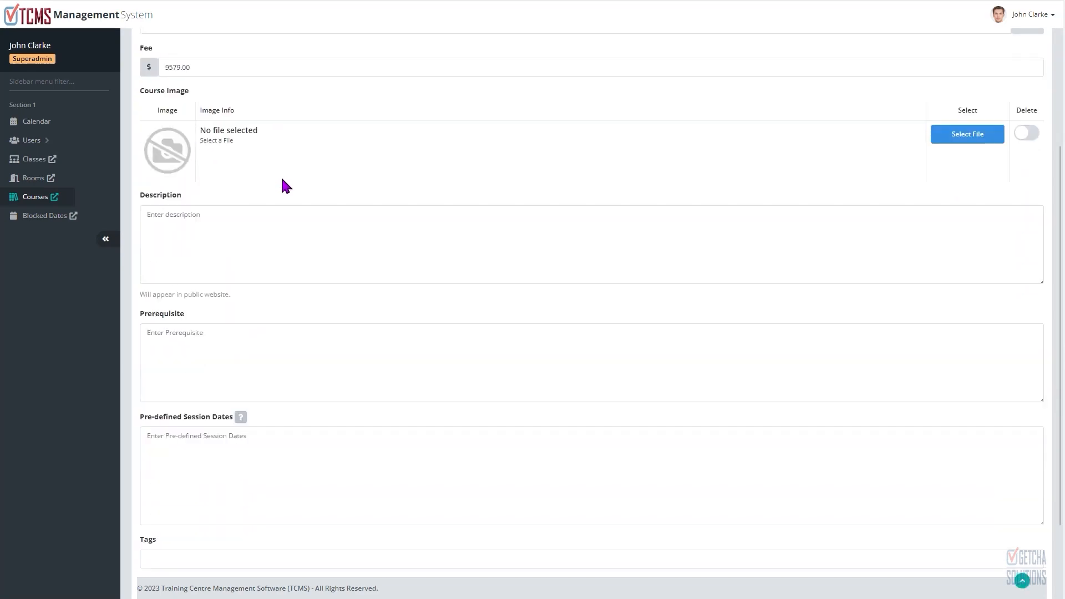
{"action": "scroll", "coordinate": [282, 203], "scroll_direction": "up", "scroll_amount": 6}
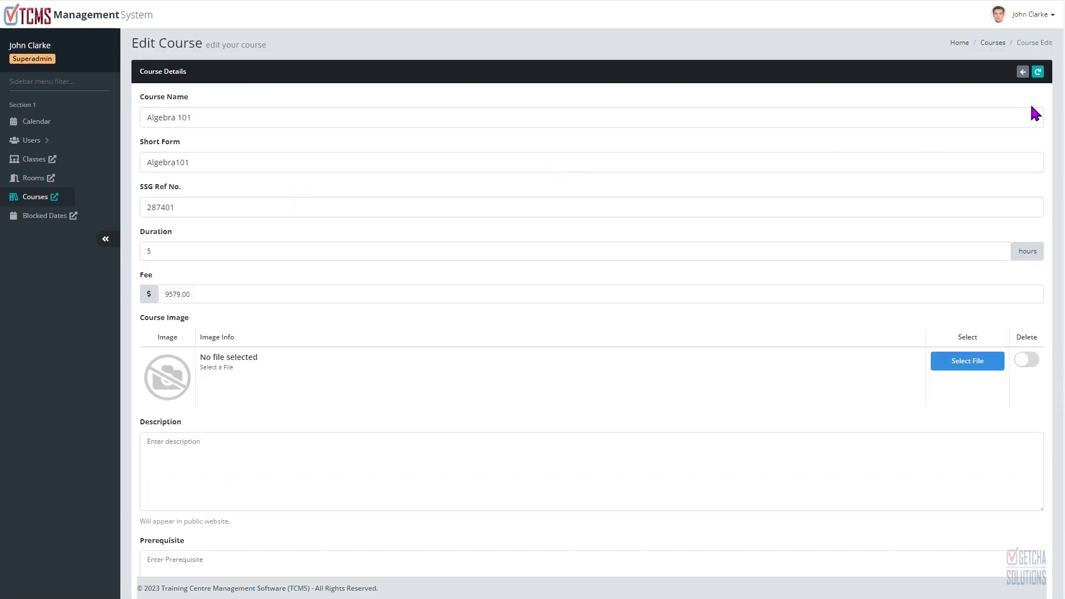
{"action": "left_click", "coordinate": [1022, 73]}
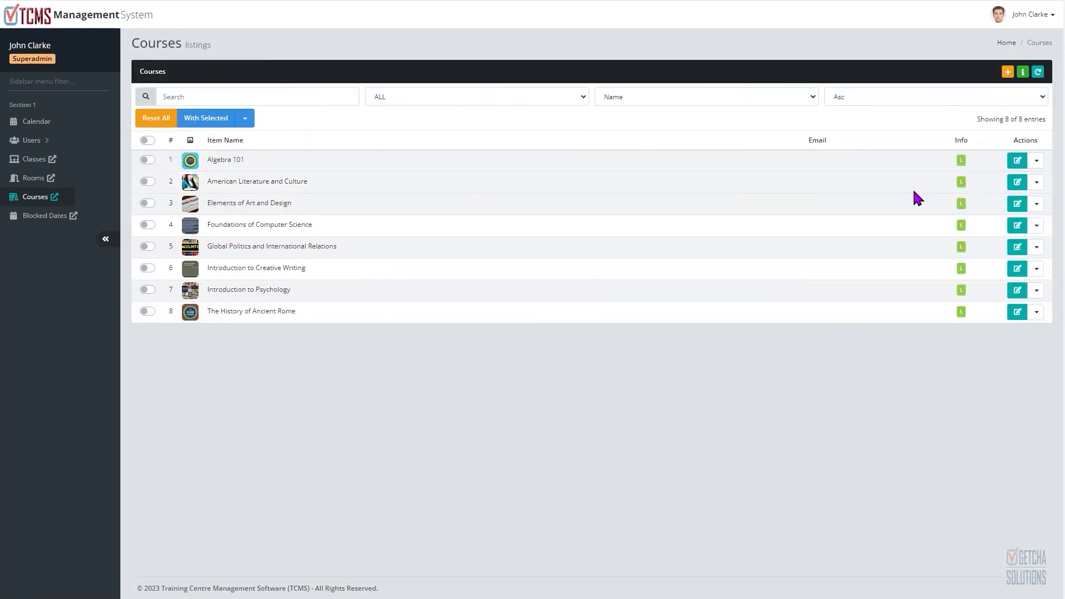
Step: Set American Literature and Culture to Unlive from its row's actions
{"action": "left_click", "coordinate": [1036, 183]}
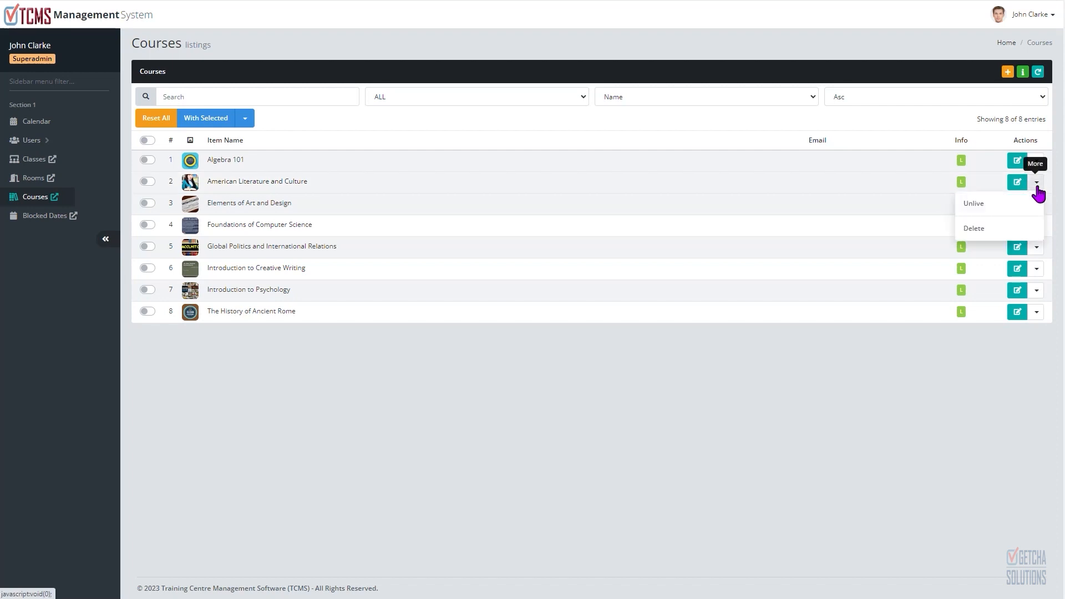
{"action": "left_click", "coordinate": [982, 205]}
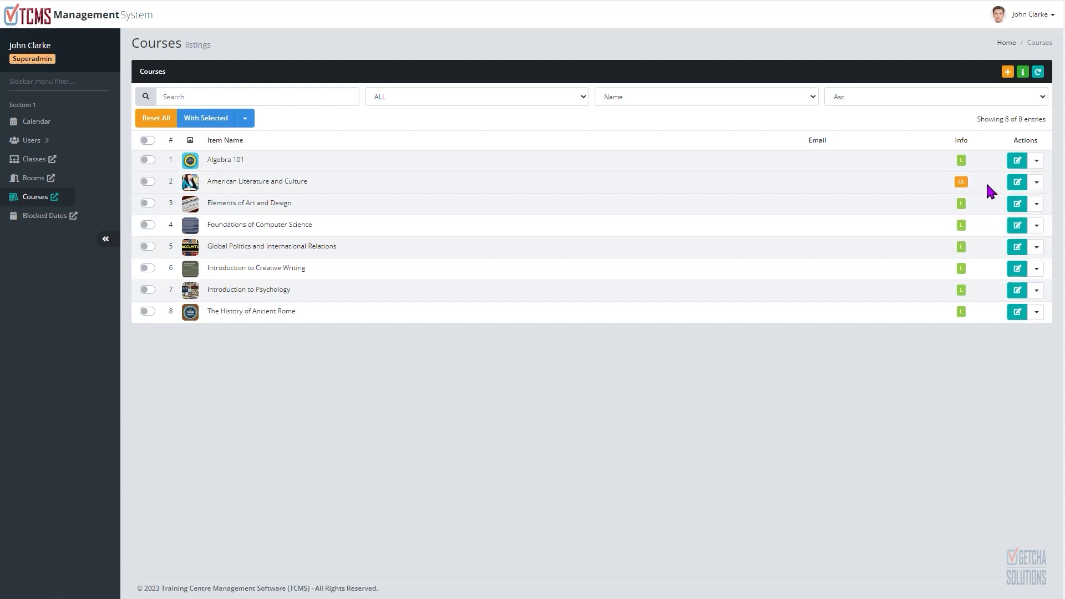
{"action": "left_click", "coordinate": [1037, 269]}
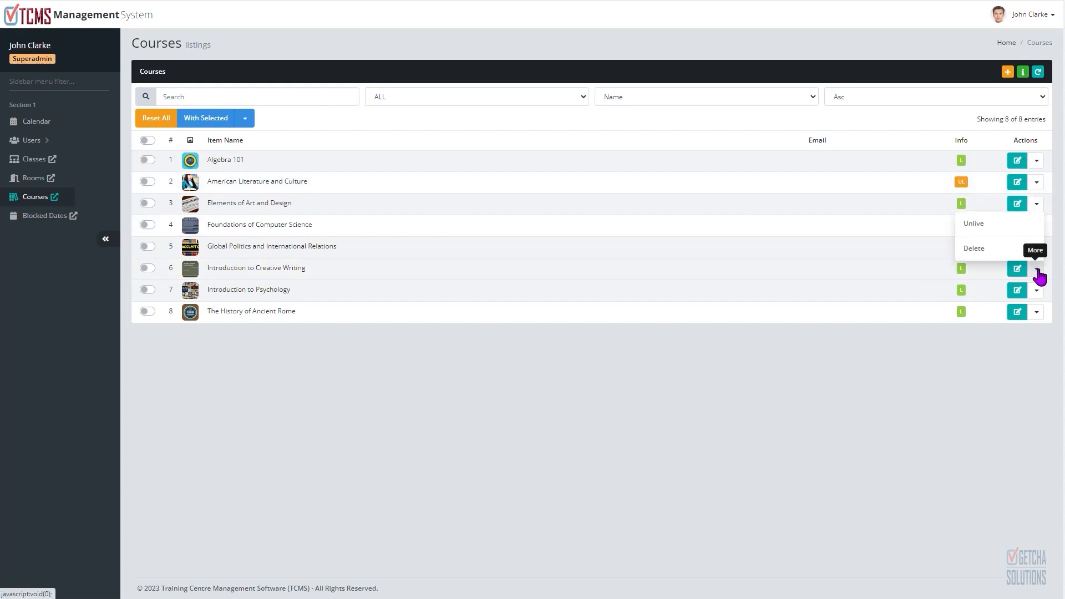
{"action": "left_click", "coordinate": [982, 252]}
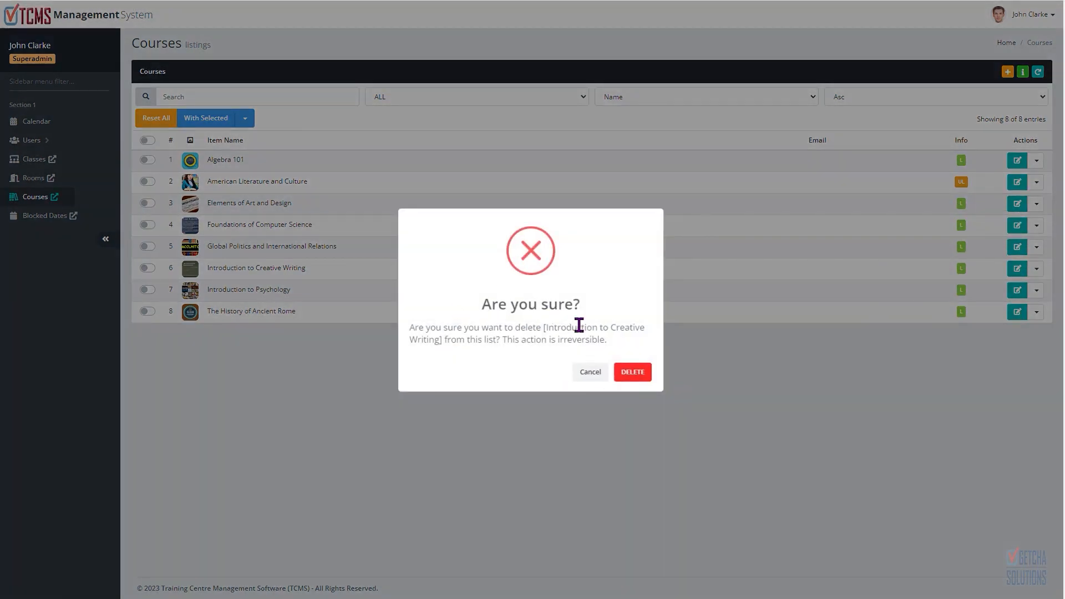
{"action": "left_click", "coordinate": [589, 373]}
Step: Set American Literature and Culture back to Live
{"action": "left_click", "coordinate": [1038, 186]}
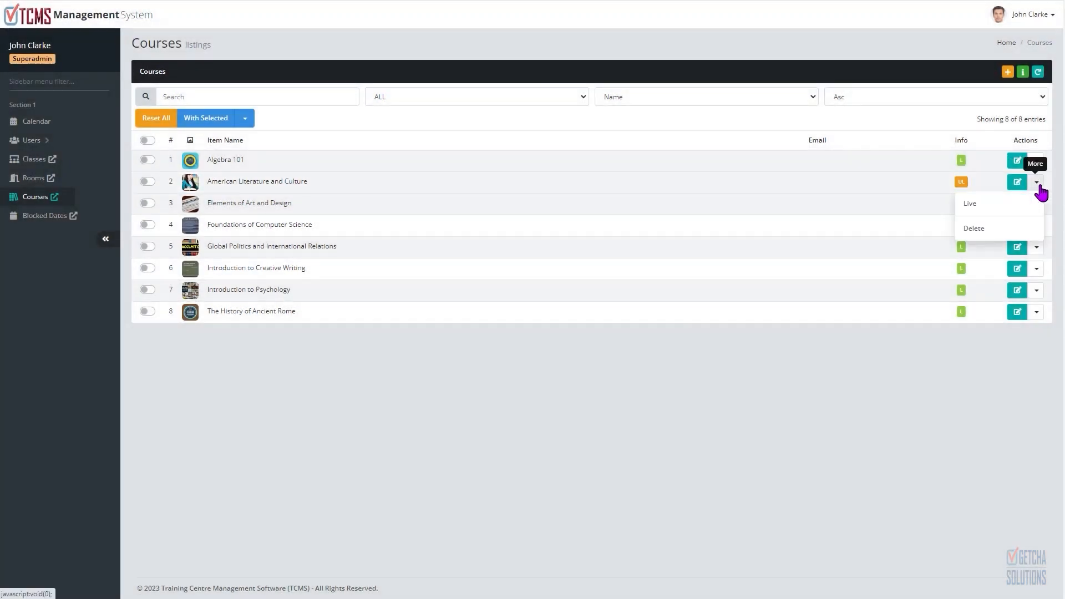
{"action": "left_click", "coordinate": [970, 203]}
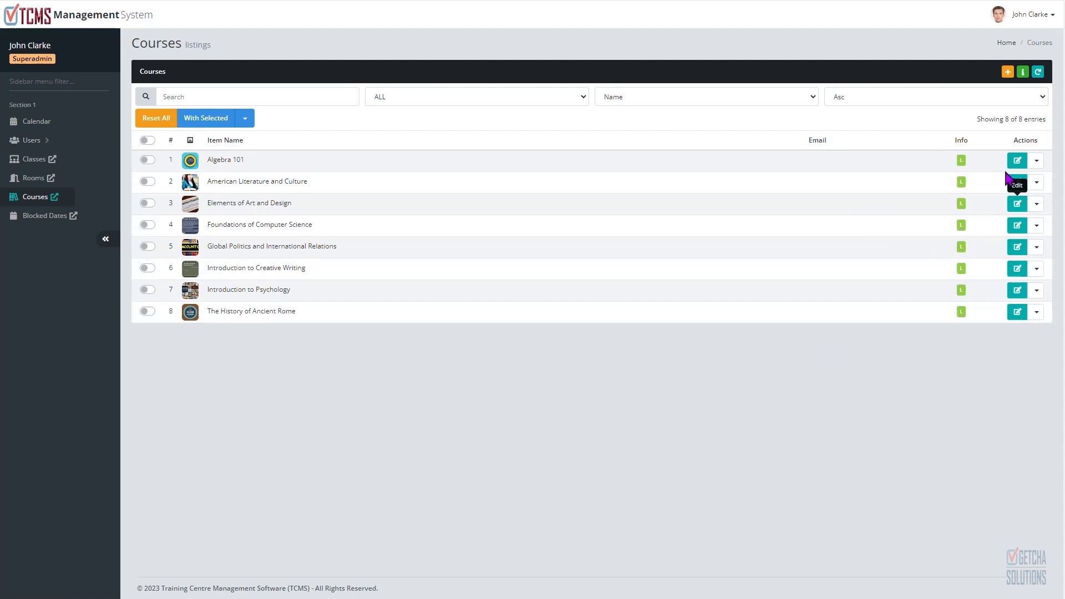
Step: Open the Calendar and return to the Courses list
{"action": "left_click", "coordinate": [44, 198]}
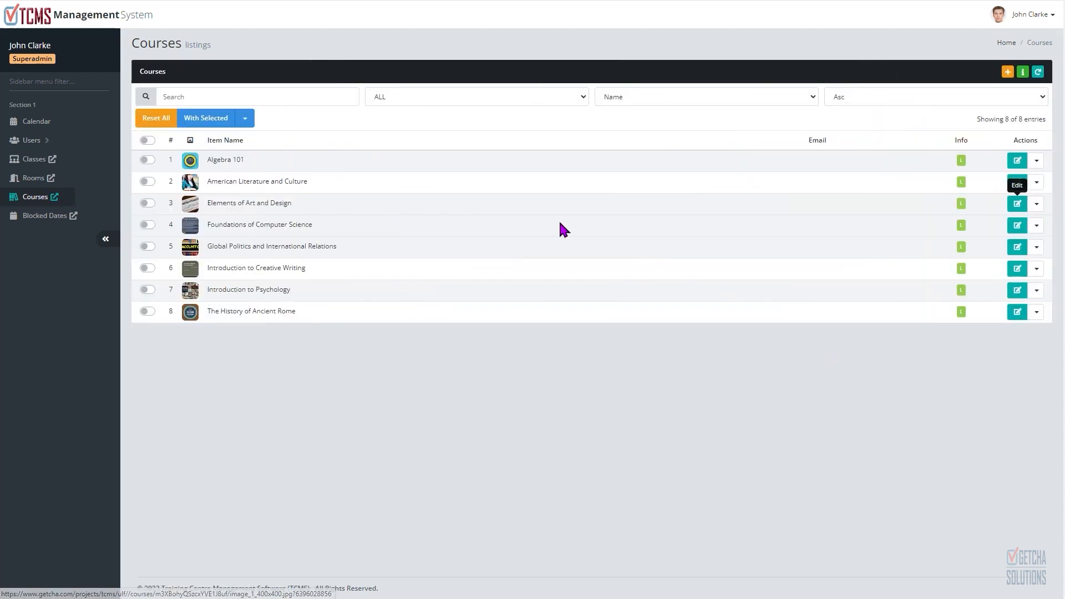
{"action": "left_click", "coordinate": [36, 121]}
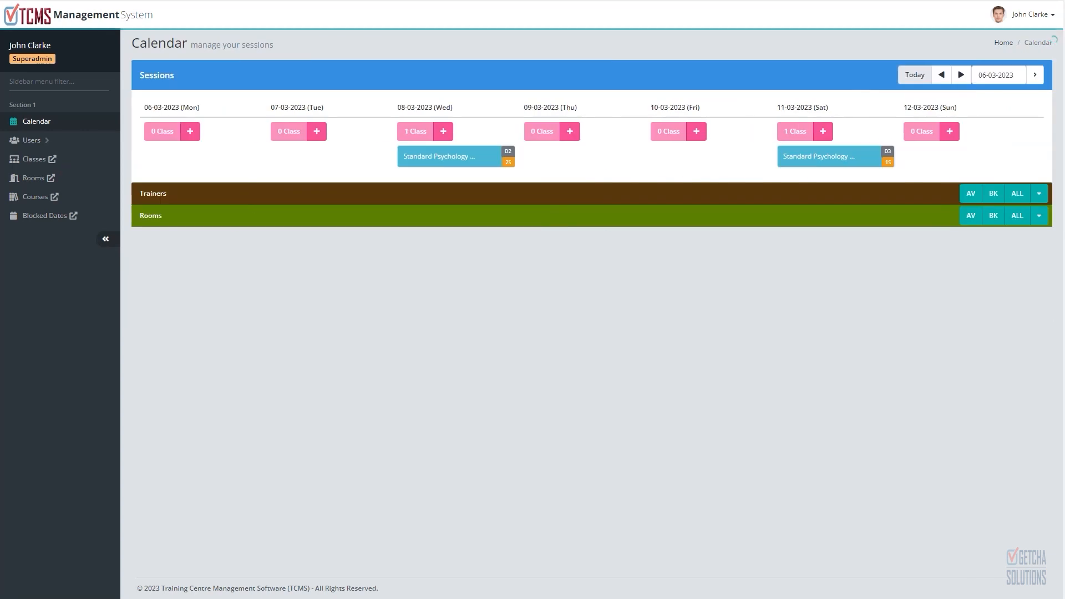
{"action": "left_click", "coordinate": [39, 198]}
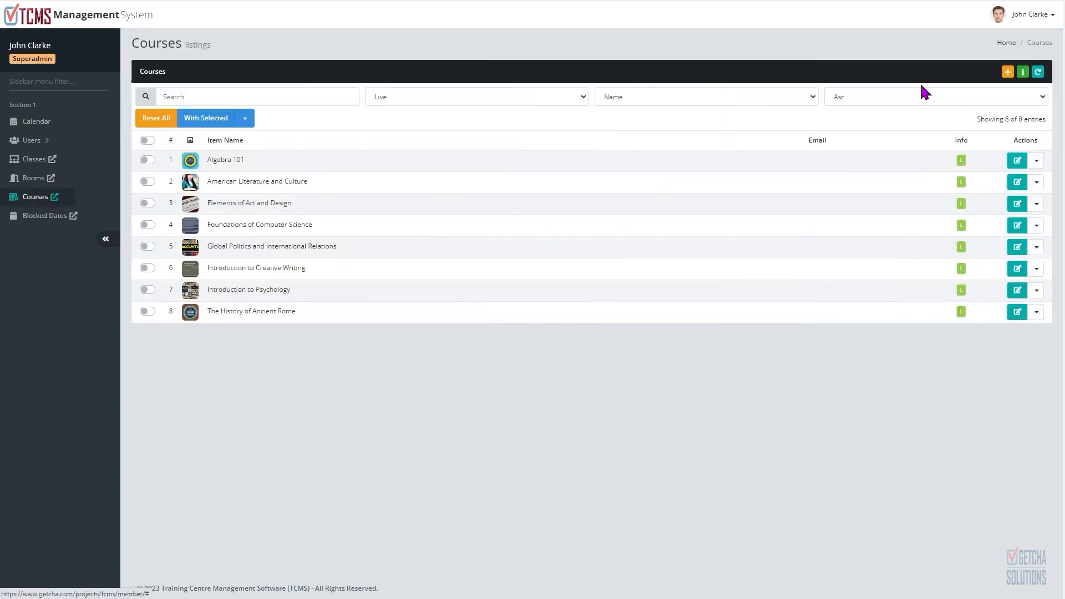
{"action": "left_click", "coordinate": [1008, 72]}
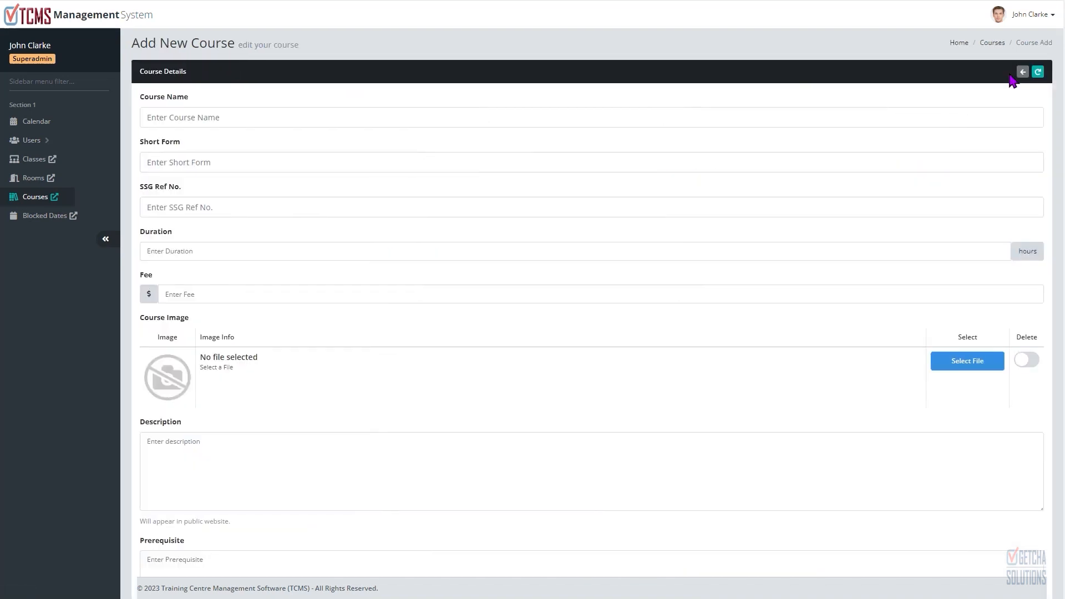
{"action": "left_click", "coordinate": [1021, 72]}
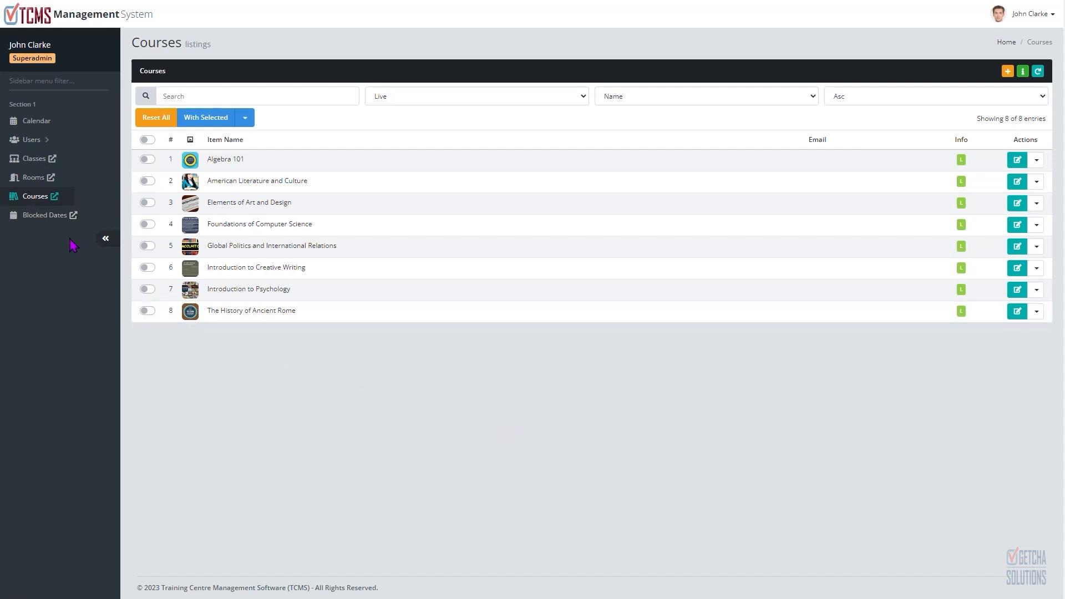
{"action": "left_click", "coordinate": [40, 200]}
Step: Start a new course and paste Advanced Psychology from the text file as its course name
{"action": "left_click", "coordinate": [1006, 72]}
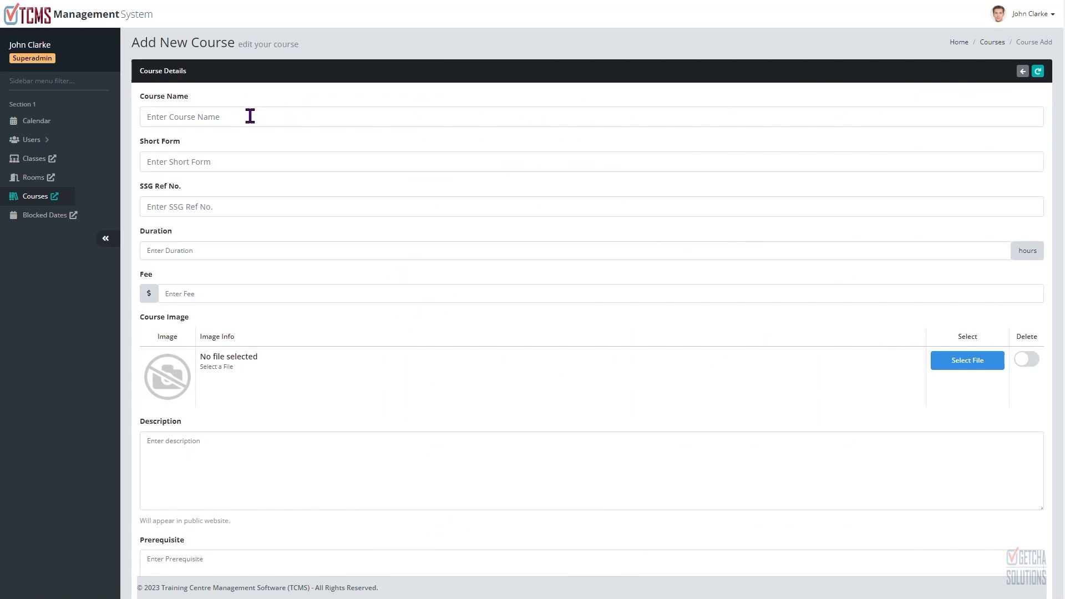
{"action": "key", "text": "alt+Tab"}
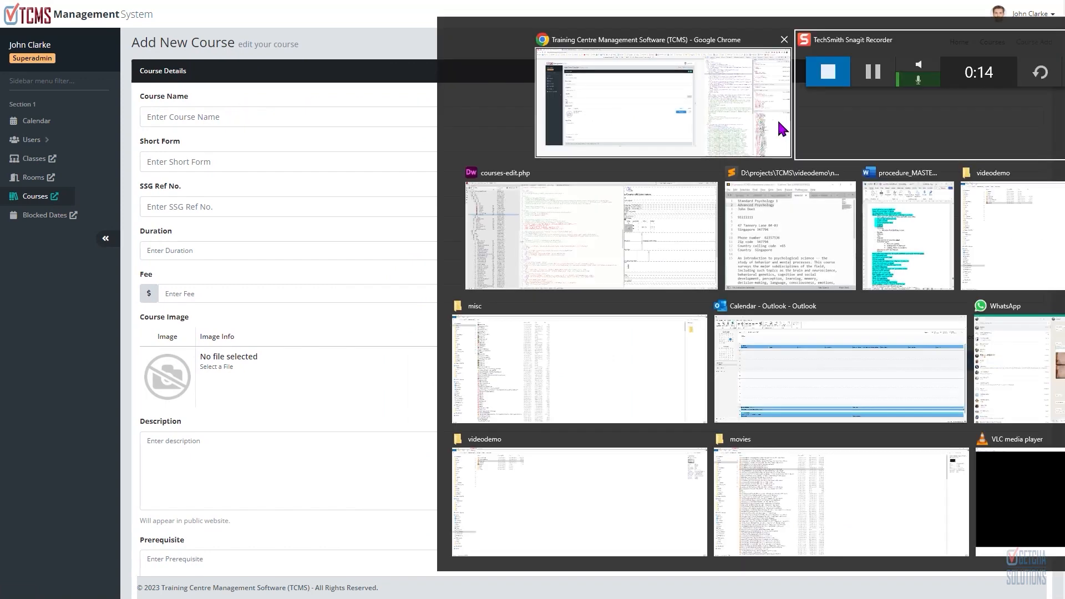
{"action": "left_click", "coordinate": [755, 197]}
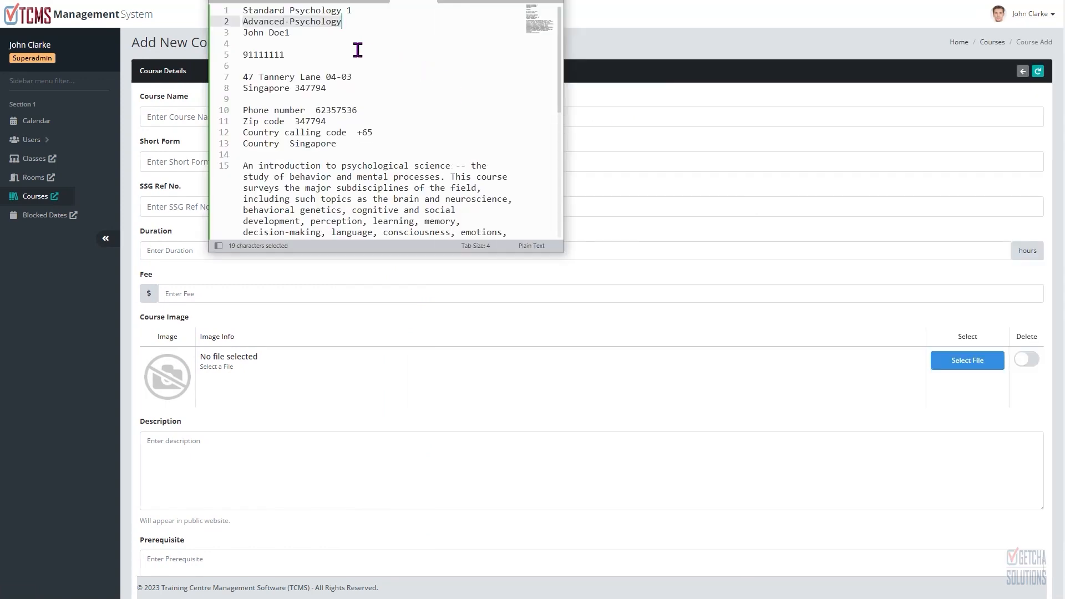
{"action": "key", "text": "ctrl+c"}
{"action": "left_click", "coordinate": [173, 117]}
{"action": "key", "text": "ctrl+v"}
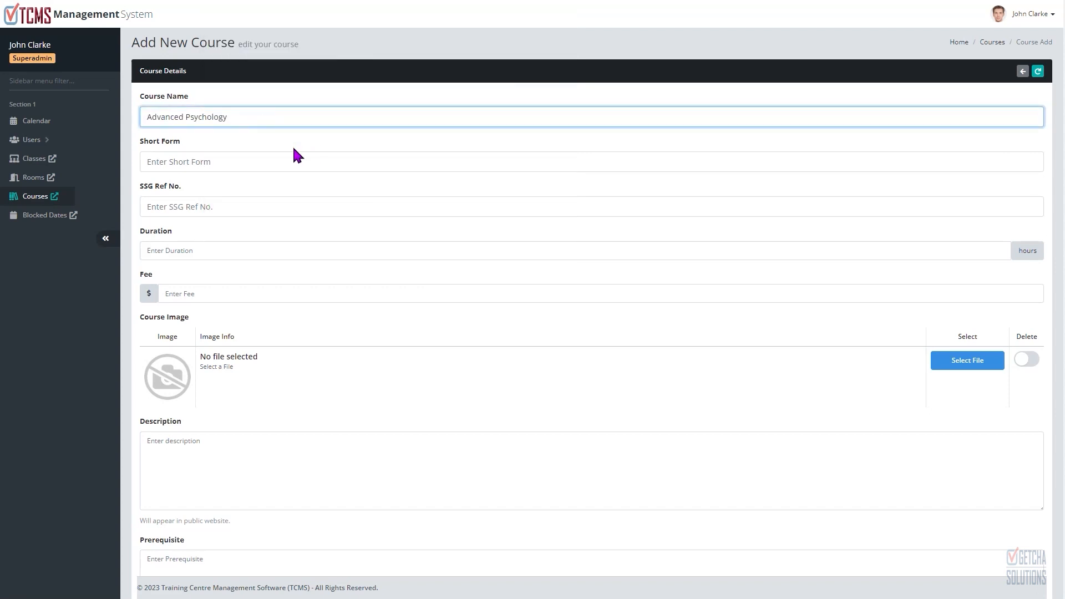
Step: Fill in short form advpsy, SSG Ref No. 111112, duration 7 hours and fee $350
{"action": "left_click", "coordinate": [249, 165]}
{"action": "type", "text": "advpsy"}
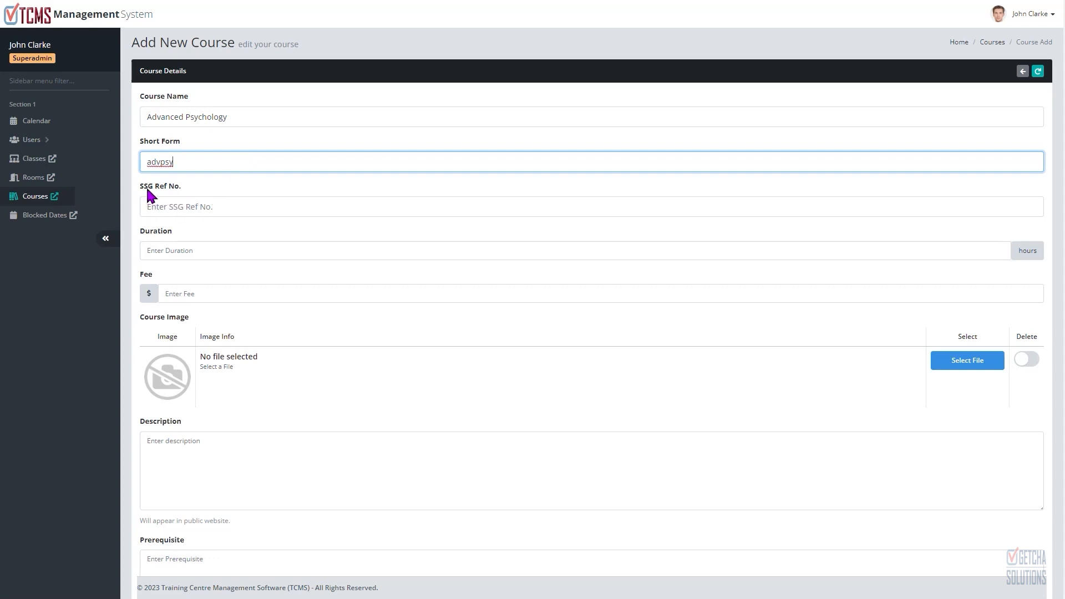
{"action": "left_click", "coordinate": [190, 207]}
{"action": "type", "text": "11111"}
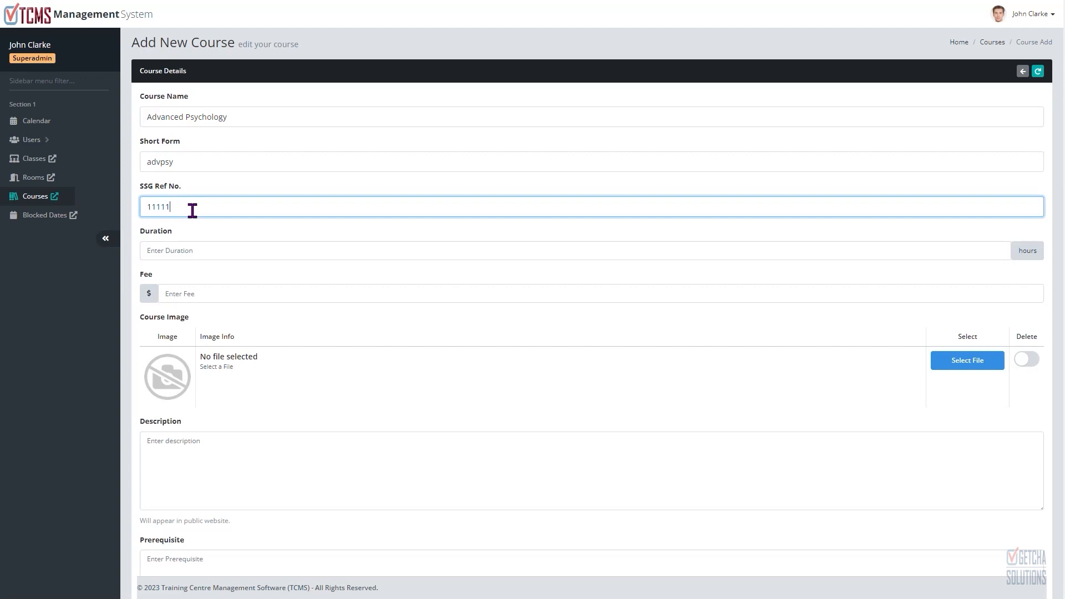
{"action": "type", "text": "2"}
{"action": "left_click", "coordinate": [187, 251]}
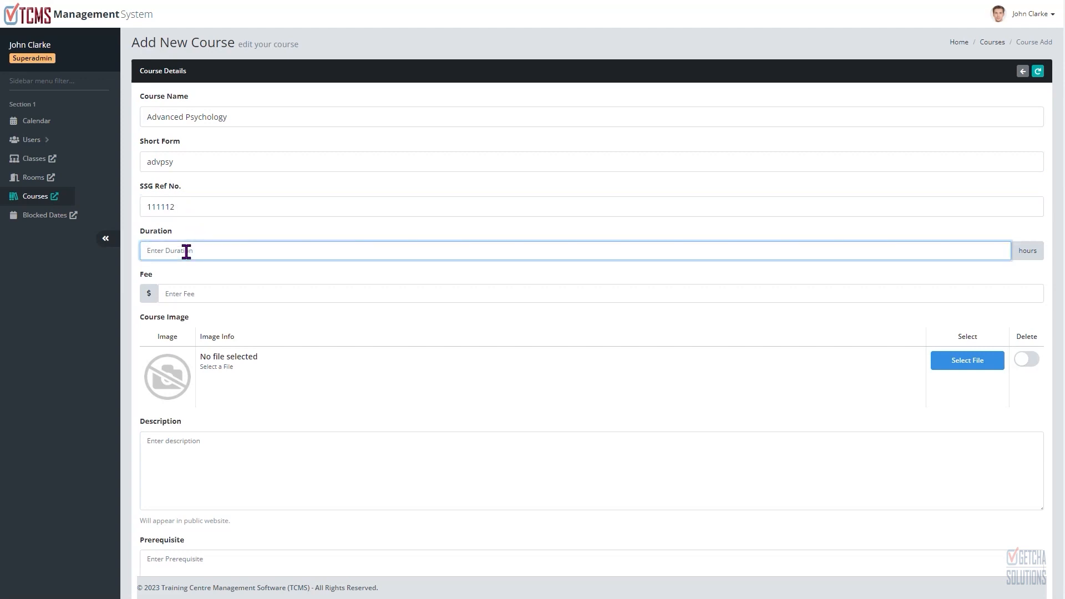
{"action": "left_click", "coordinate": [197, 294]}
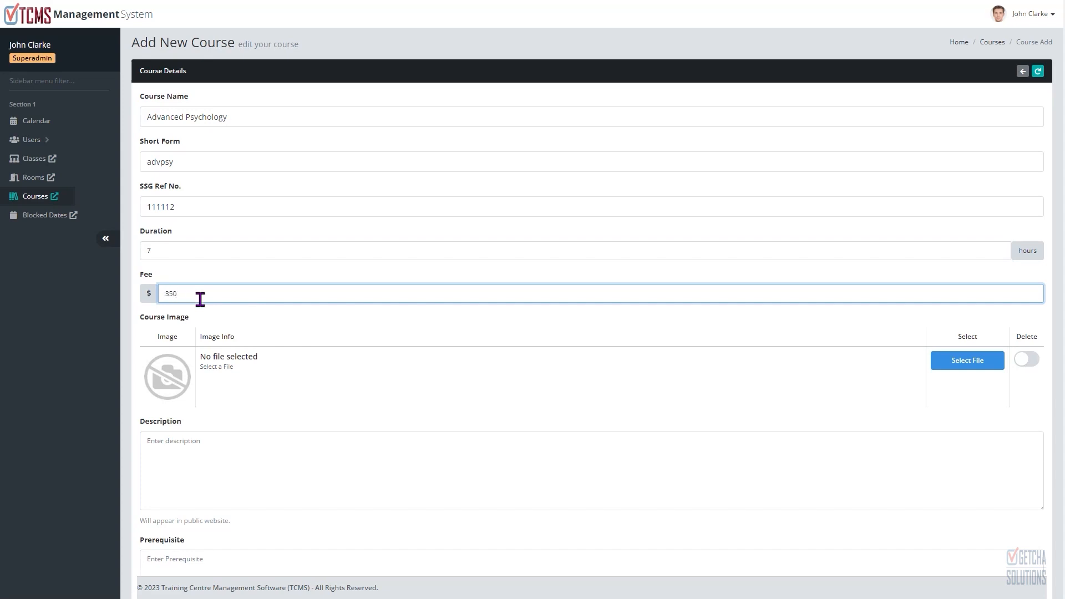
Step: Select amazing-animal-beautiful-beautifull.jpg as the course image
{"action": "scroll", "coordinate": [359, 366], "scroll_direction": "down", "scroll_amount": 2}
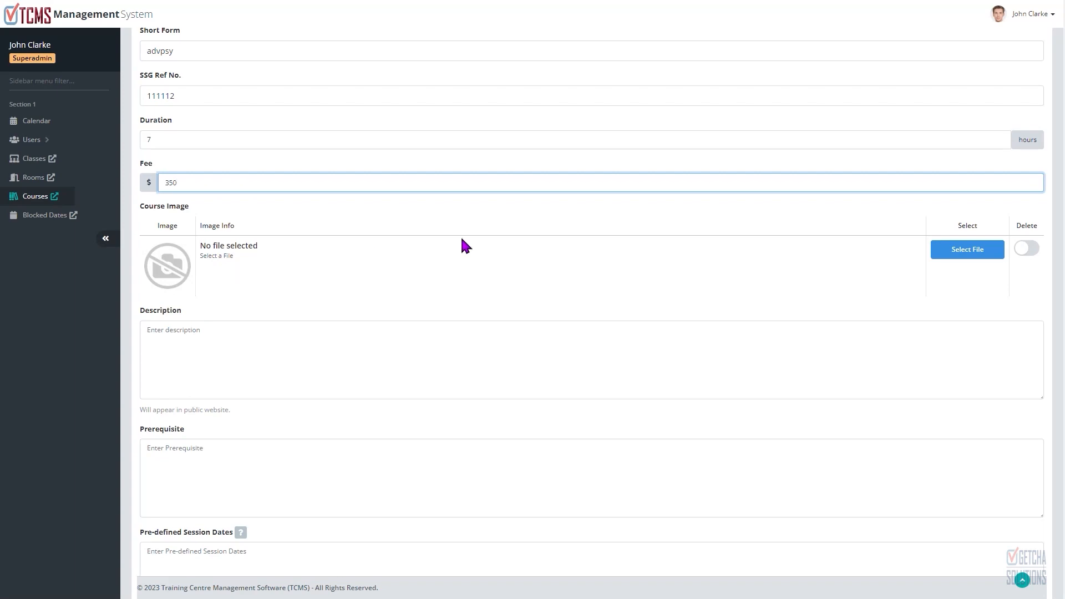
{"action": "left_click", "coordinate": [963, 252]}
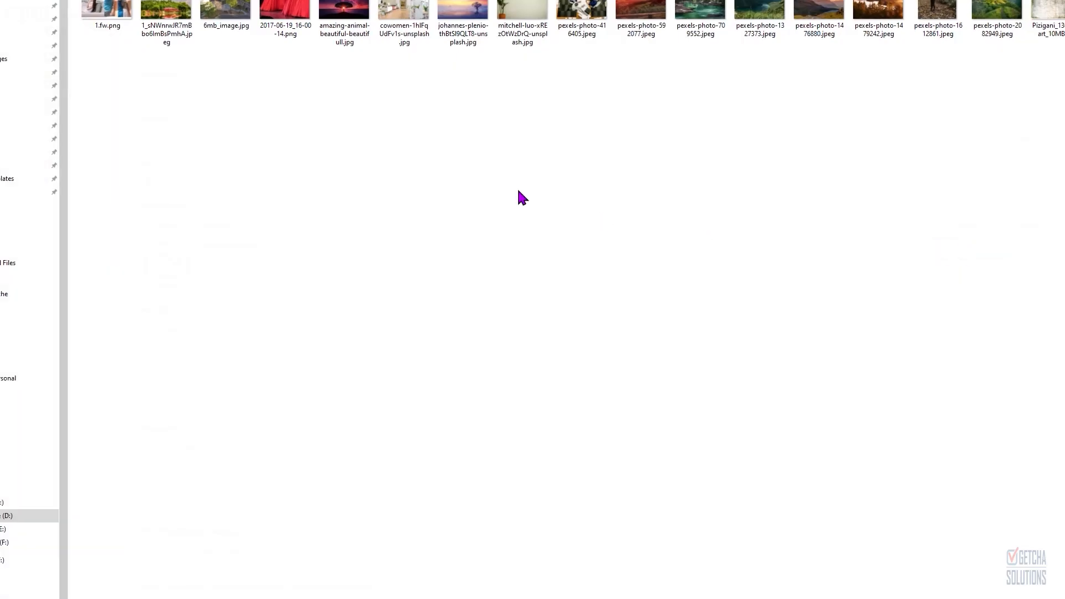
{"action": "double_click", "coordinate": [352, 29]}
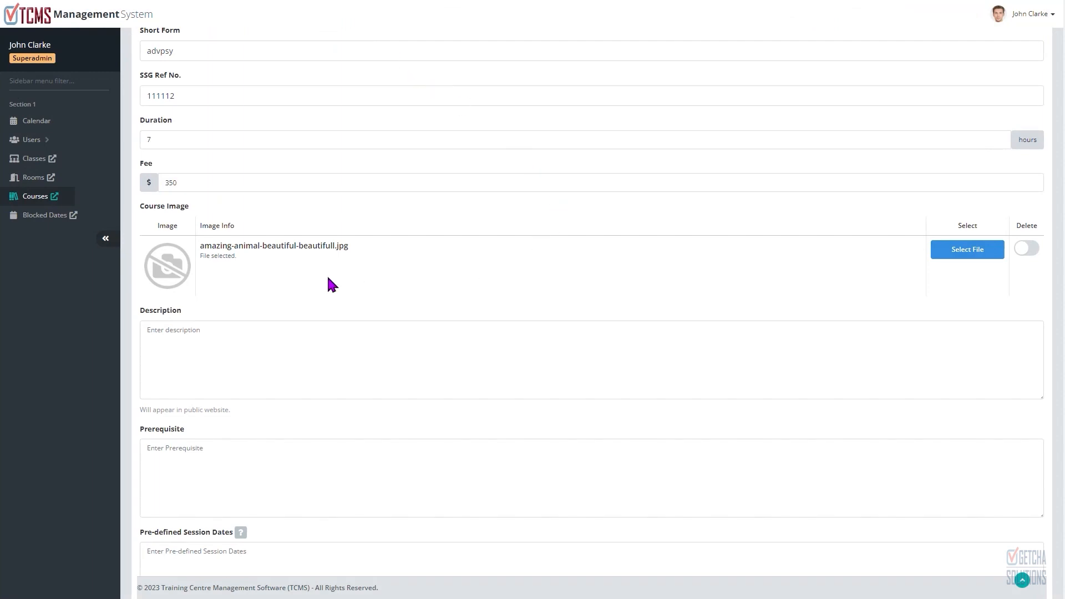
Step: Copy the psychology course description from the text file and paste it into the Description field
{"action": "left_click", "coordinate": [258, 347]}
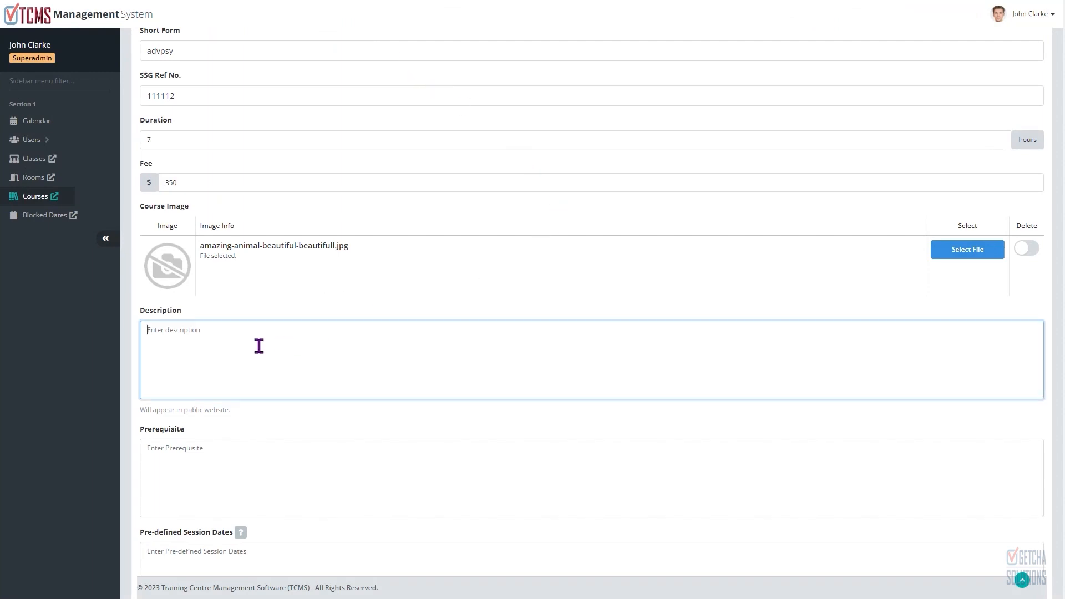
{"action": "key", "text": "super+Tab"}
{"action": "left_click", "coordinate": [739, 117]}
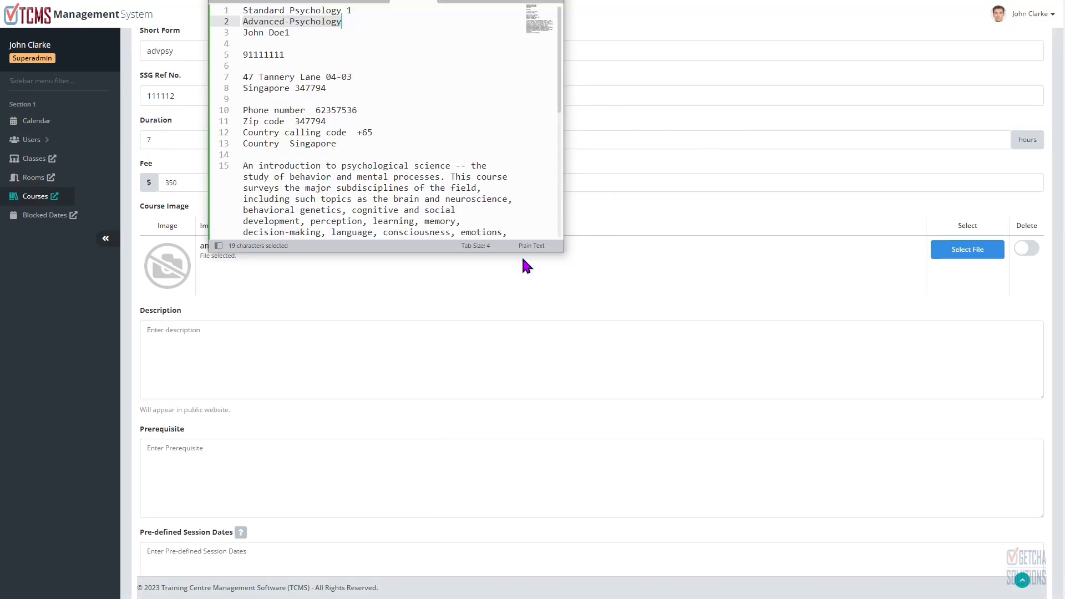
{"action": "scroll", "coordinate": [508, 213], "scroll_direction": "down", "scroll_amount": 2}
{"action": "left_click_drag", "start_coordinate": [380, 221], "coordinate": [226, 100]}
{"action": "key", "text": "ctrl+c"}
{"action": "left_click", "coordinate": [258, 336]}
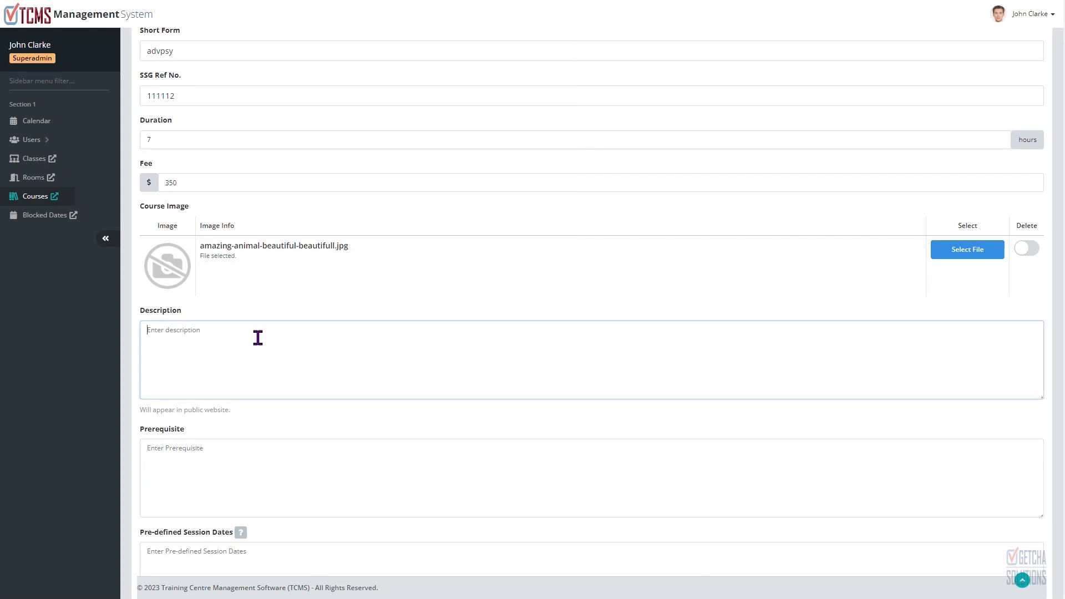
{"action": "key", "text": "ctrl+v"}
Step: Open the help for Pre-defined Session Dates to read the sample input format
{"action": "left_click", "coordinate": [286, 475]}
{"action": "scroll", "coordinate": [404, 331], "scroll_direction": "down", "scroll_amount": 3}
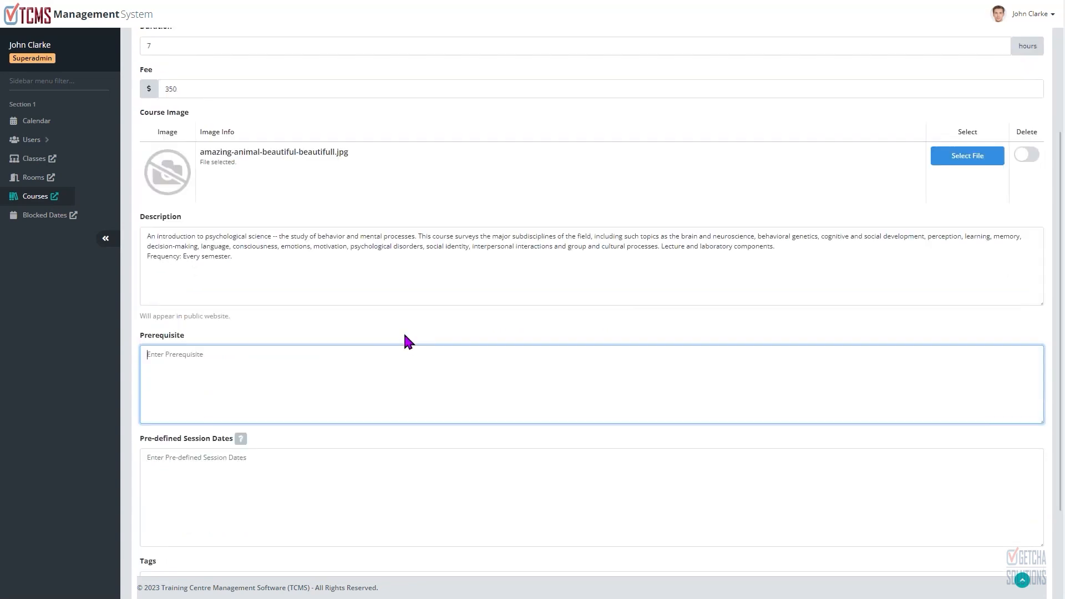
{"action": "scroll", "coordinate": [355, 351], "scroll_direction": "down", "scroll_amount": 1}
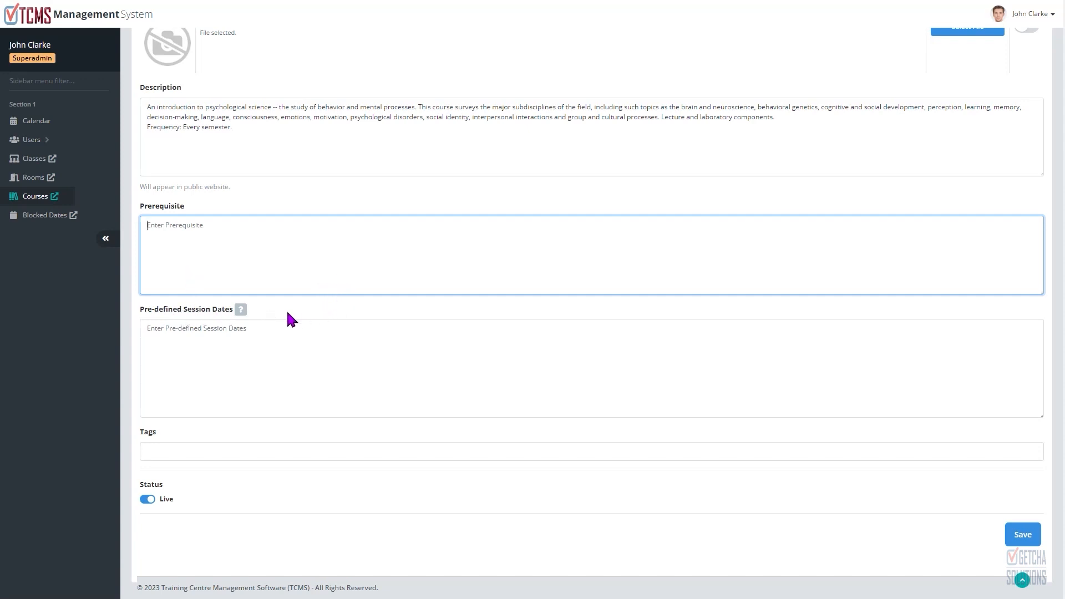
{"action": "left_click", "coordinate": [240, 310]}
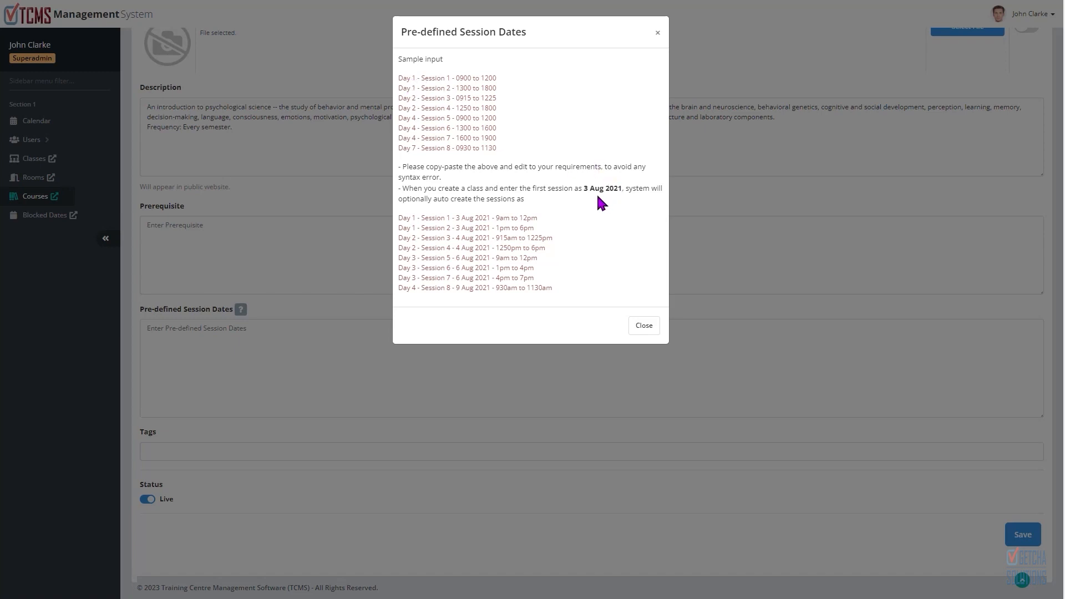
Step: Copy the sample session lines from the help and paste them into the Pre-defined Session Dates field
{"action": "left_click_drag", "start_coordinate": [583, 189], "coordinate": [623, 189]}
{"action": "left_click_drag", "start_coordinate": [490, 228], "coordinate": [535, 227]}
{"action": "left_click_drag", "start_coordinate": [584, 188], "coordinate": [618, 189]}
{"action": "left_click", "coordinate": [600, 209]}
{"action": "left_click_drag", "start_coordinate": [399, 79], "coordinate": [502, 147]}
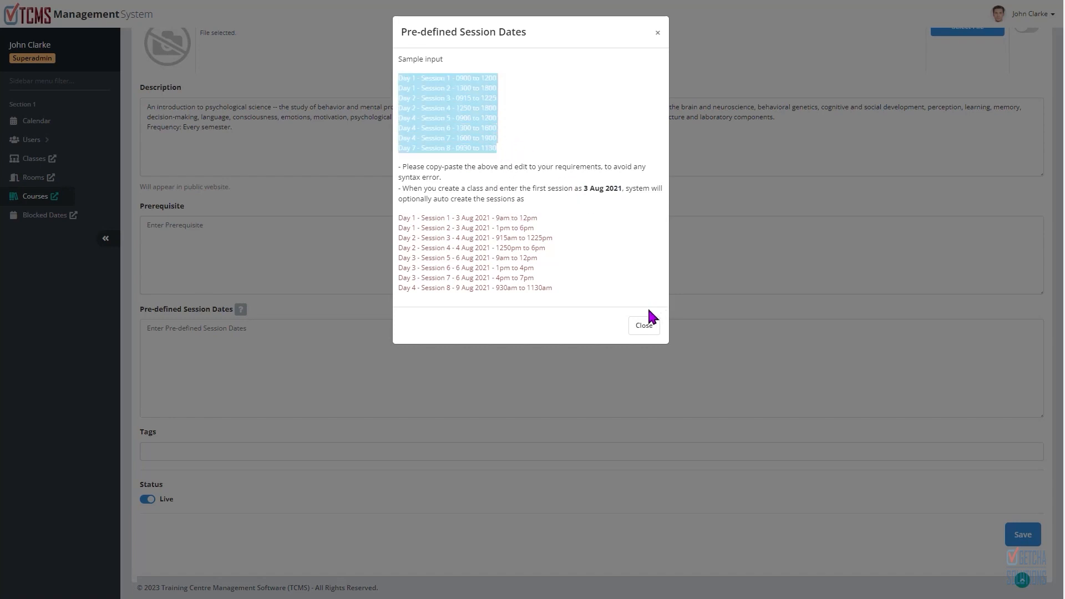
{"action": "left_click", "coordinate": [643, 325]}
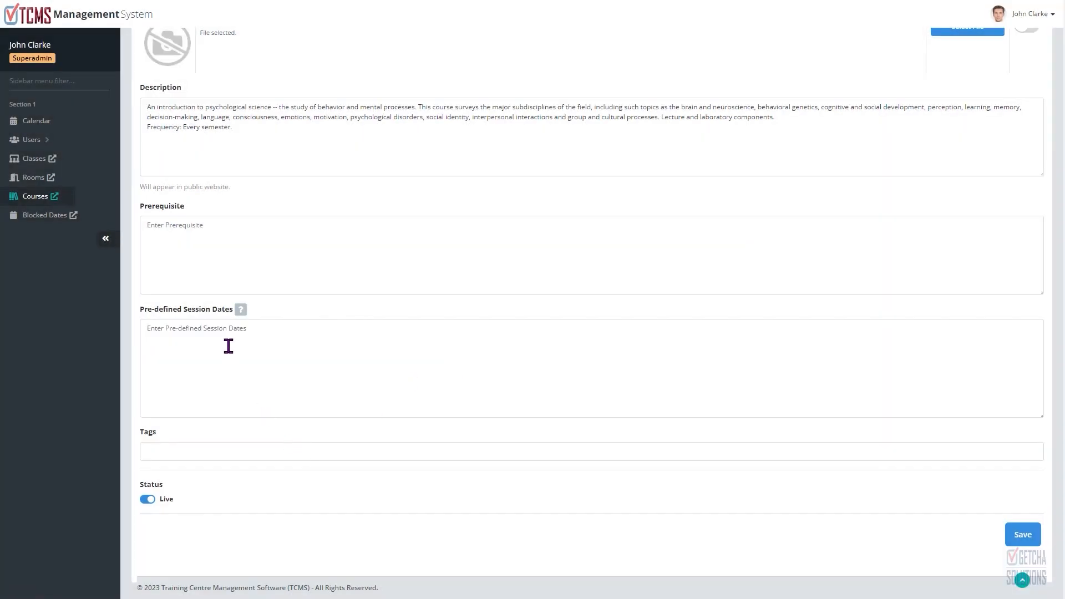
{"action": "left_click", "coordinate": [228, 345]}
{"action": "key", "text": "ctrl+v"}
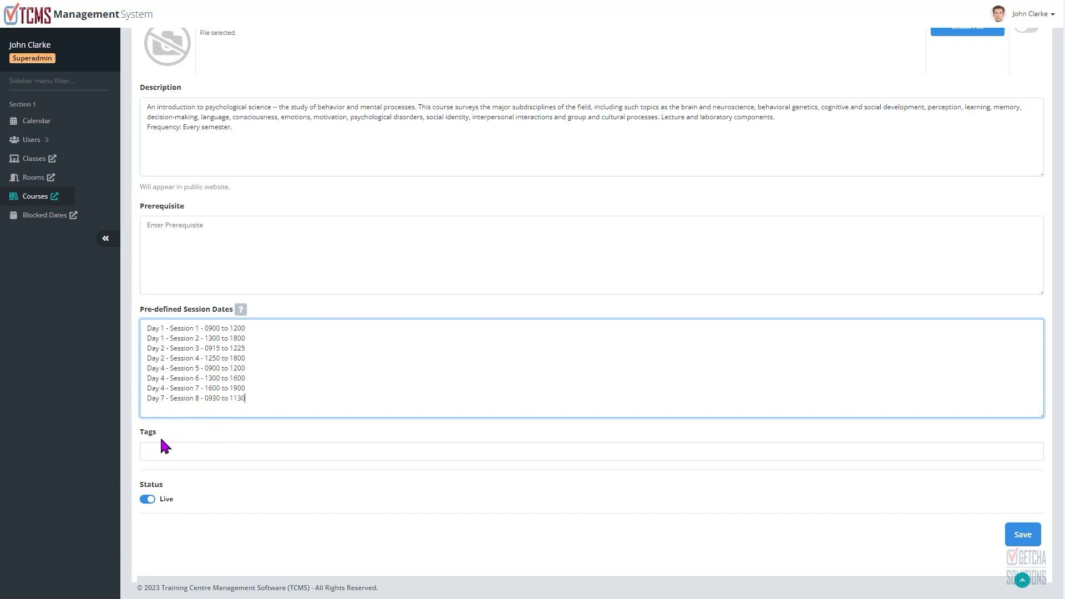
Step: Add the tags reee and ttt to the course
{"action": "left_click", "coordinate": [173, 449]}
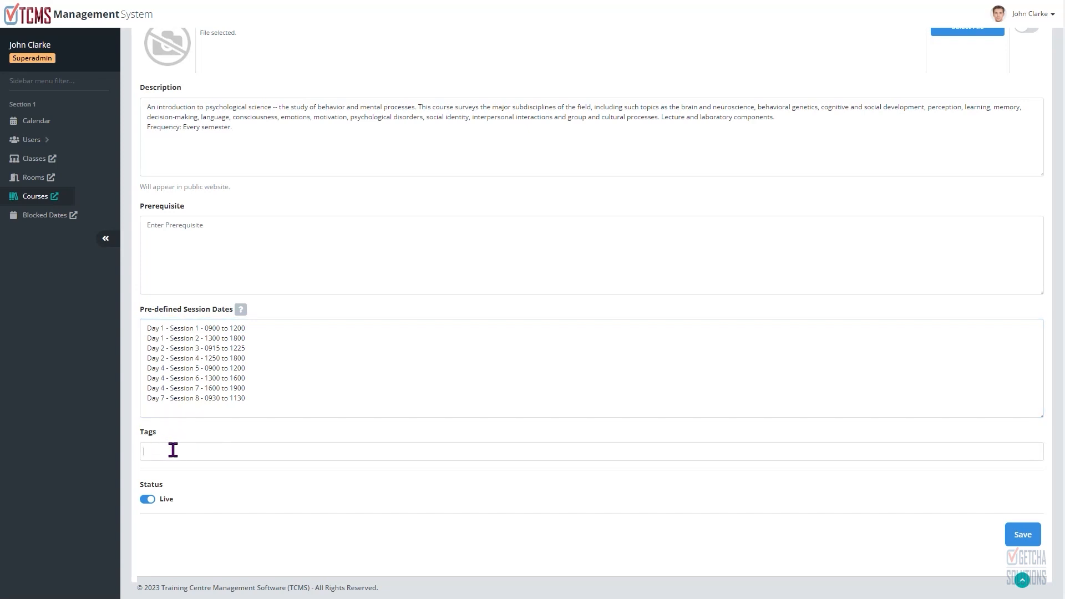
{"action": "type", "text": "reee1"}
{"action": "key", "text": "Return"}
{"action": "type", "text": "ttt1"}
{"action": "key", "text": "Return"}
Step: Review the completed form and save the new Advanced Psychology course
{"action": "scroll", "coordinate": [304, 349], "scroll_direction": "up", "scroll_amount": 5}
{"action": "scroll", "coordinate": [345, 239], "scroll_direction": "up", "scroll_amount": 1}
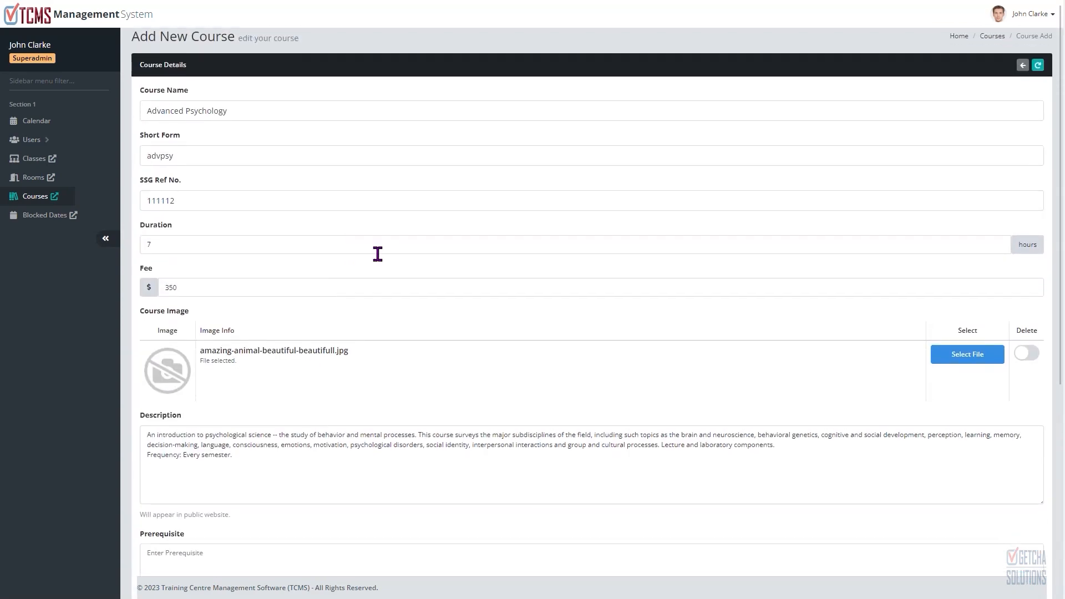
{"action": "scroll", "coordinate": [583, 381], "scroll_direction": "down", "scroll_amount": 10}
{"action": "scroll", "coordinate": [311, 205], "scroll_direction": "up", "scroll_amount": 10}
{"action": "scroll", "coordinate": [596, 355], "scroll_direction": "down", "scroll_amount": 6}
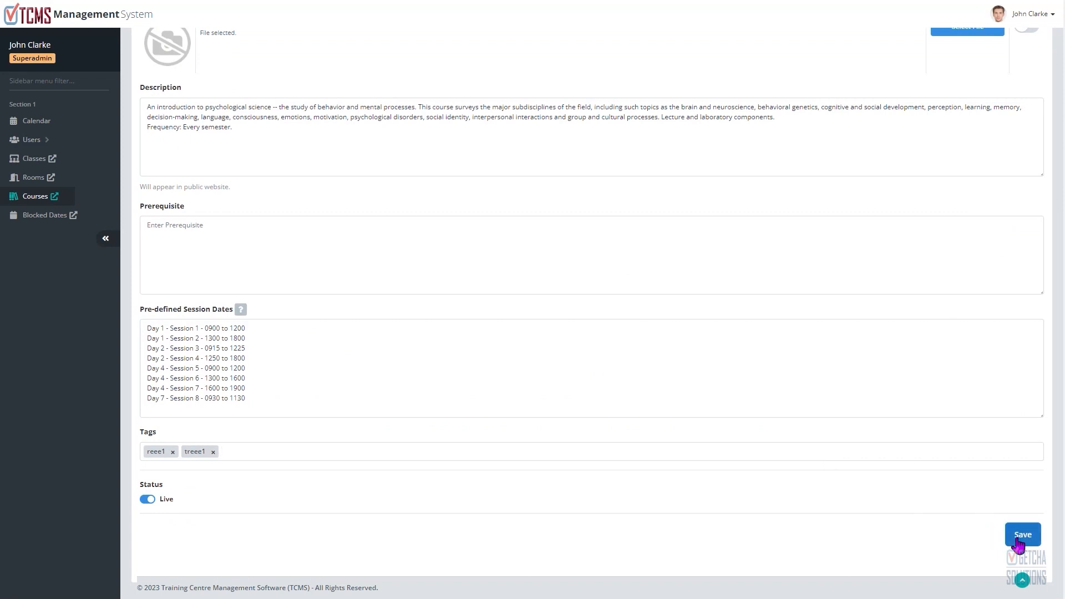
{"action": "left_click", "coordinate": [1022, 535]}
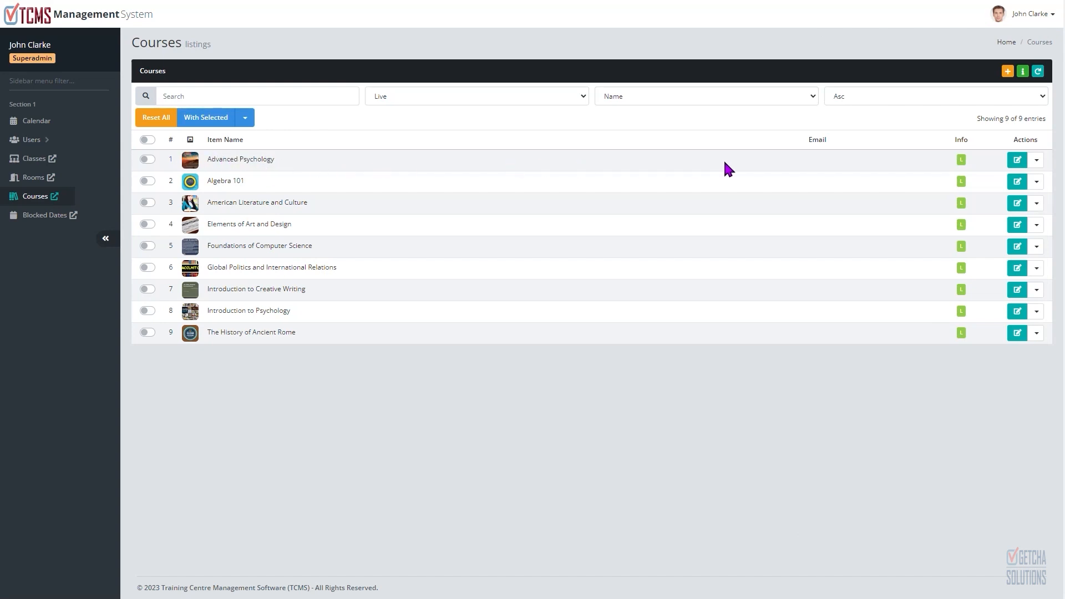
Step: Open the Advanced Psychology course for editing to check its saved details and return to the course listing
{"action": "left_click", "coordinate": [1018, 164]}
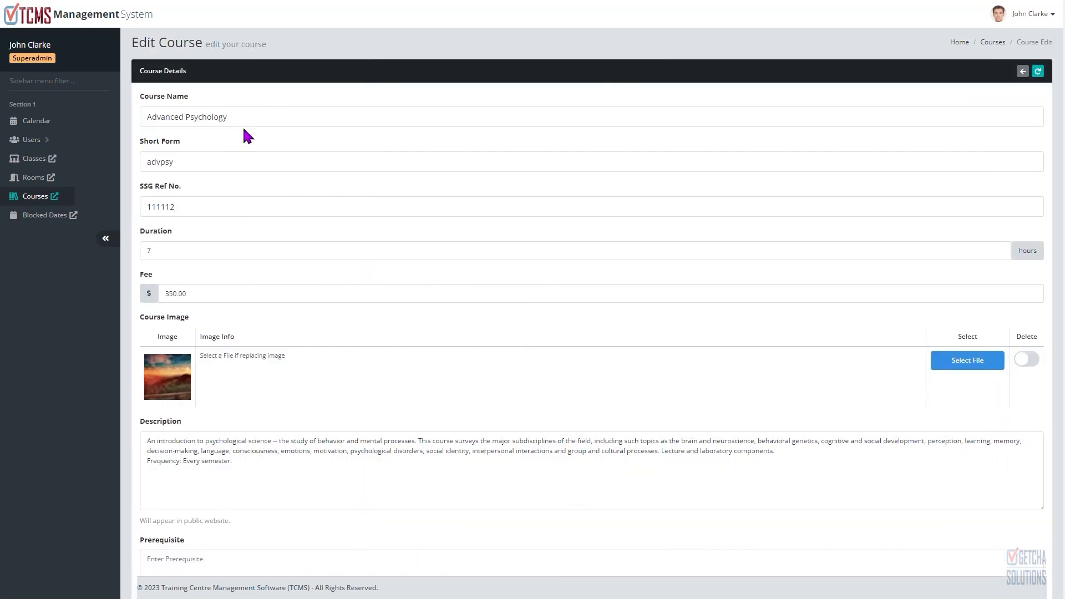
{"action": "scroll", "coordinate": [463, 200], "scroll_direction": "down", "scroll_amount": 3}
{"action": "scroll", "coordinate": [465, 210], "scroll_direction": "down", "scroll_amount": 3}
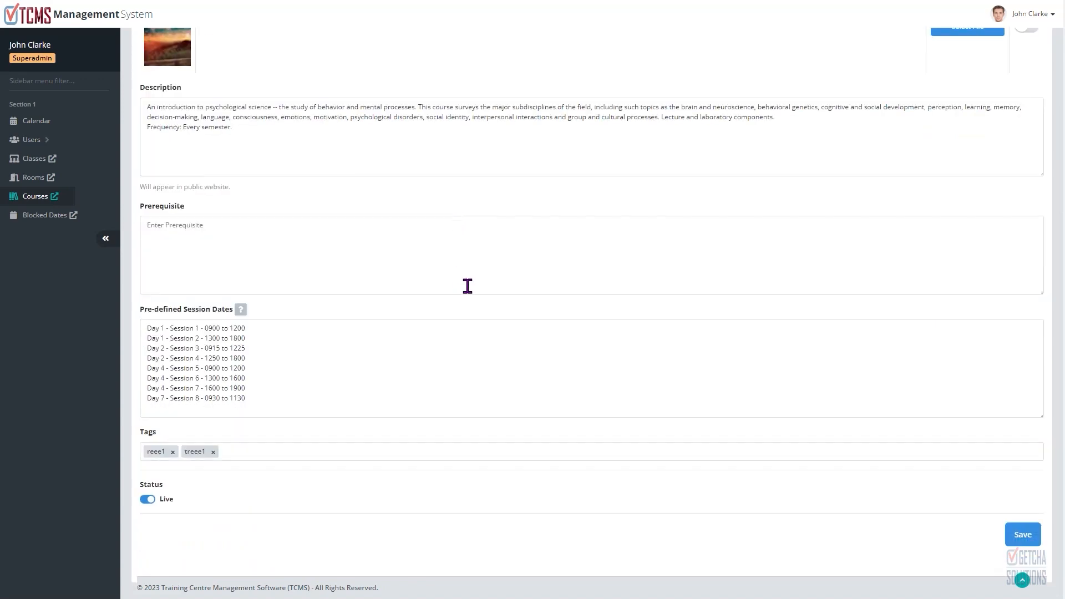
{"action": "scroll", "coordinate": [467, 282], "scroll_direction": "up", "scroll_amount": 6}
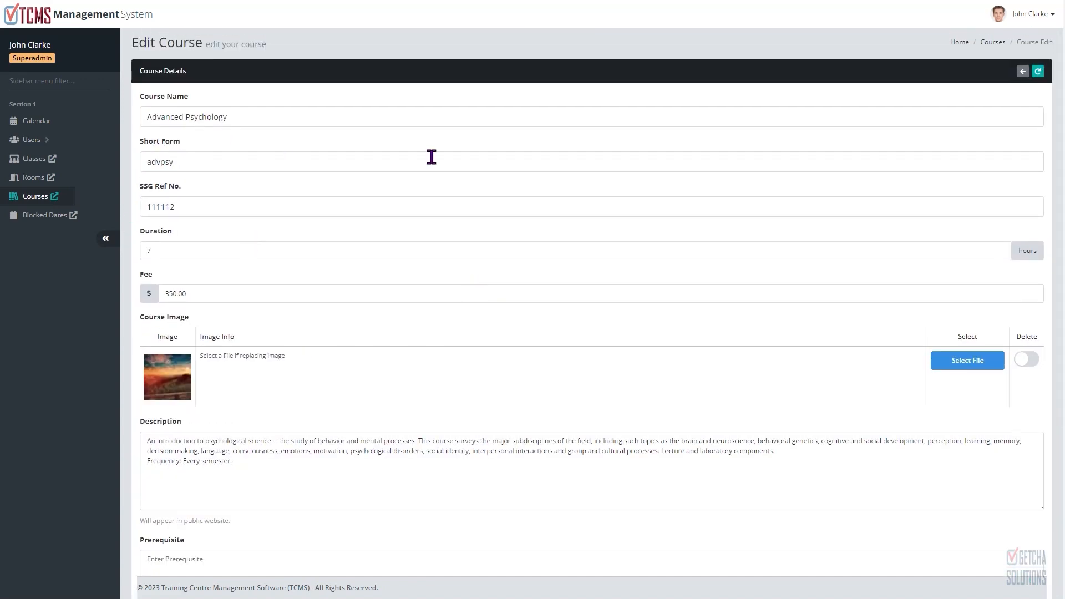
{"action": "scroll", "coordinate": [530, 255], "scroll_direction": "down", "scroll_amount": 3}
{"action": "scroll", "coordinate": [530, 250], "scroll_direction": "up", "scroll_amount": 3}
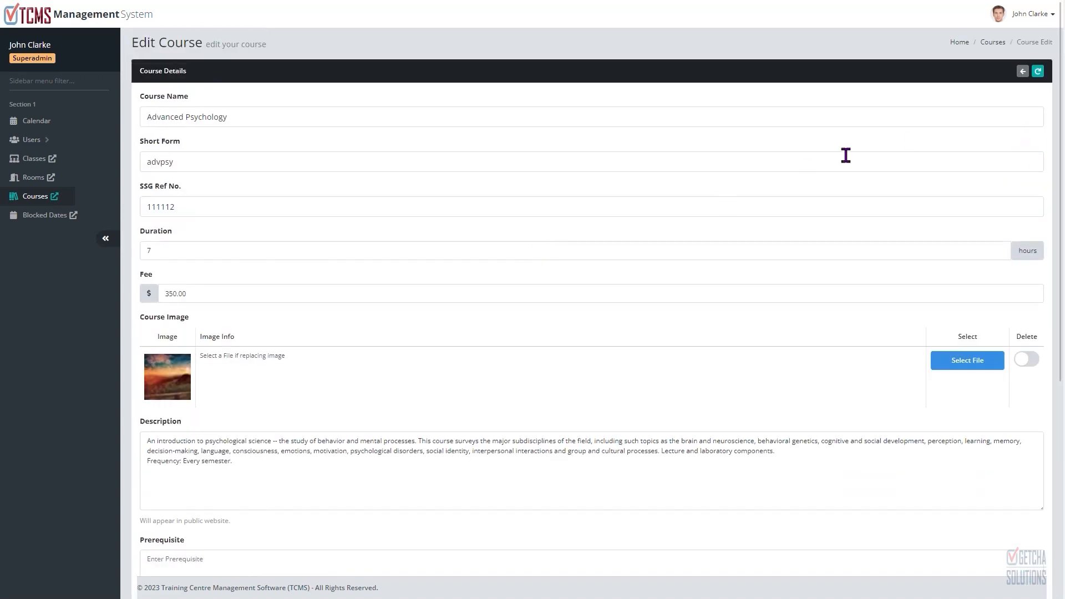
{"action": "left_click", "coordinate": [1020, 72]}
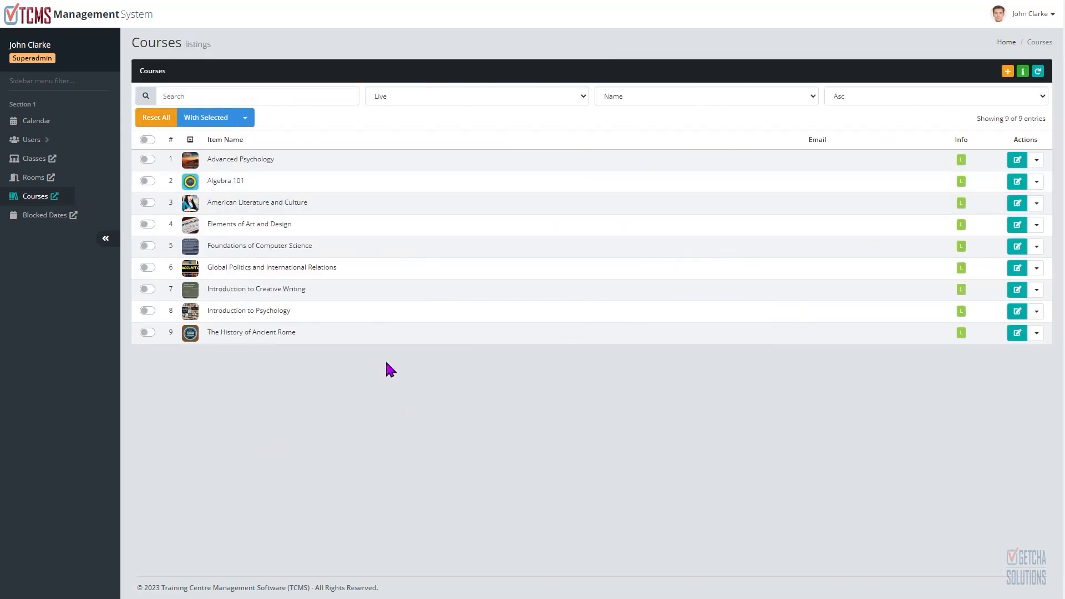
{"action": "left_click", "coordinate": [1037, 165]}
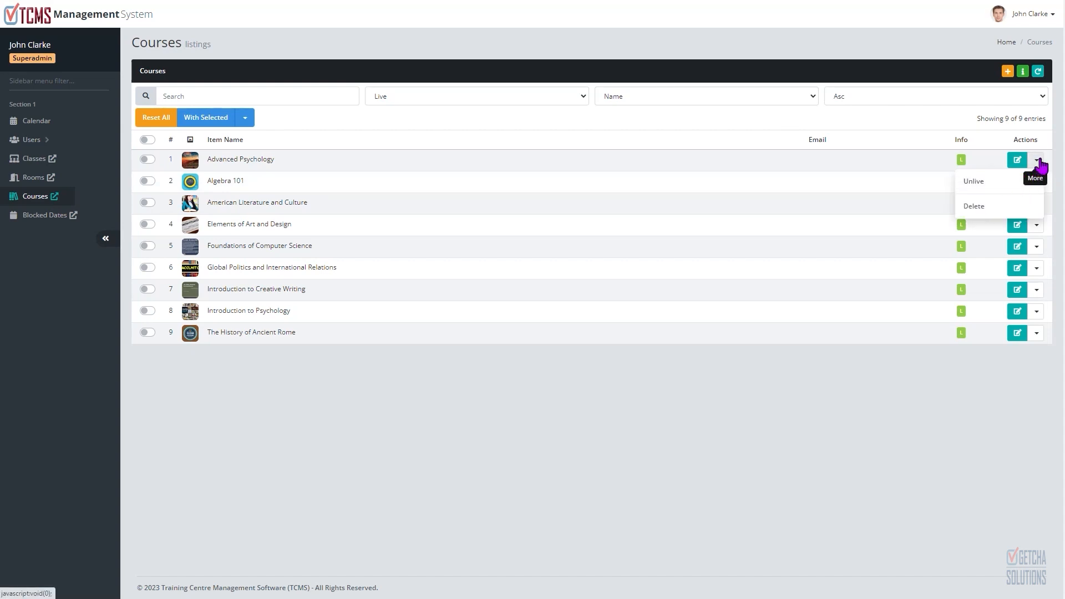
{"action": "left_click", "coordinate": [1038, 164]}
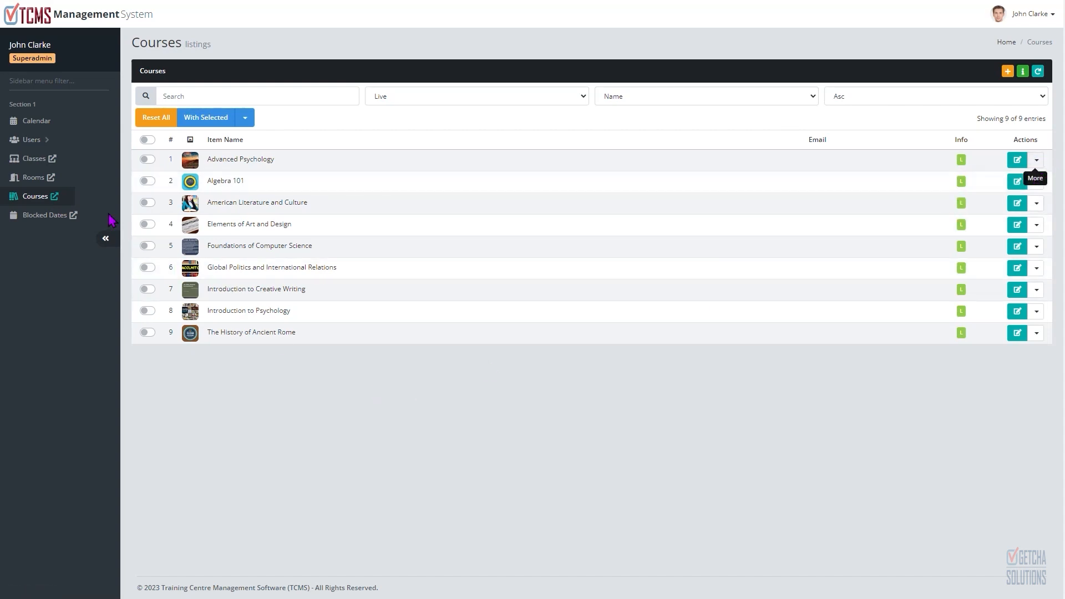
{"action": "left_click", "coordinate": [35, 199]}
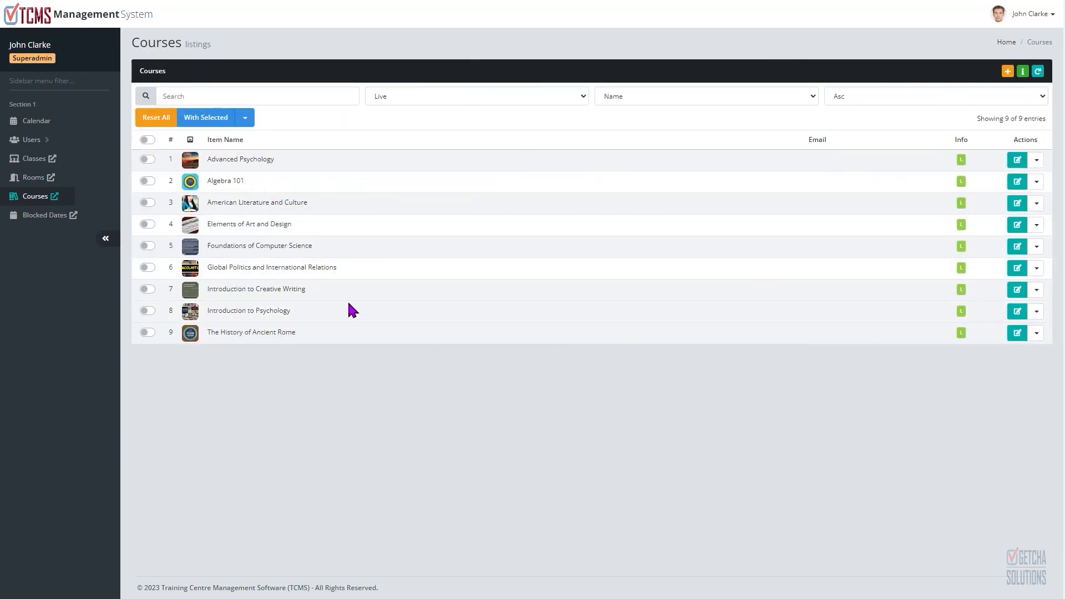
{"action": "left_click", "coordinate": [242, 98]}
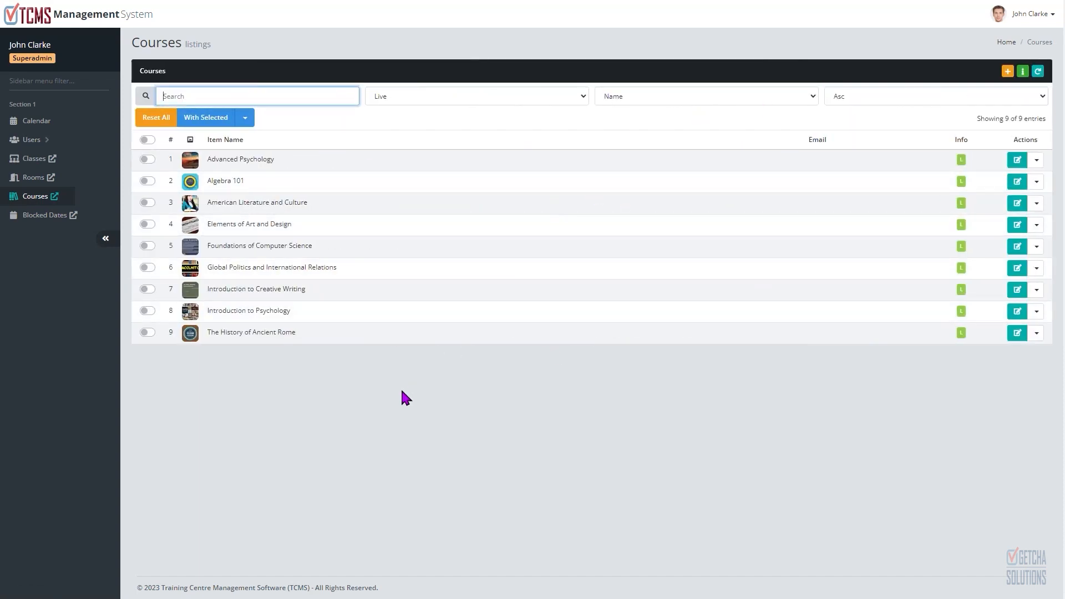
{"action": "left_click", "coordinate": [399, 412]}
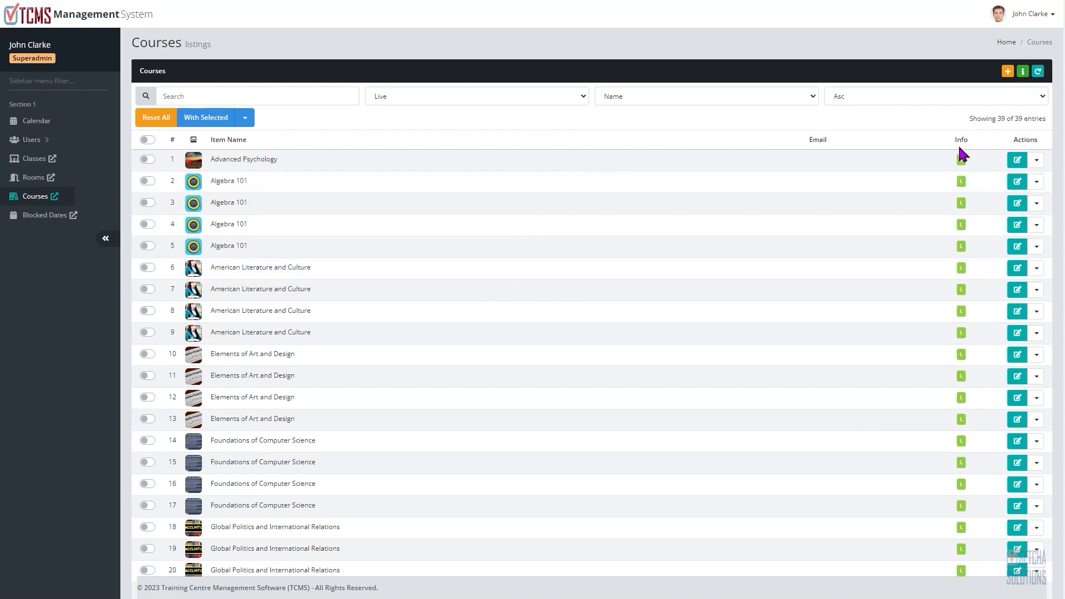
Step: Refresh the course listing and scroll through its entries
{"action": "left_click", "coordinate": [1037, 71]}
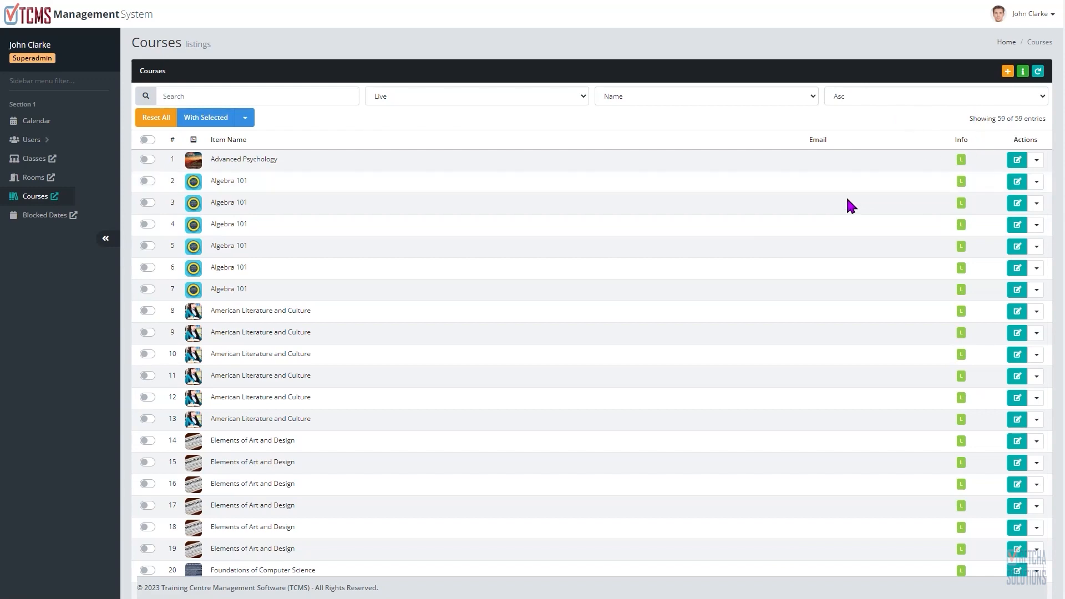
{"action": "scroll", "coordinate": [837, 201], "scroll_direction": "down", "scroll_amount": 3}
{"action": "scroll", "coordinate": [830, 208], "scroll_direction": "down", "scroll_amount": 10}
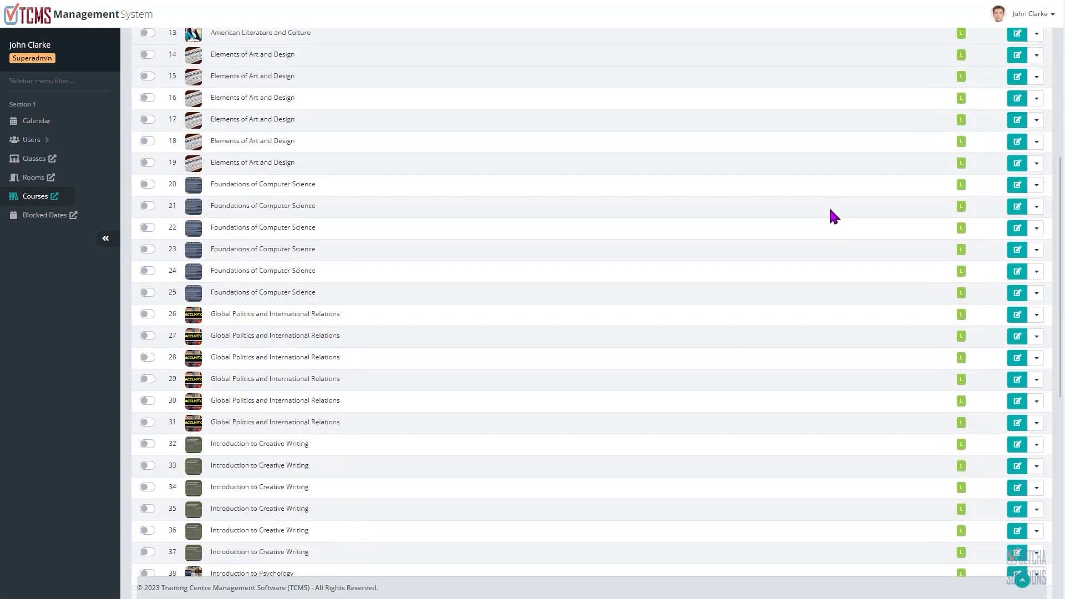
{"action": "scroll", "coordinate": [832, 204], "scroll_direction": "down", "scroll_amount": 3}
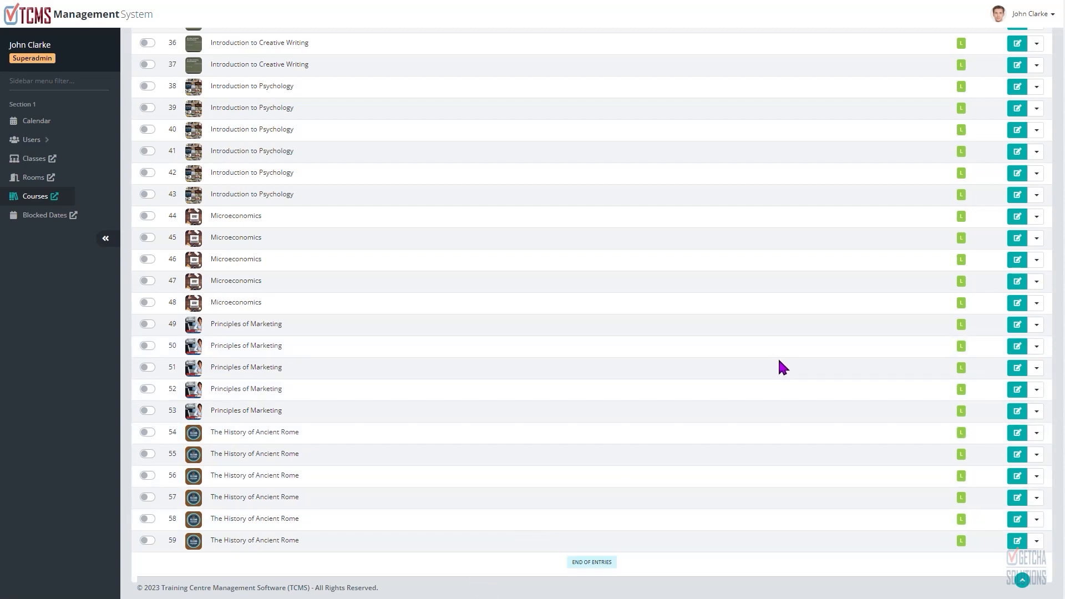
{"action": "scroll", "coordinate": [778, 361], "scroll_direction": "up", "scroll_amount": 15}
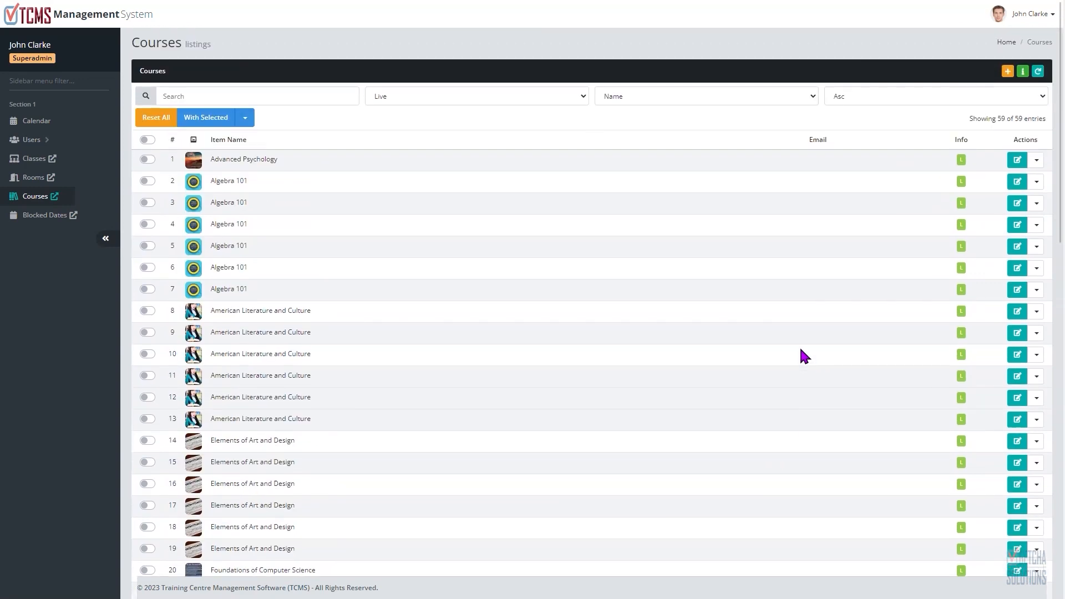
Step: Refresh the course listing once more and scroll through all the entries to the end
{"action": "left_click", "coordinate": [1037, 72]}
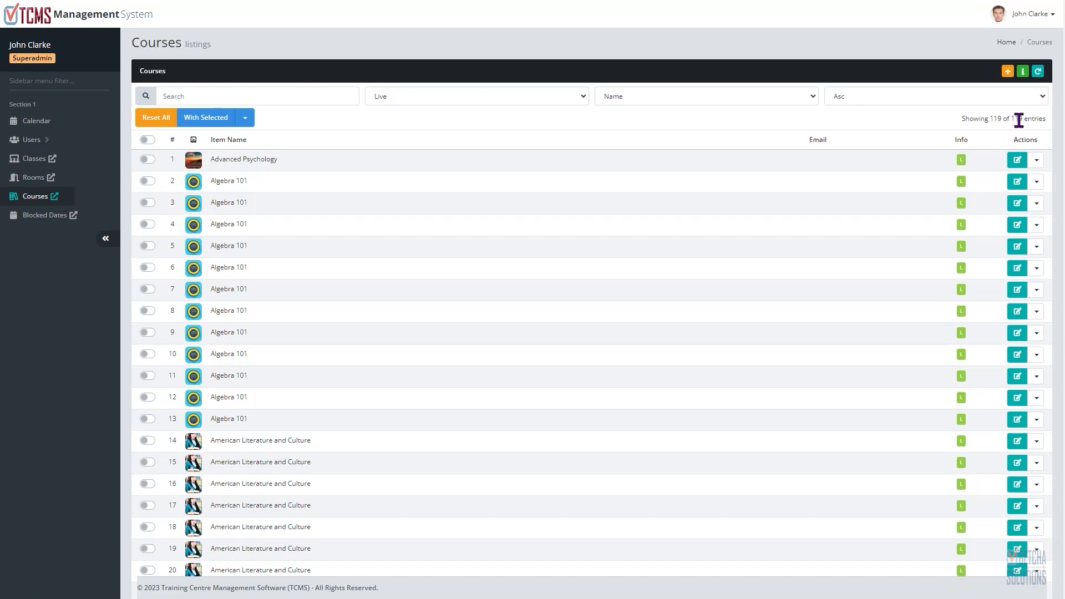
{"action": "scroll", "coordinate": [811, 222], "scroll_direction": "down", "scroll_amount": 2}
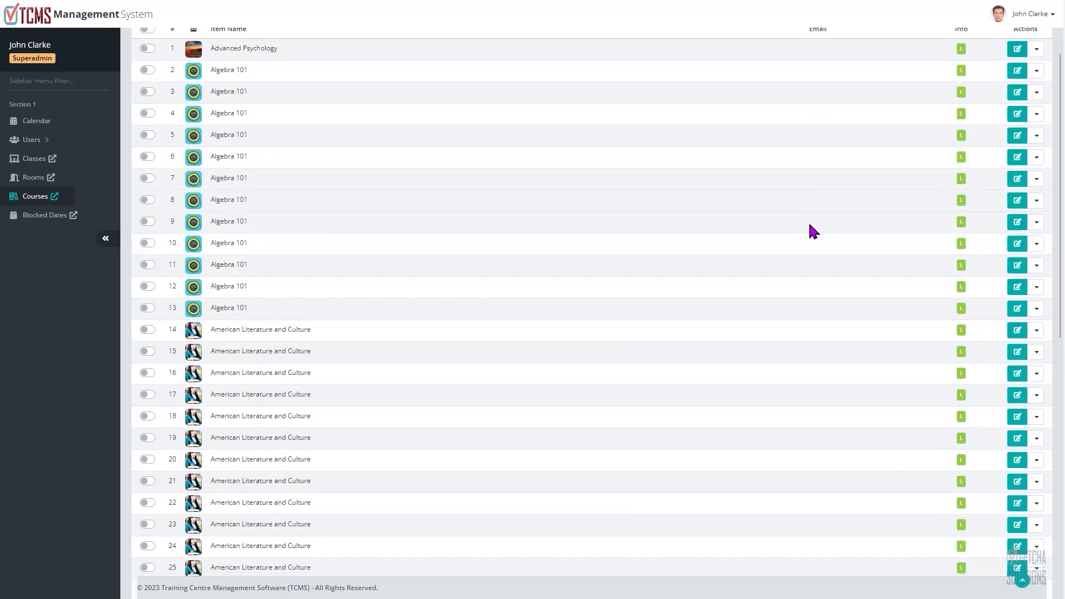
{"action": "scroll", "coordinate": [809, 224], "scroll_direction": "down", "scroll_amount": 9}
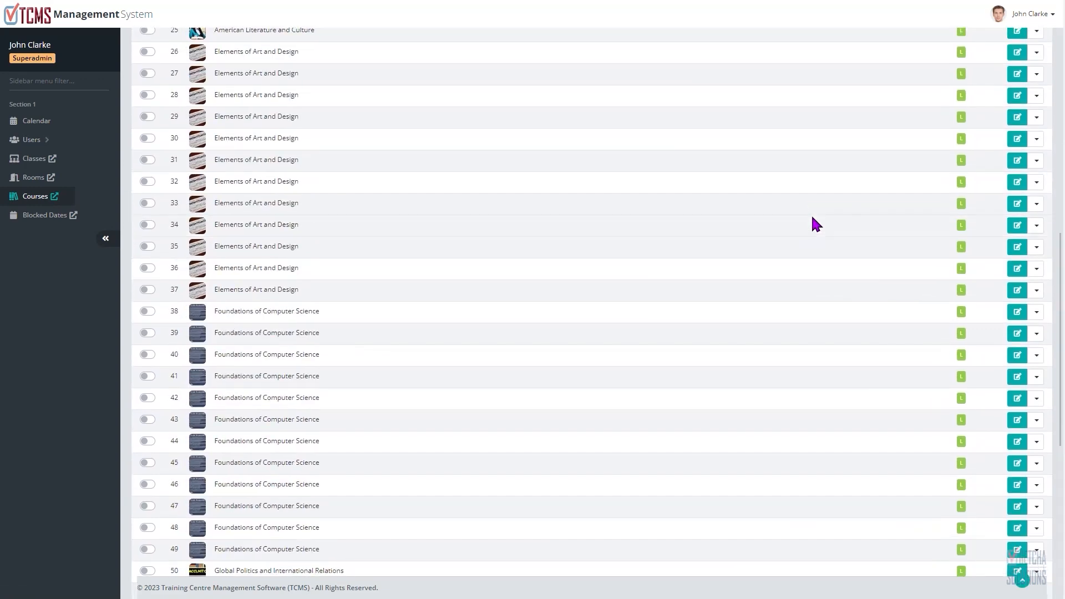
{"action": "scroll", "coordinate": [811, 219], "scroll_direction": "down", "scroll_amount": 10}
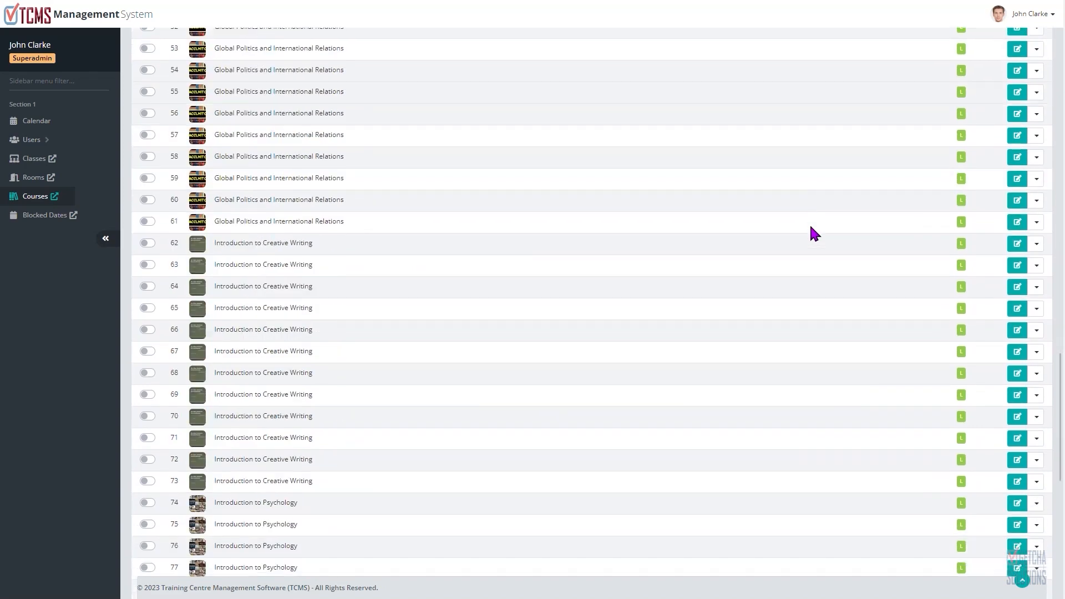
{"action": "scroll", "coordinate": [811, 221], "scroll_direction": "down", "scroll_amount": 10}
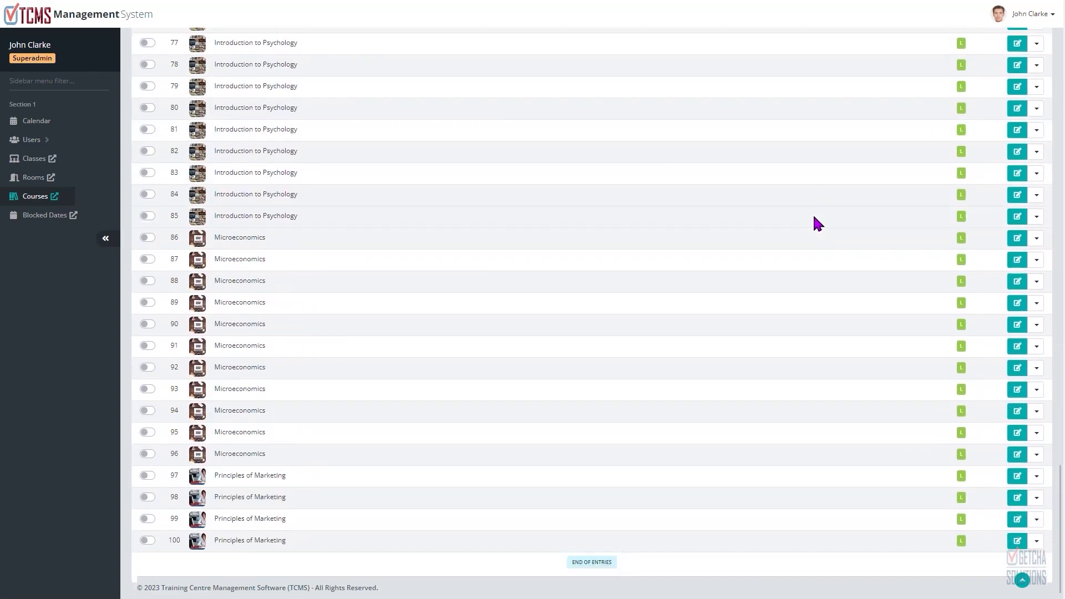
{"action": "scroll", "coordinate": [813, 219], "scroll_direction": "up", "scroll_amount": 10}
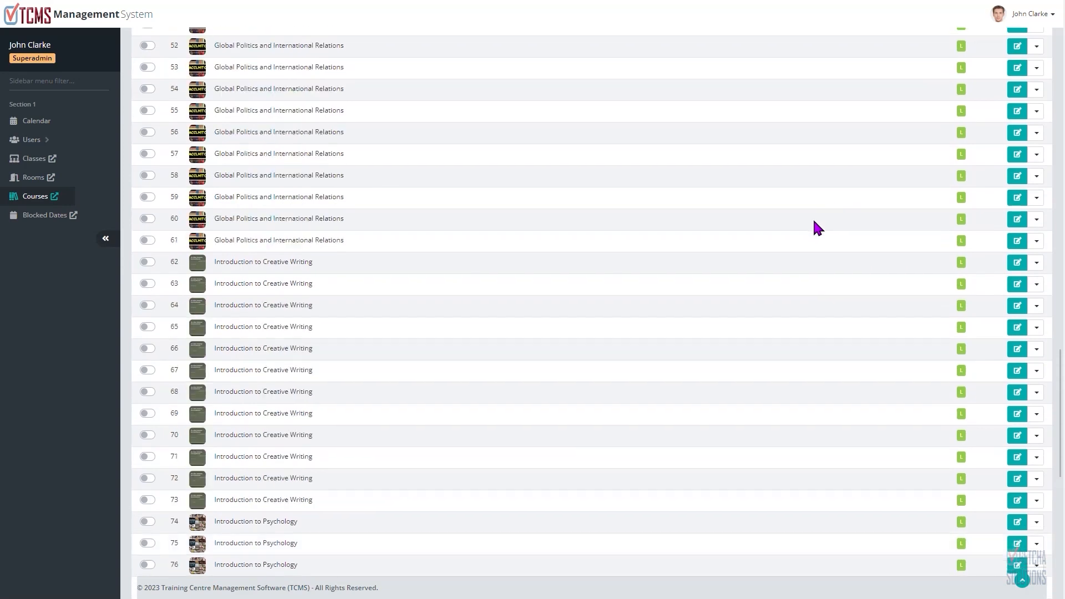
{"action": "scroll", "coordinate": [815, 218], "scroll_direction": "up", "scroll_amount": 15}
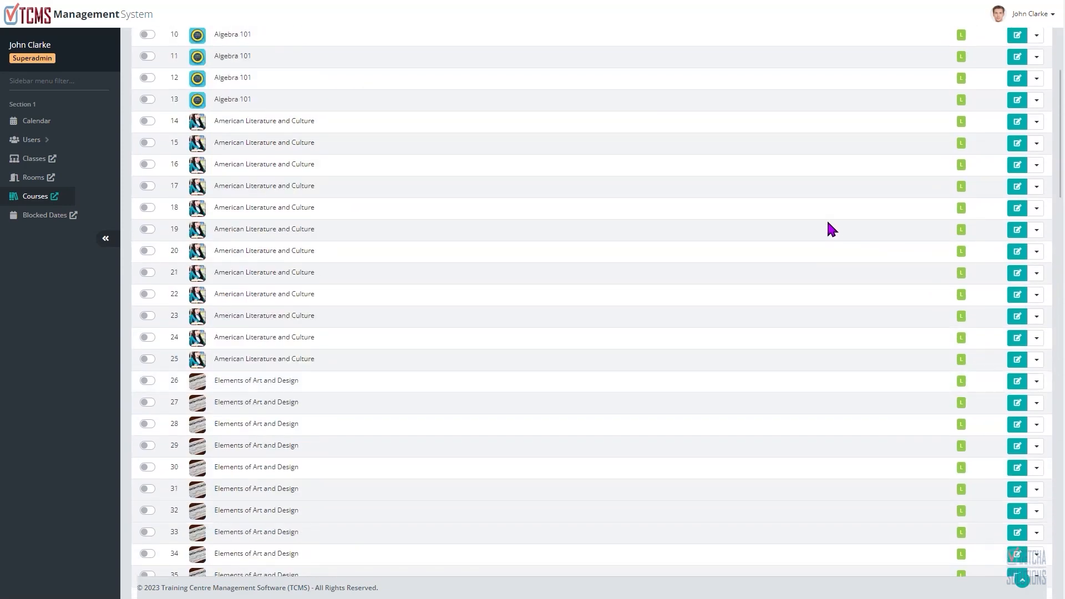
{"action": "scroll", "coordinate": [827, 223], "scroll_direction": "up", "scroll_amount": 5}
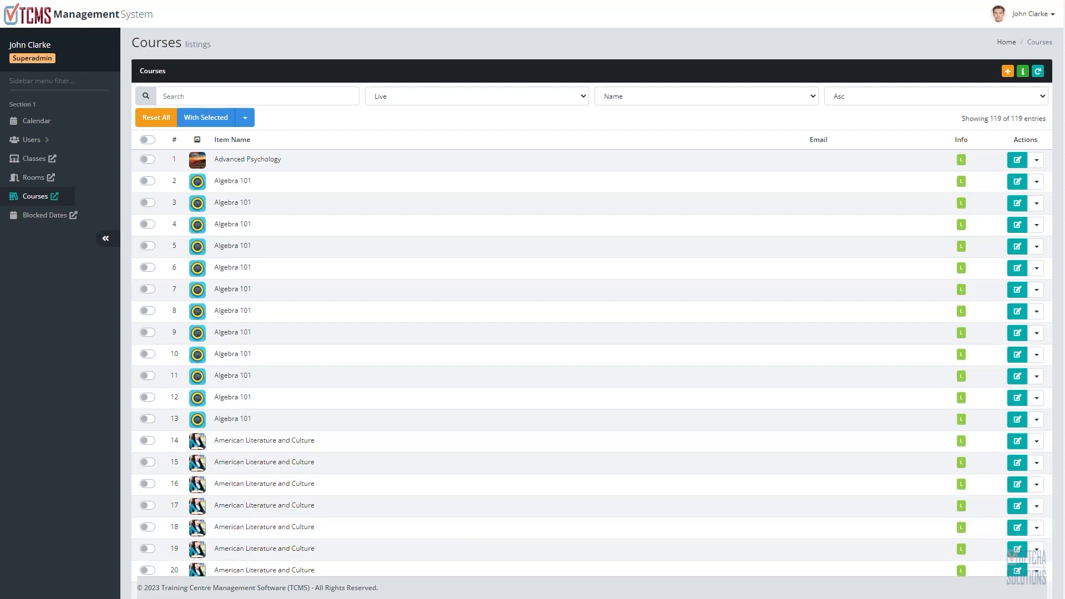
Step: Open the Rooms listing and search it for "am"
{"action": "key", "text": "alt+Tab"}
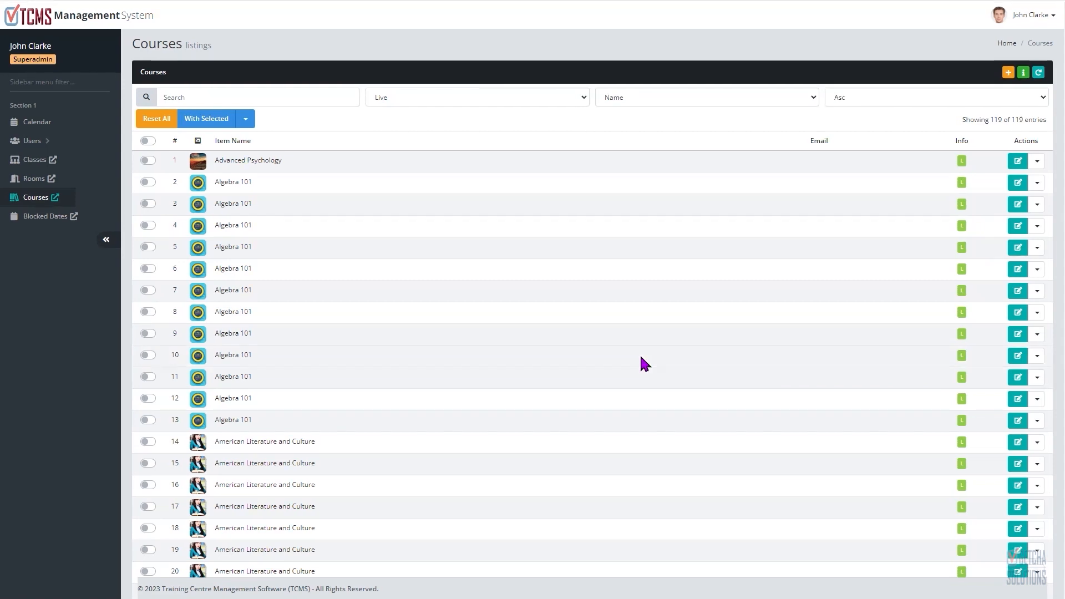
{"action": "left_click", "coordinate": [33, 179]}
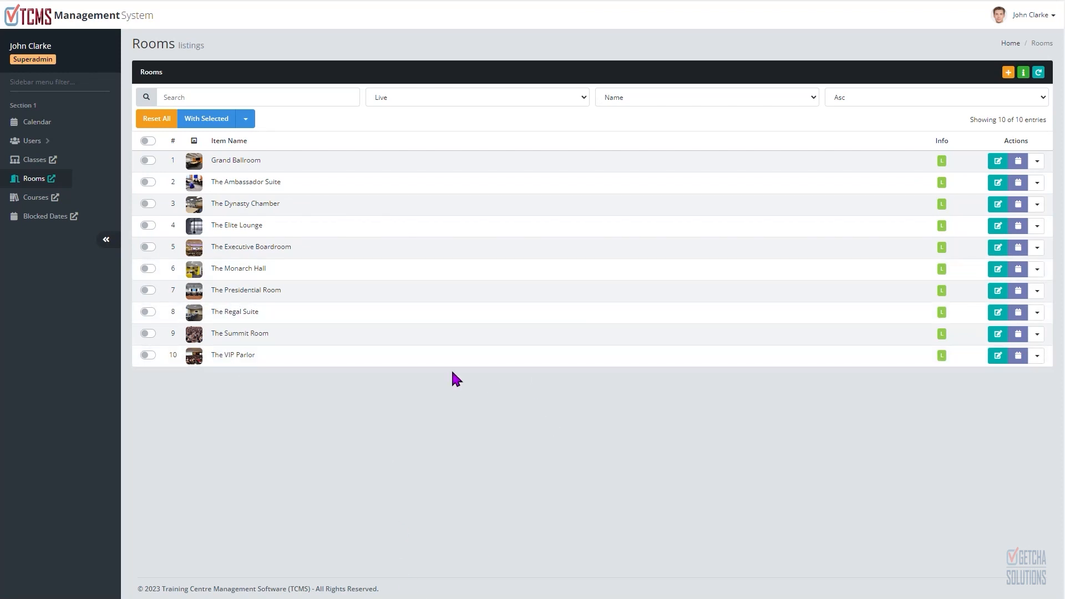
{"action": "left_click", "coordinate": [209, 96]}
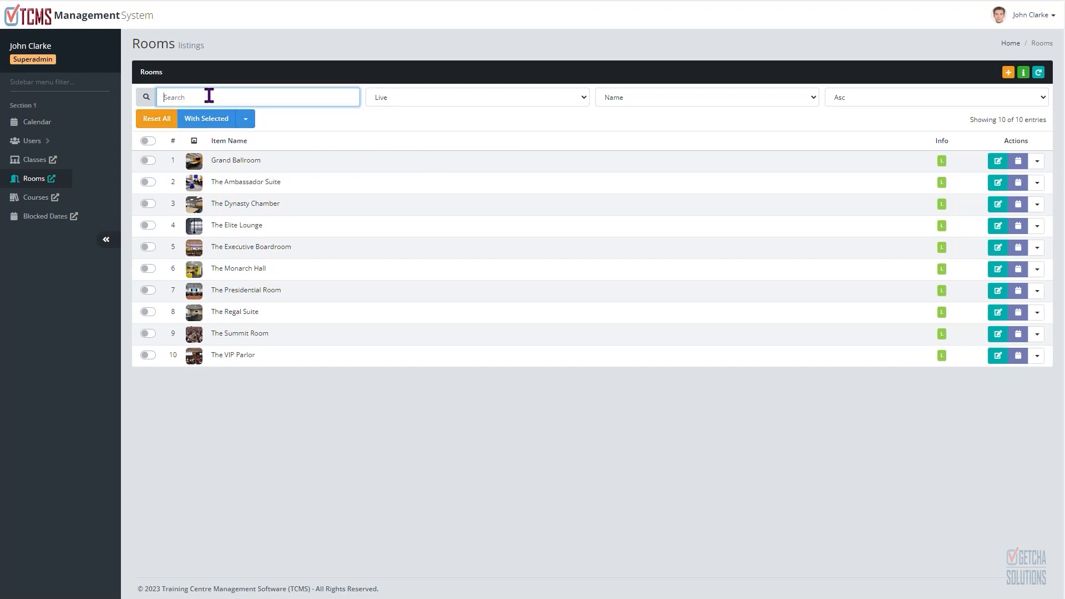
{"action": "type", "text": "am"}
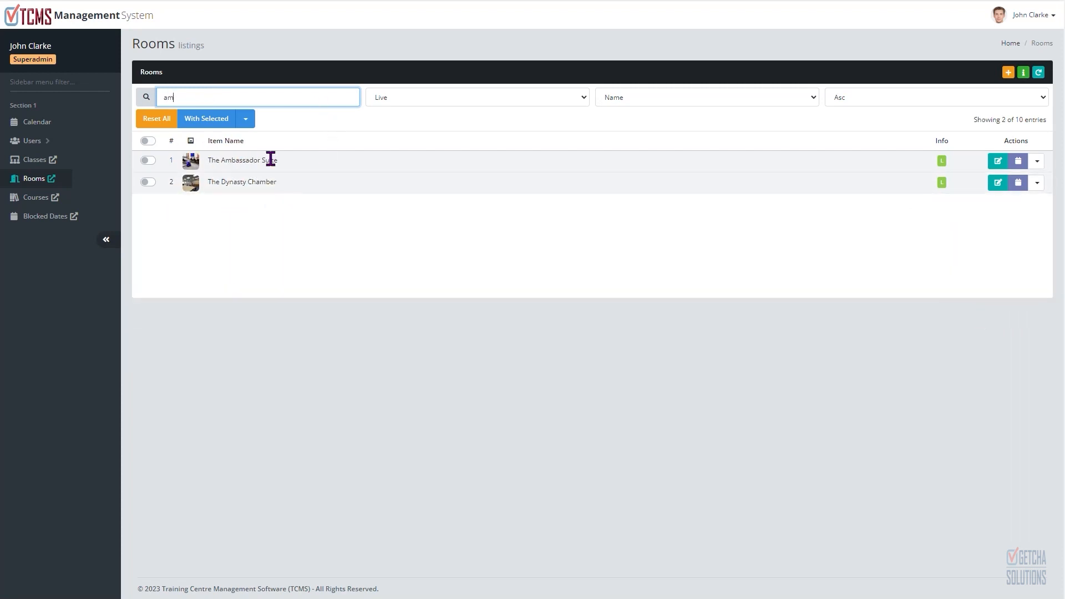
Step: Clear the room search and review the status and sort-field filter options
{"action": "left_click", "coordinate": [166, 118]}
{"action": "left_click", "coordinate": [418, 97]}
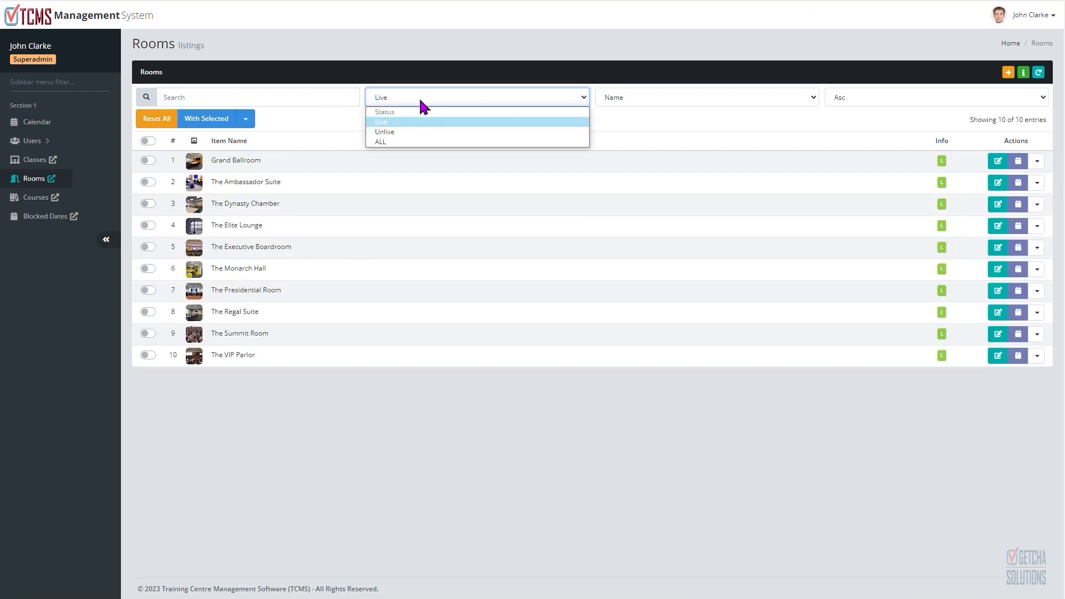
{"action": "left_click", "coordinate": [418, 97]}
{"action": "left_click", "coordinate": [652, 100]}
{"action": "left_click", "coordinate": [651, 99]}
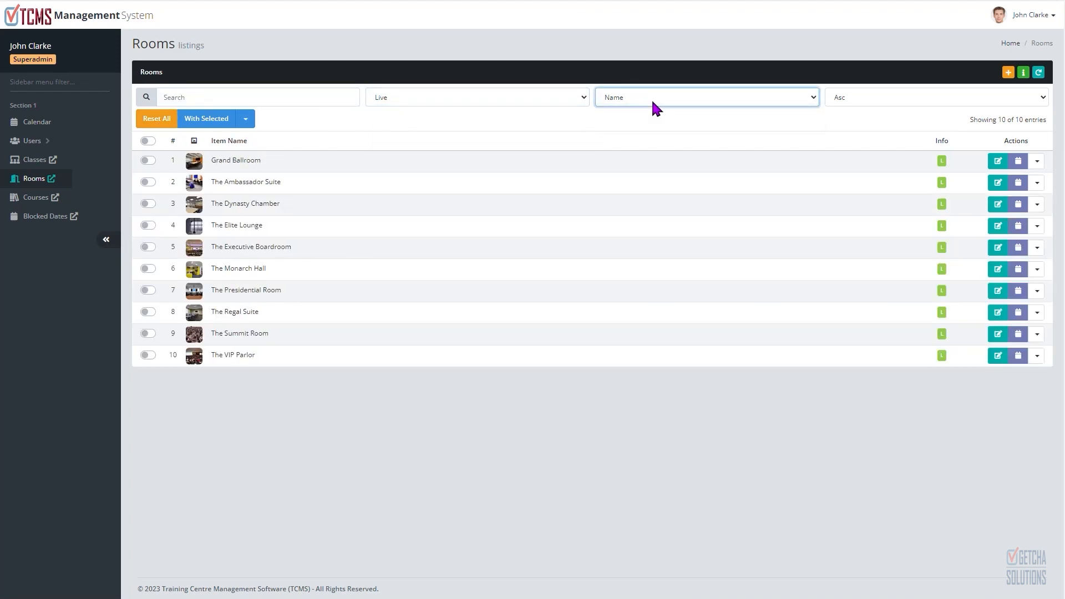
Step: Sort the room listing in descending order
{"action": "left_click", "coordinate": [859, 98]}
{"action": "left_click", "coordinate": [853, 131]}
{"action": "left_click", "coordinate": [851, 98]}
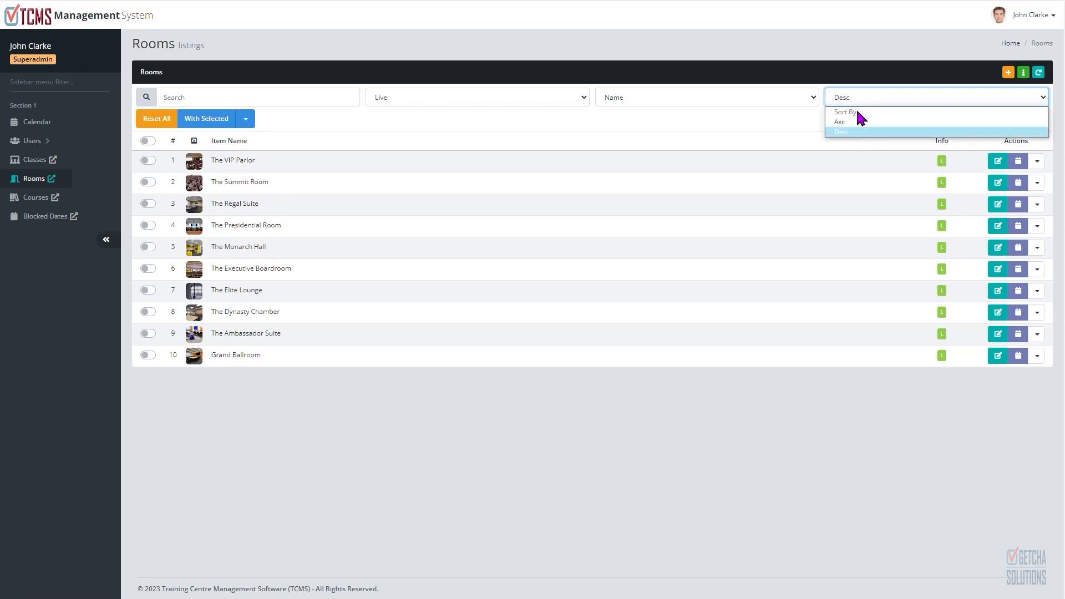
Step: Sort the room listing in ascending order
{"action": "left_click", "coordinate": [857, 121]}
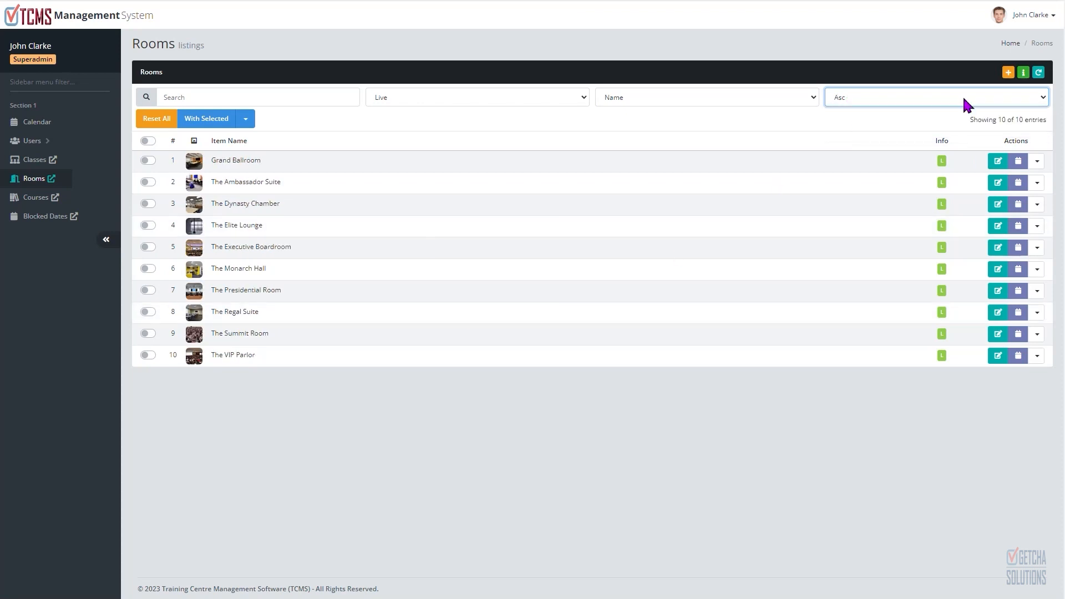
Step: Start a new room named Galaxy Ball with a capacity of 30
{"action": "left_click", "coordinate": [1008, 73]}
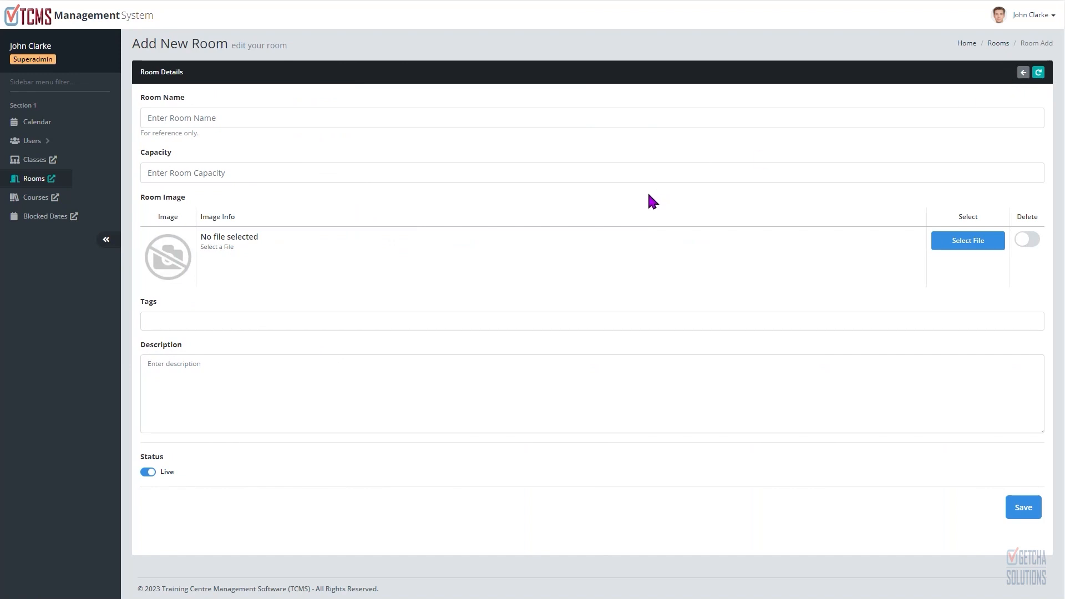
{"action": "left_click", "coordinate": [247, 119]}
{"action": "type", "text": "Galaxy Ball"}
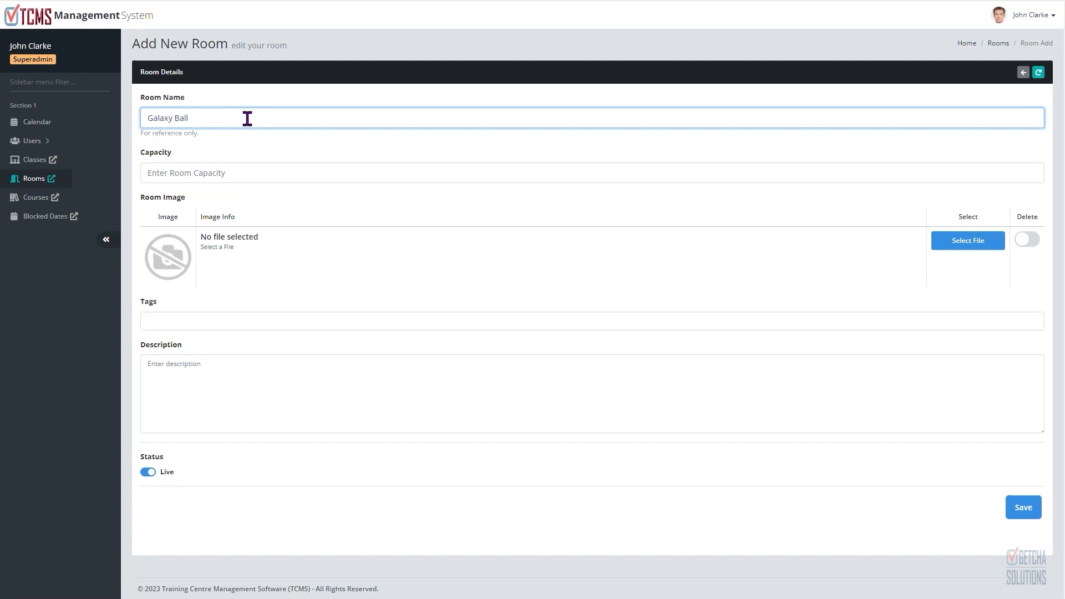
{"action": "left_click", "coordinate": [254, 174]}
{"action": "type", "text": "3"}
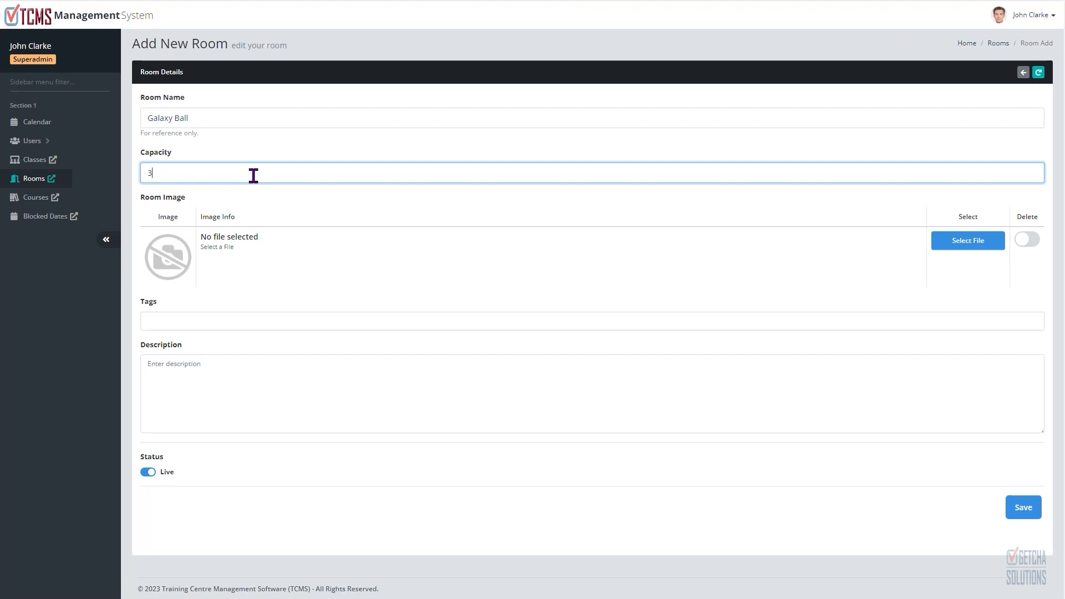
{"action": "type", "text": "0"}
Step: Attach the room image 1_sNWnrwjR7mBbo6ImBsPmhA.jpeg and add the tags 111 and 222
{"action": "left_click", "coordinate": [965, 244]}
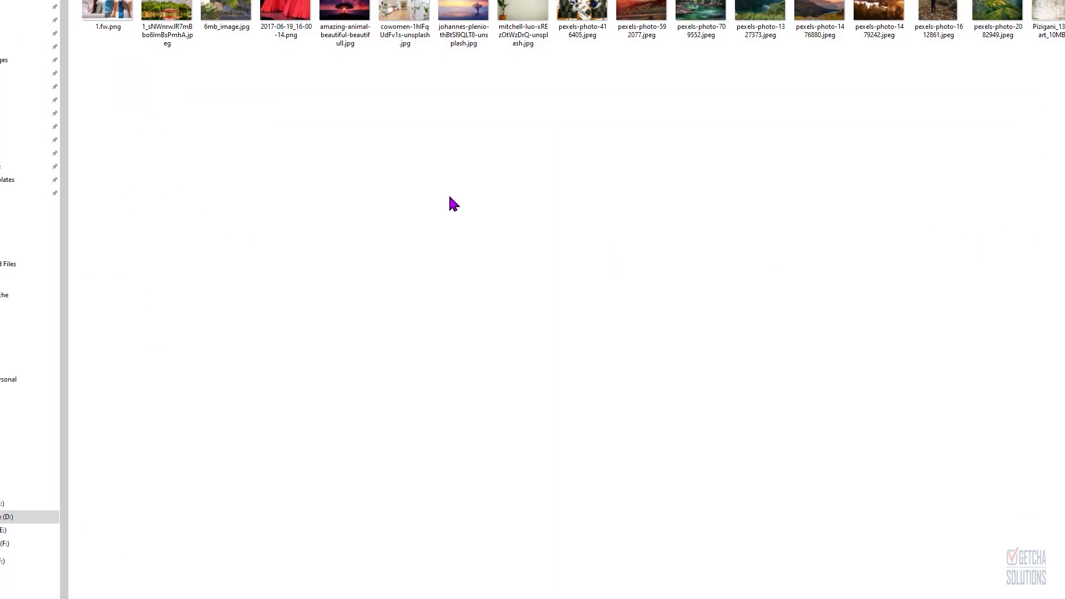
{"action": "double_click", "coordinate": [175, 31]}
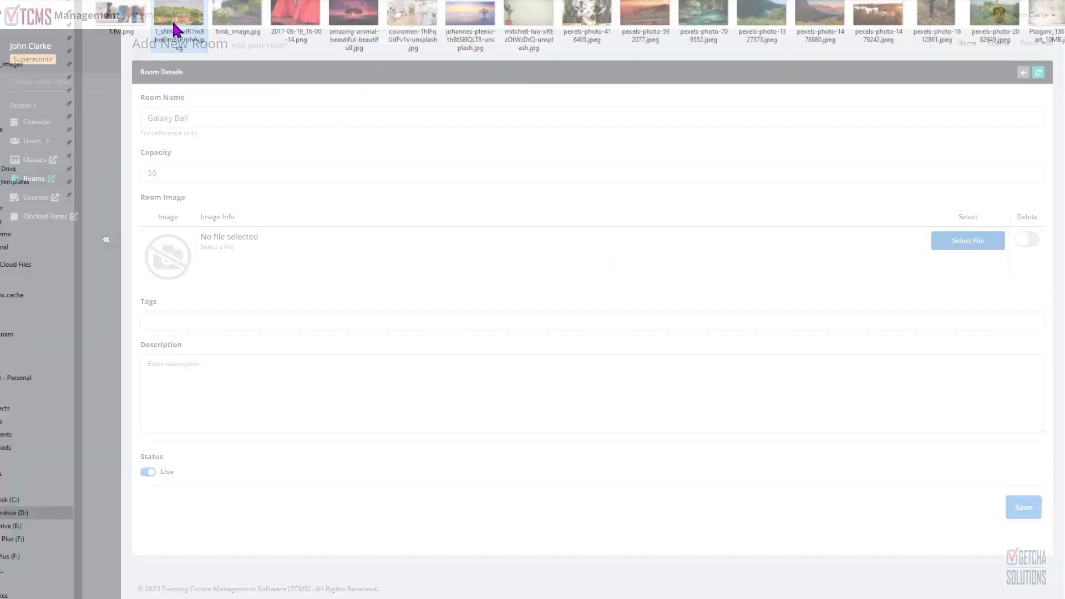
{"action": "left_click", "coordinate": [342, 321]}
{"action": "type", "text": "111"}
{"action": "key", "text": "Return"}
{"action": "type", "text": "222"}
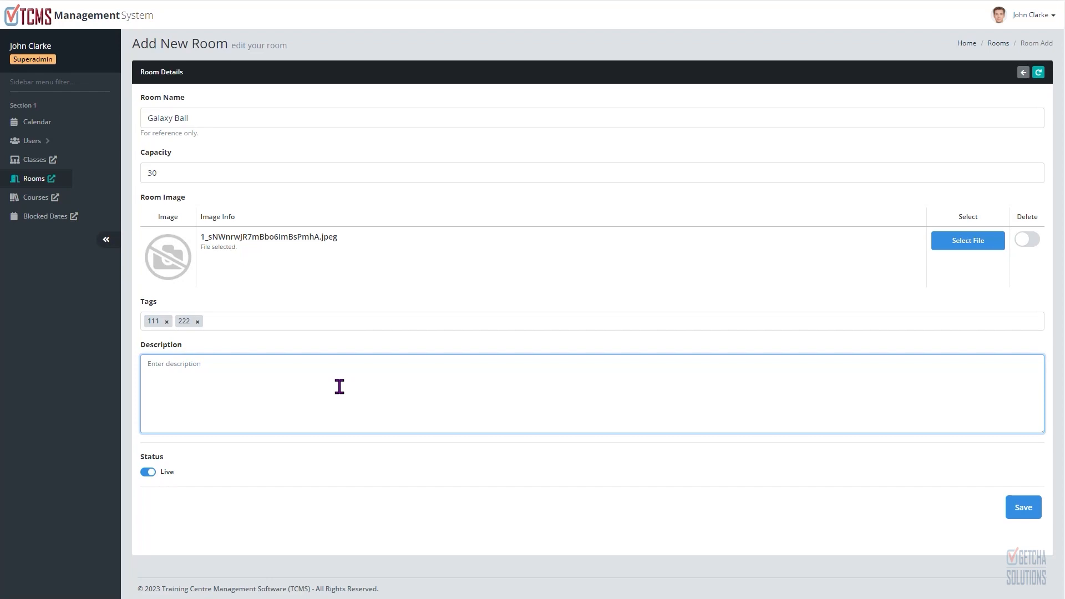
Step: Copy the psychology course introduction text from the text editor into the room's Description and save the new room
{"action": "key", "text": "alt+Tab"}
{"action": "key", "text": "Tab"}
{"action": "key", "text": "Tab"}
{"action": "key", "text": "Tab"}
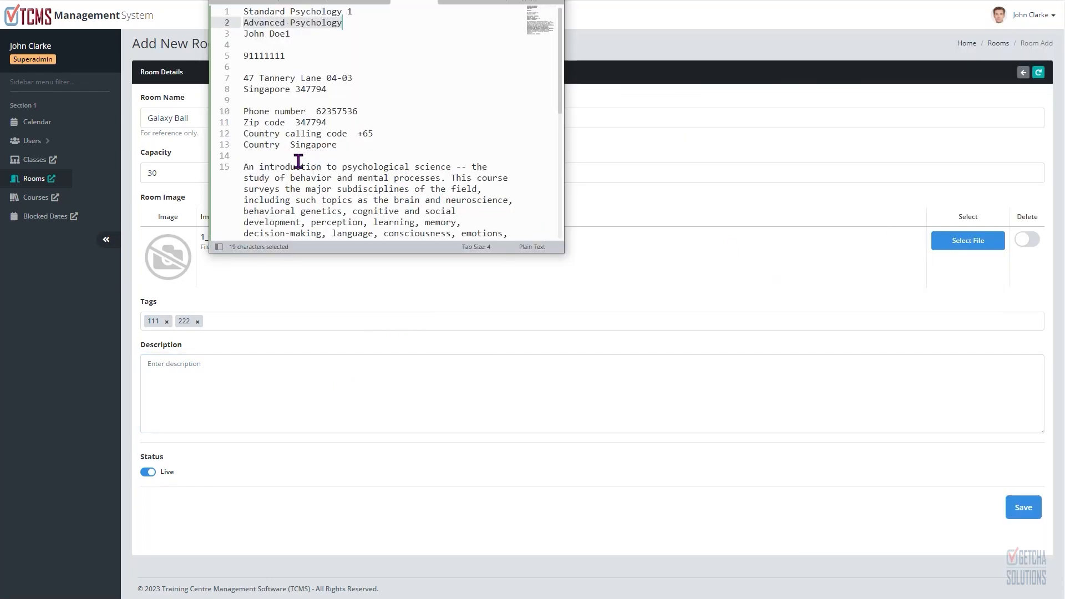
{"action": "left_click_drag", "start_coordinate": [244, 166], "coordinate": [472, 186]}
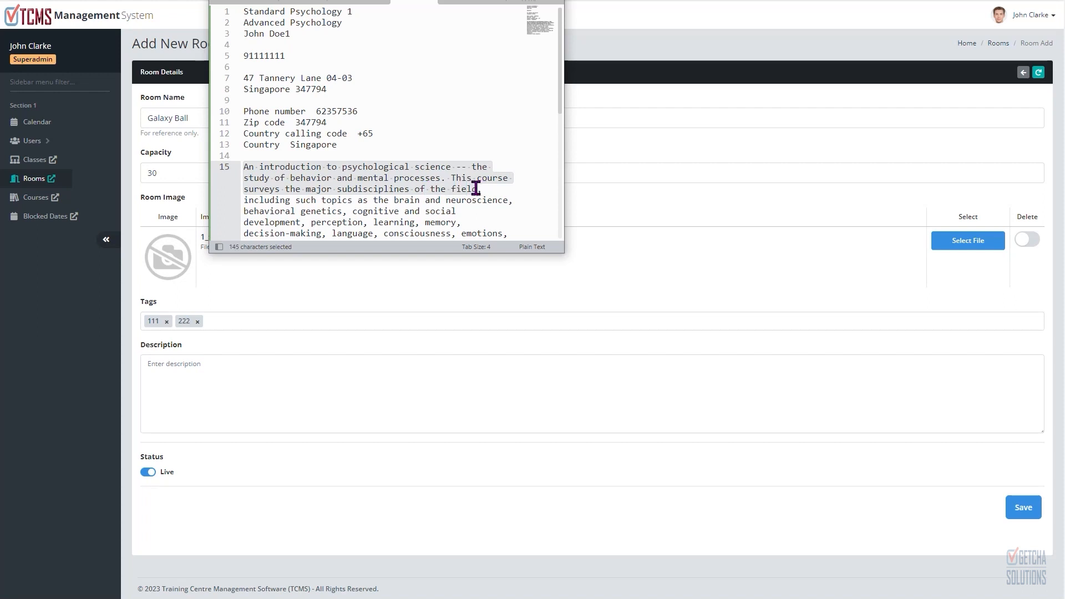
{"action": "key", "text": "ctrl+c"}
{"action": "left_click", "coordinate": [231, 386]}
{"action": "key", "text": "ctrl+v"}
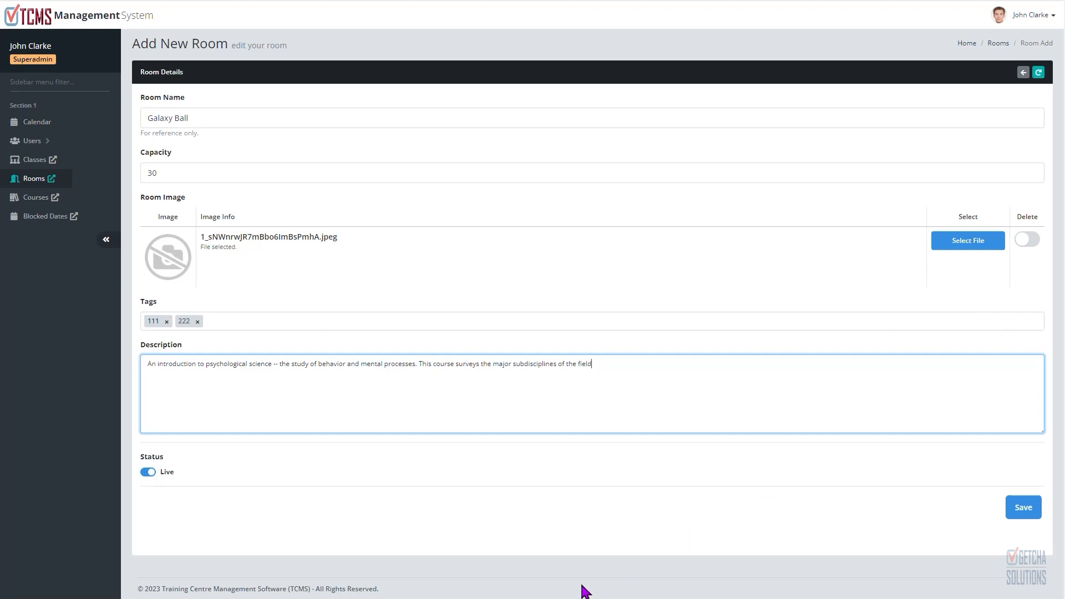
{"action": "left_click", "coordinate": [593, 541]}
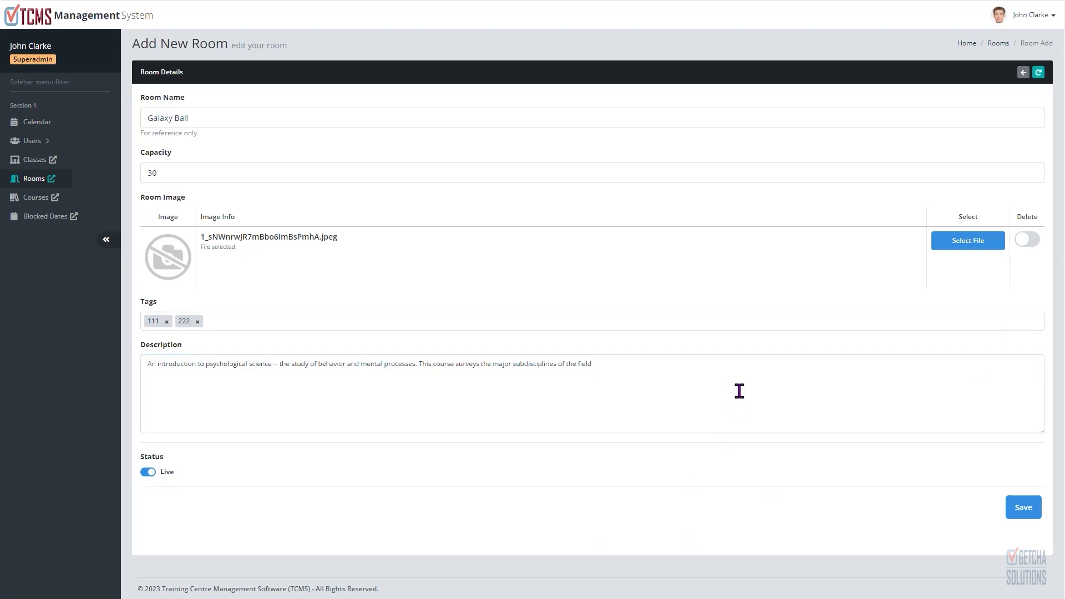
{"action": "left_click", "coordinate": [1024, 509]}
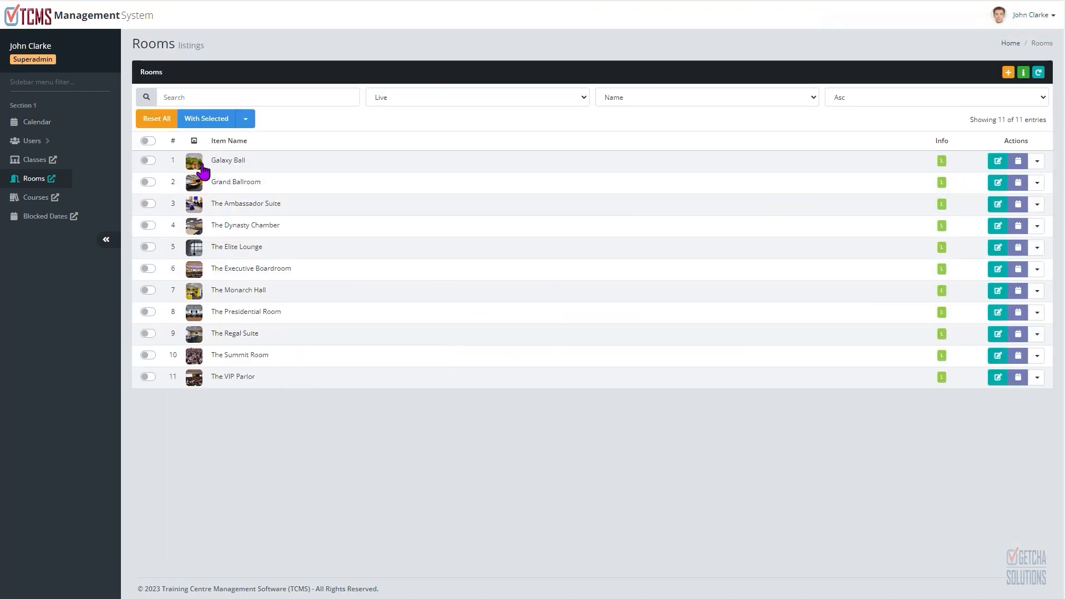
Step: Preview the Galaxy Ball room image from the listing and from its edit form, then return to the listing
{"action": "left_click", "coordinate": [202, 171]}
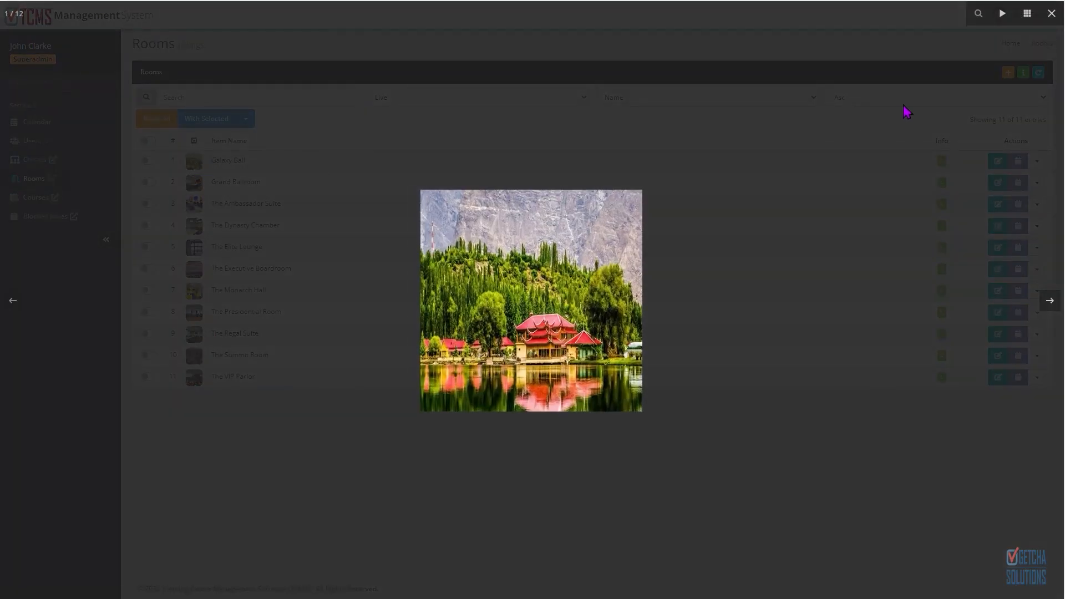
{"action": "left_click", "coordinate": [1051, 13]}
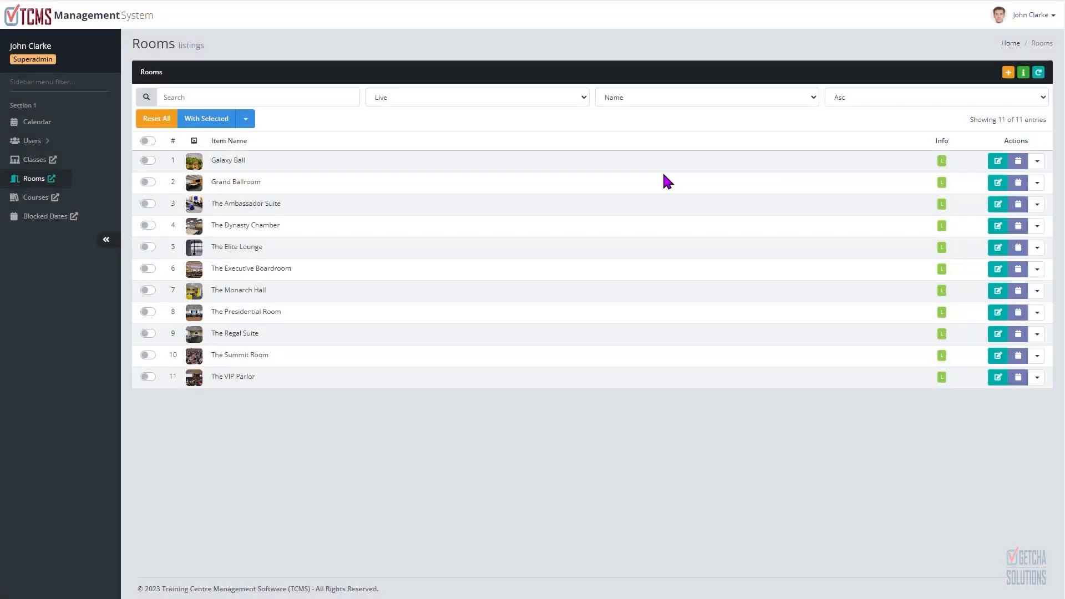
{"action": "left_click", "coordinate": [998, 166]}
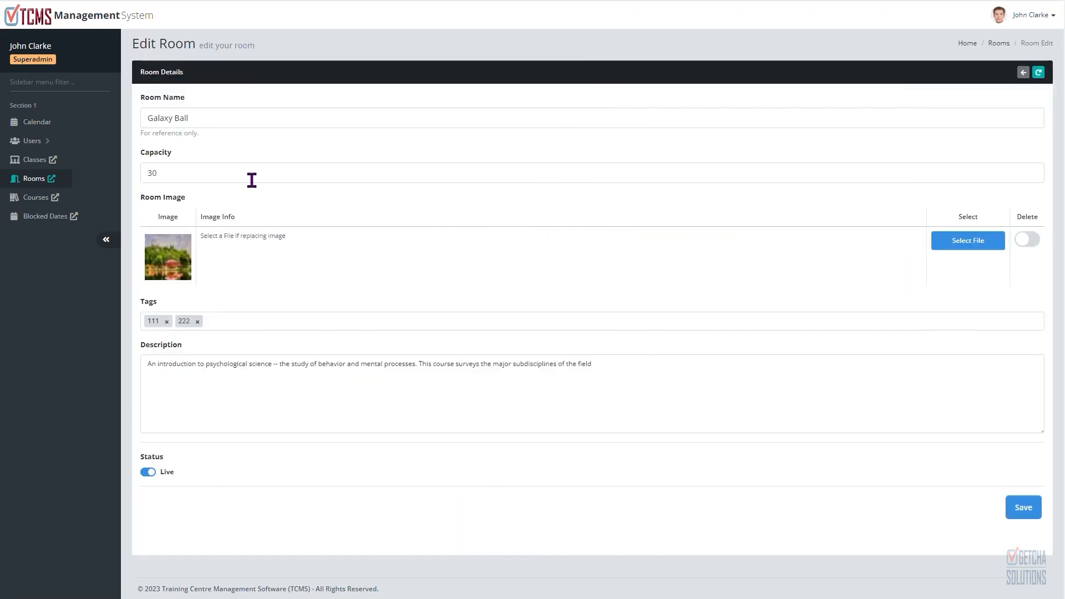
{"action": "left_click", "coordinate": [187, 265]}
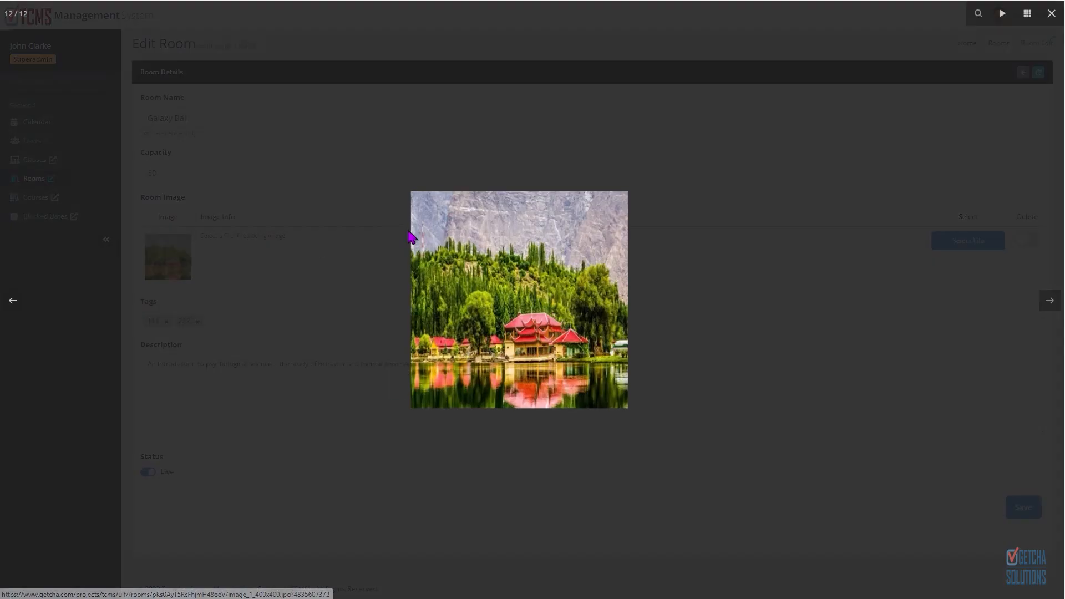
{"action": "left_click", "coordinate": [1052, 16]}
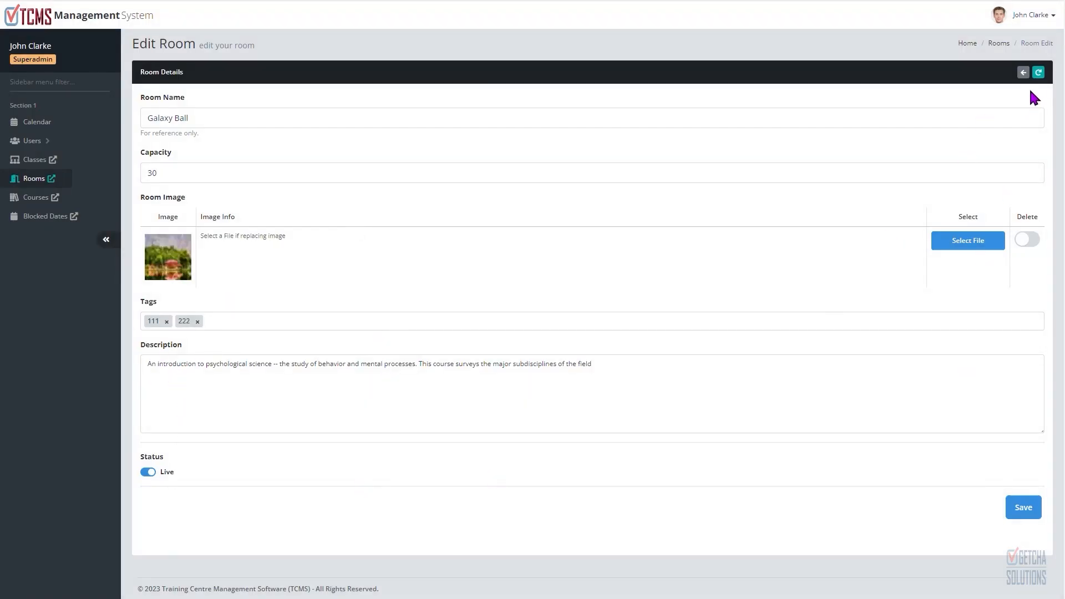
{"action": "left_click", "coordinate": [1023, 72]}
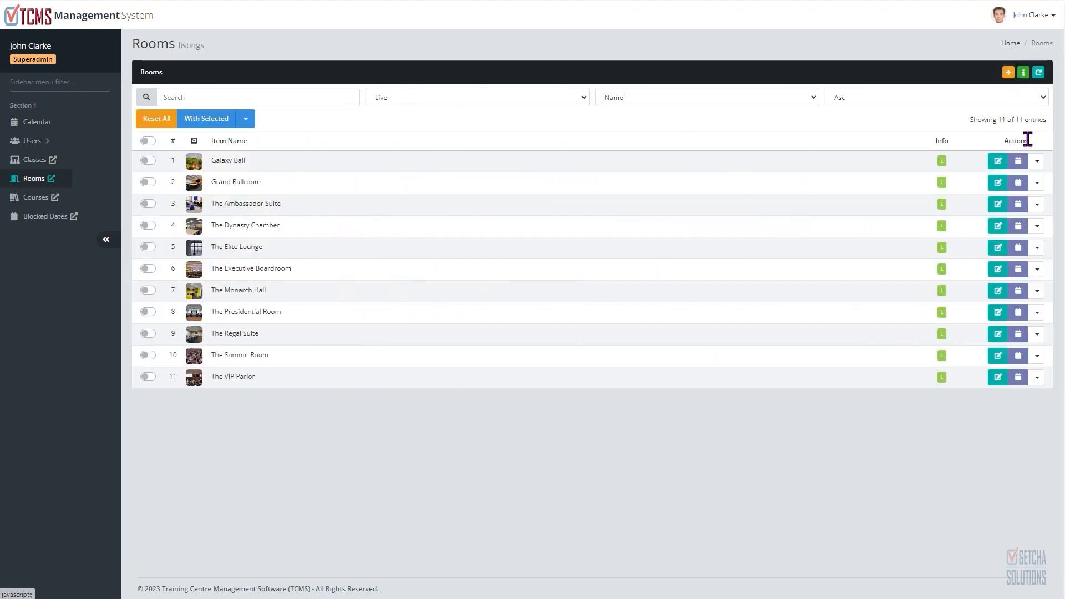
Step: Open the Galaxy Ball room's unavailability schedules
{"action": "left_click", "coordinate": [1036, 167]}
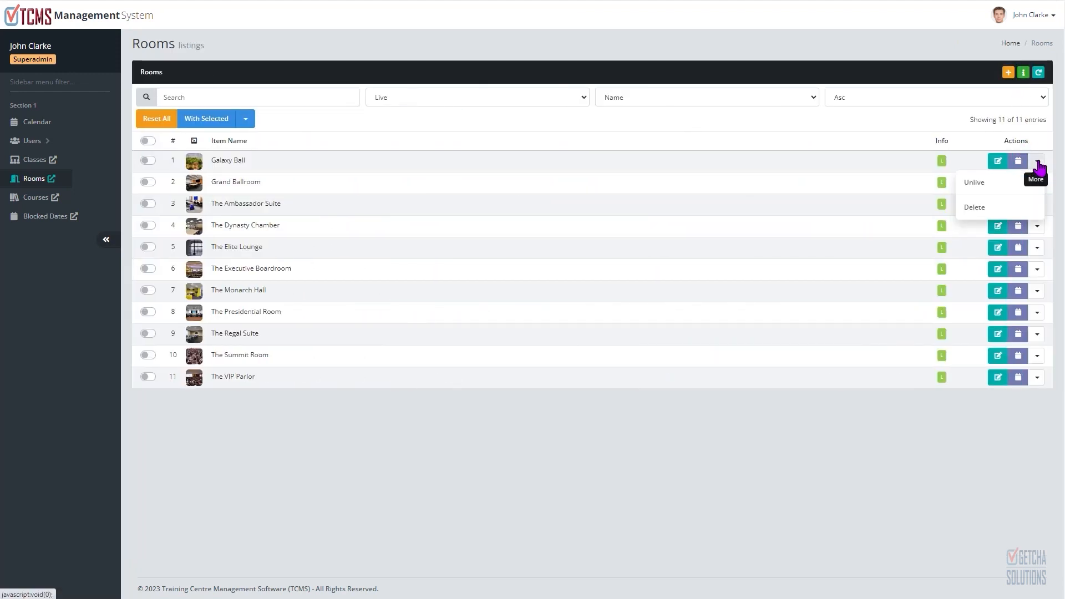
{"action": "left_click", "coordinate": [1038, 168]}
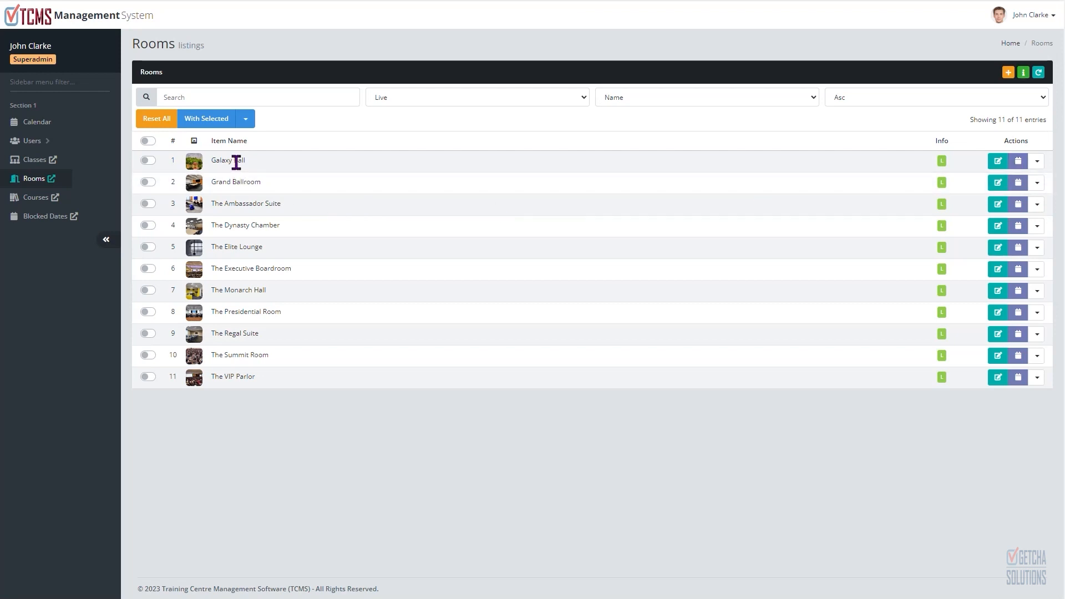
{"action": "left_click", "coordinate": [1018, 162]}
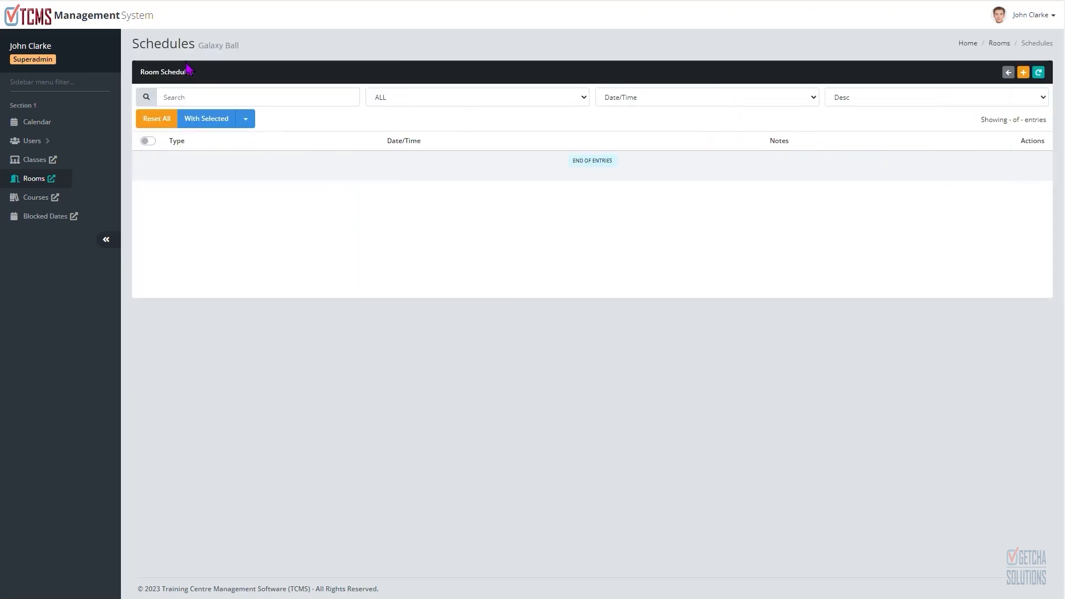
{"action": "double_click", "coordinate": [168, 45]}
{"action": "left_click_drag", "start_coordinate": [198, 45], "coordinate": [248, 59]}
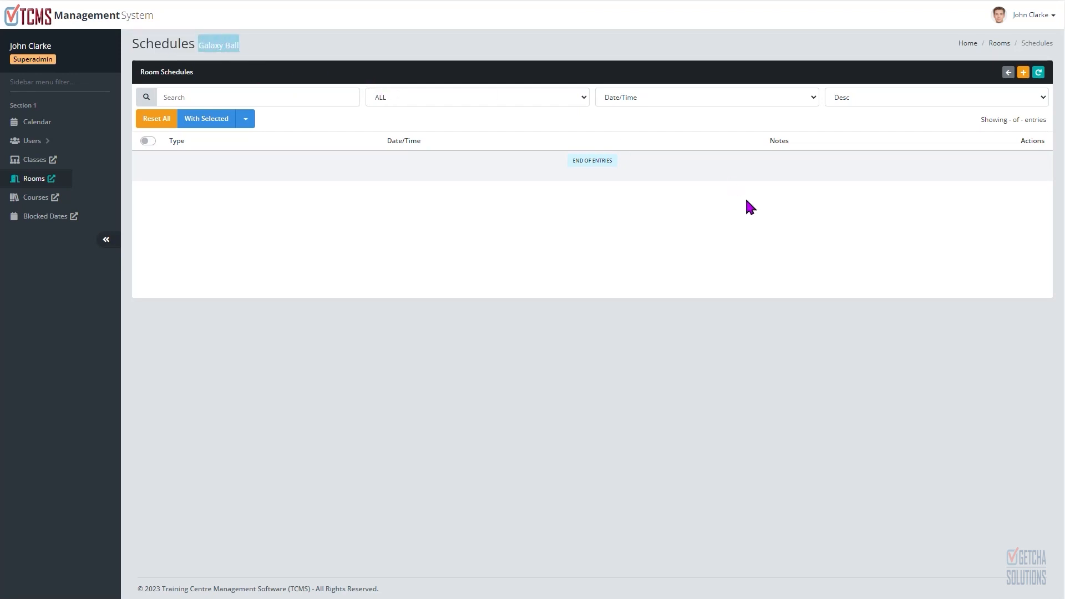
Step: Add a new Blocked schedule for the room covering 21/02/2023 to 24/02/2023
{"action": "left_click", "coordinate": [1023, 73]}
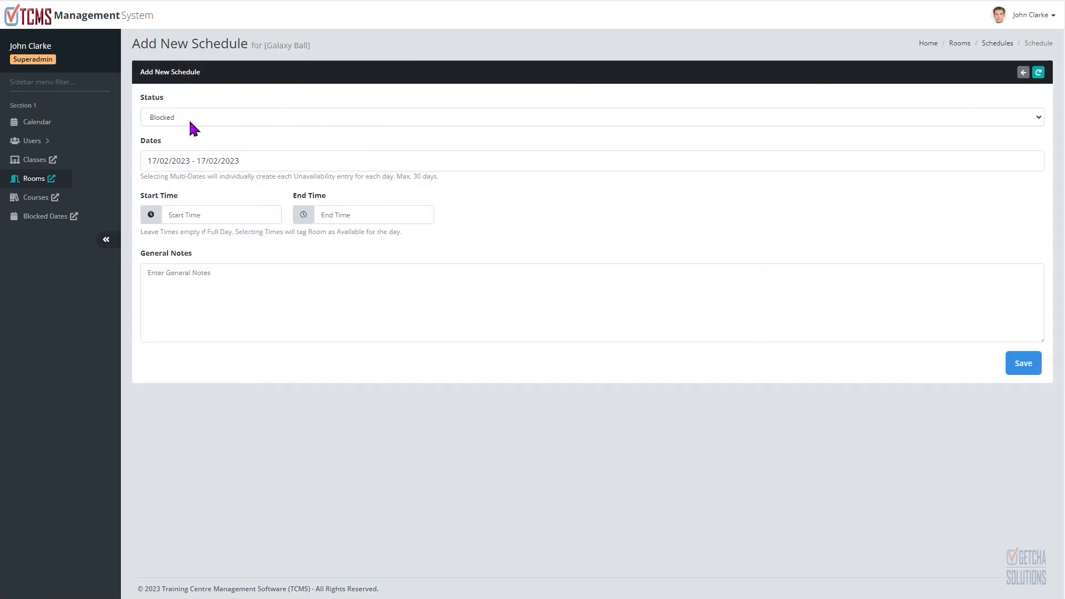
{"action": "left_click", "coordinate": [188, 112]}
{"action": "left_click", "coordinate": [207, 131]}
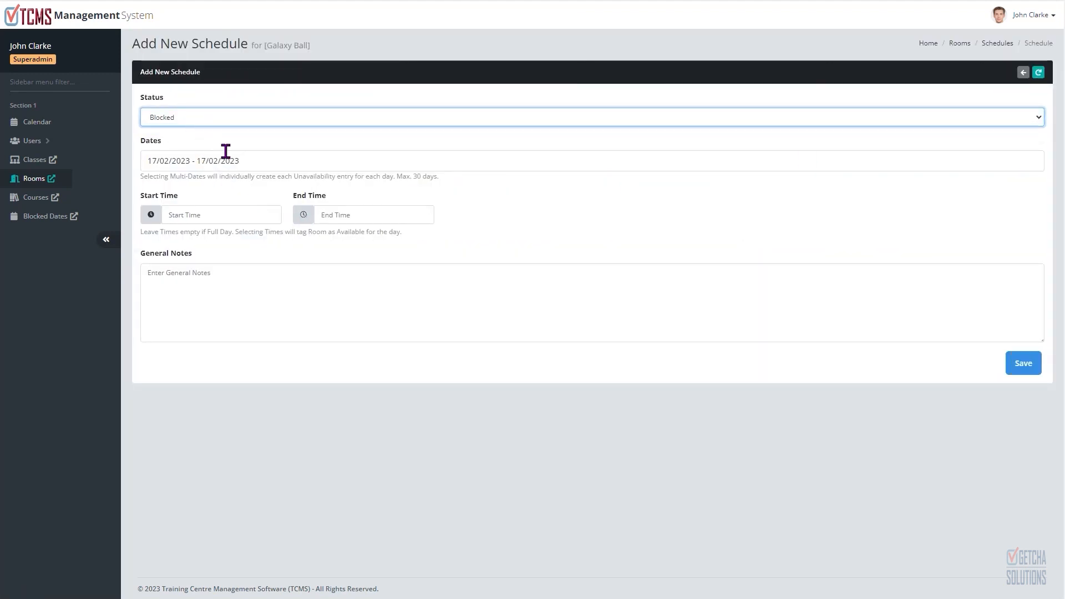
{"action": "left_click", "coordinate": [196, 162]}
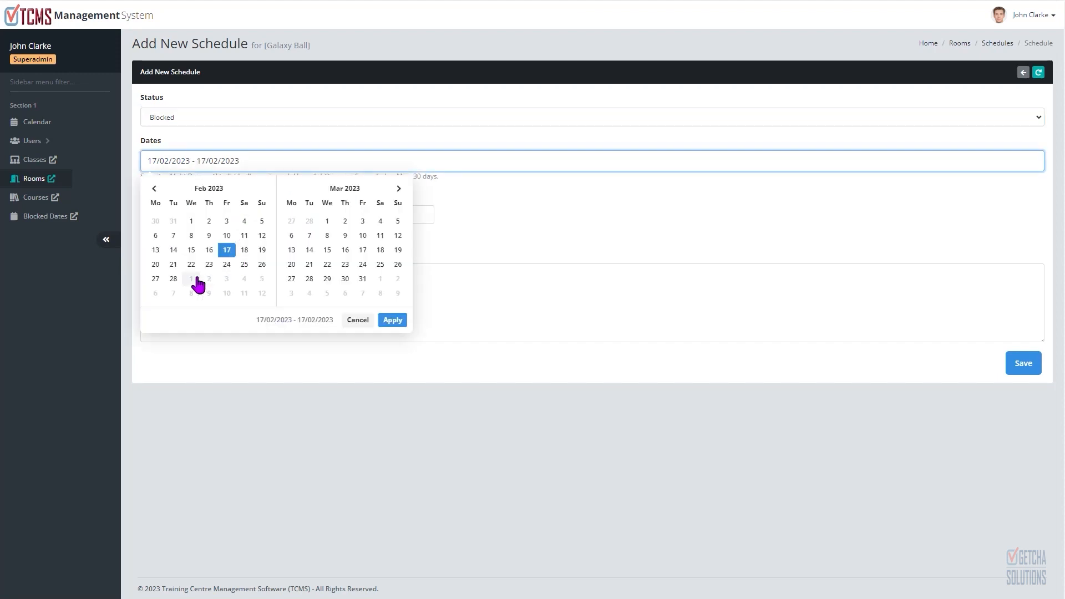
{"action": "left_click", "coordinate": [174, 265]}
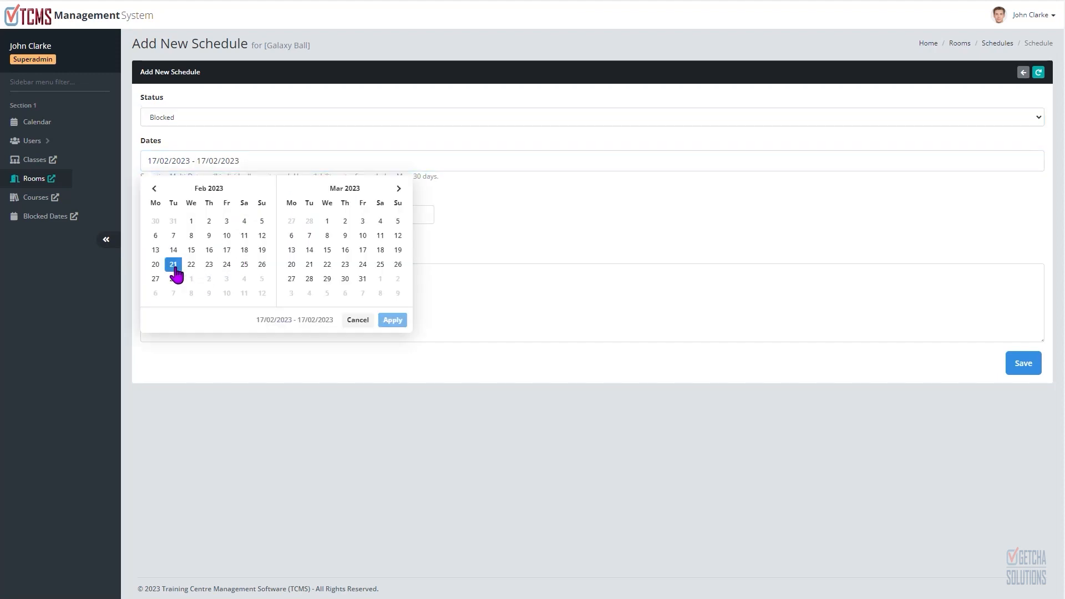
{"action": "left_click", "coordinate": [227, 265]}
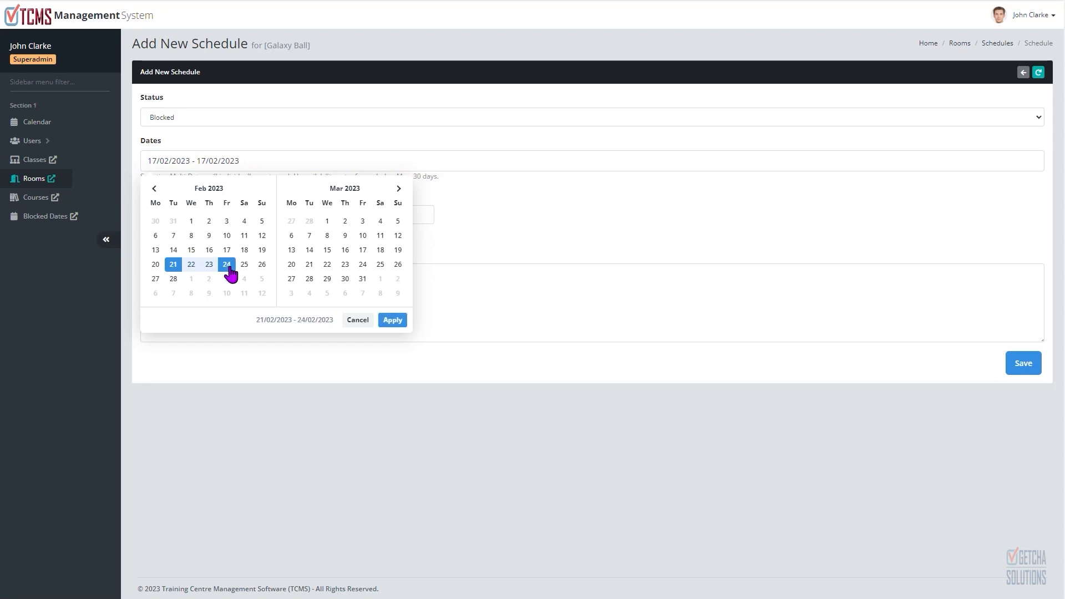
{"action": "left_click", "coordinate": [391, 321]}
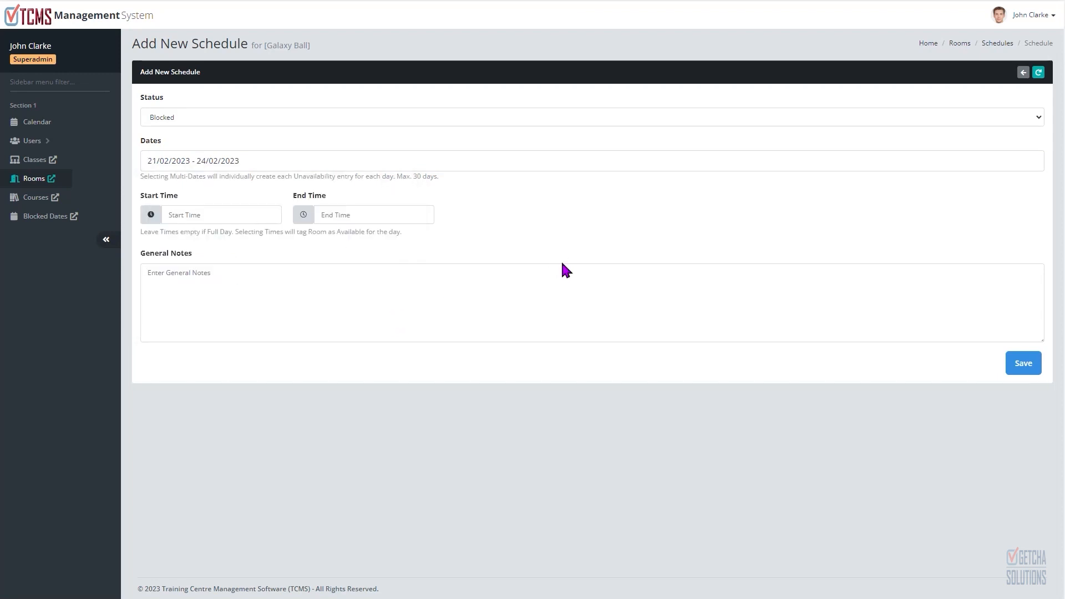
Step: Set the schedule's start time to 09:00 AM and end time to 12:00 PM
{"action": "left_click", "coordinate": [176, 213]}
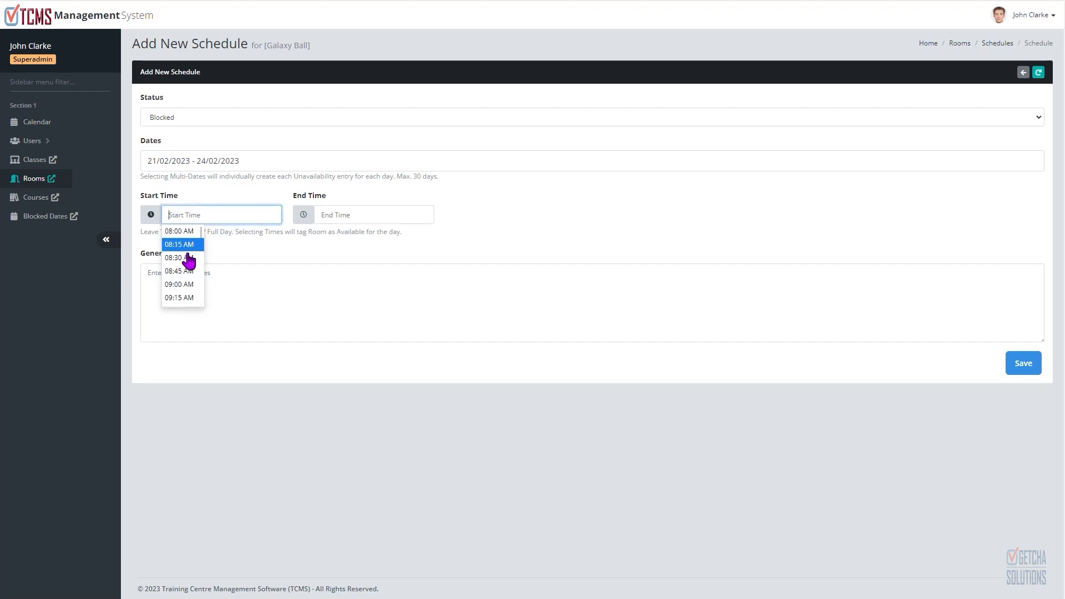
{"action": "left_click", "coordinate": [187, 285]}
{"action": "left_click", "coordinate": [335, 215]}
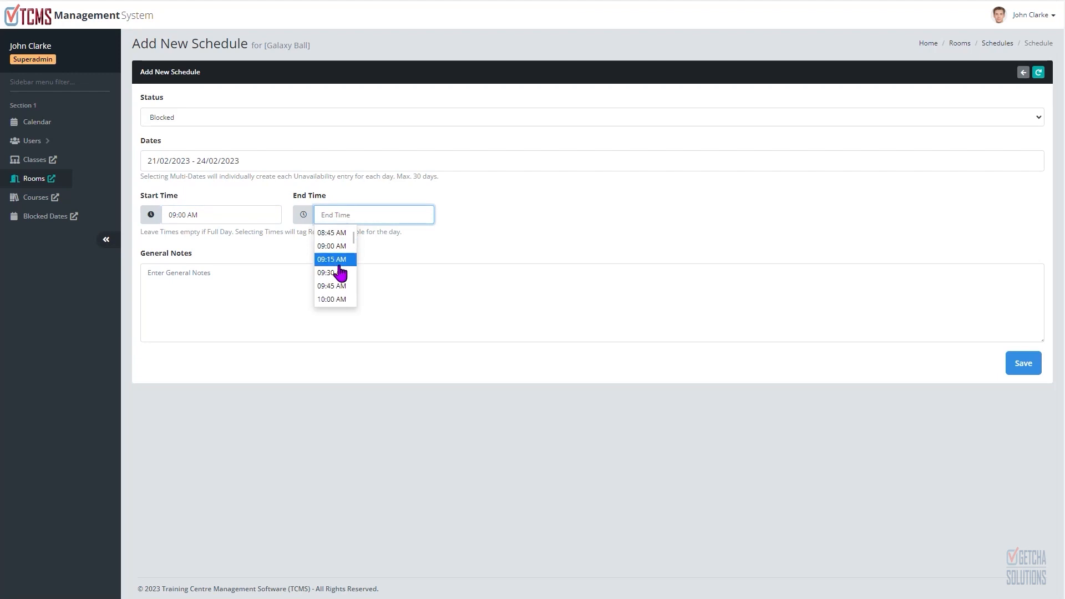
{"action": "scroll", "coordinate": [340, 267], "scroll_direction": "down", "scroll_amount": 1}
{"action": "scroll", "coordinate": [347, 259], "scroll_direction": "down", "scroll_amount": 3}
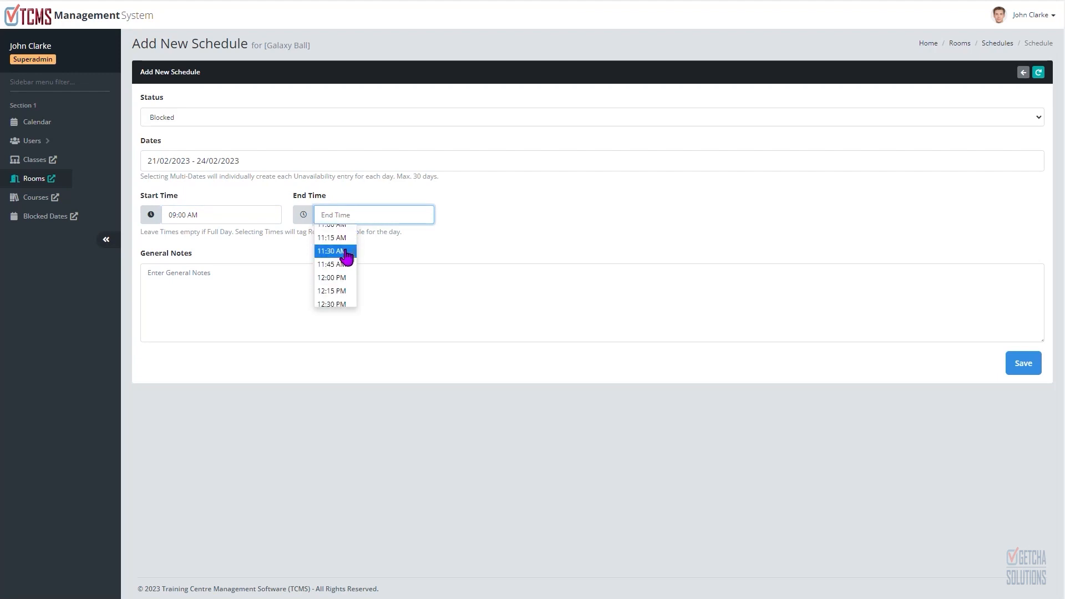
{"action": "left_click", "coordinate": [332, 277]}
Step: Enter the general note "CEO meeting going on" and save the schedule
{"action": "left_click", "coordinate": [239, 299]}
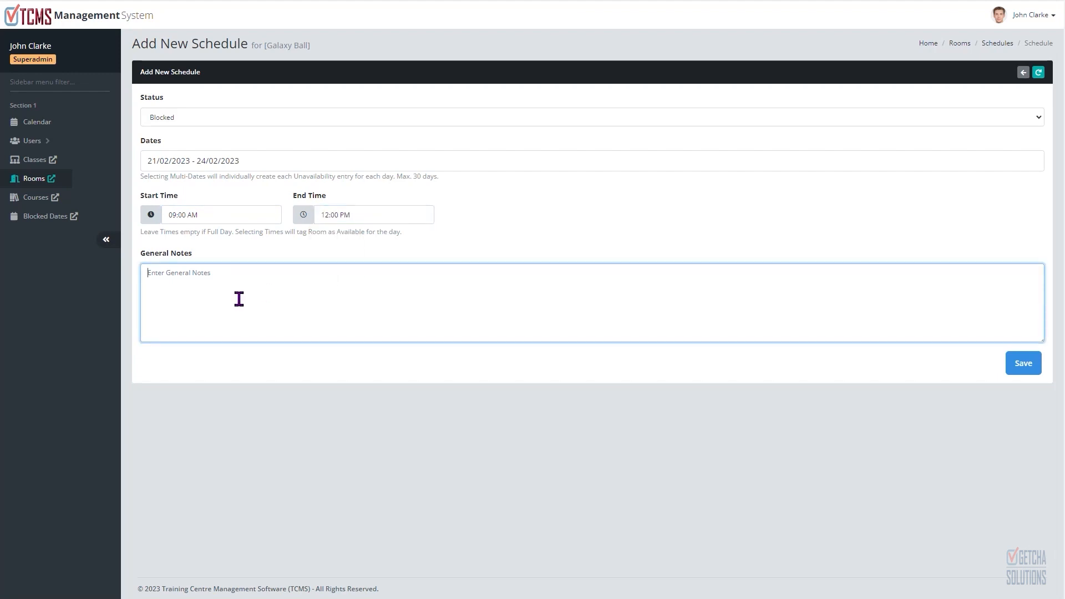
{"action": "type", "text": "CEO meeting going on"}
{"action": "left_click", "coordinate": [1023, 366]}
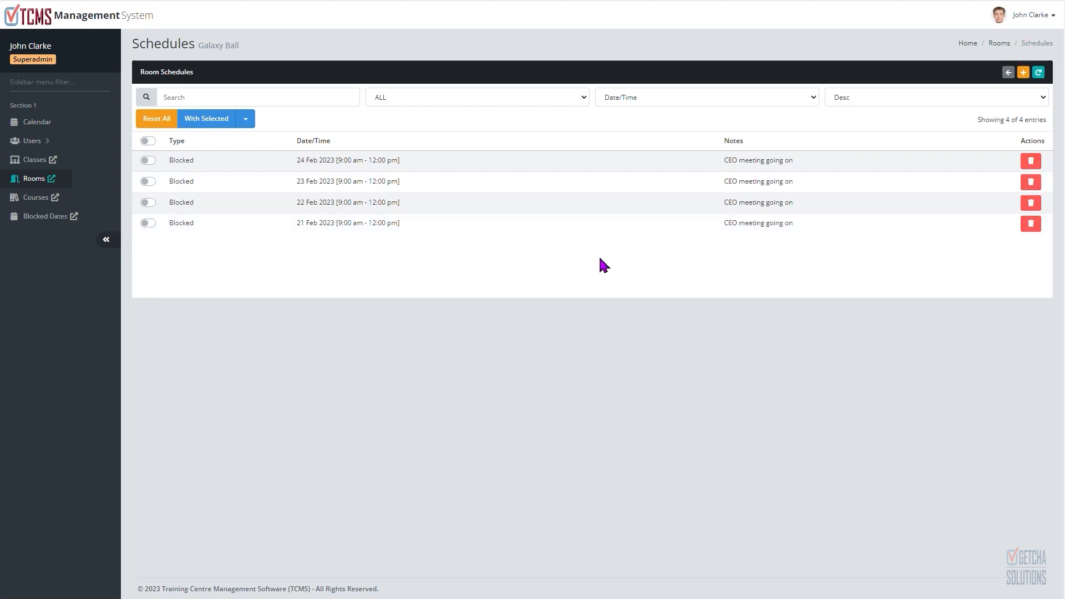
Step: Open the Admins listing under Users
{"action": "left_click", "coordinate": [999, 43]}
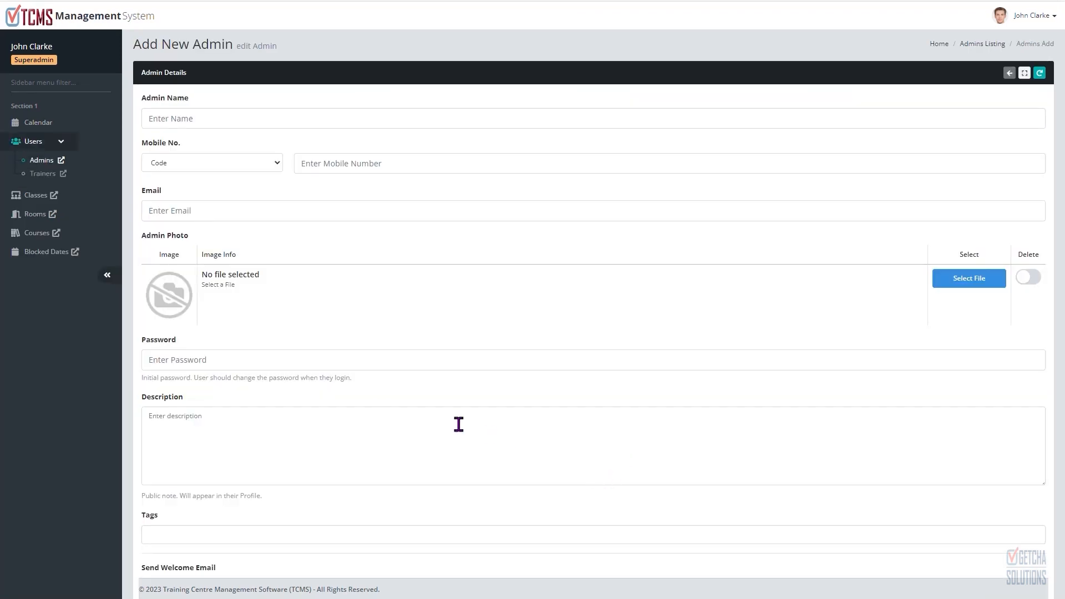
{"action": "left_click", "coordinate": [53, 145]}
{"action": "left_click", "coordinate": [54, 143]}
{"action": "left_click", "coordinate": [48, 162]}
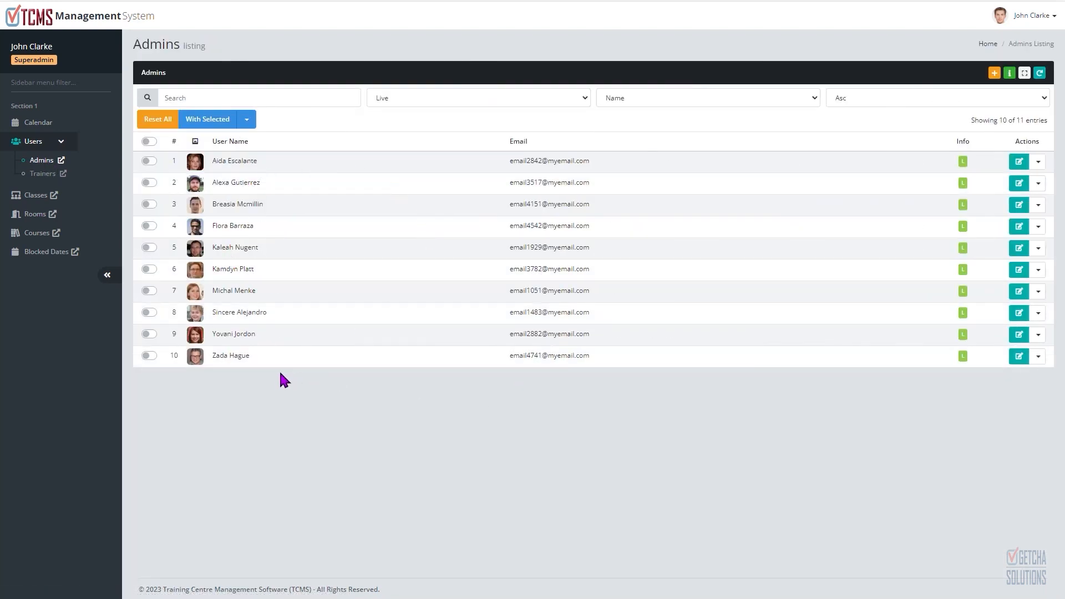
Step: View the admins' profile photos in the enlarged photo viewer
{"action": "left_click", "coordinate": [196, 165]}
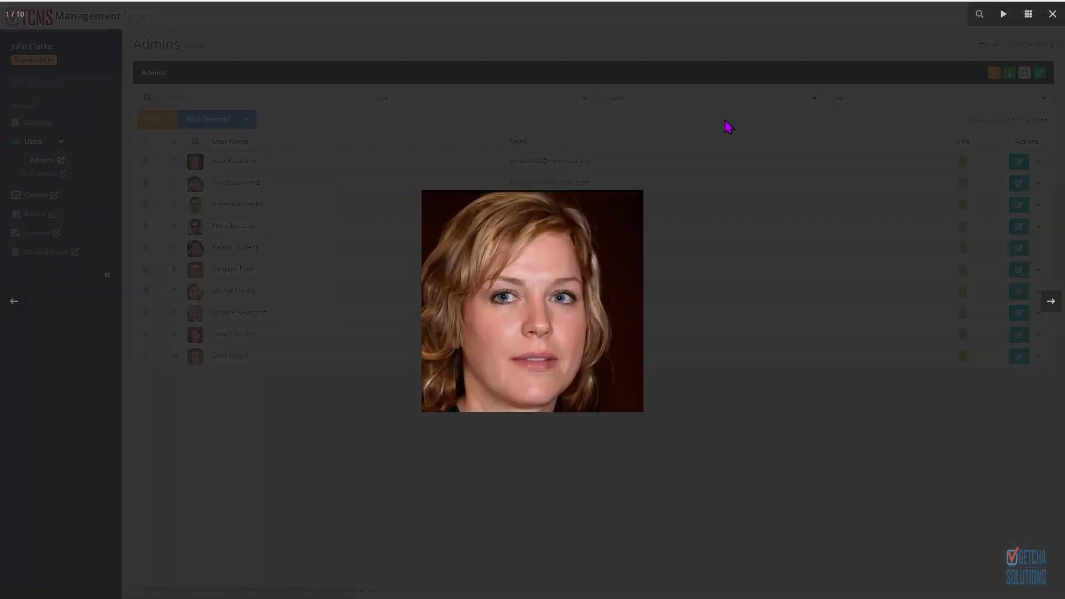
{"action": "key", "text": "Escape"}
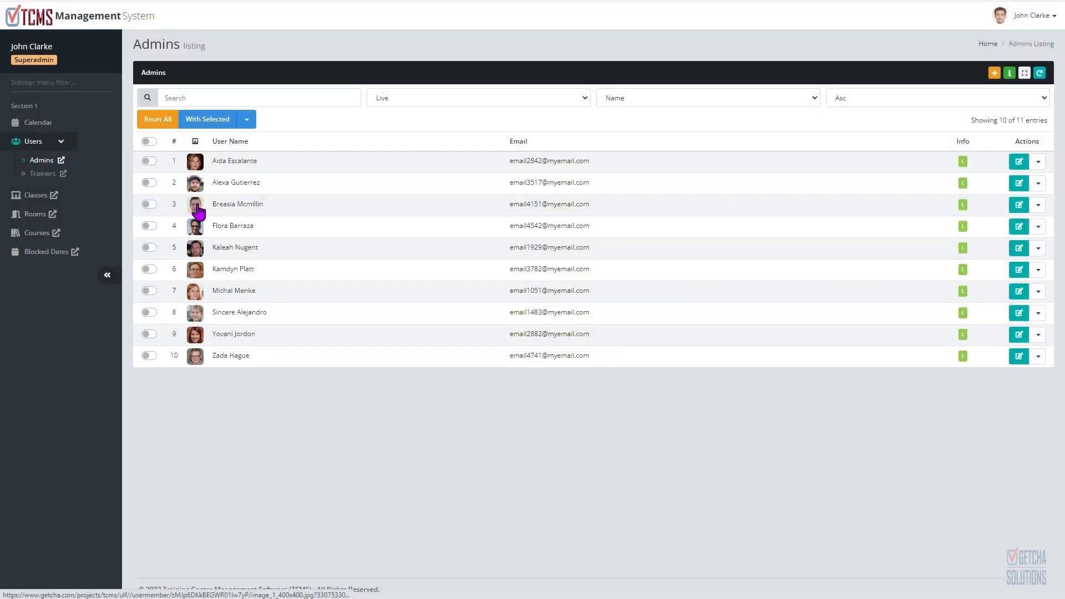
{"action": "left_click", "coordinate": [195, 204]}
{"action": "left_click", "coordinate": [1052, 15]}
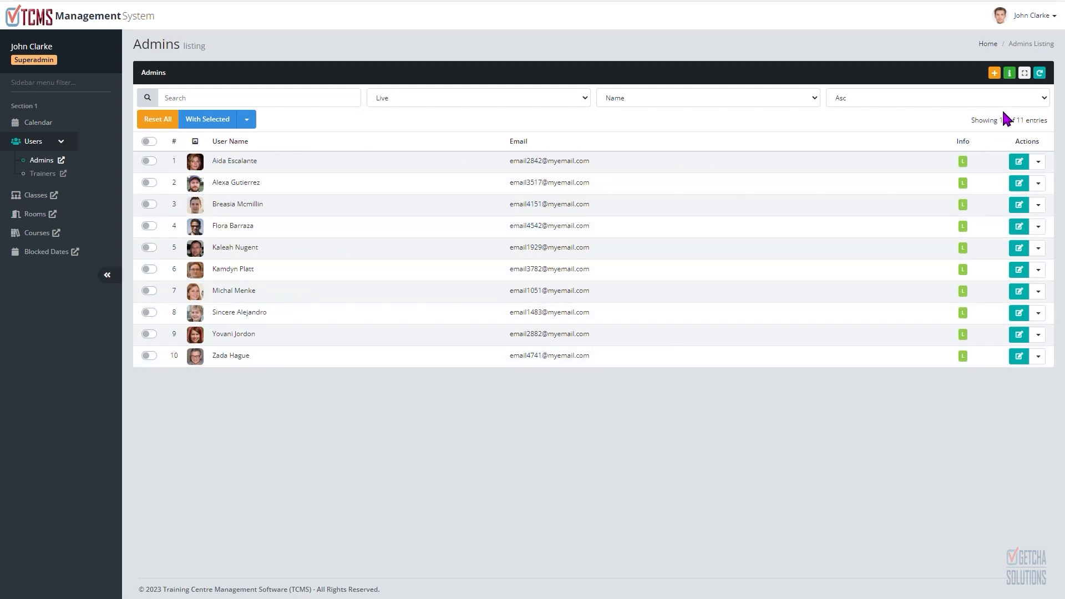
Step: Open the Add New Admin form and examine its fields
{"action": "left_click", "coordinate": [994, 74]}
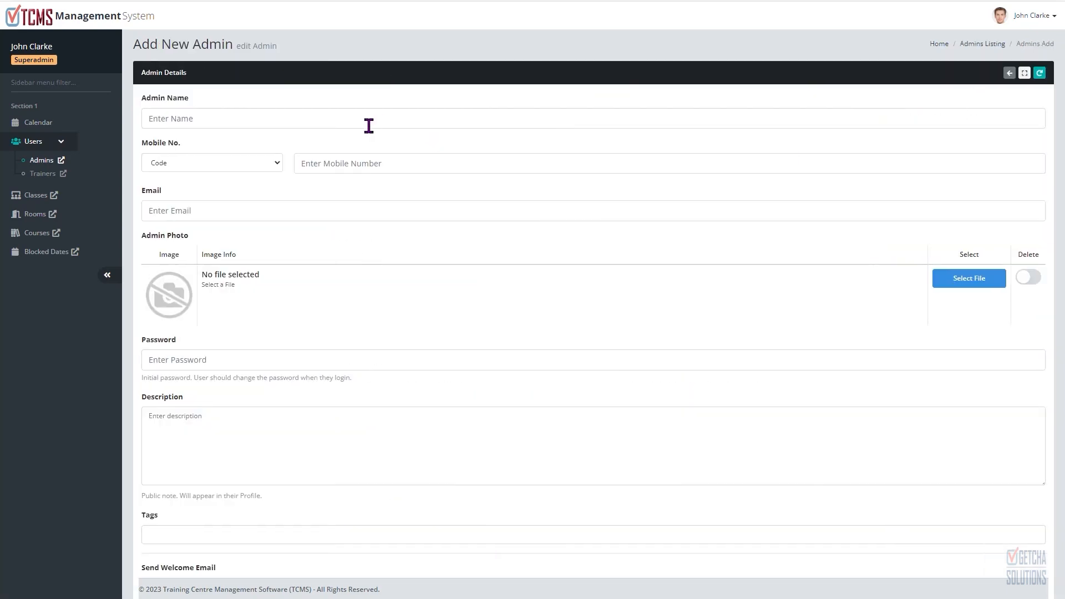
{"action": "scroll", "coordinate": [367, 166], "scroll_direction": "down", "scroll_amount": 2}
{"action": "scroll", "coordinate": [366, 184], "scroll_direction": "down", "scroll_amount": 1}
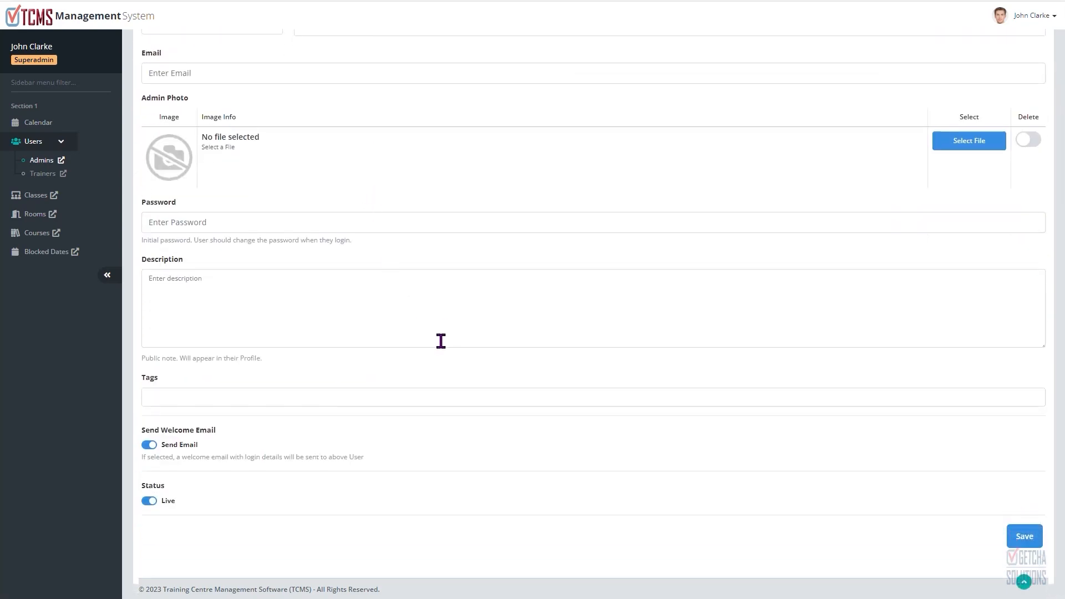
{"action": "scroll", "coordinate": [419, 334], "scroll_direction": "up", "scroll_amount": 3}
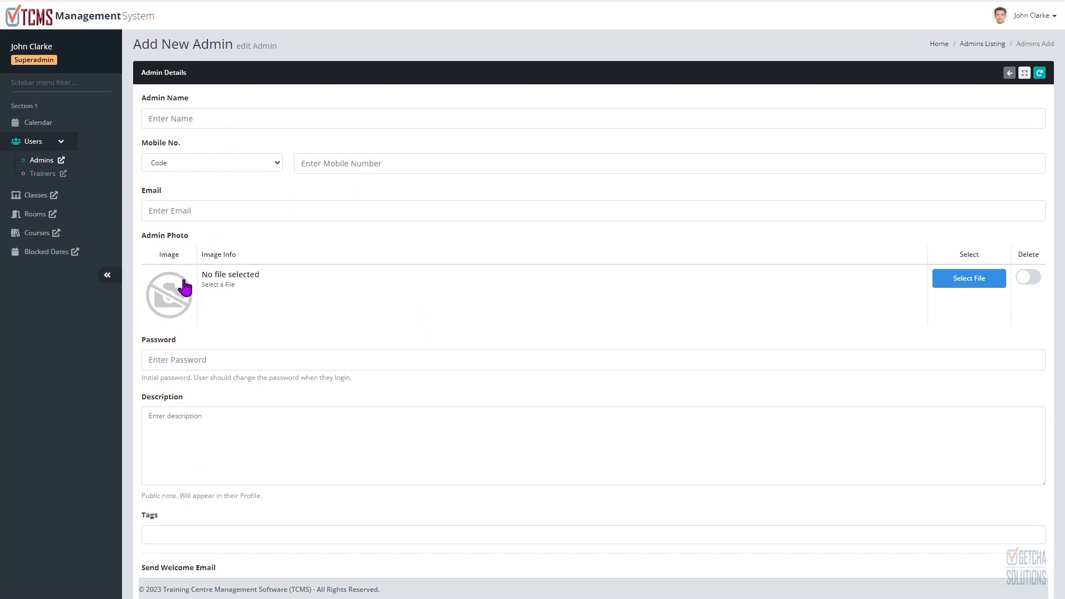
{"action": "scroll", "coordinate": [421, 245], "scroll_direction": "down", "scroll_amount": 2}
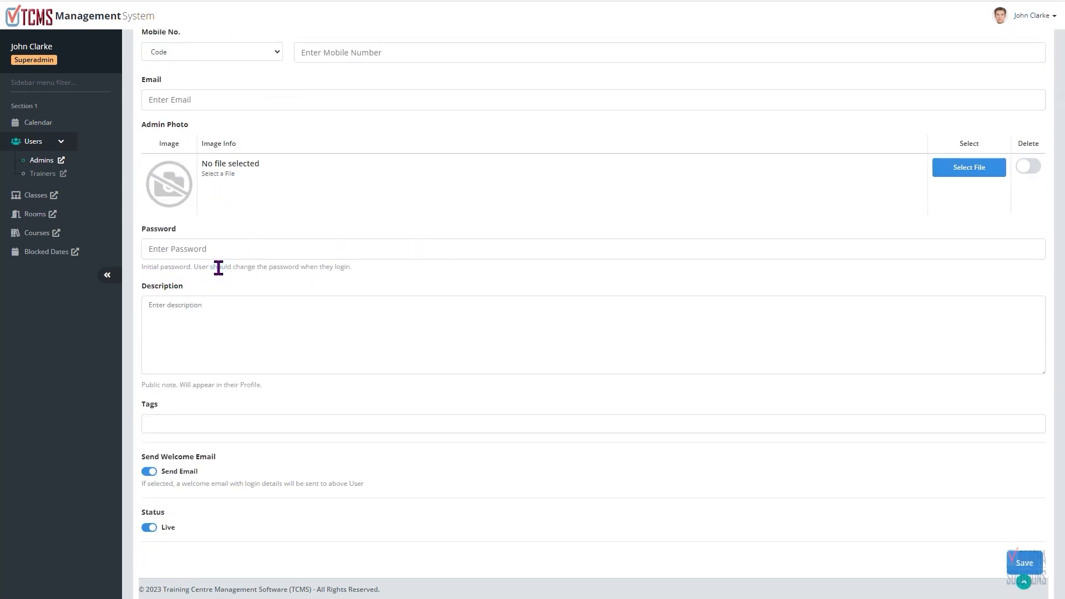
{"action": "left_click_drag", "start_coordinate": [211, 267], "coordinate": [345, 269]}
{"action": "left_click", "coordinate": [435, 266]}
{"action": "double_click", "coordinate": [37, 62]}
{"action": "left_click", "coordinate": [68, 57]}
{"action": "double_click", "coordinate": [45, 62]}
{"action": "left_click", "coordinate": [84, 57]}
{"action": "scroll", "coordinate": [466, 209], "scroll_direction": "up", "scroll_amount": 1}
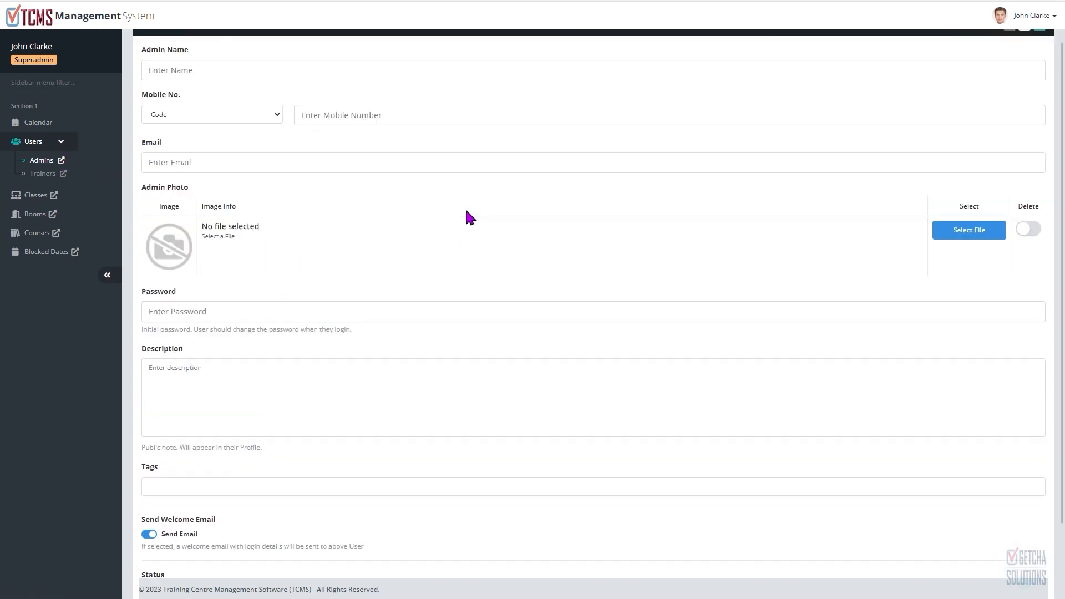
{"action": "scroll", "coordinate": [465, 210], "scroll_direction": "up", "scroll_amount": 1}
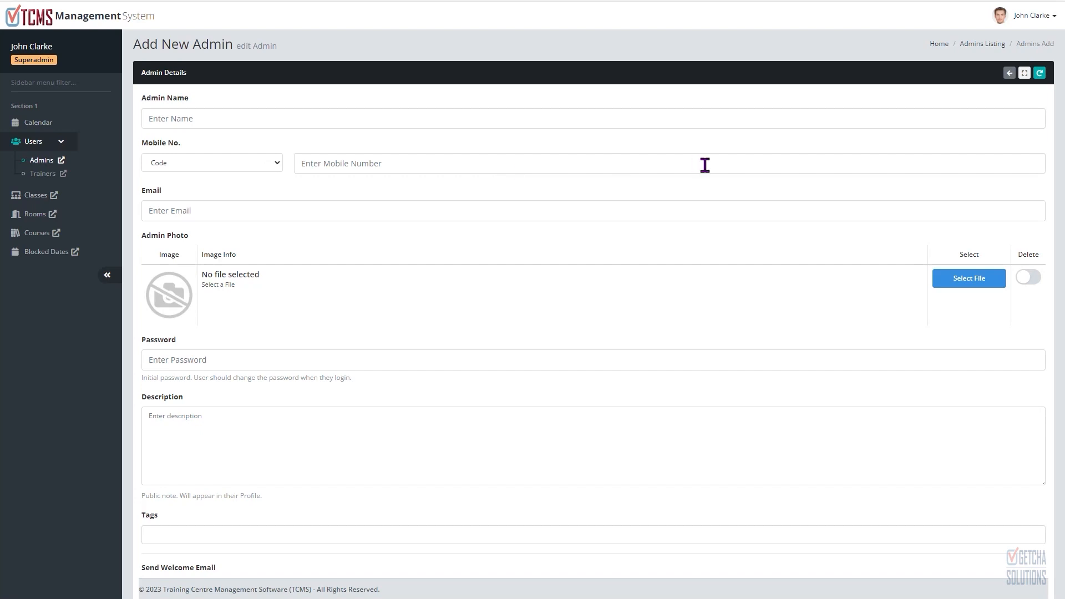
{"action": "scroll", "coordinate": [421, 213], "scroll_direction": "down", "scroll_amount": 2}
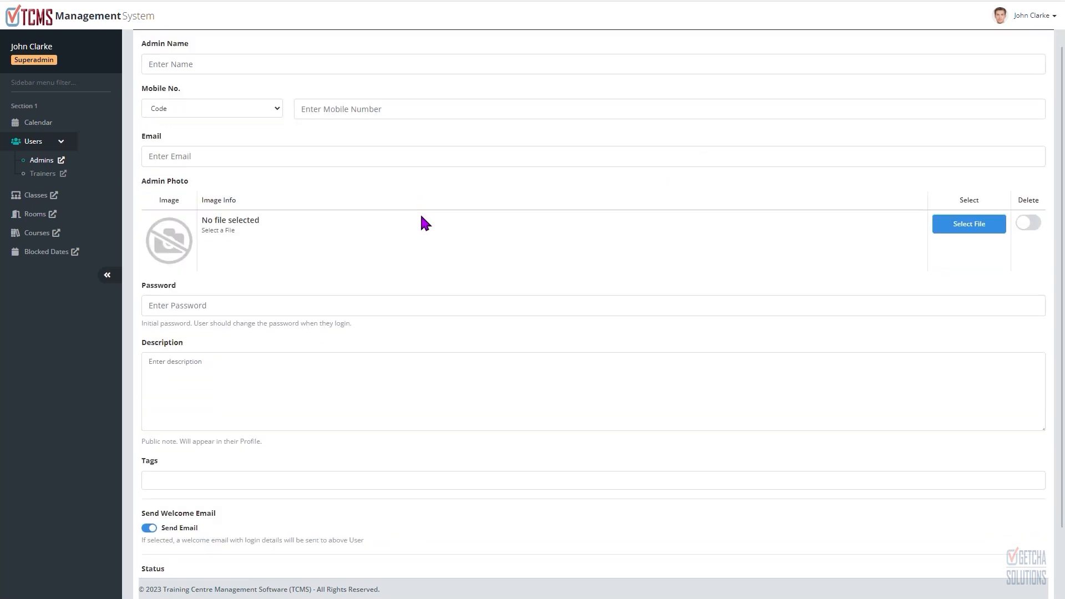
{"action": "left_click", "coordinate": [228, 247]}
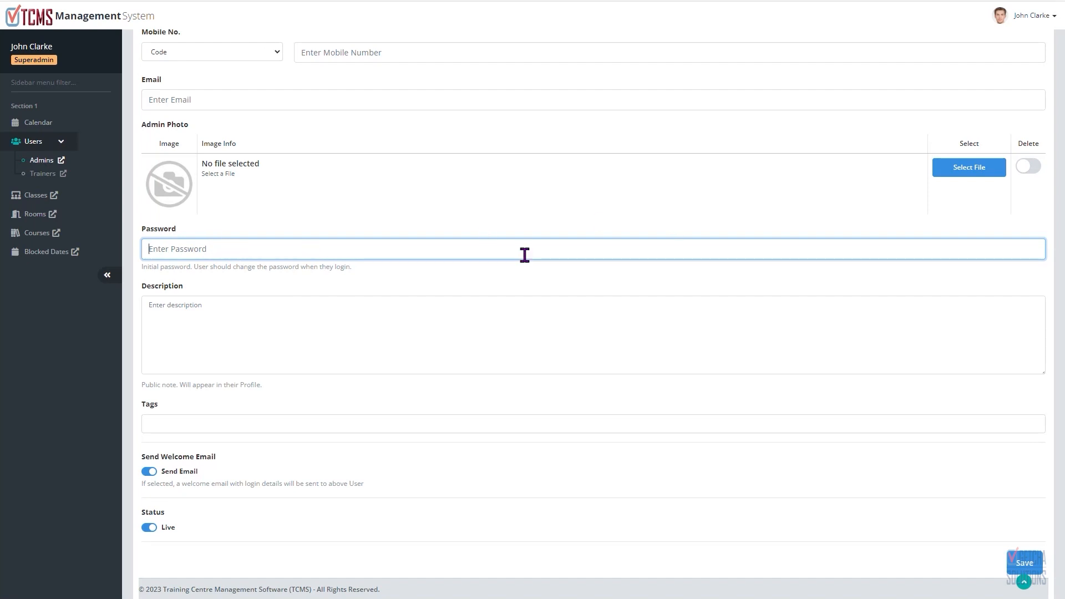
{"action": "scroll", "coordinate": [494, 277], "scroll_direction": "down", "scroll_amount": 1}
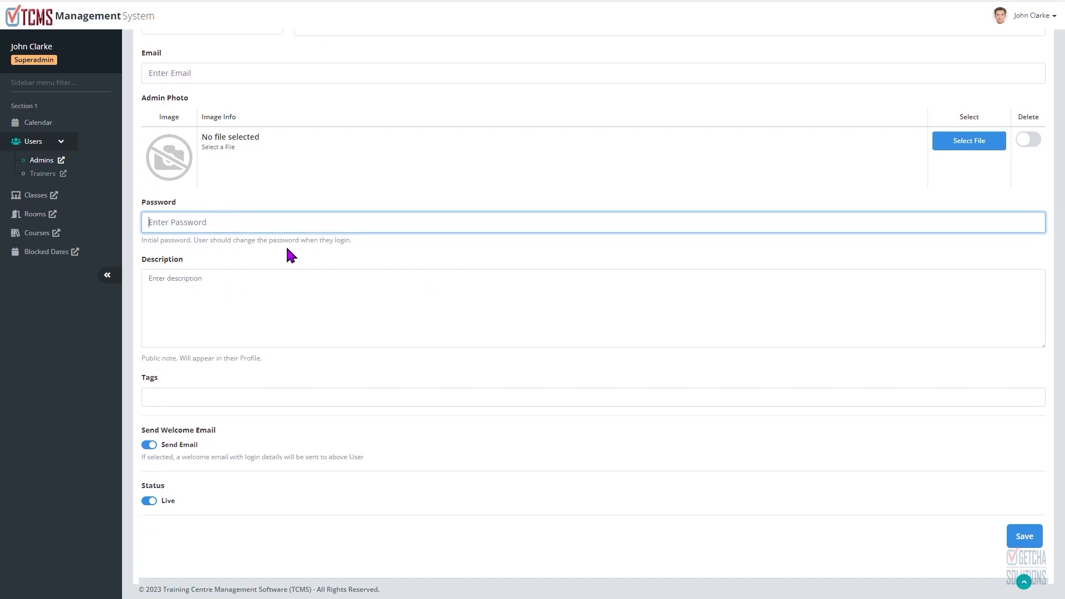
{"action": "left_click", "coordinate": [280, 310]}
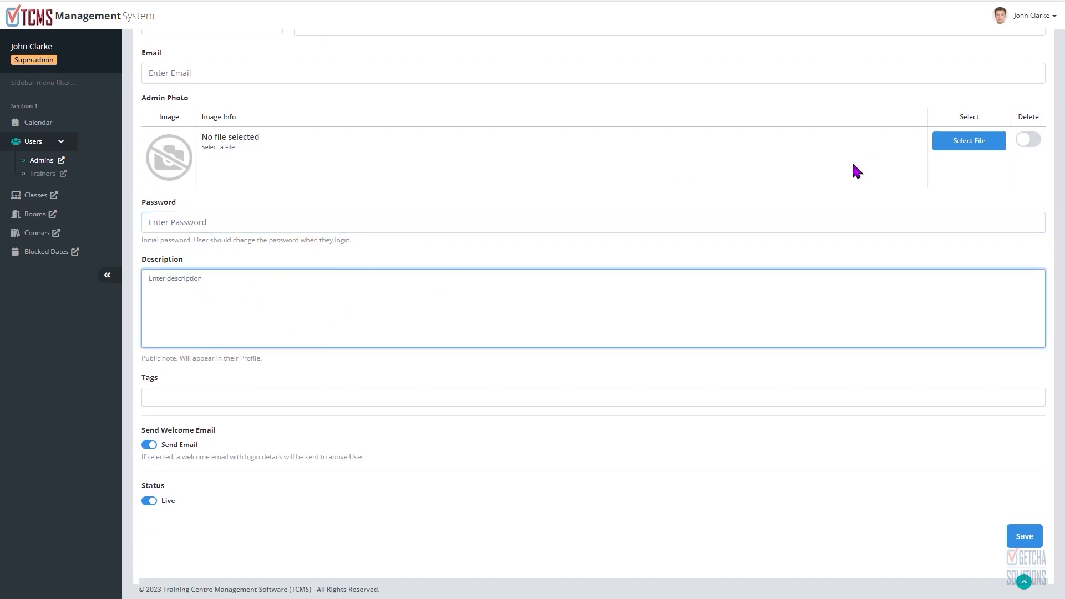
{"action": "scroll", "coordinate": [401, 316], "scroll_direction": "up", "scroll_amount": 3}
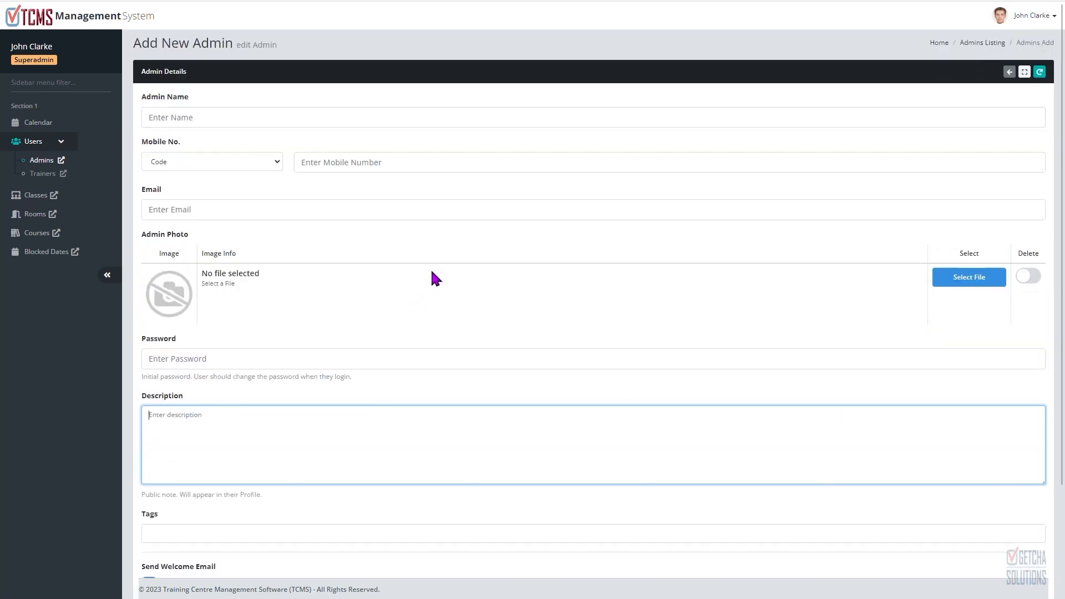
{"action": "scroll", "coordinate": [333, 321], "scroll_direction": "down", "scroll_amount": 3}
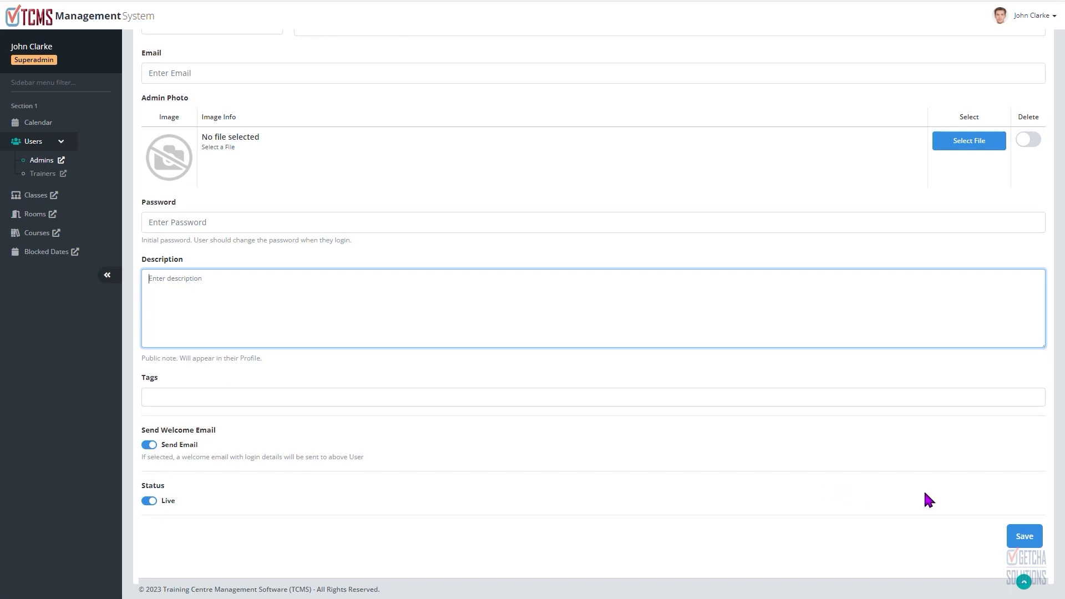
Step: Switch off the welcome email option and leave the new admin form without saving
{"action": "left_click", "coordinate": [149, 445]}
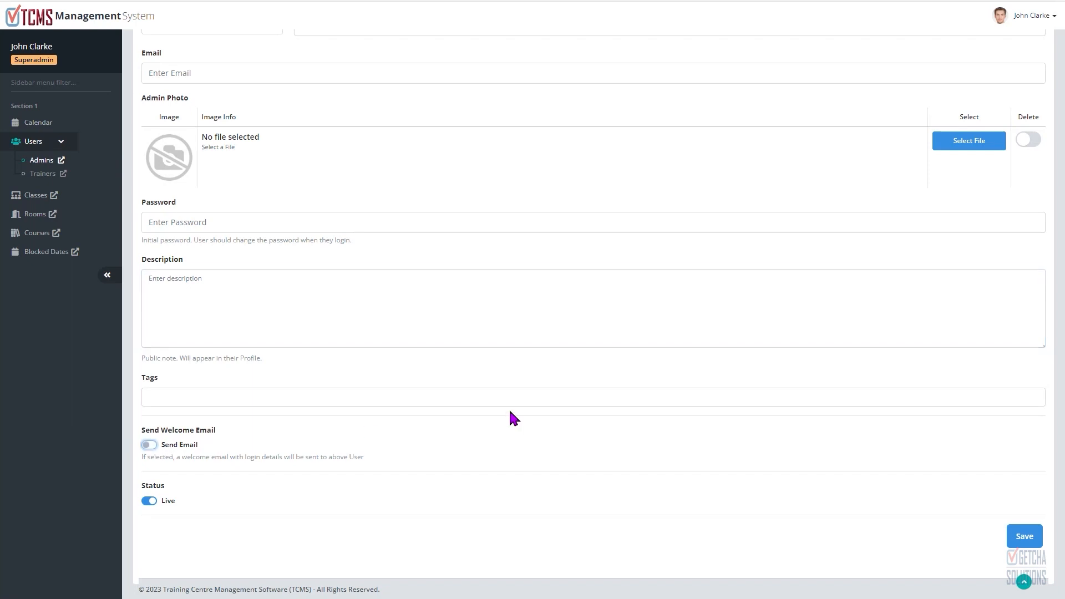
{"action": "scroll", "coordinate": [617, 318], "scroll_direction": "up", "scroll_amount": 3}
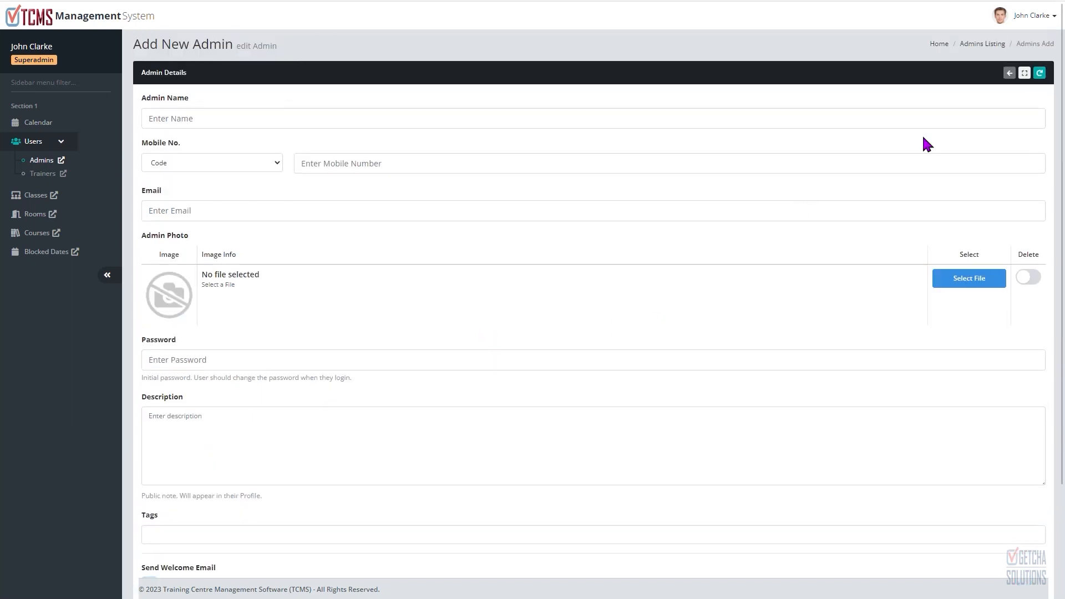
{"action": "left_click", "coordinate": [1009, 72]}
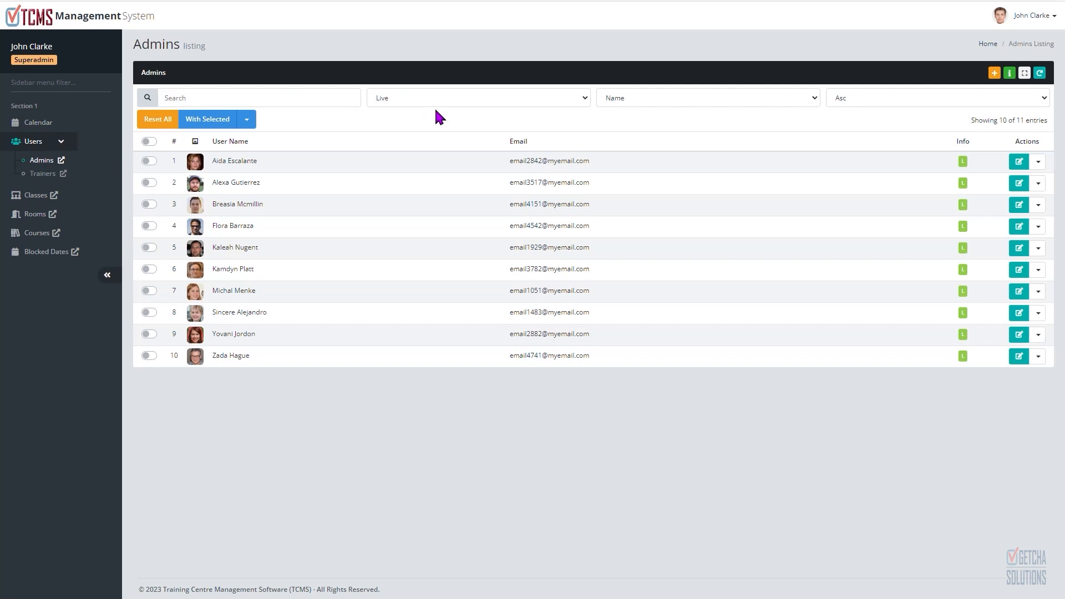
Step: Inspect the first admin's extra actions menu, then open the Trainers listing
{"action": "left_click", "coordinate": [1038, 164]}
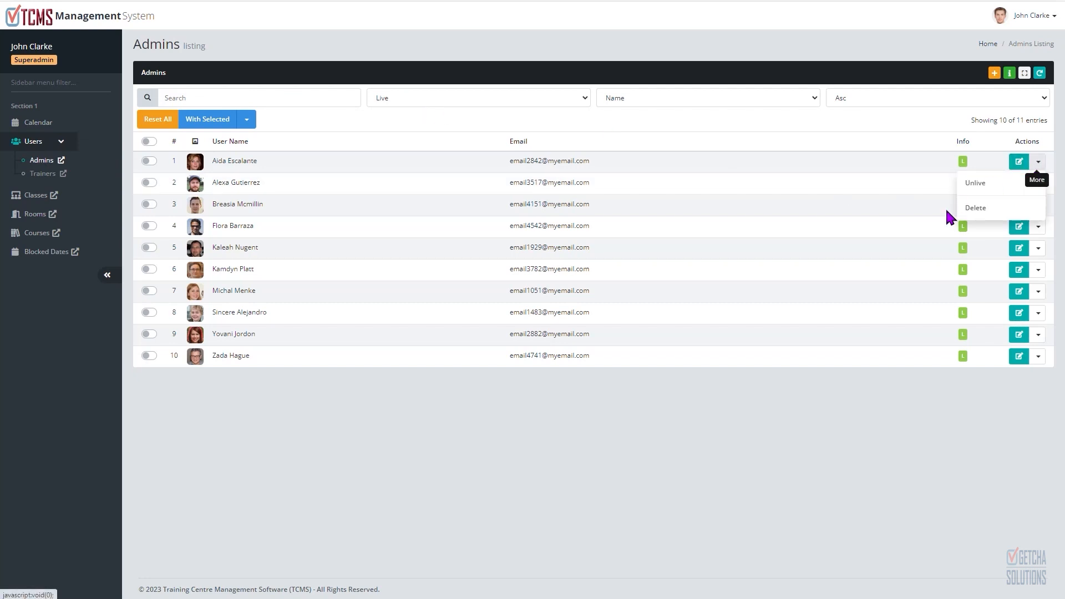
{"action": "left_click", "coordinate": [808, 426]}
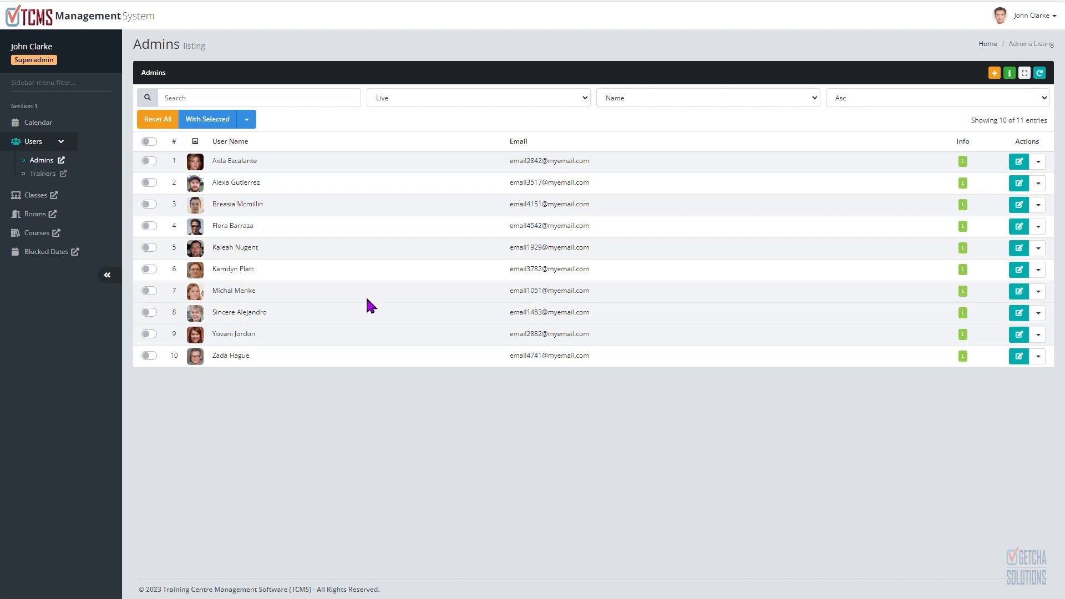
{"action": "left_click", "coordinate": [42, 173]}
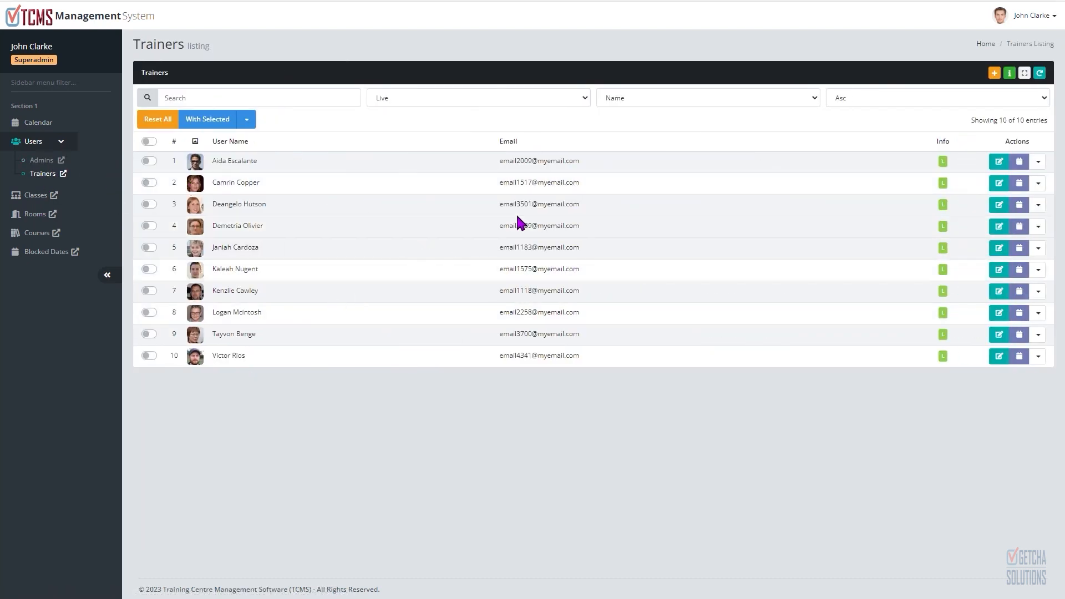
Step: Open the Add New Trainer form and look through its fields
{"action": "left_click", "coordinate": [993, 72]}
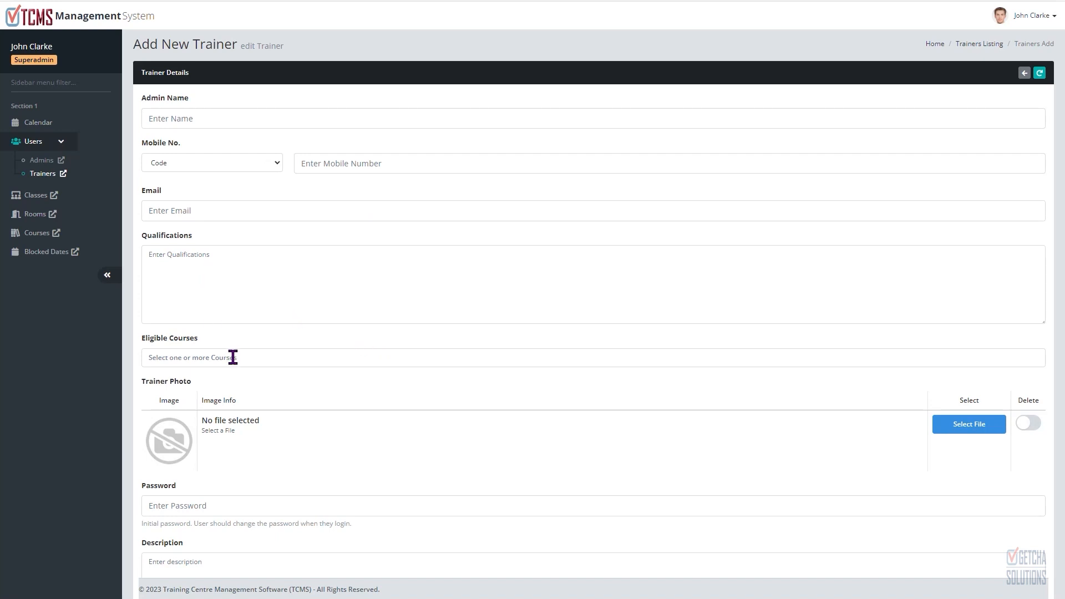
{"action": "scroll", "coordinate": [253, 337], "scroll_direction": "down", "scroll_amount": 3}
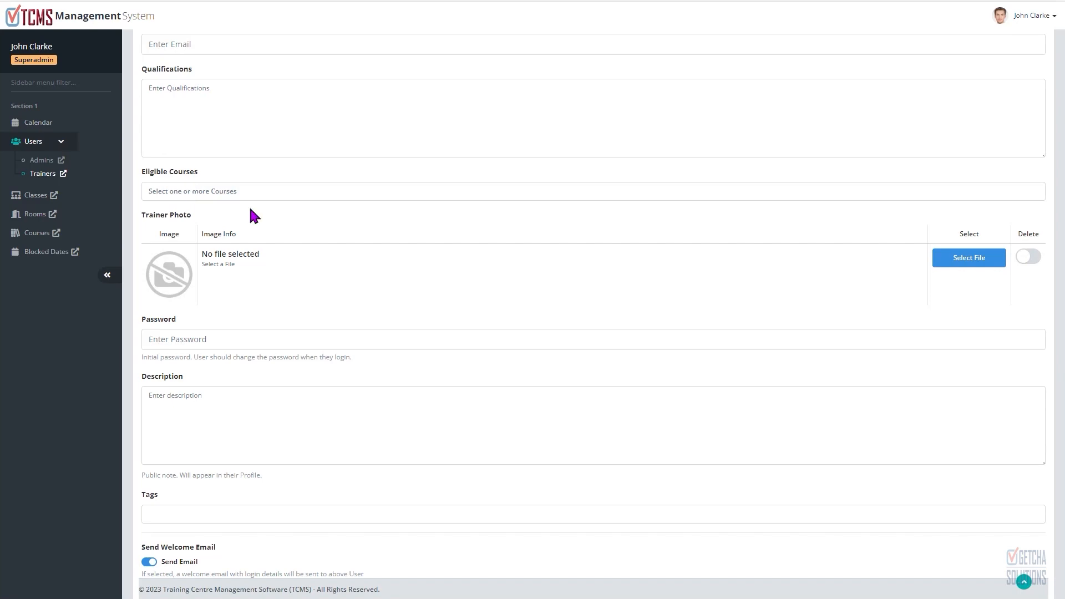
{"action": "scroll", "coordinate": [252, 214], "scroll_direction": "up", "scroll_amount": 3}
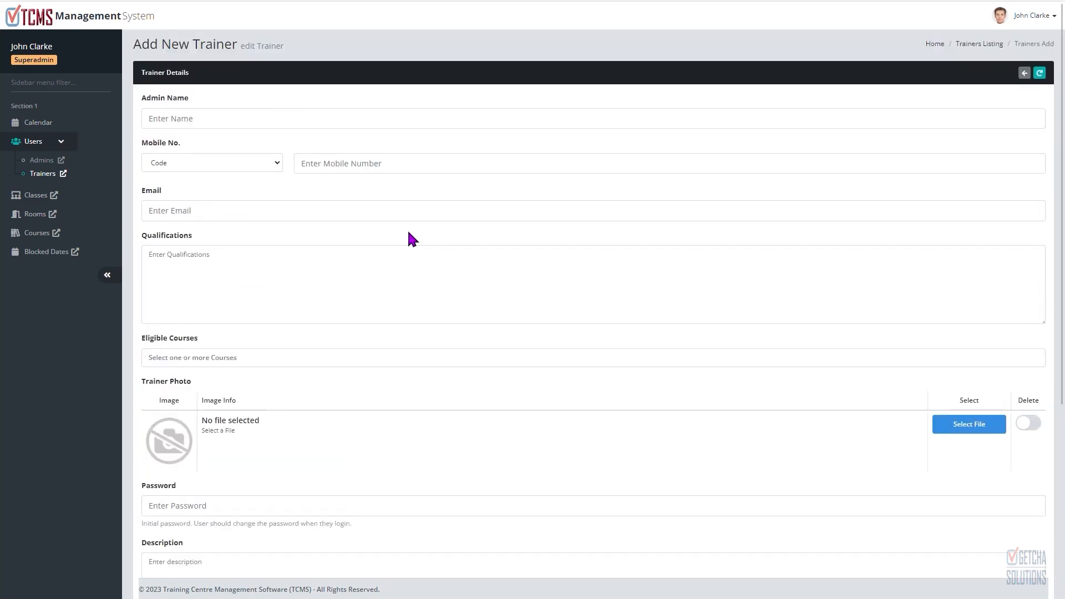
Step: Open the Courses listing, select all loaded entries and bulk-delete them
{"action": "left_click", "coordinate": [39, 233]}
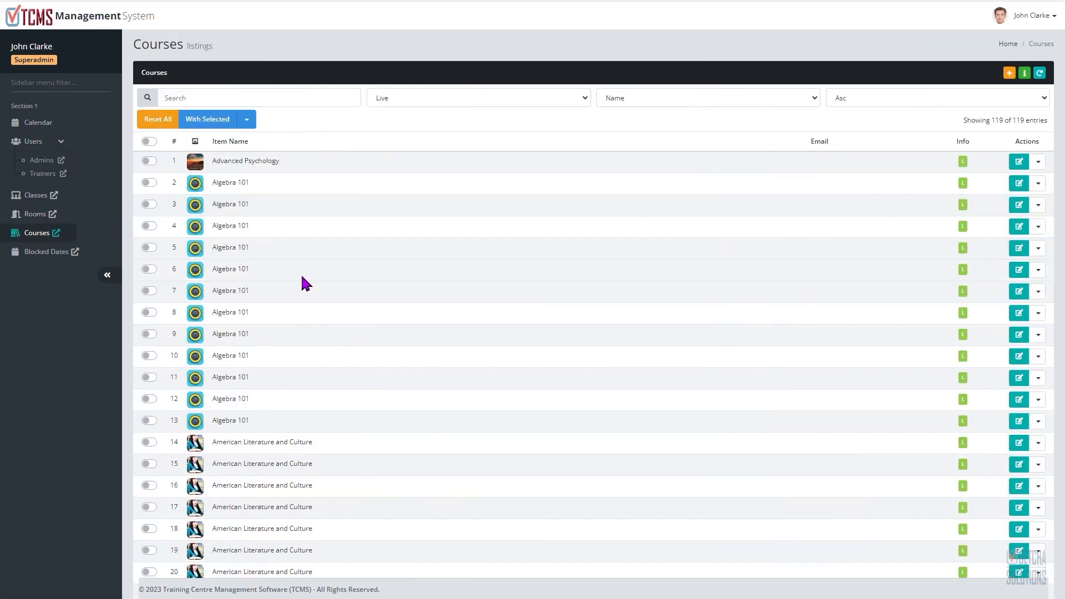
{"action": "scroll", "coordinate": [305, 280], "scroll_direction": "down", "scroll_amount": 4}
{"action": "scroll", "coordinate": [314, 274], "scroll_direction": "up", "scroll_amount": 3}
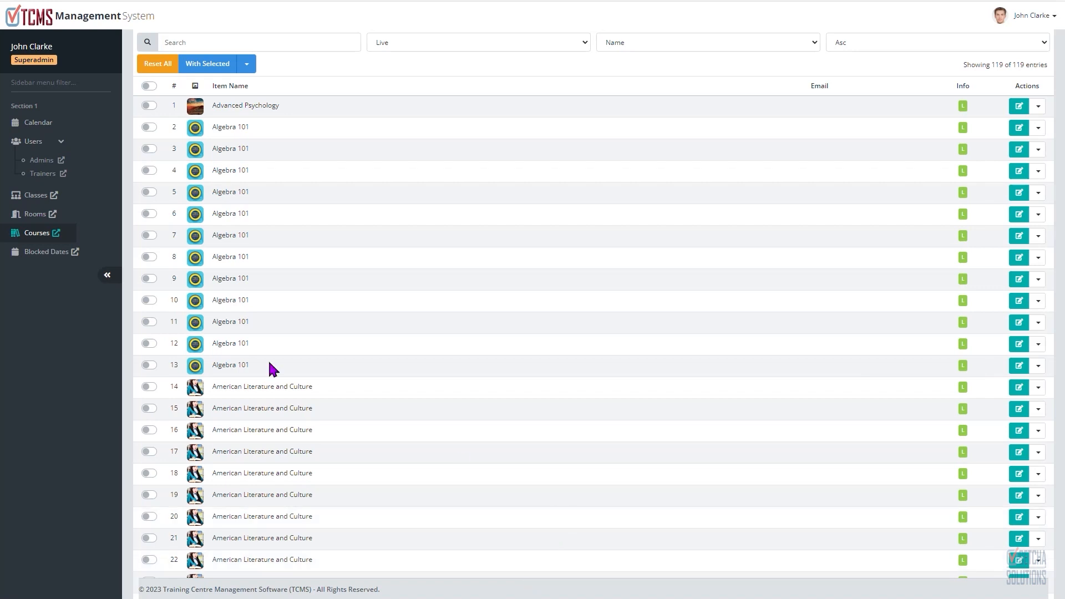
{"action": "left_click", "coordinate": [149, 86]}
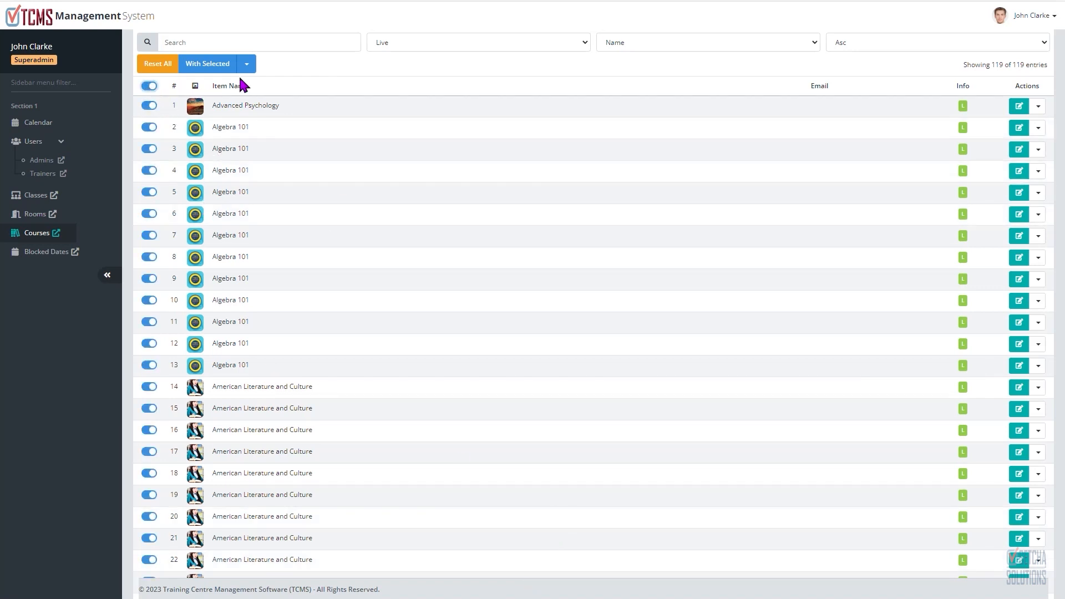
{"action": "left_click", "coordinate": [246, 64]}
{"action": "left_click", "coordinate": [188, 127]}
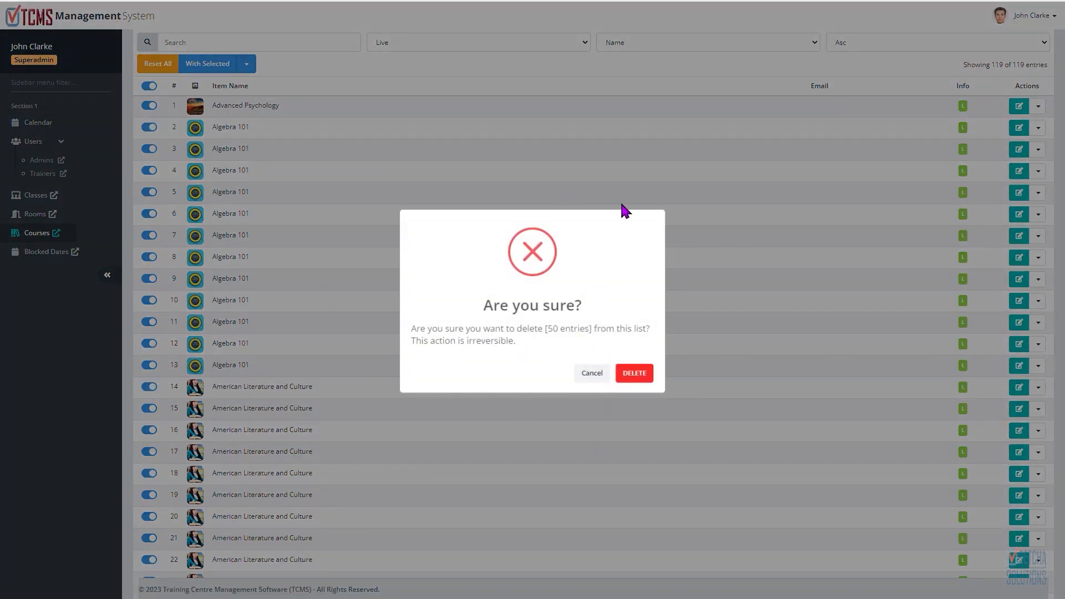
{"action": "left_click", "coordinate": [638, 378]}
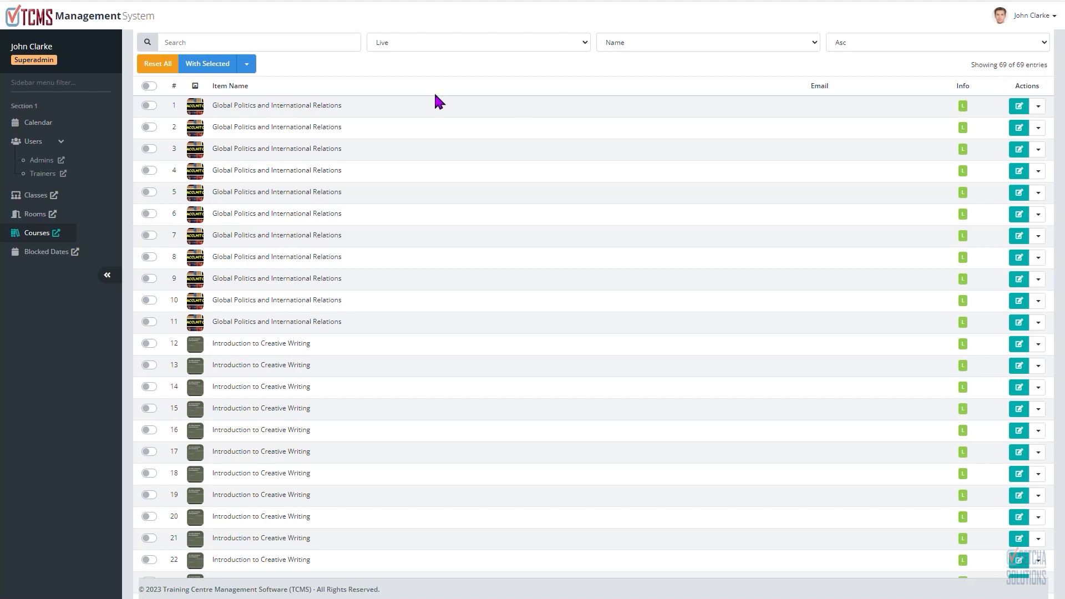
Step: Select all the remaining loaded course entries and delete them
{"action": "left_click", "coordinate": [149, 86]}
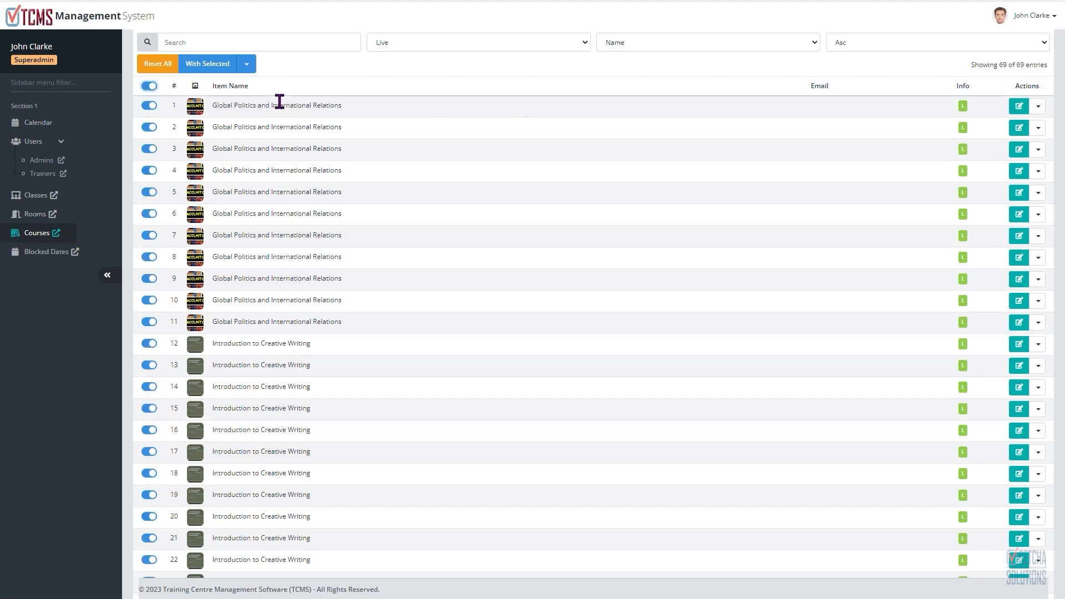
{"action": "left_click", "coordinate": [246, 65]}
{"action": "left_click", "coordinate": [216, 128]}
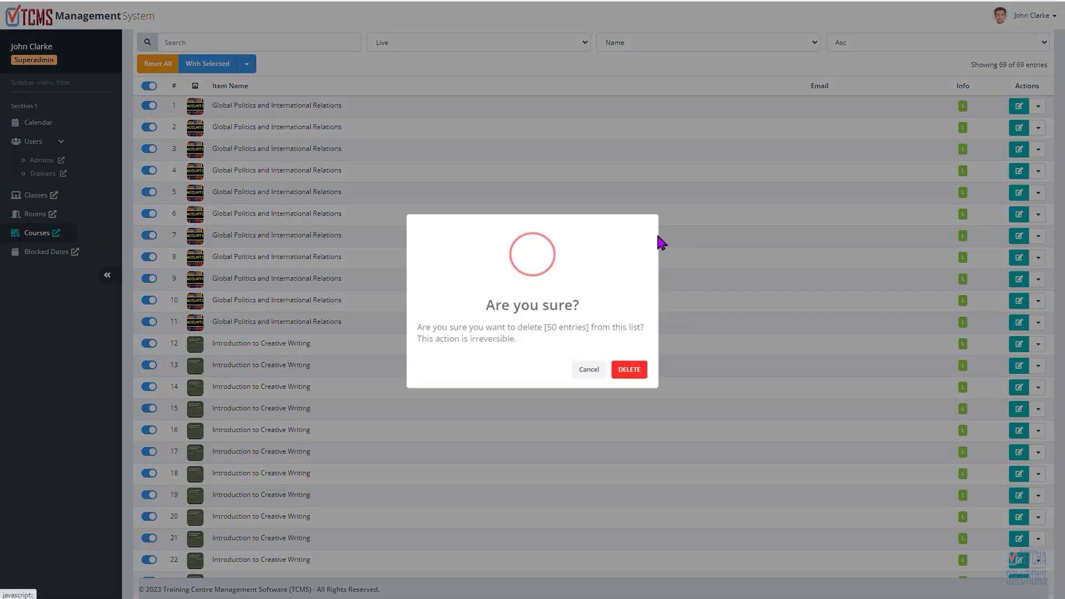
{"action": "left_click", "coordinate": [638, 372]}
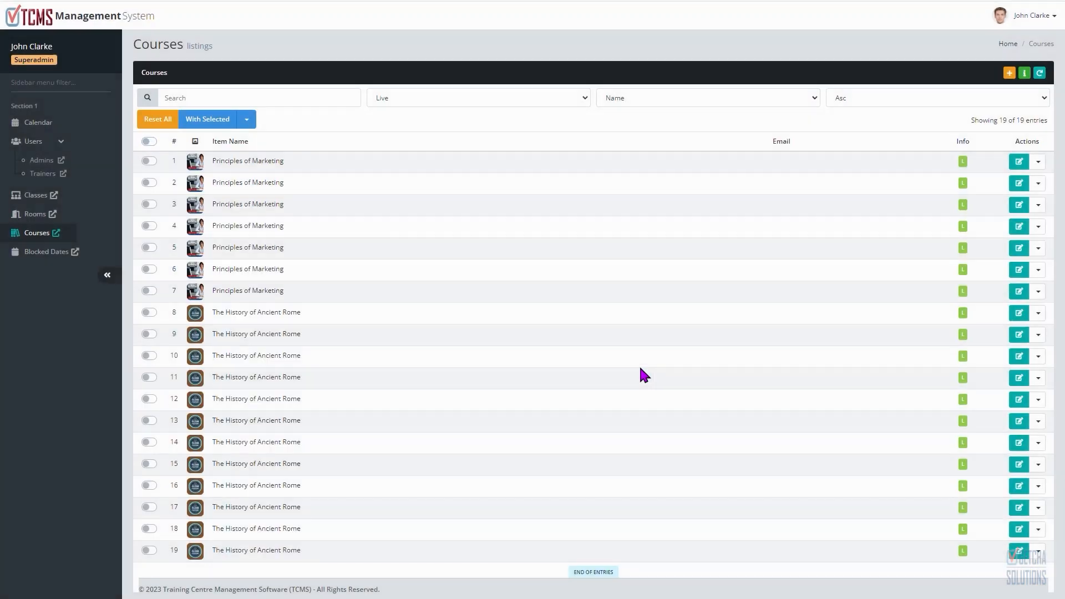
Step: Select the last batch of course entries, delete them, and refresh the Courses listing
{"action": "left_click", "coordinate": [149, 141]}
{"action": "left_click", "coordinate": [248, 121]}
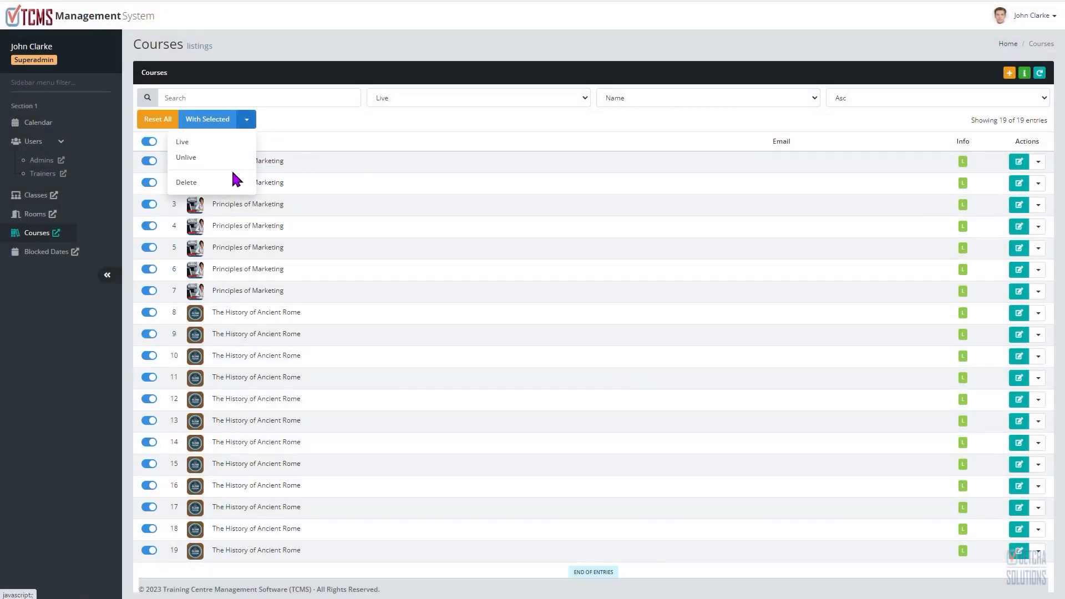
{"action": "left_click", "coordinate": [235, 178]}
{"action": "left_click", "coordinate": [647, 374]}
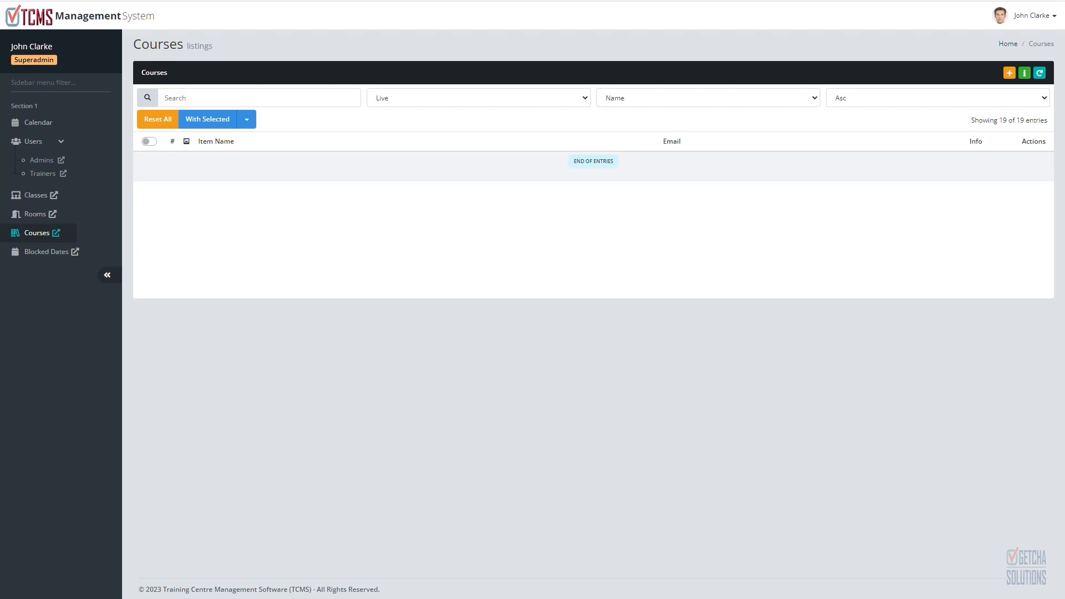
{"action": "left_click", "coordinate": [1039, 73]}
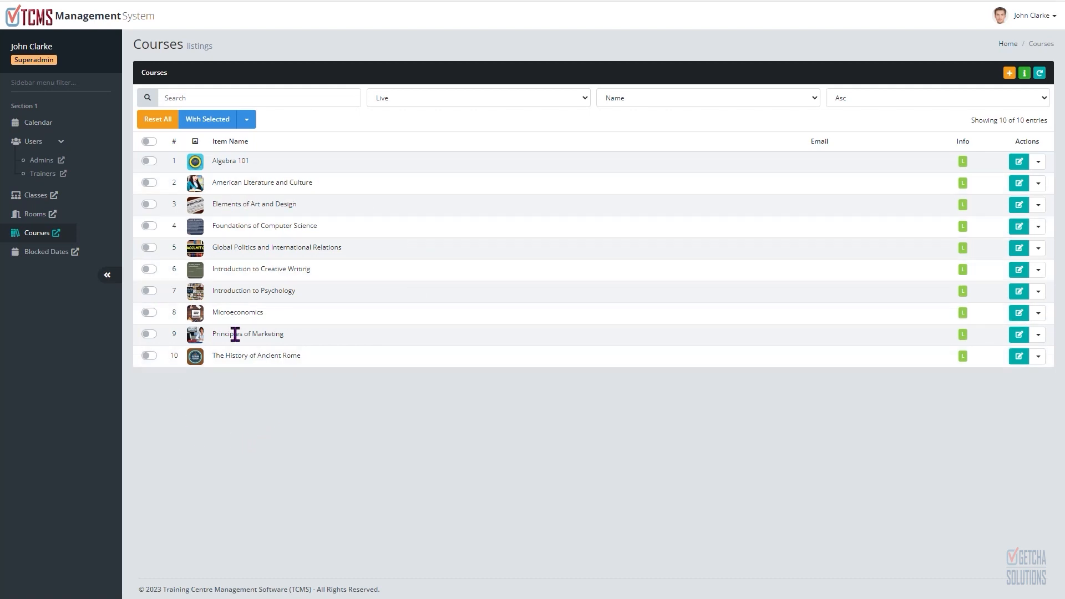
Step: Open the Add New Trainer form from the Trainers listing and add Introduction to Psychology as an eligible course
{"action": "left_click", "coordinate": [47, 178]}
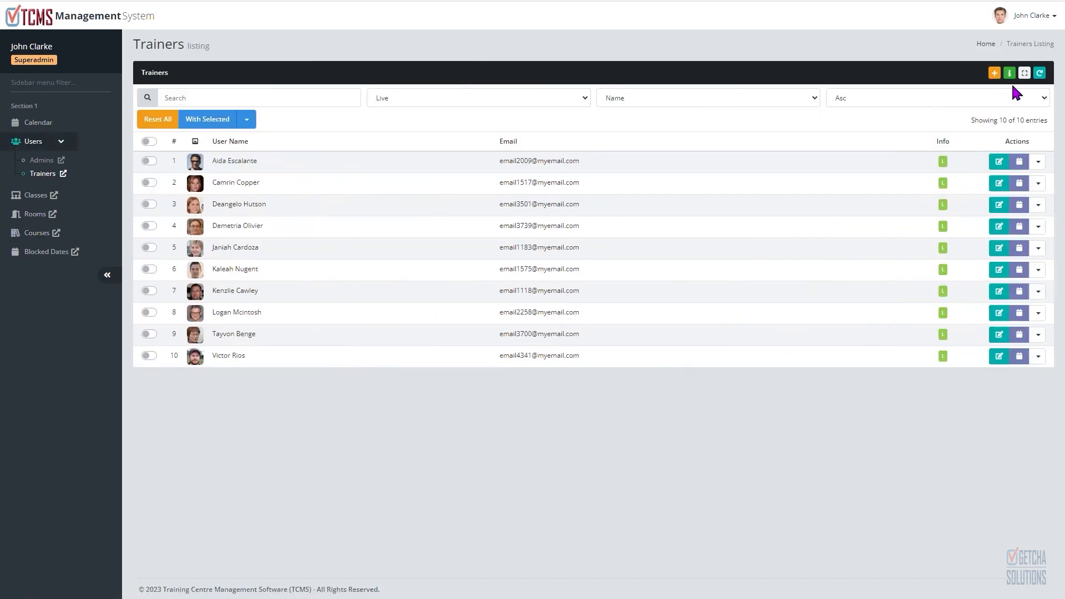
{"action": "left_click", "coordinate": [993, 73]}
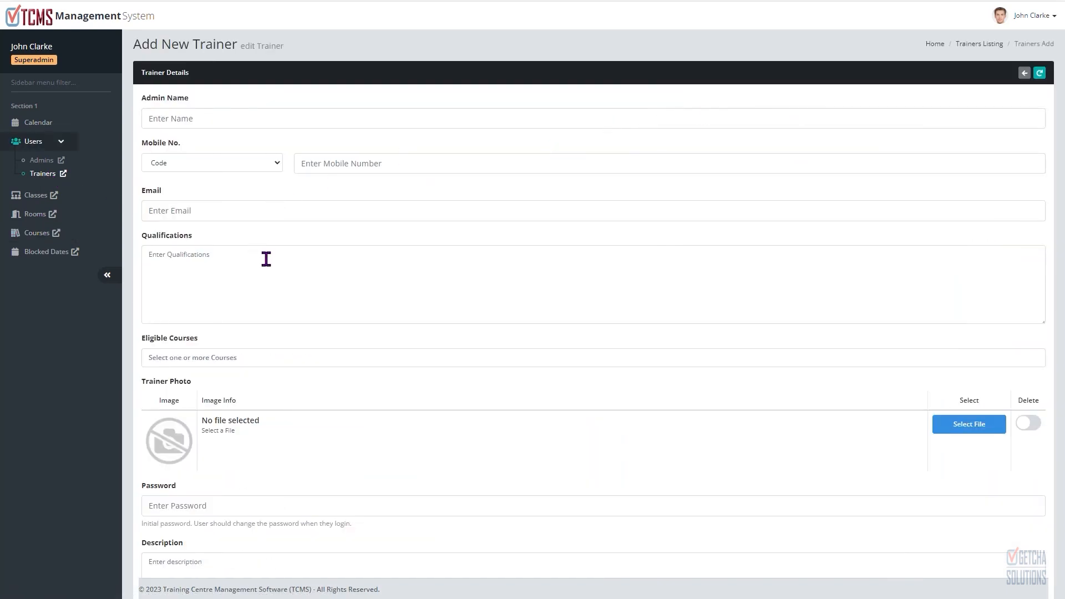
{"action": "scroll", "coordinate": [255, 272], "scroll_direction": "down", "scroll_amount": 1}
{"action": "scroll", "coordinate": [247, 302], "scroll_direction": "up", "scroll_amount": 1}
{"action": "left_click", "coordinate": [247, 357]}
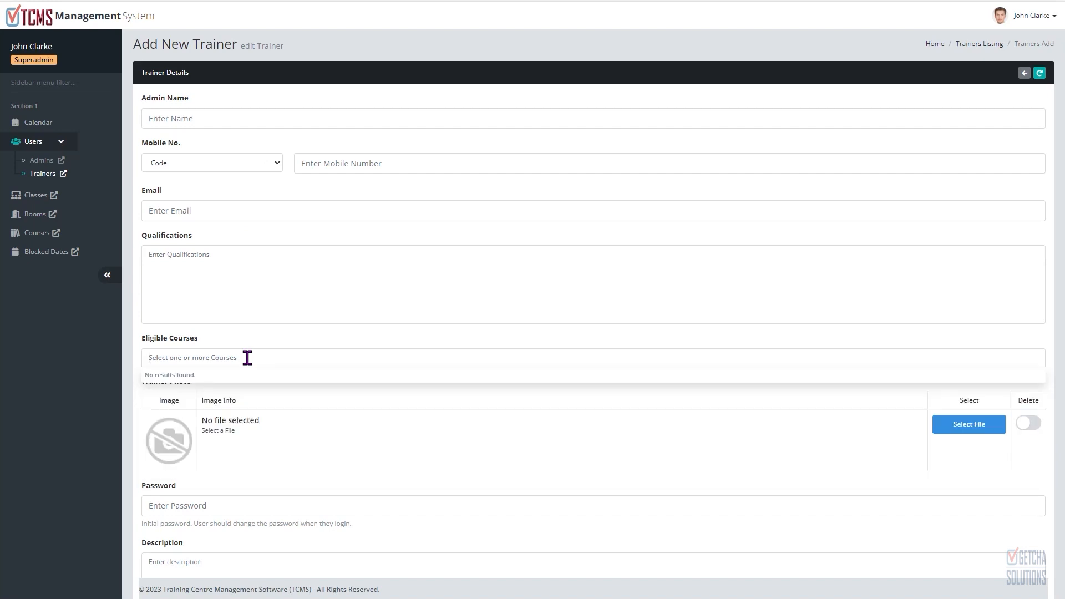
{"action": "type", "text": "psy"}
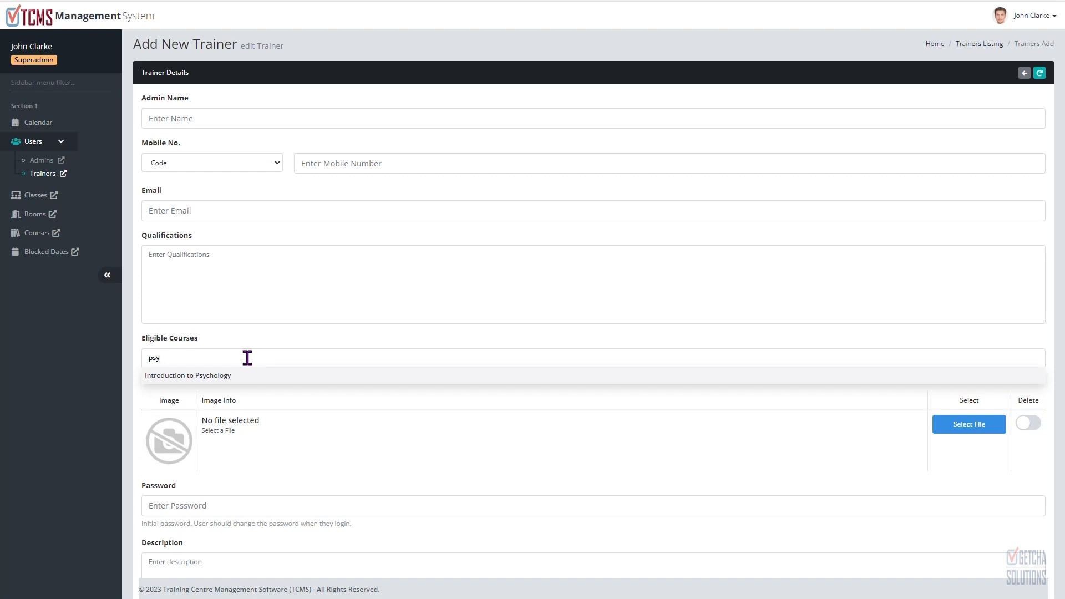
{"action": "left_click", "coordinate": [244, 376]}
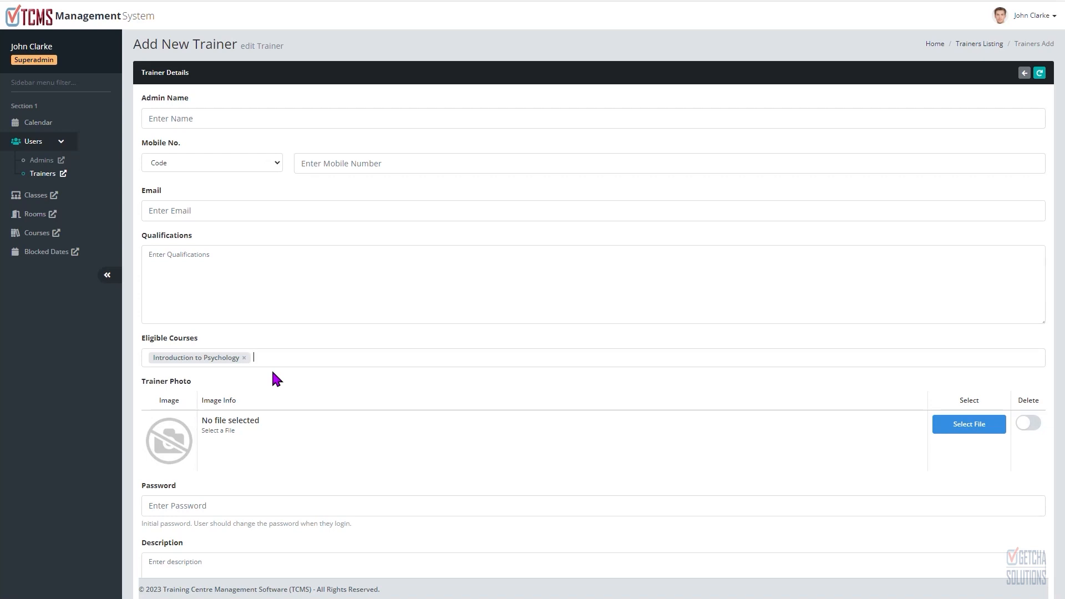
Step: Add Algebra 101 as a second eligible course, then leave the new trainer form without saving
{"action": "left_click", "coordinate": [272, 367]}
{"action": "type", "text": "al"}
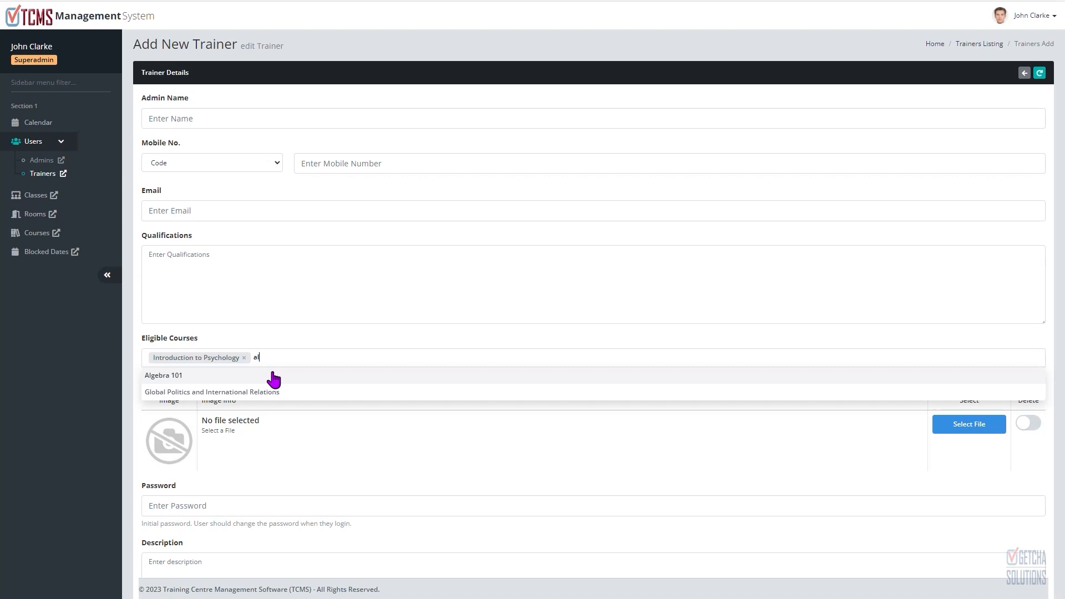
{"action": "left_click", "coordinate": [205, 376]}
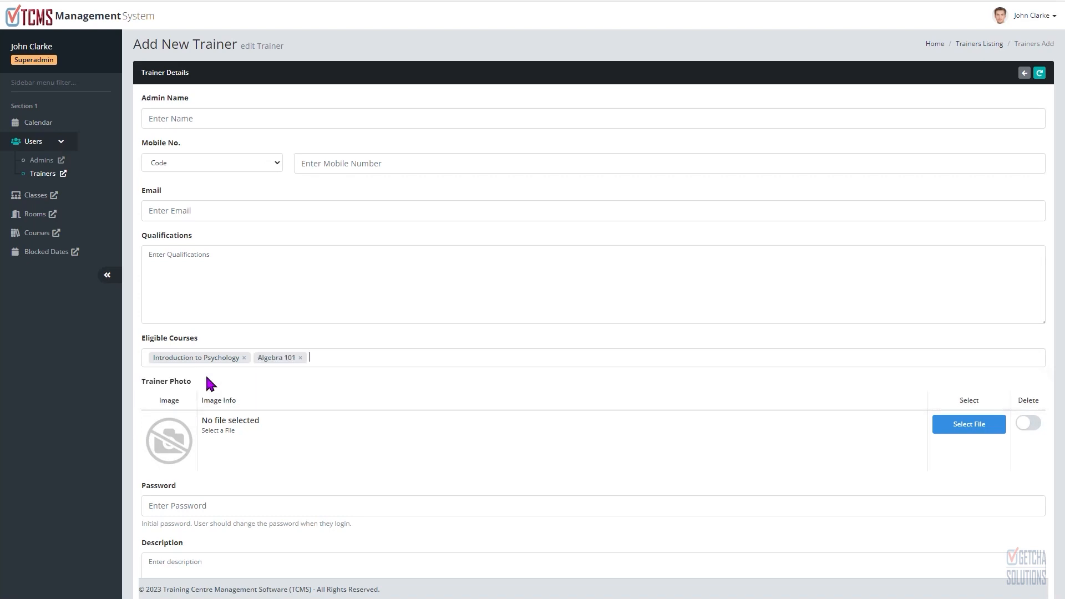
{"action": "scroll", "coordinate": [623, 401], "scroll_direction": "down", "scroll_amount": 5}
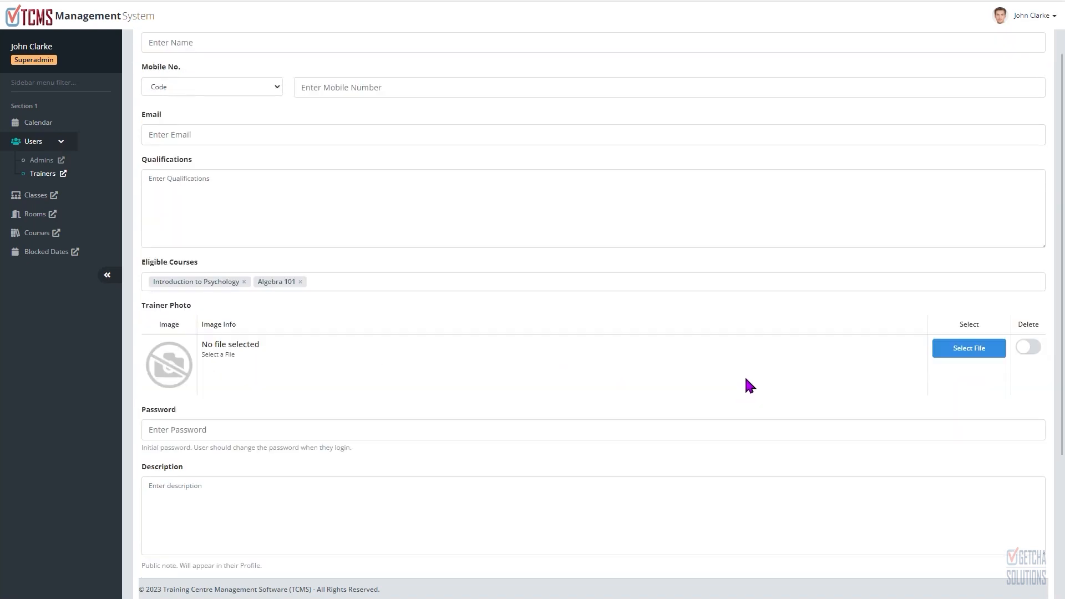
{"action": "scroll", "coordinate": [982, 294], "scroll_direction": "up", "scroll_amount": 5}
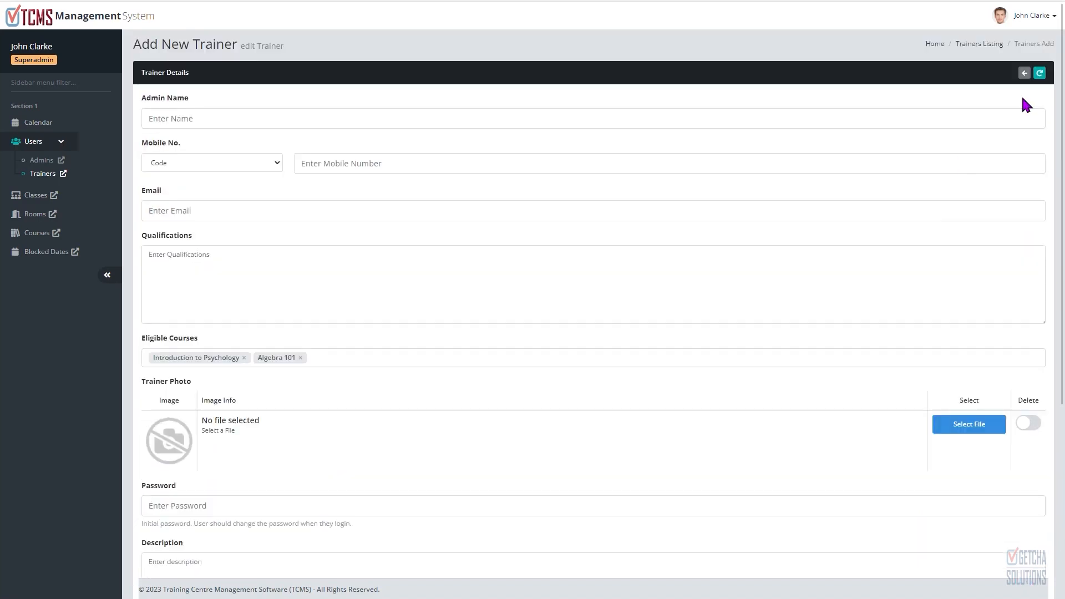
{"action": "left_click", "coordinate": [1025, 73]}
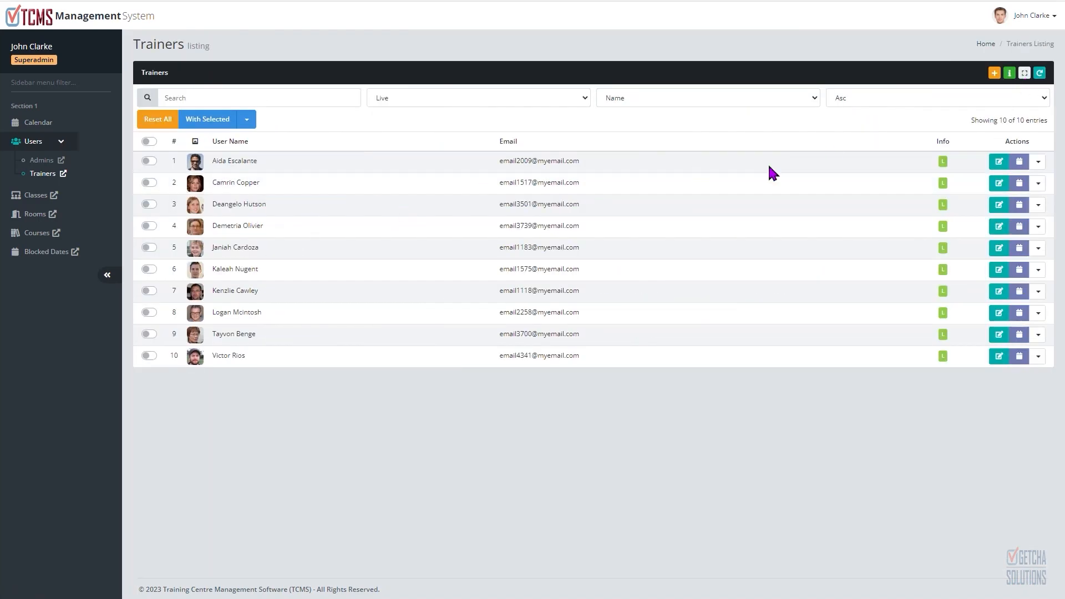
Step: Edit the first trainer in the listing and add Introduction to Psychology to its eligible courses
{"action": "left_click", "coordinate": [999, 163]}
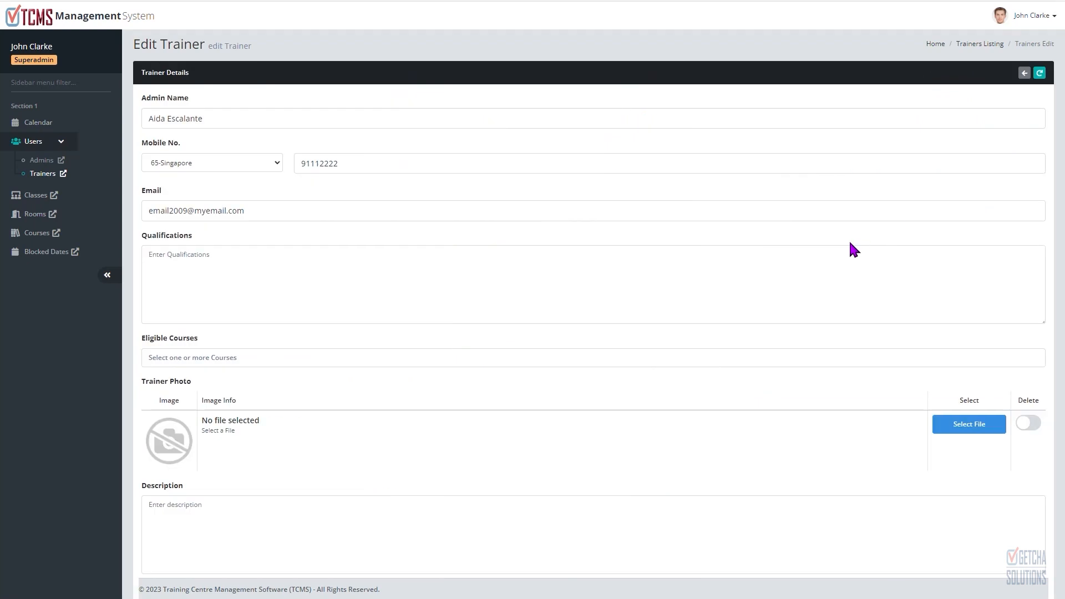
{"action": "scroll", "coordinate": [297, 310], "scroll_direction": "down", "scroll_amount": 3}
{"action": "left_click", "coordinate": [221, 250]}
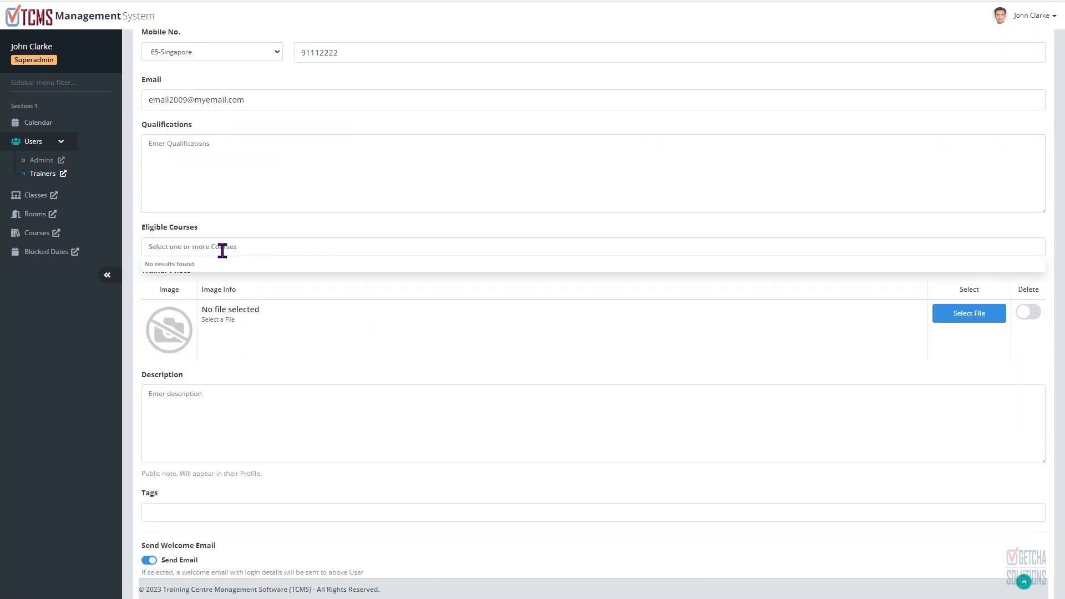
{"action": "type", "text": "p"}
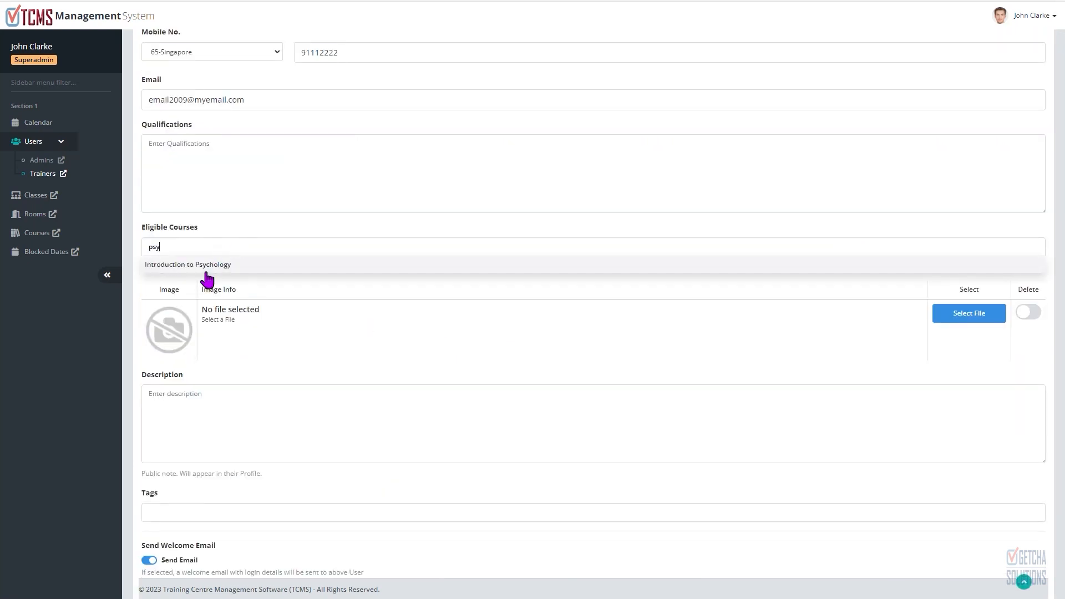
{"action": "type", "text": "sy"}
{"action": "left_click", "coordinate": [208, 265]}
Step: Add Algebra 101 to the first trainer's eligible courses and save the trainer
{"action": "type", "text": "a"}
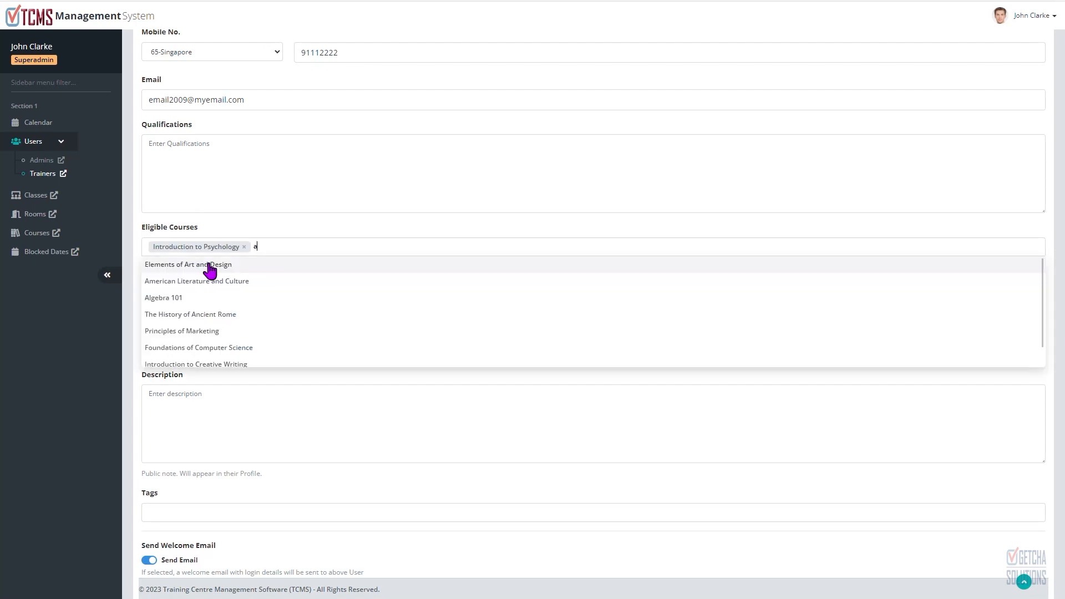
{"action": "type", "text": "lge"}
{"action": "left_click", "coordinate": [208, 262]}
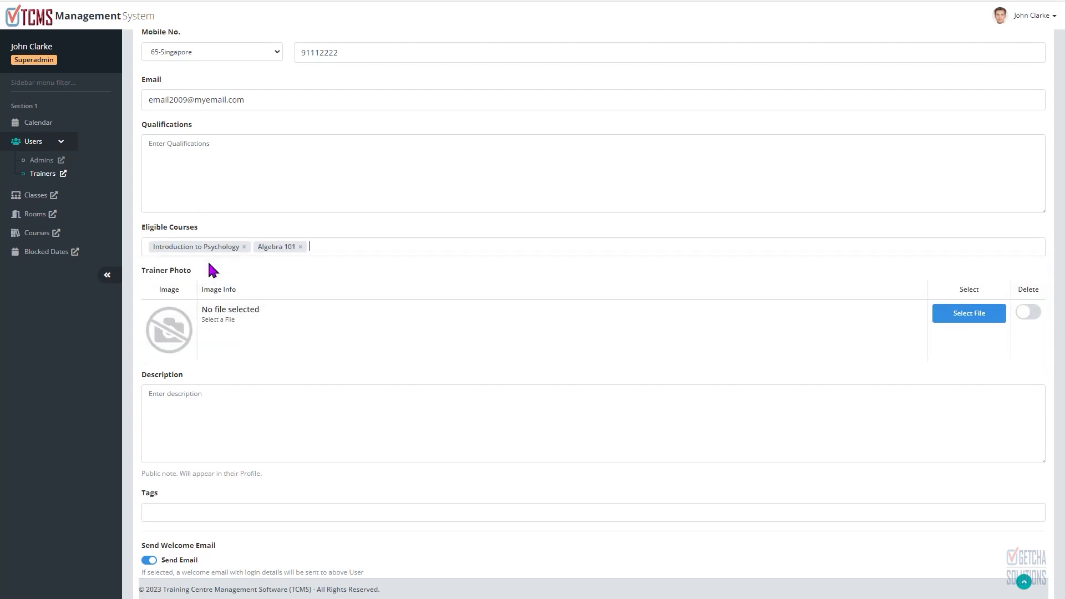
{"action": "scroll", "coordinate": [668, 335], "scroll_direction": "down", "scroll_amount": 2}
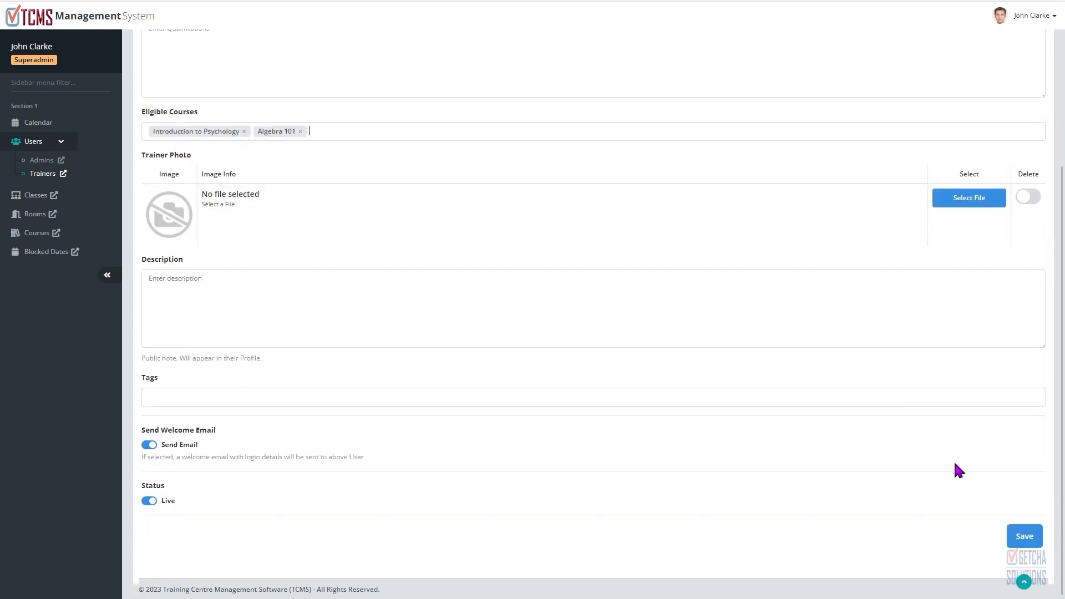
{"action": "left_click", "coordinate": [1024, 537]}
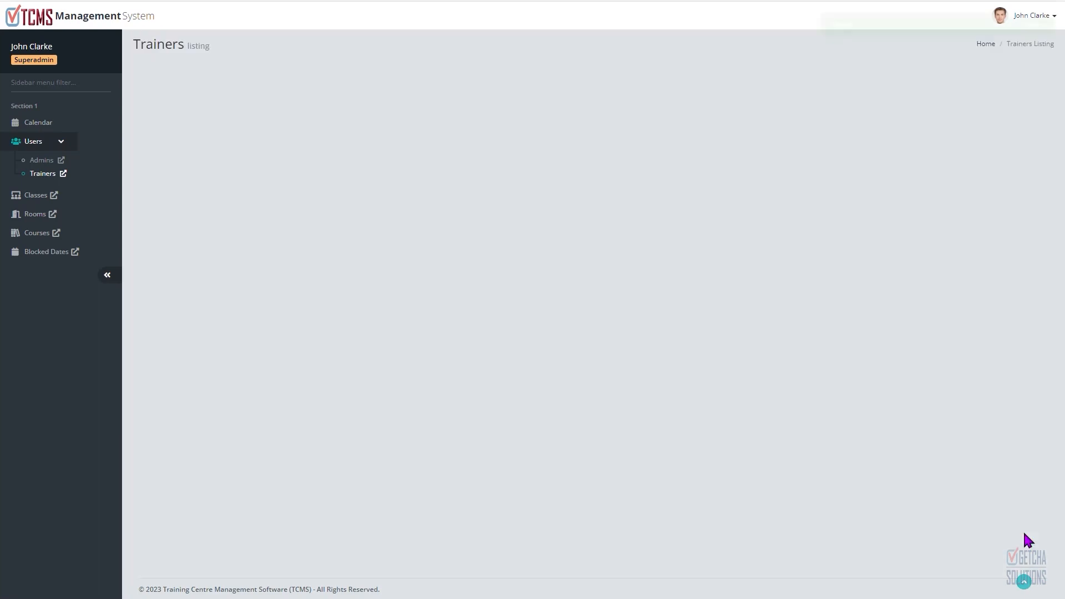
Step: Reopen the first trainer's edit form to review its eligible courses, then open the Classes listing
{"action": "left_click", "coordinate": [1001, 162]}
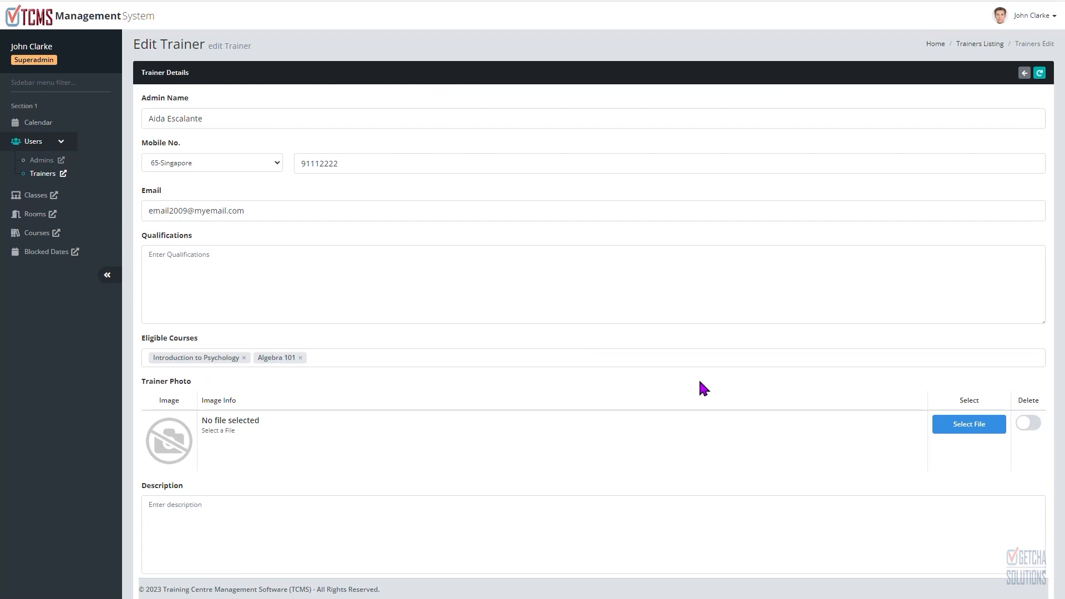
{"action": "scroll", "coordinate": [699, 377], "scroll_direction": "down", "scroll_amount": 4}
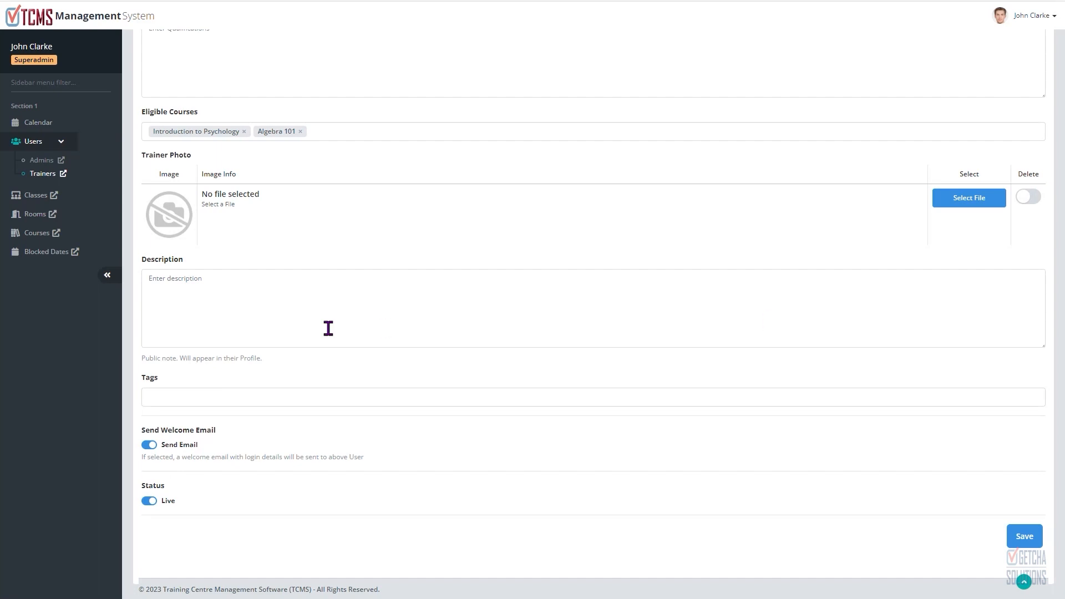
{"action": "left_click", "coordinate": [37, 195]}
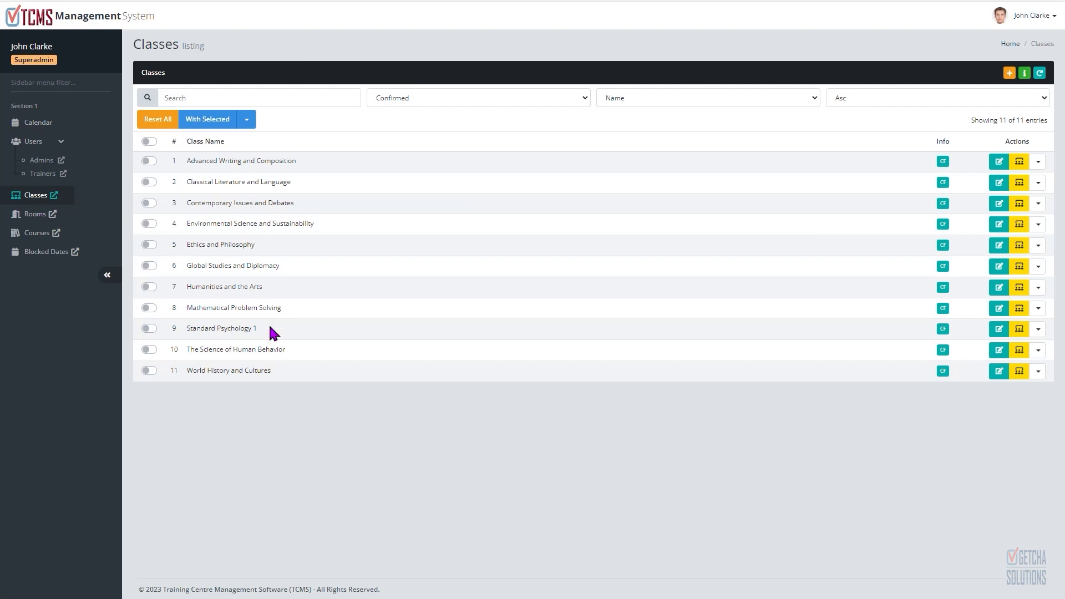
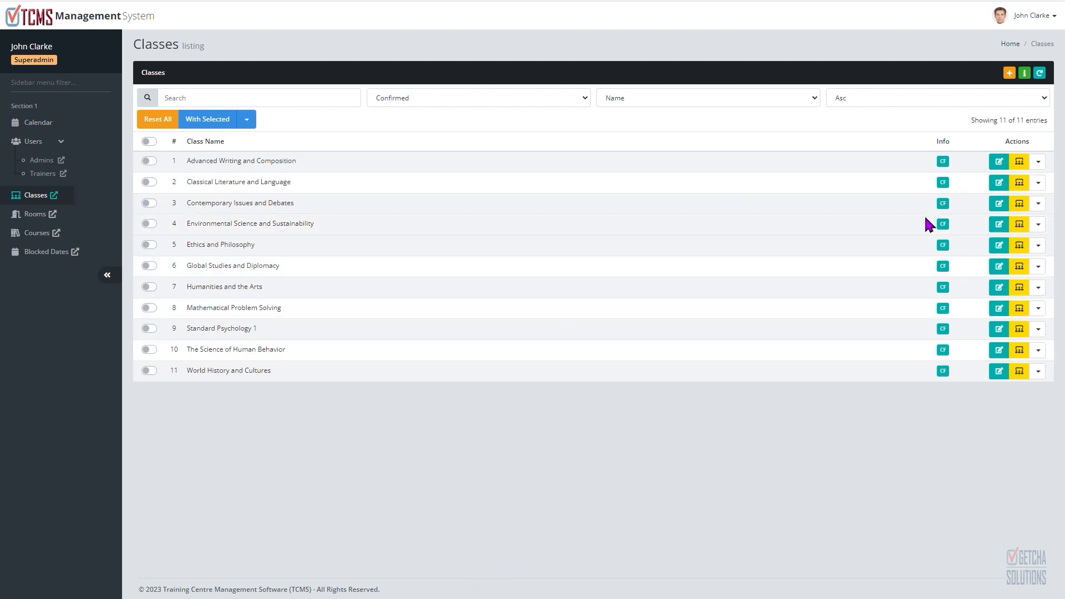
Step: Start a new class and fill in its name as Advanced Psychology, copied from the notes file
{"action": "left_click", "coordinate": [1008, 74]}
{"action": "key", "text": "alt+Tab"}
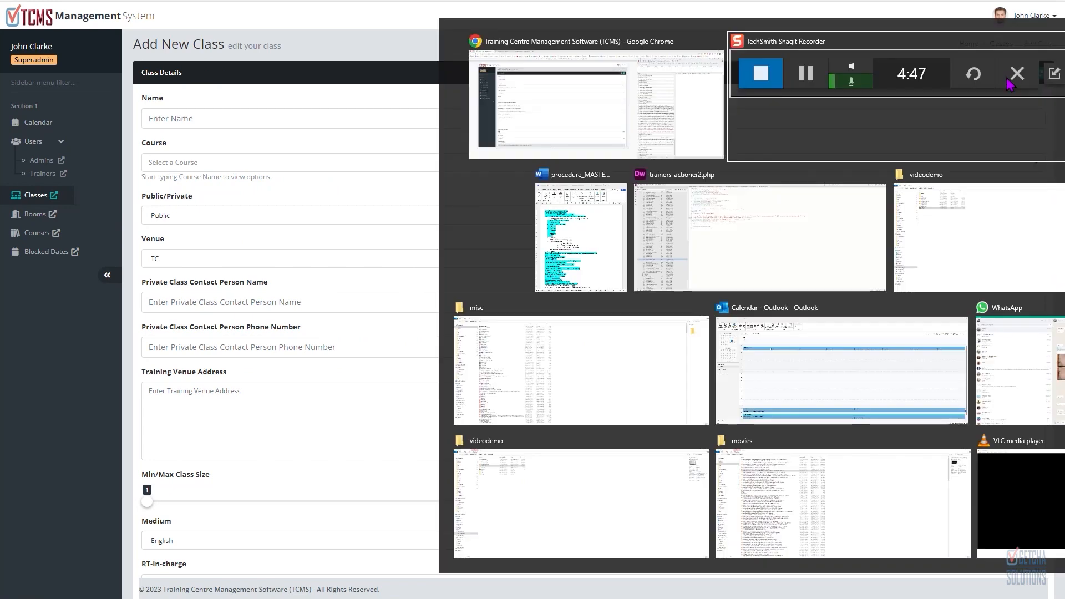
{"action": "left_click", "coordinate": [566, 49]}
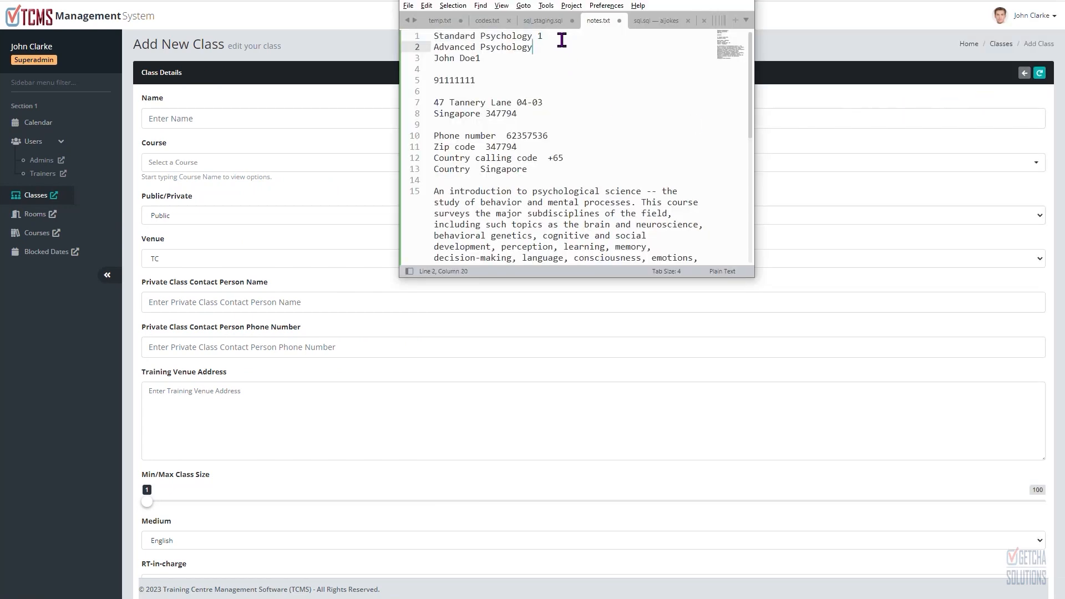
{"action": "left_click_drag", "start_coordinate": [557, 34], "coordinate": [402, 56]}
{"action": "key", "text": "ctrl+c"}
{"action": "left_click", "coordinate": [235, 113]}
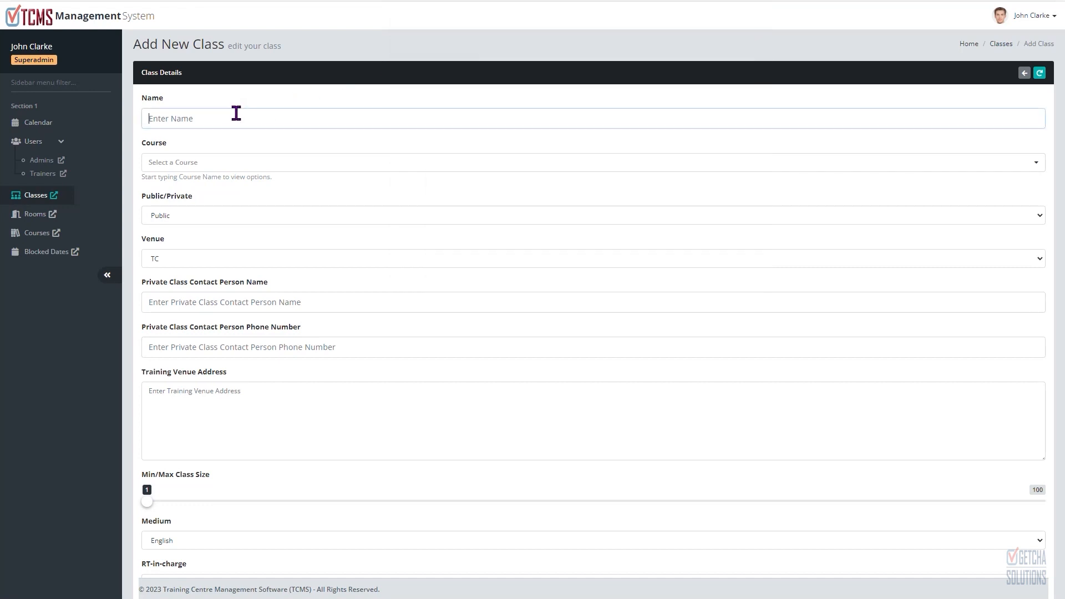
{"action": "key", "text": "ctrl+v"}
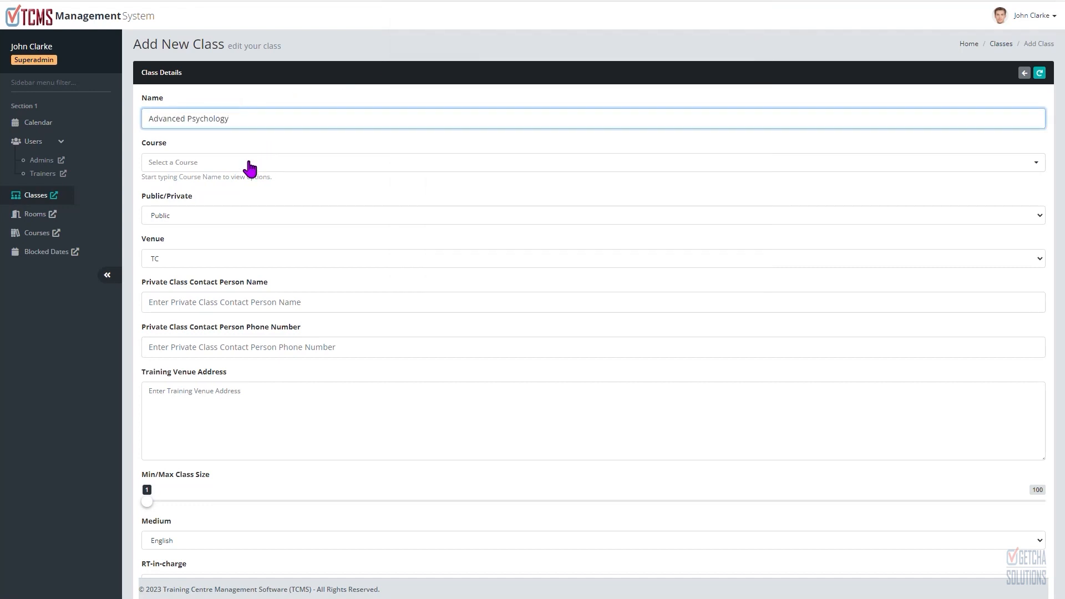
Step: Search the course list for psy and choose Introduction to Psychology as the class's course
{"action": "left_click", "coordinate": [249, 164]}
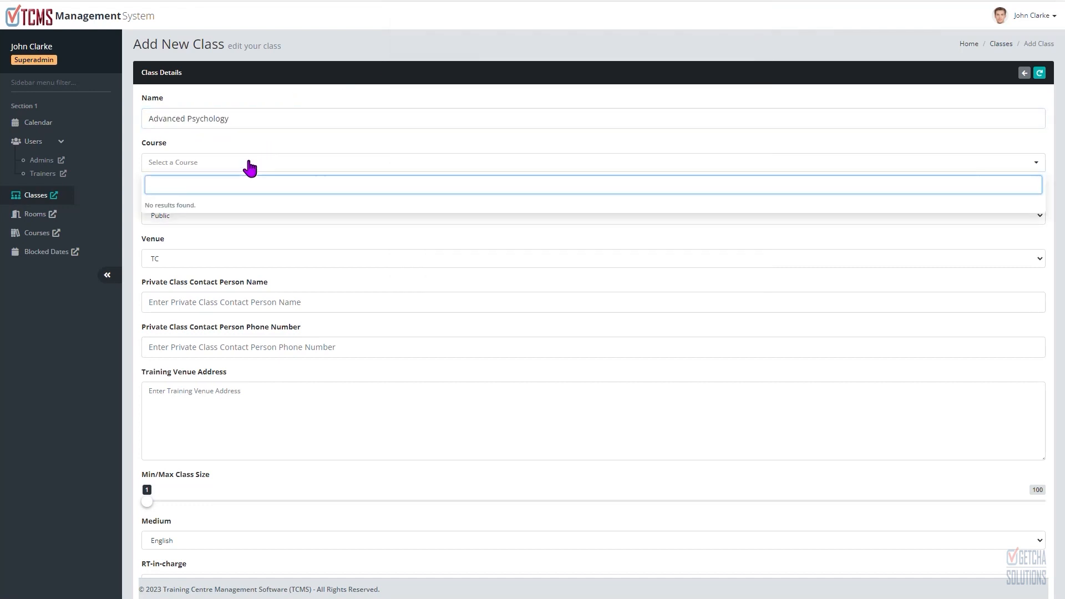
{"action": "type", "text": "P"}
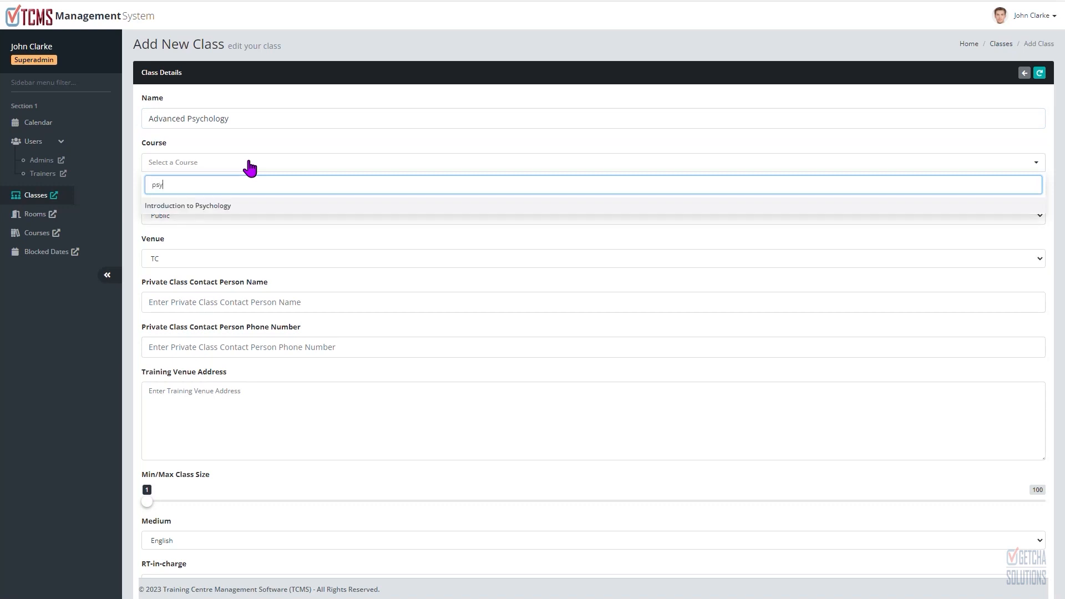
{"action": "left_click", "coordinate": [232, 205]}
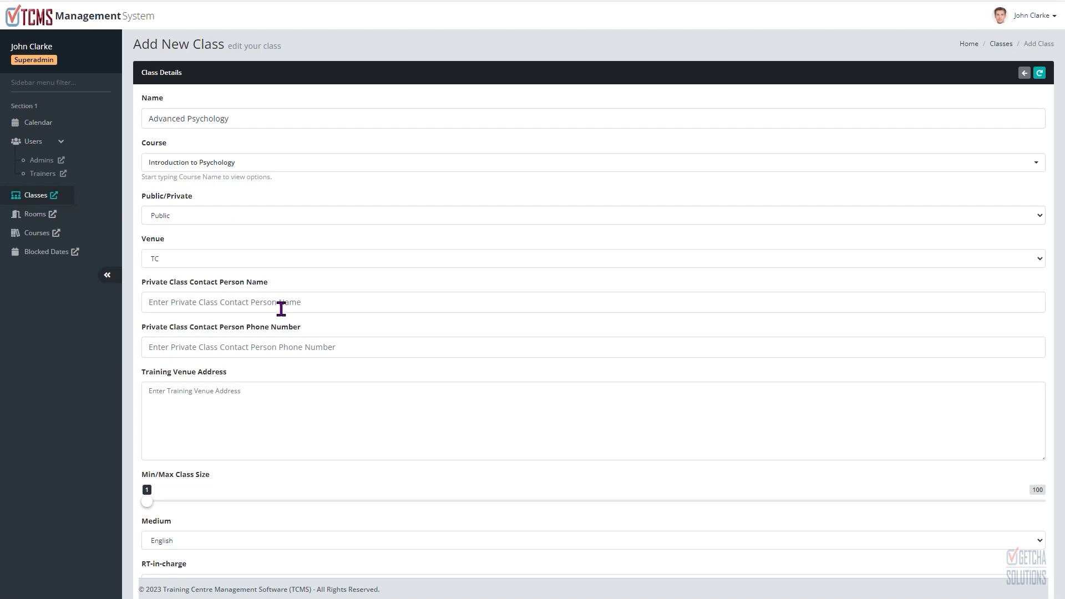
Step: Open the Public/Private and Venue lists to view their options, keeping Public and TC
{"action": "left_click", "coordinate": [281, 309]}
{"action": "left_click", "coordinate": [210, 214]}
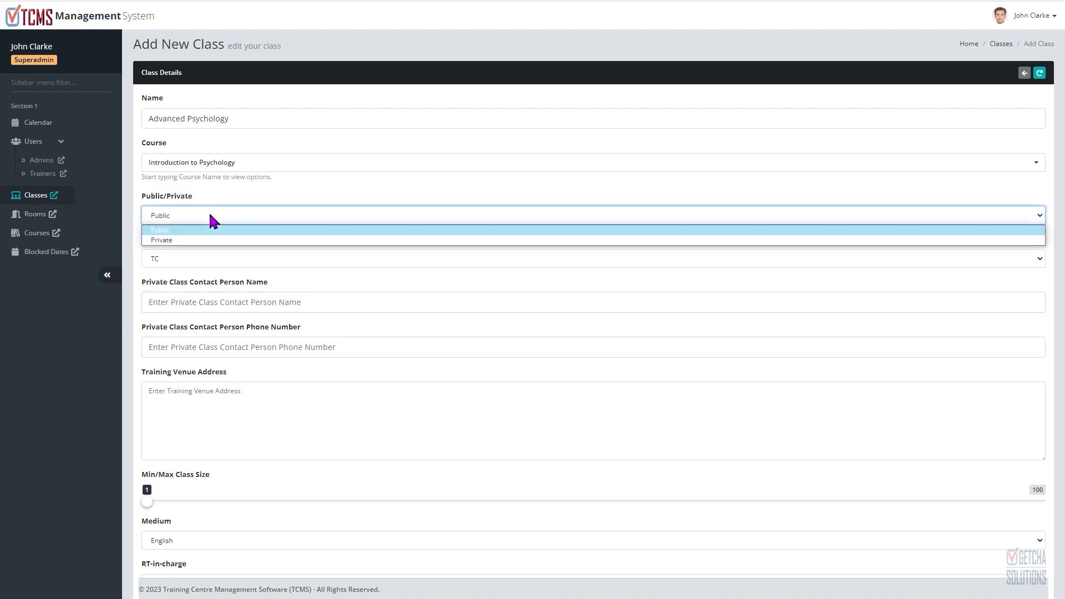
{"action": "left_click", "coordinate": [209, 215]}
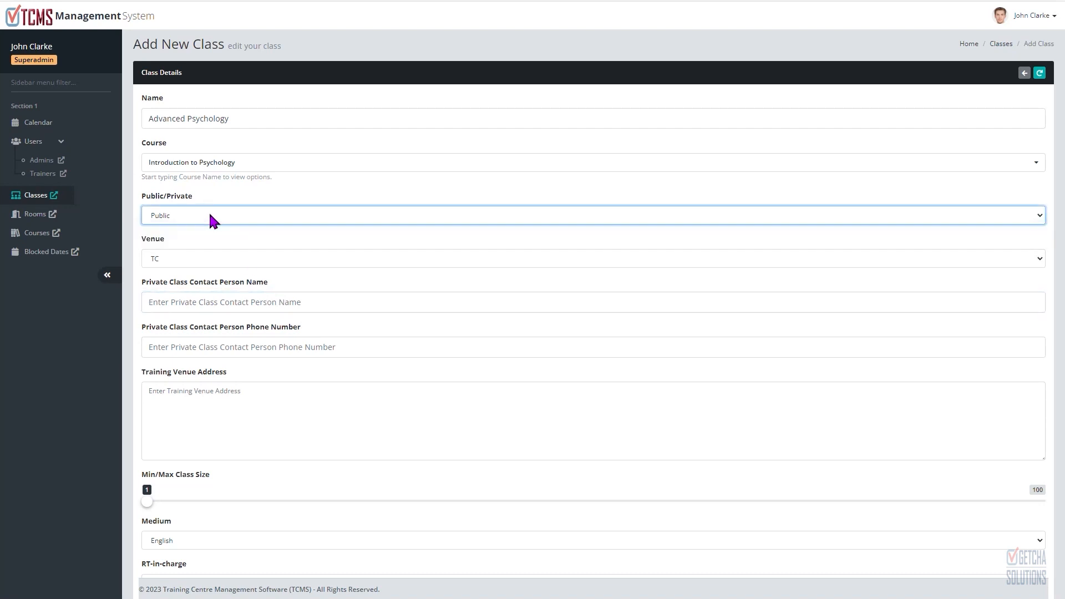
{"action": "left_click", "coordinate": [208, 261]}
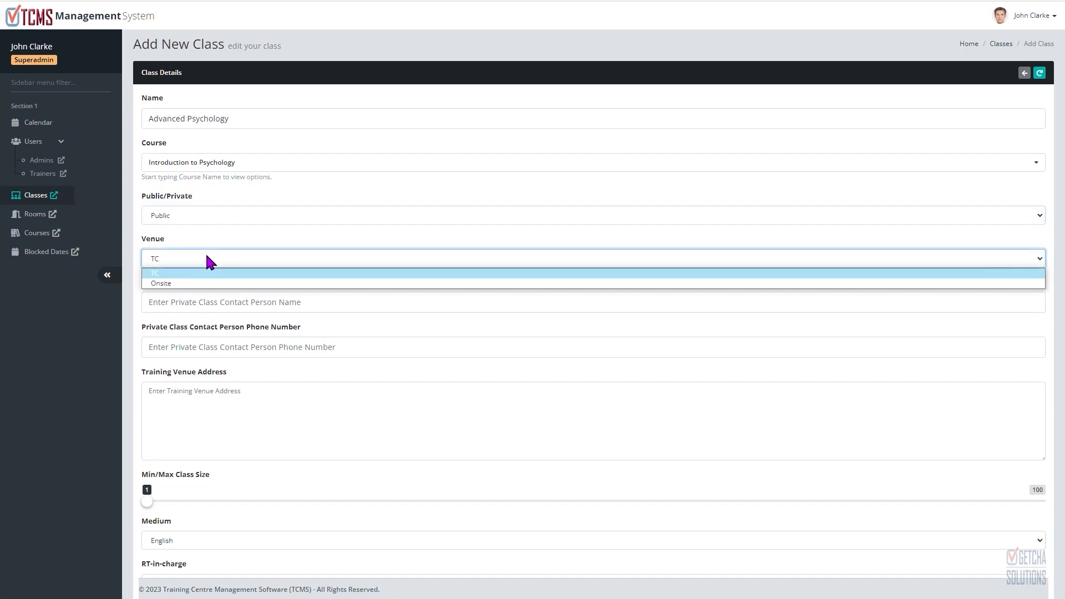
{"action": "left_click", "coordinate": [208, 259]}
{"action": "left_click", "coordinate": [208, 259]}
{"action": "left_click", "coordinate": [208, 260]}
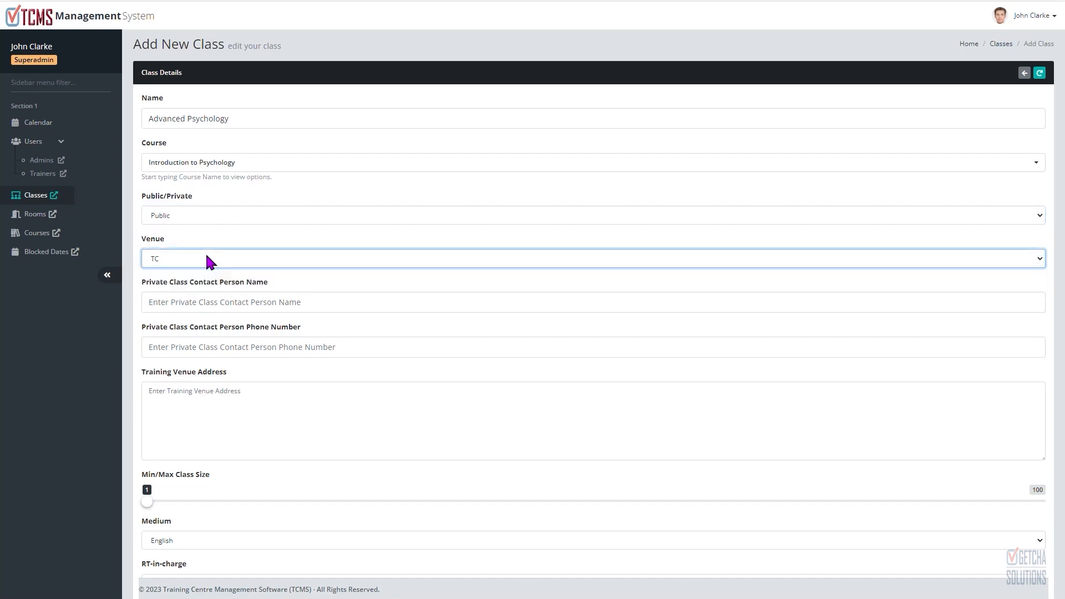
Step: Copy the contact person's name from the notes and paste it as the private class contact person name
{"action": "key", "text": "alt+Tab"}
{"action": "left_click", "coordinate": [792, 144]}
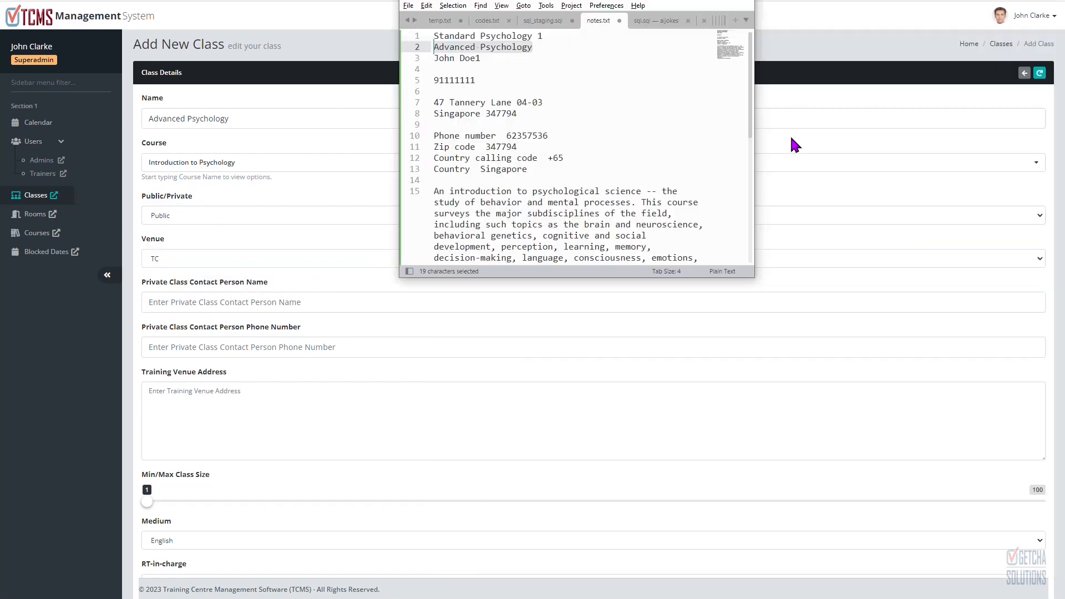
{"action": "left_click_drag", "start_coordinate": [486, 58], "coordinate": [433, 59]}
{"action": "key", "text": "ctrl+c"}
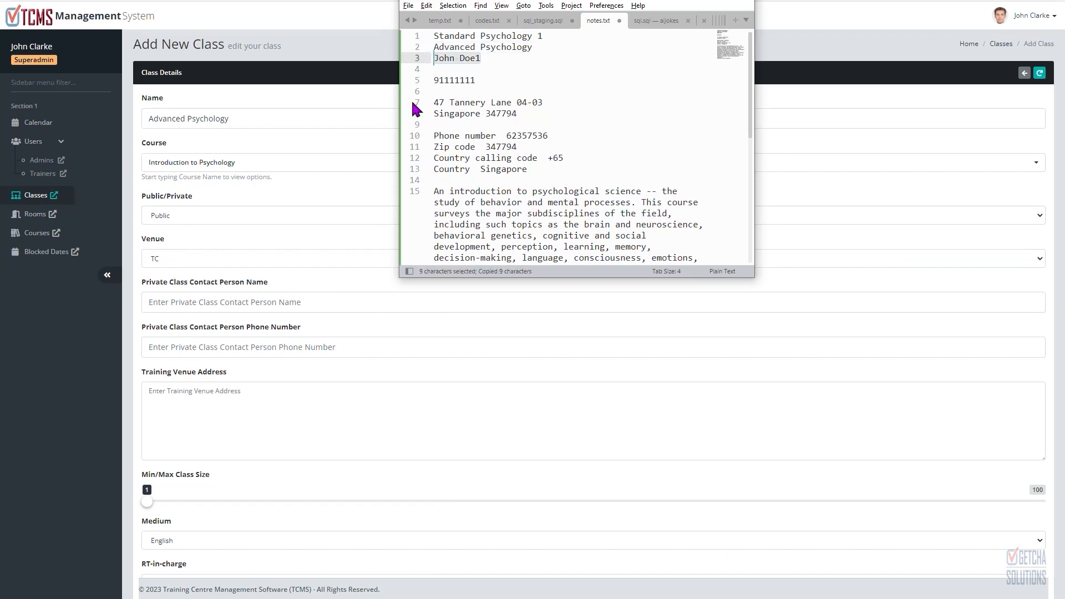
{"action": "left_click", "coordinate": [232, 302]}
{"action": "key", "text": "ctrl+v"}
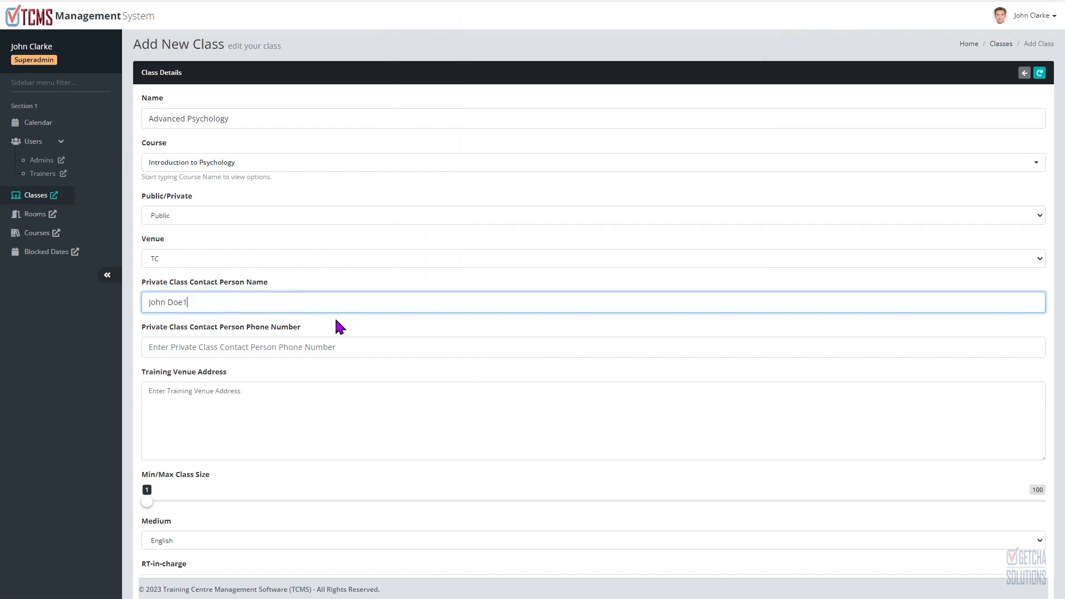
Step: Enter the contact person's phone number and paste the training venue address copied from the notes
{"action": "left_click", "coordinate": [330, 347]}
{"action": "type", "text": "91111111"}
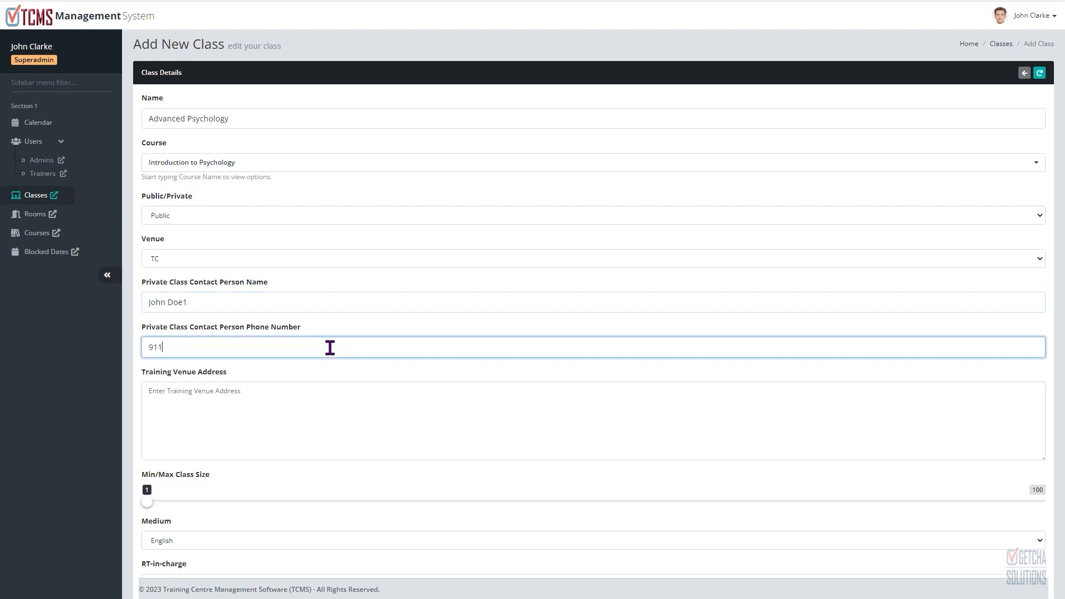
{"action": "left_click", "coordinate": [323, 391]}
{"action": "key", "text": "alt+Tab"}
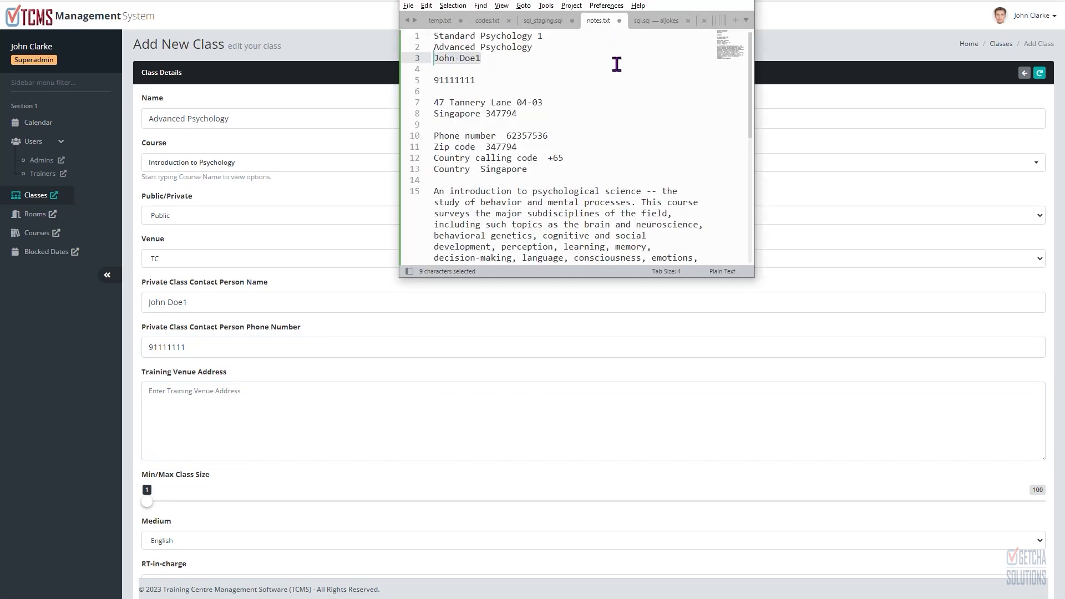
{"action": "left_click_drag", "start_coordinate": [531, 115], "coordinate": [408, 103]}
{"action": "key", "text": "ctrl+c"}
{"action": "key", "text": "alt+Tab"}
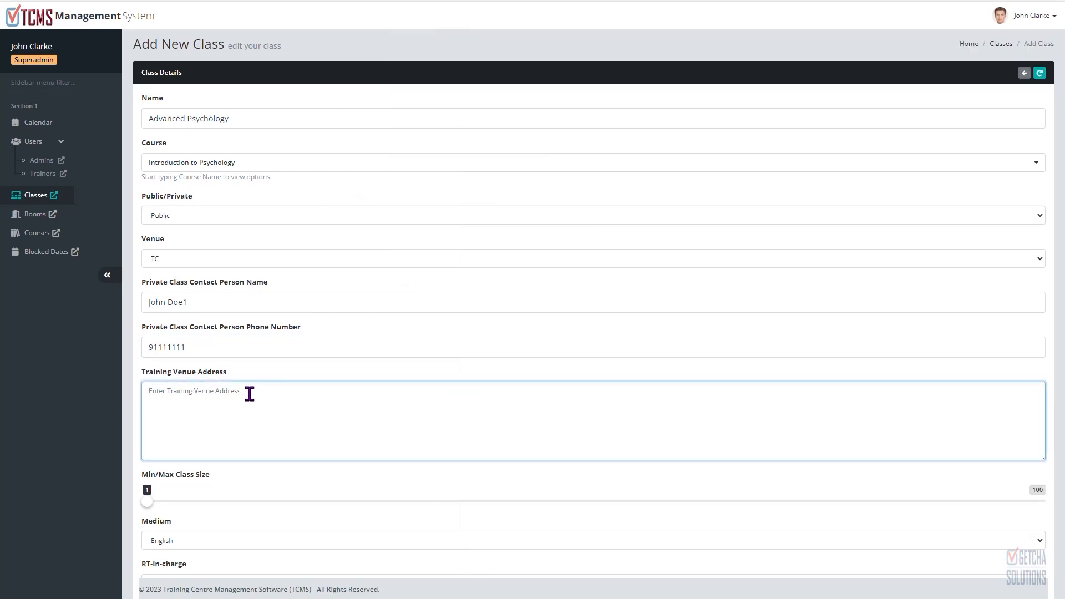
{"action": "key", "text": "ctrl+v"}
Step: Set the minimum and maximum class size to 10 and 50
{"action": "scroll", "coordinate": [584, 219], "scroll_direction": "down", "scroll_amount": 5}
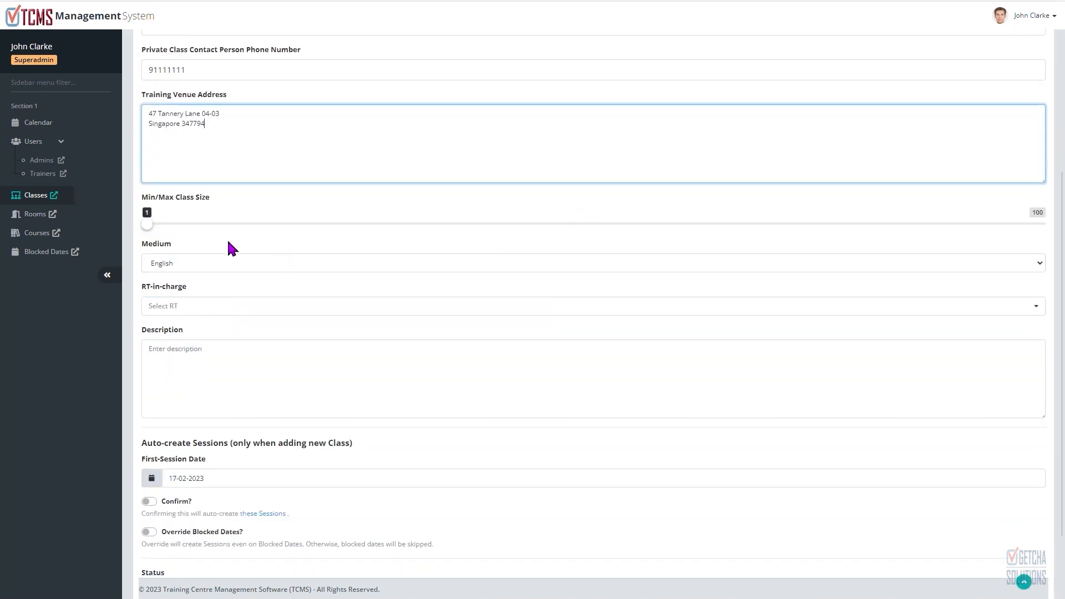
{"action": "left_click", "coordinate": [161, 225]}
{"action": "left_click_drag", "start_coordinate": [469, 233], "coordinate": [583, 239]}
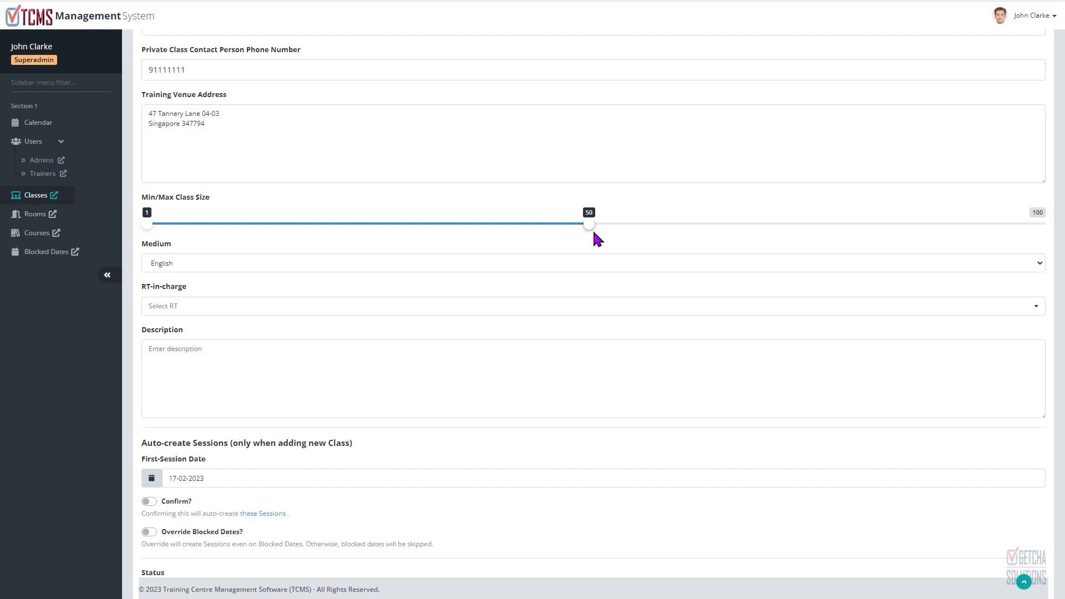
{"action": "left_click_drag", "start_coordinate": [147, 225], "coordinate": [235, 233]}
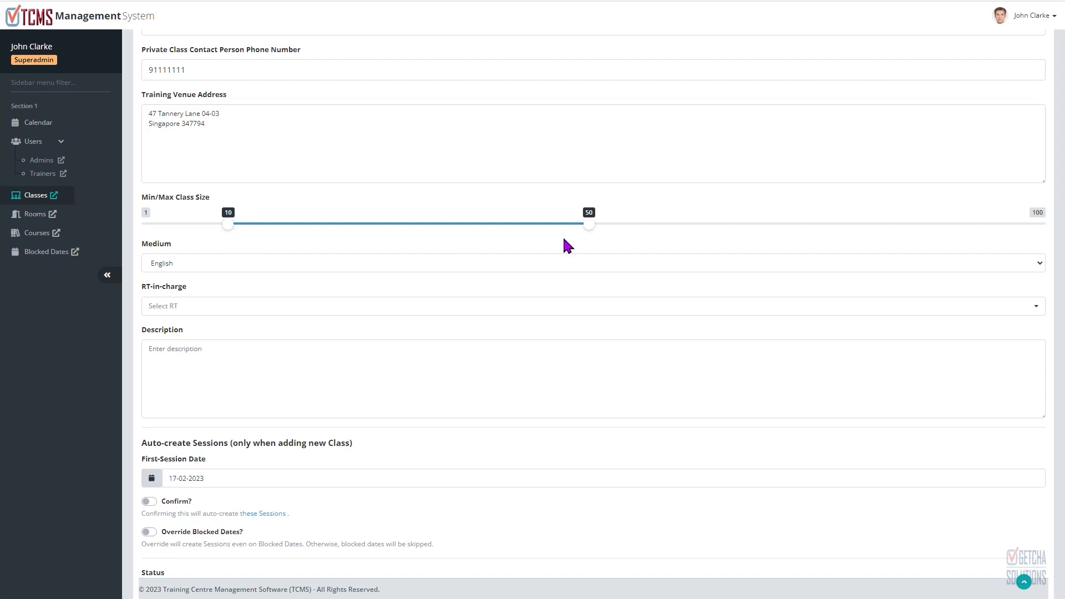
Step: Keep English as the medium and paste the psychology course introduction text from the notes into the description
{"action": "left_click", "coordinate": [215, 265]}
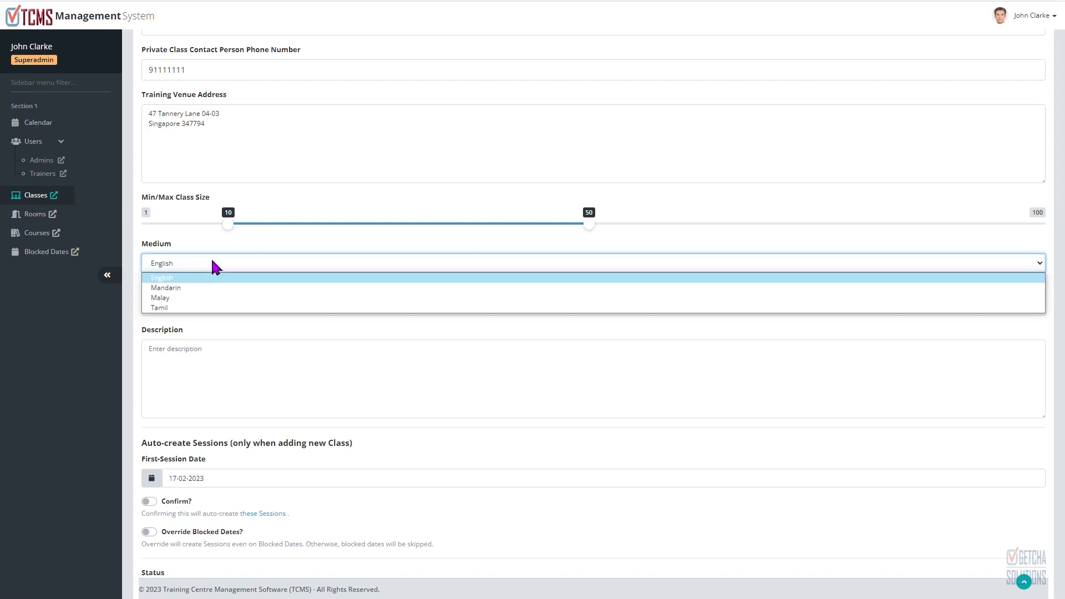
{"action": "left_click", "coordinate": [212, 261]}
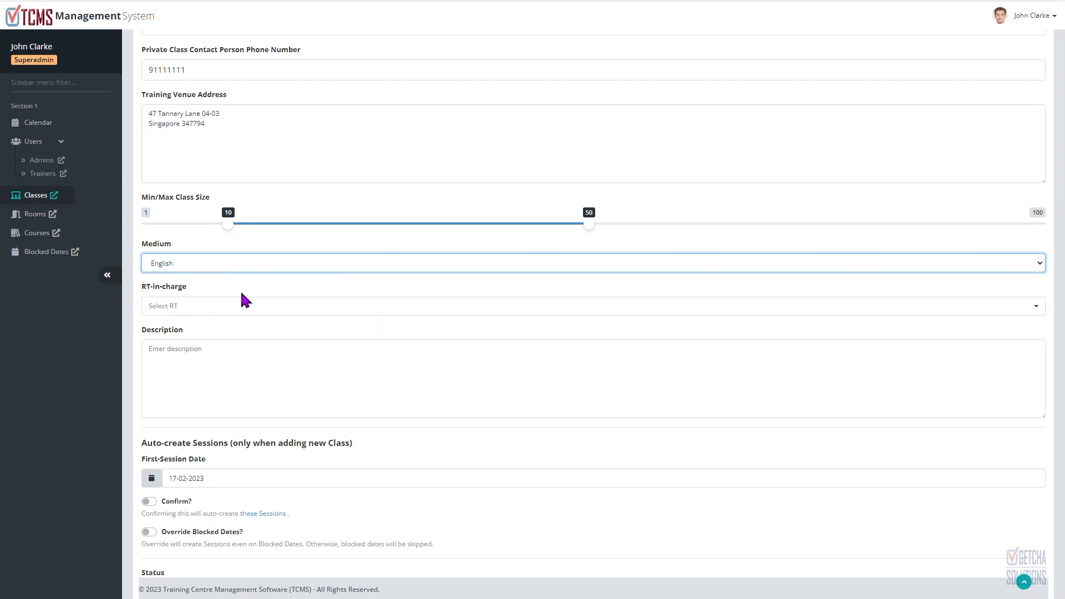
{"action": "left_click", "coordinate": [228, 364]}
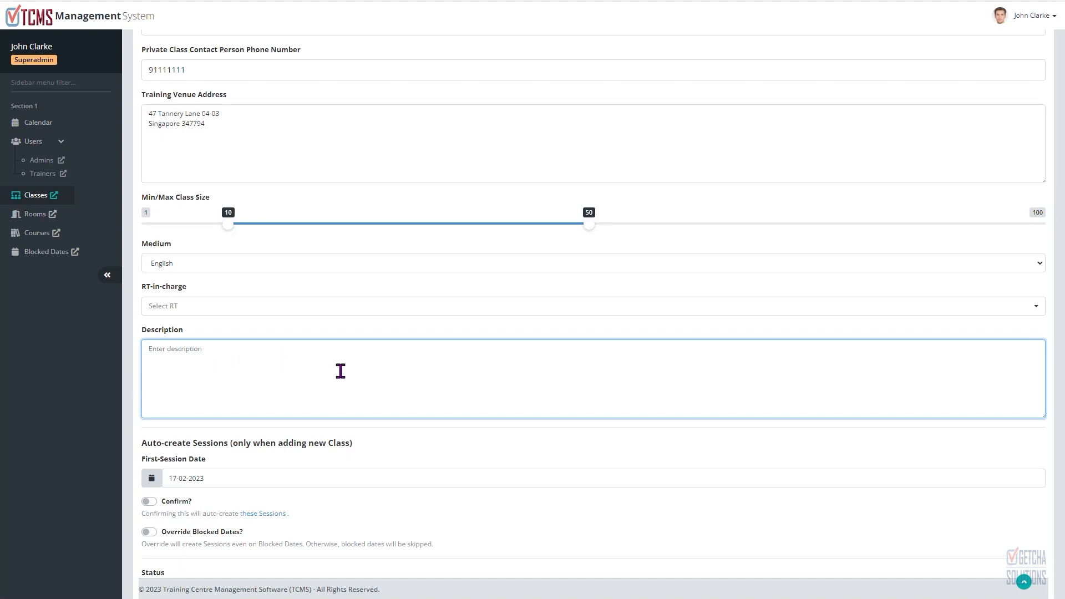
{"action": "key", "text": "alt+Tab"}
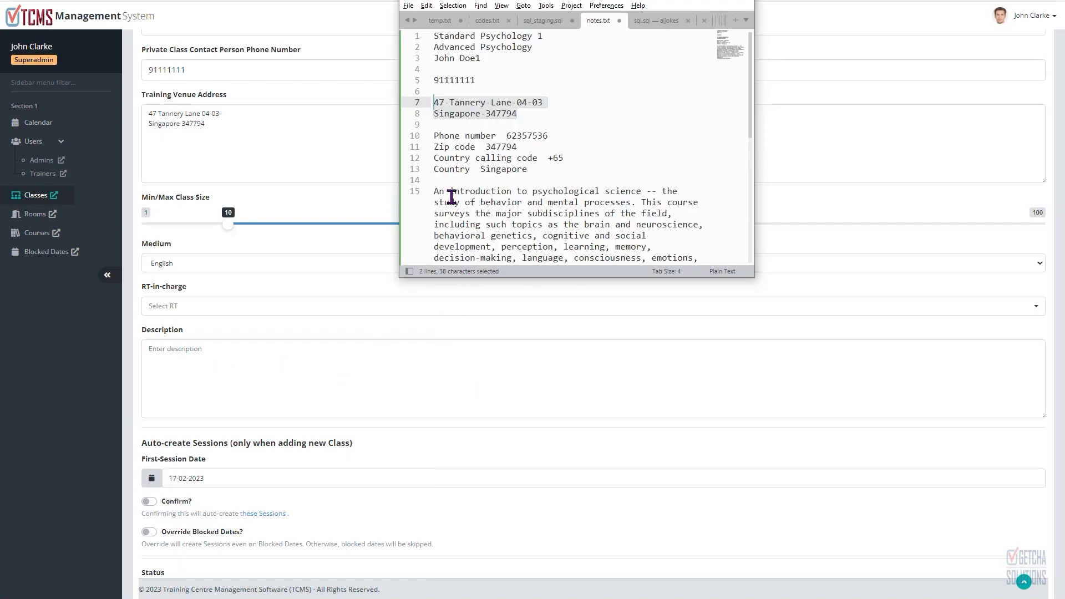
{"action": "left_click_drag", "start_coordinate": [434, 191], "coordinate": [572, 225]}
{"action": "scroll", "coordinate": [579, 222], "scroll_direction": "down", "scroll_amount": 1}
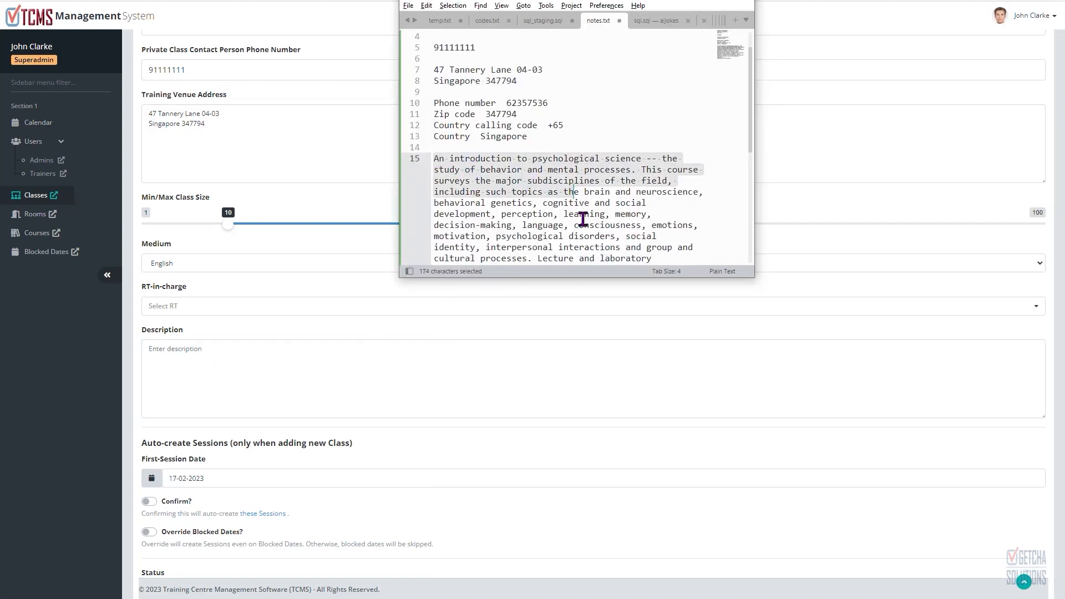
{"action": "scroll", "coordinate": [582, 219], "scroll_direction": "down", "scroll_amount": 1}
{"action": "left_click_drag", "start_coordinate": [647, 177], "coordinate": [656, 178]}
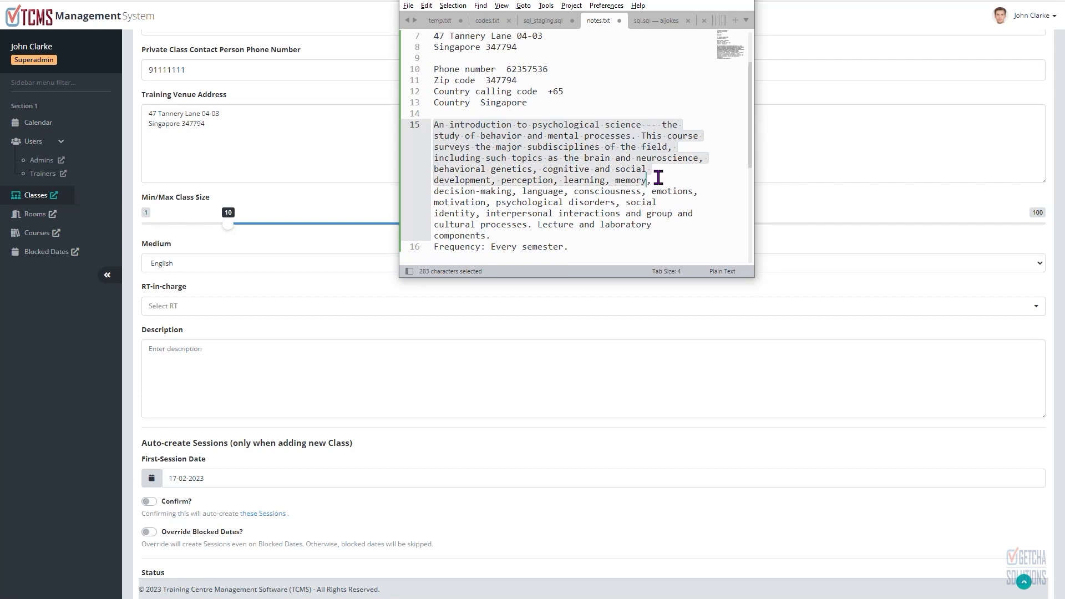
{"action": "key", "text": "ctrl+c"}
{"action": "left_click", "coordinate": [333, 355]}
{"action": "key", "text": "ctrl+v"}
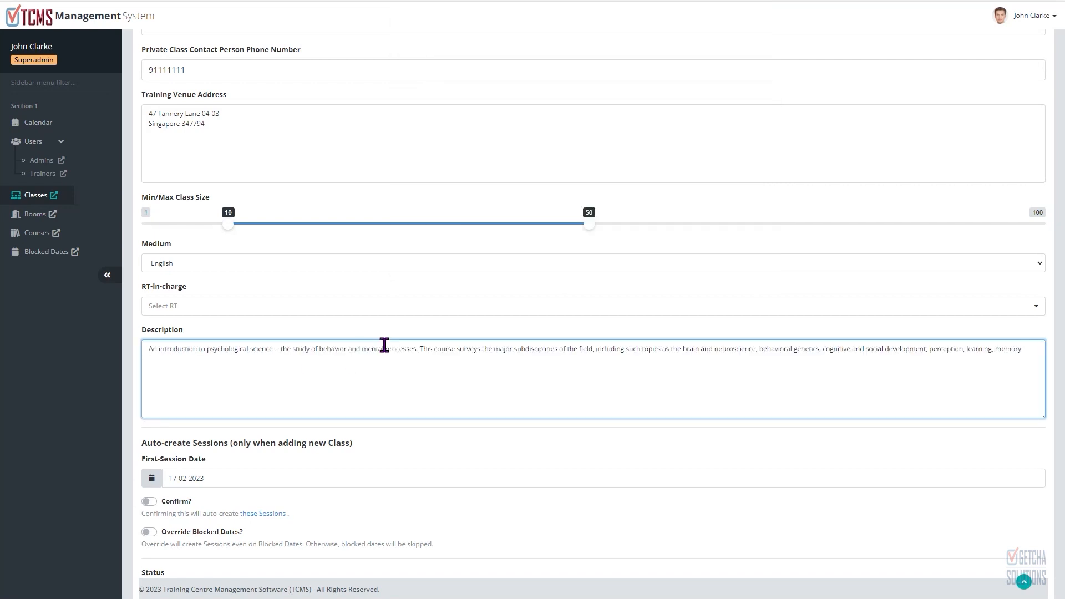
Step: Set the first-session date to 01-03-2023
{"action": "scroll", "coordinate": [384, 345], "scroll_direction": "down", "scroll_amount": 2}
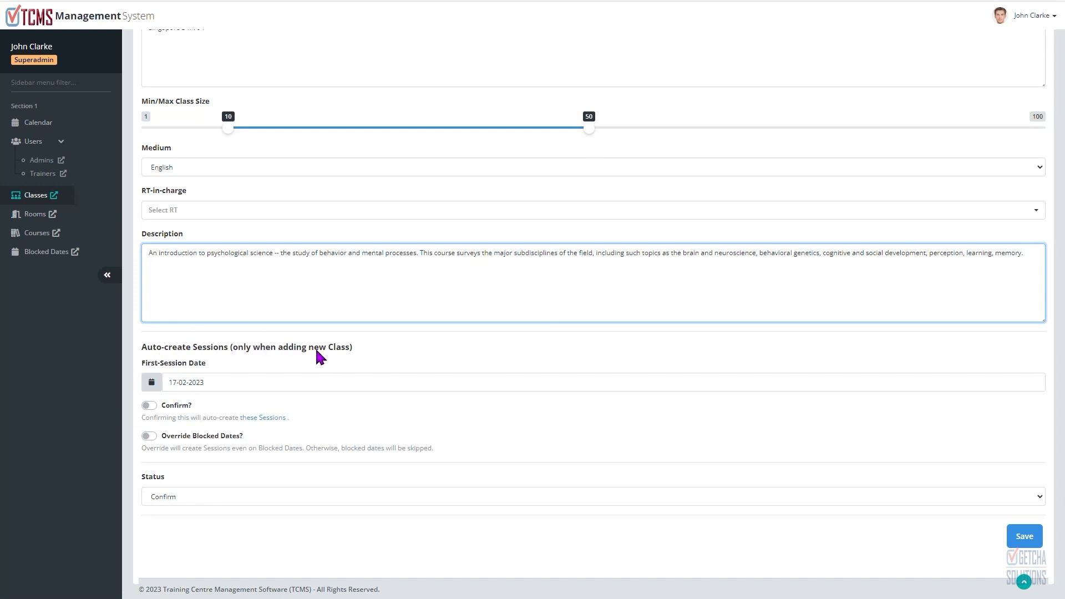
{"action": "scroll", "coordinate": [516, 260], "scroll_direction": "up", "scroll_amount": 7}
{"action": "scroll", "coordinate": [609, 261], "scroll_direction": "down", "scroll_amount": 7}
{"action": "left_click", "coordinate": [198, 382]}
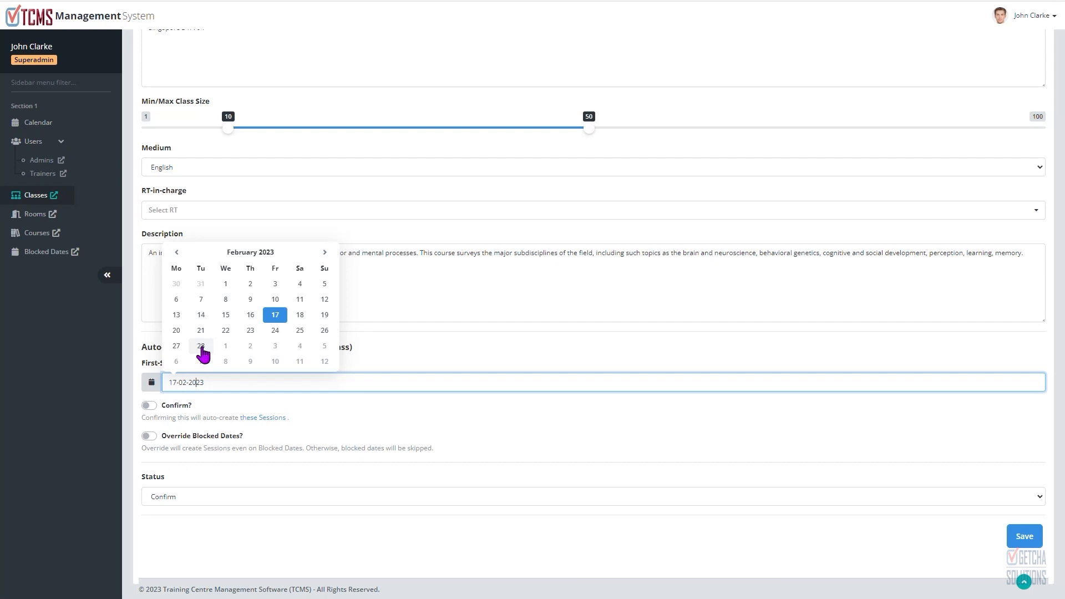
{"action": "left_click", "coordinate": [225, 346]}
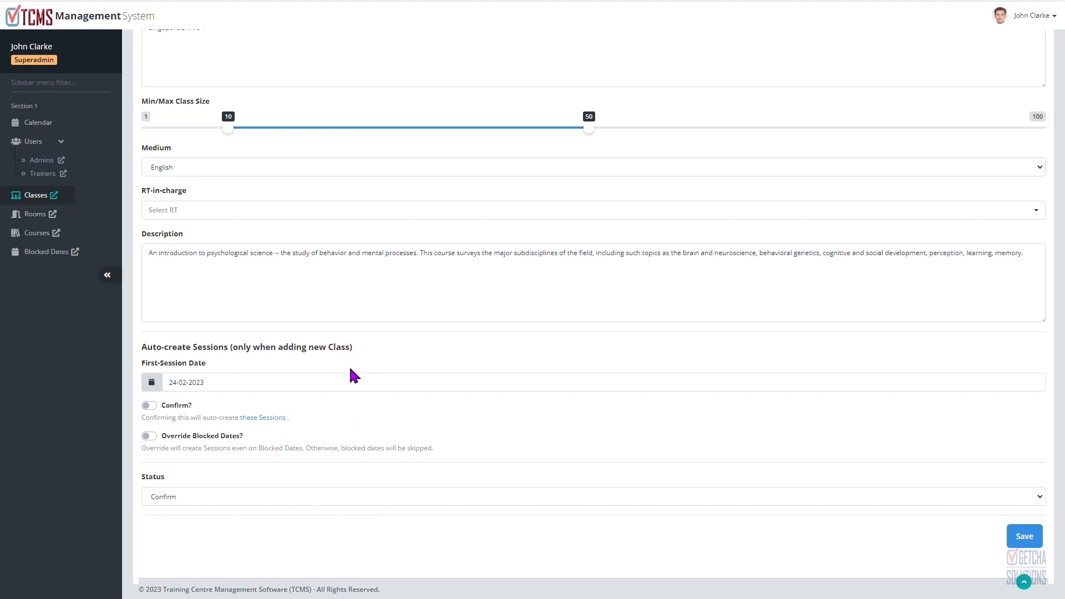
{"action": "left_click", "coordinate": [240, 382]}
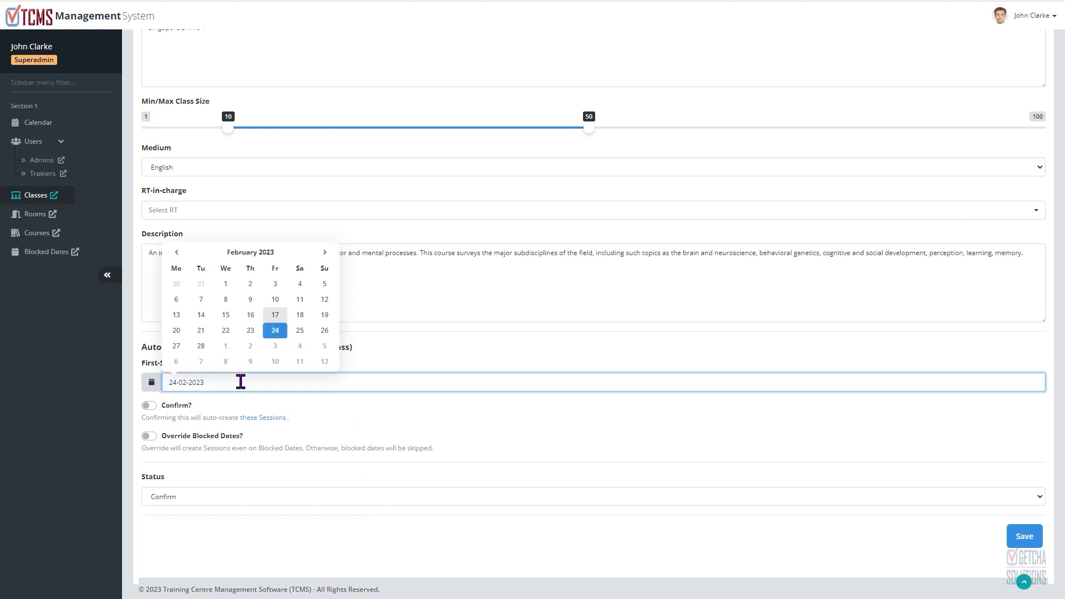
{"action": "left_click", "coordinate": [226, 346]}
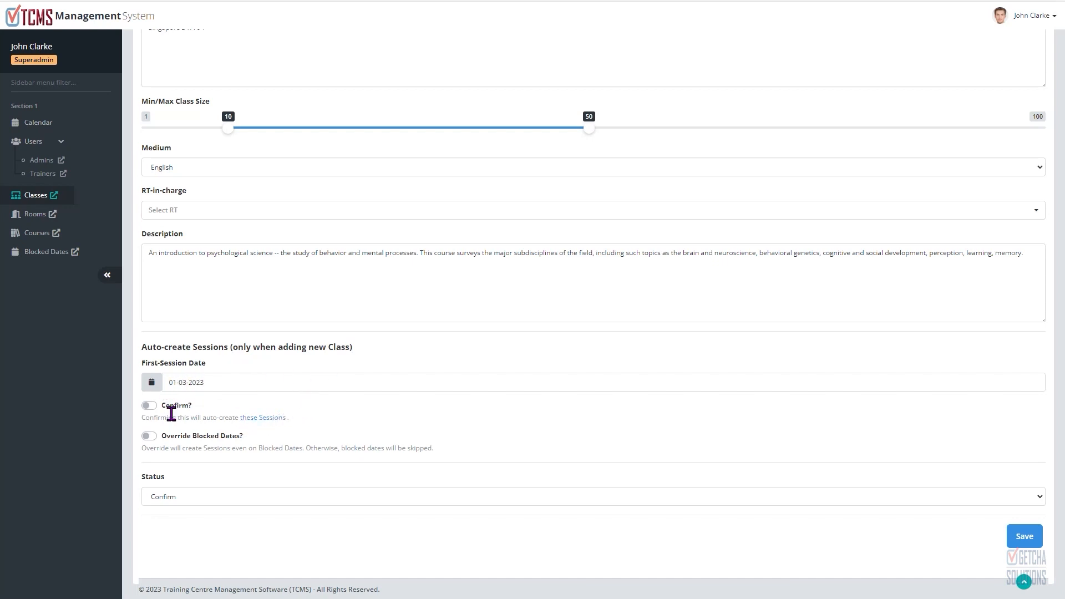
Step: Preview the sessions that will be auto-created, then change the first-session date to 21-02-2023 with the date picker
{"action": "left_click", "coordinate": [256, 423]}
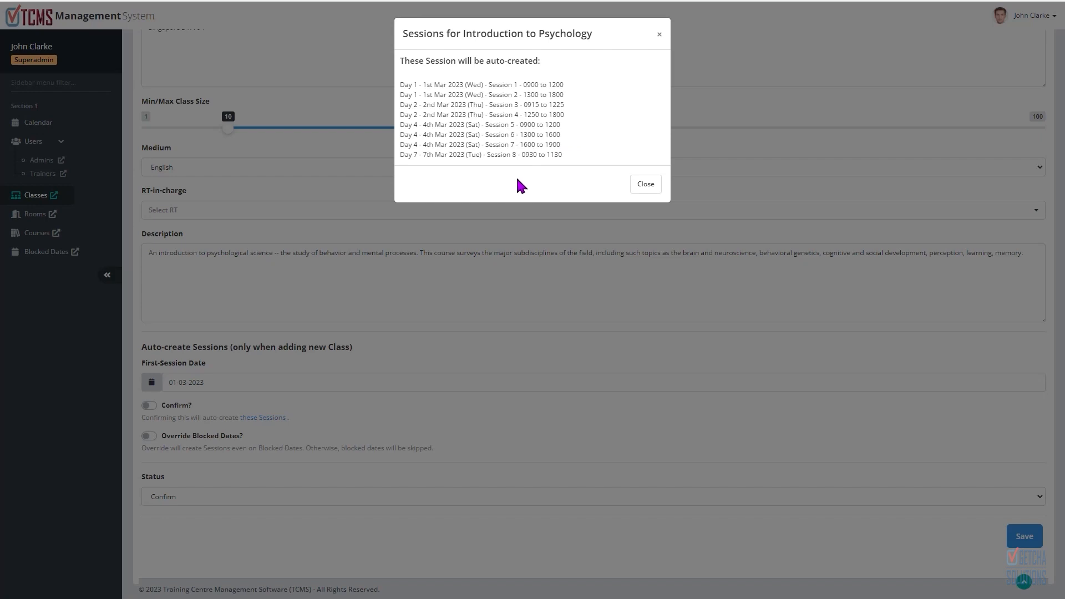
{"action": "left_click", "coordinate": [645, 185]}
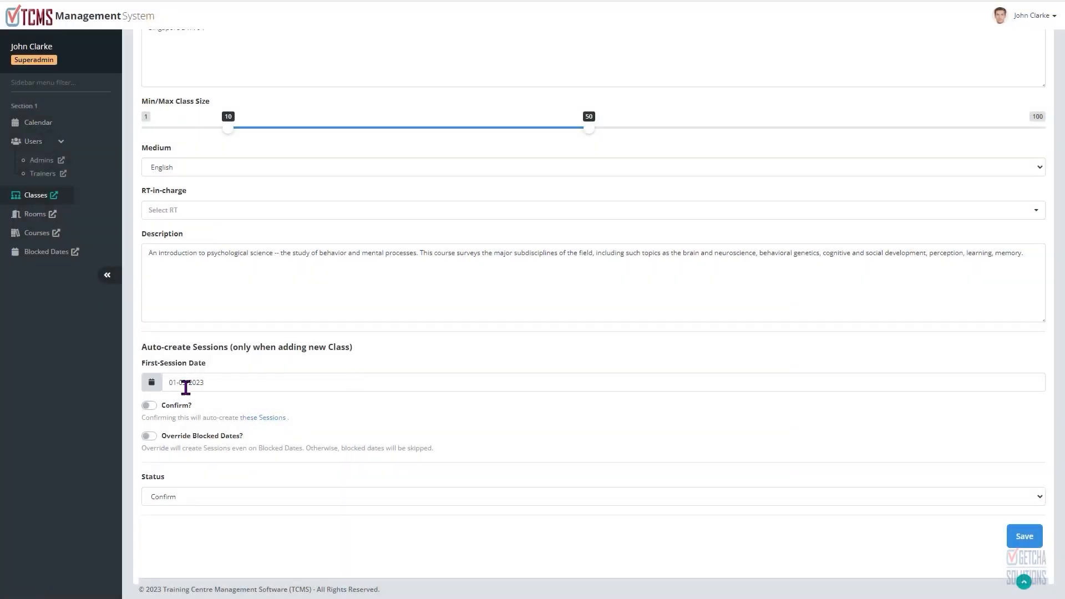
{"action": "left_click", "coordinate": [194, 385]}
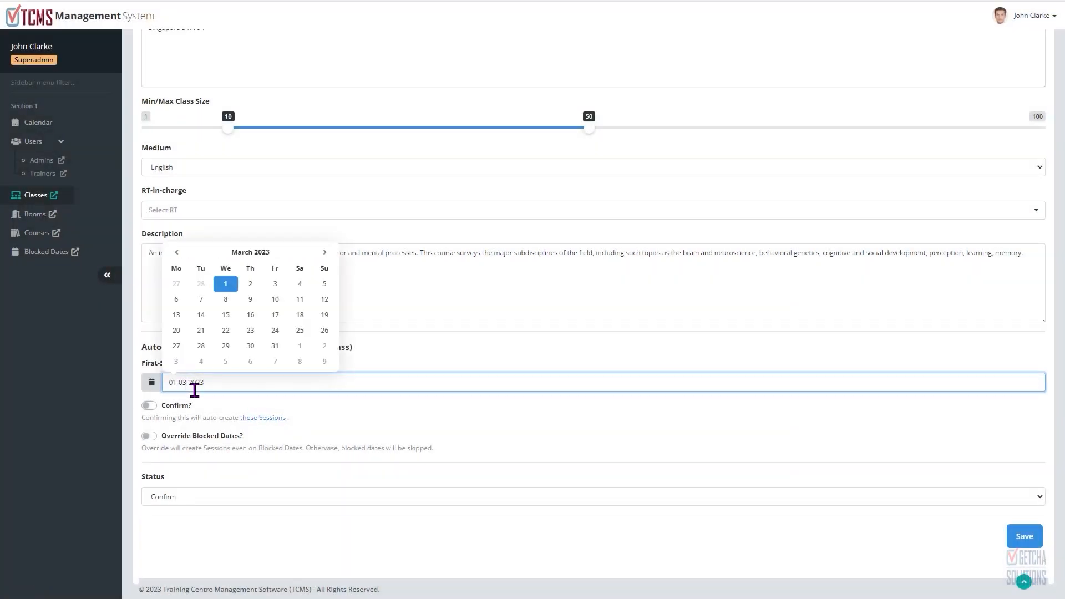
{"action": "left_click", "coordinate": [176, 253]}
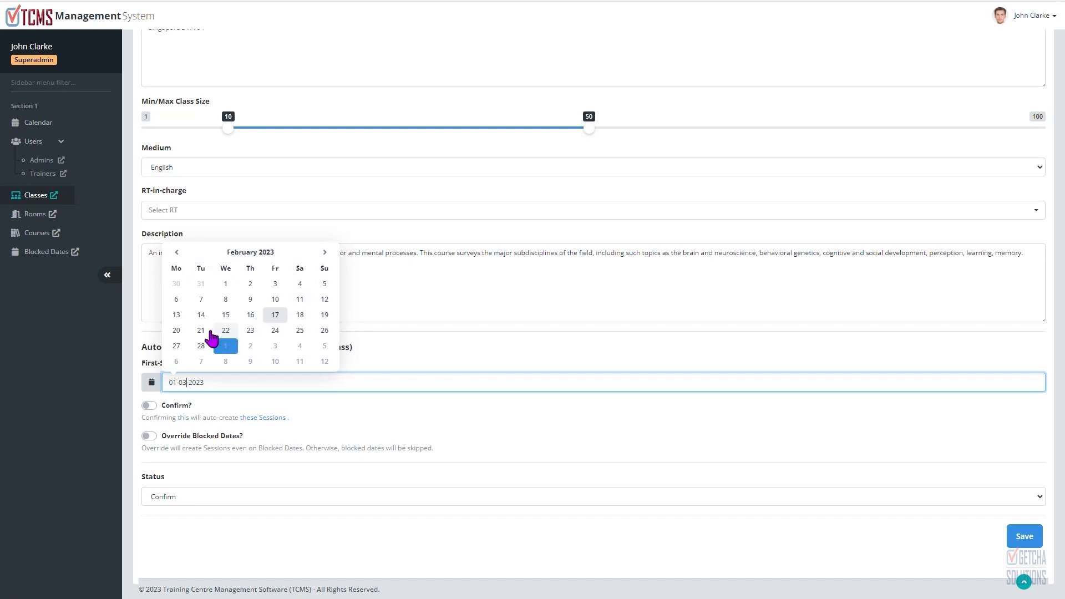
{"action": "left_click", "coordinate": [200, 331]}
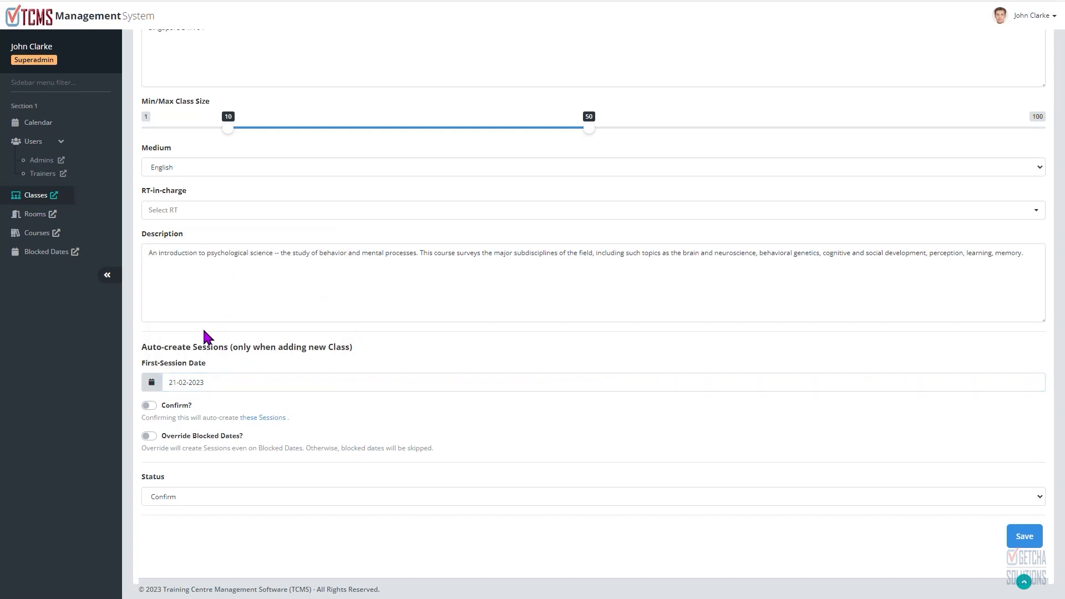
Step: Re-check the auto-created session preview and switch on both Confirm and Override Blocked Dates
{"action": "left_click", "coordinate": [266, 418]}
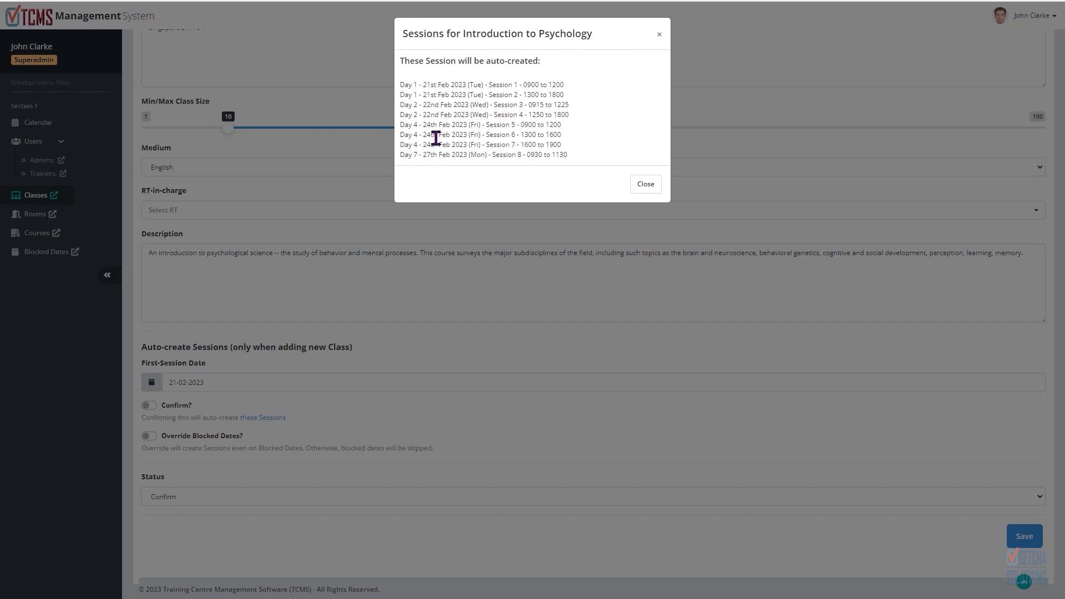
{"action": "left_click", "coordinate": [643, 189]}
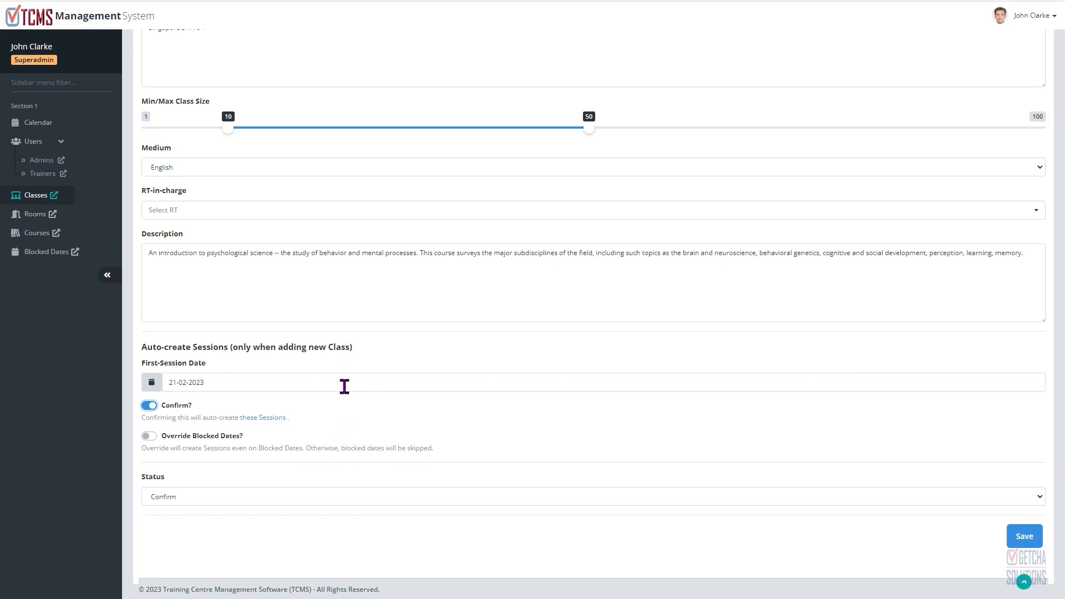
{"action": "left_click", "coordinate": [149, 436]}
Step: Review the completed form and save the new Advanced Psychology class
{"action": "scroll", "coordinate": [650, 332], "scroll_direction": "up", "scroll_amount": 7}
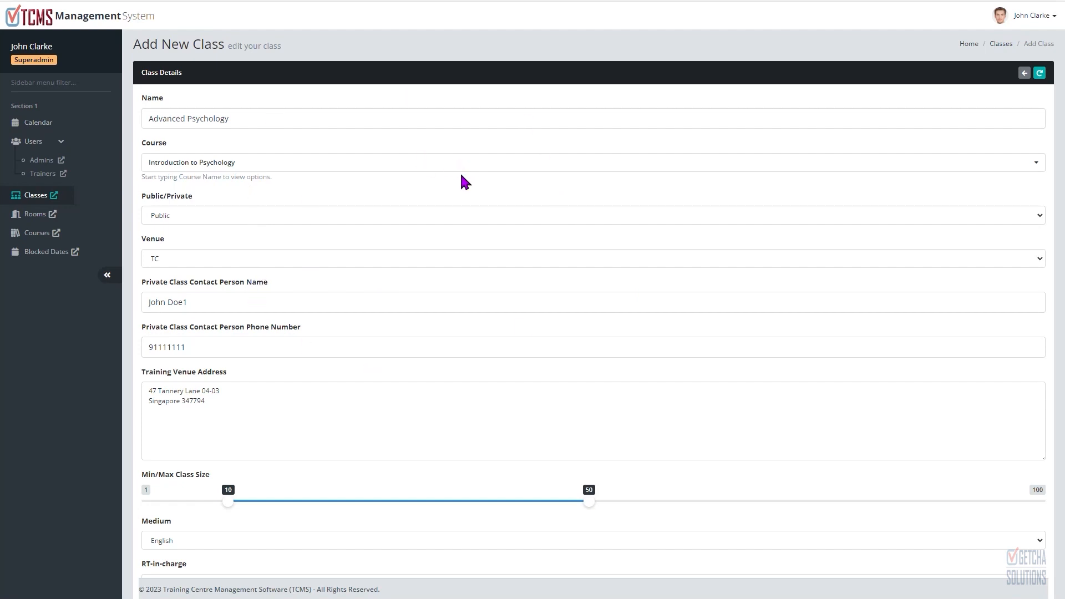
{"action": "scroll", "coordinate": [459, 185], "scroll_direction": "down", "scroll_amount": 7}
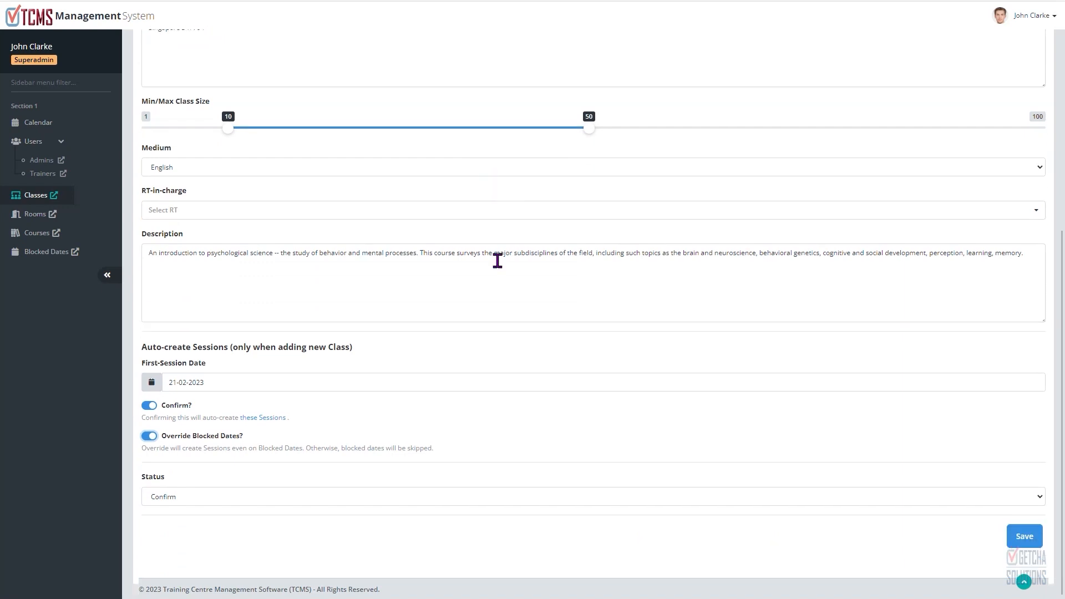
{"action": "left_click", "coordinate": [1025, 538]}
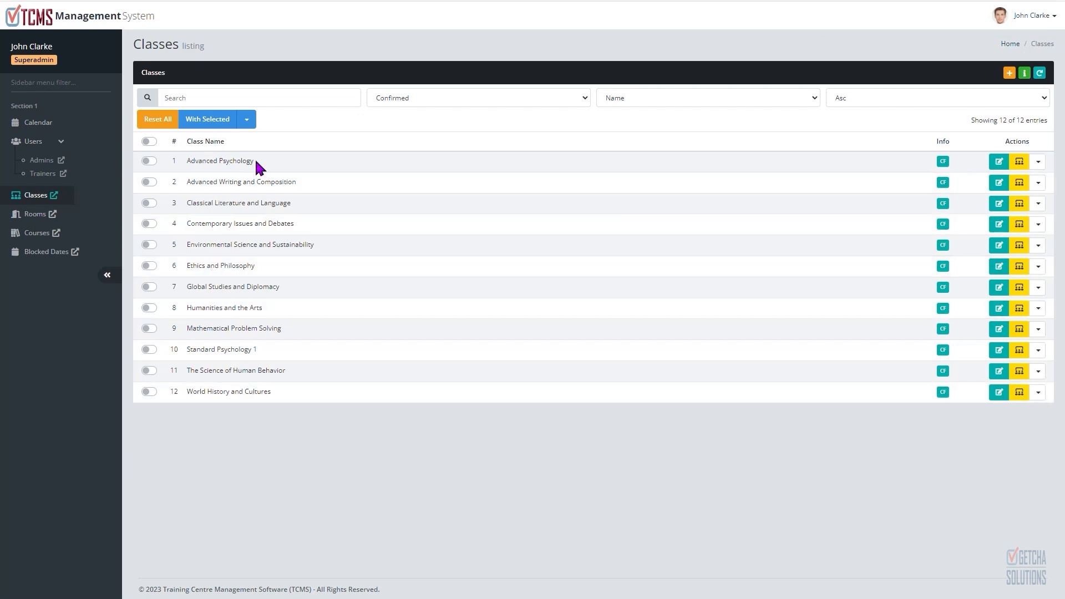
Step: Open the Advanced Psychology class's session list, inspect a session's extra actions, and return to the class list
{"action": "left_click", "coordinate": [1019, 162]}
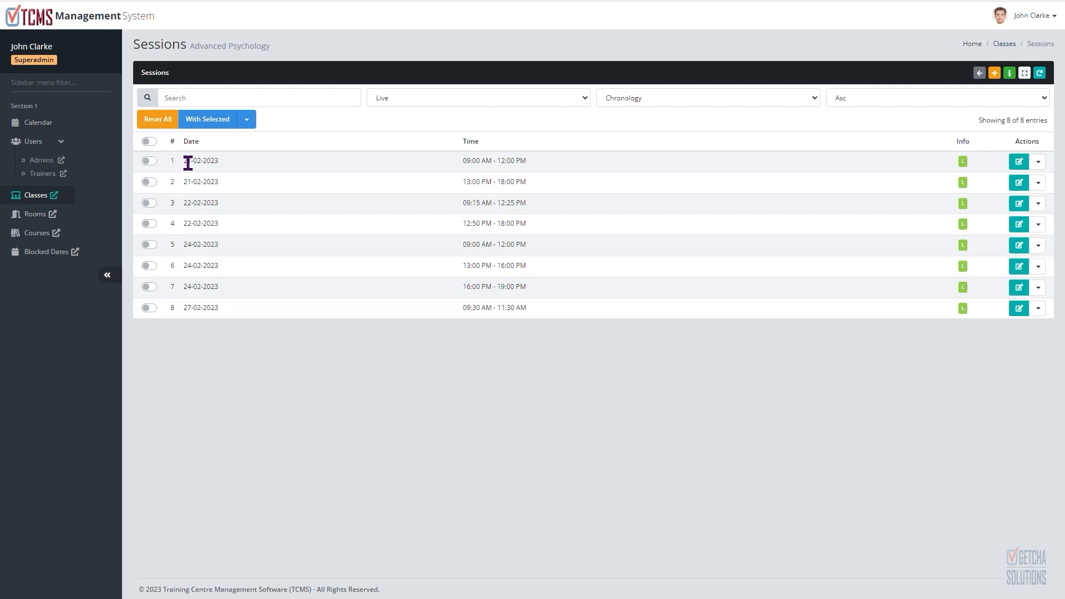
{"action": "left_click_drag", "start_coordinate": [185, 160], "coordinate": [203, 161]}
{"action": "left_click", "coordinate": [1039, 164]}
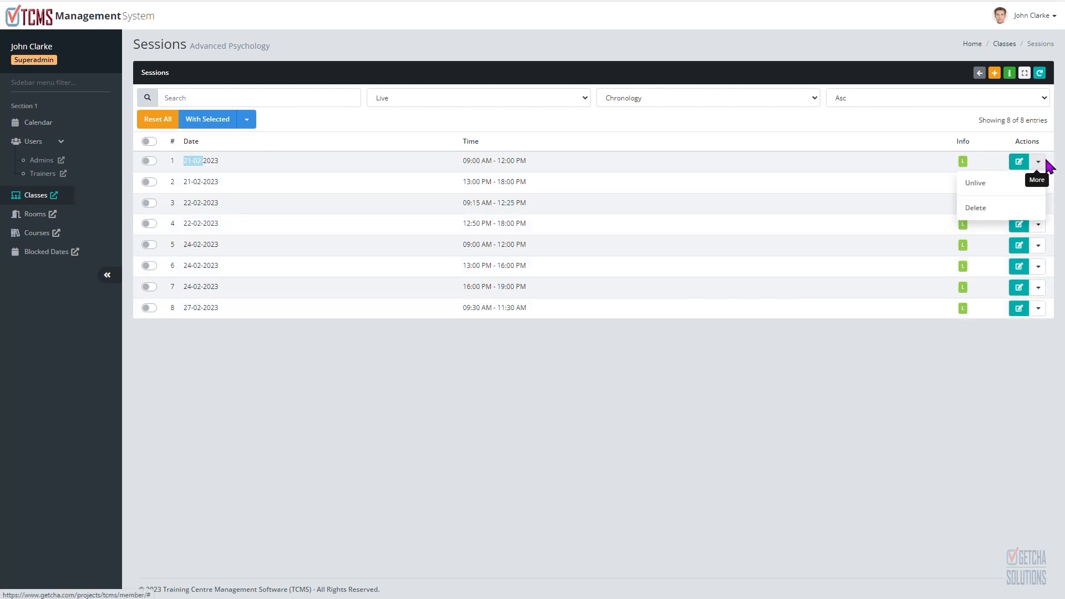
{"action": "left_click", "coordinate": [1039, 166]}
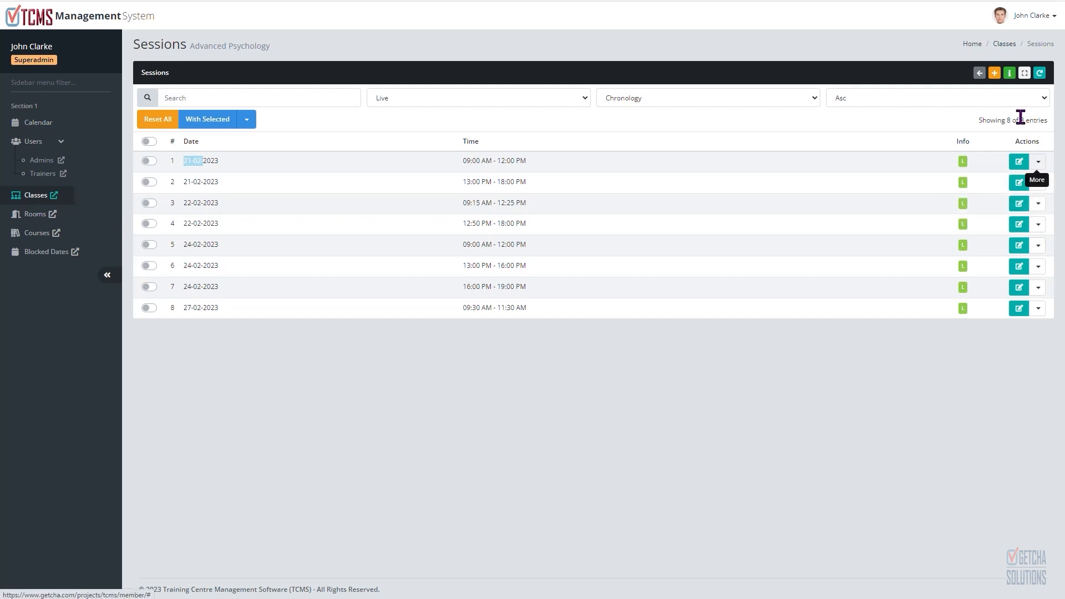
{"action": "left_click", "coordinate": [979, 73]}
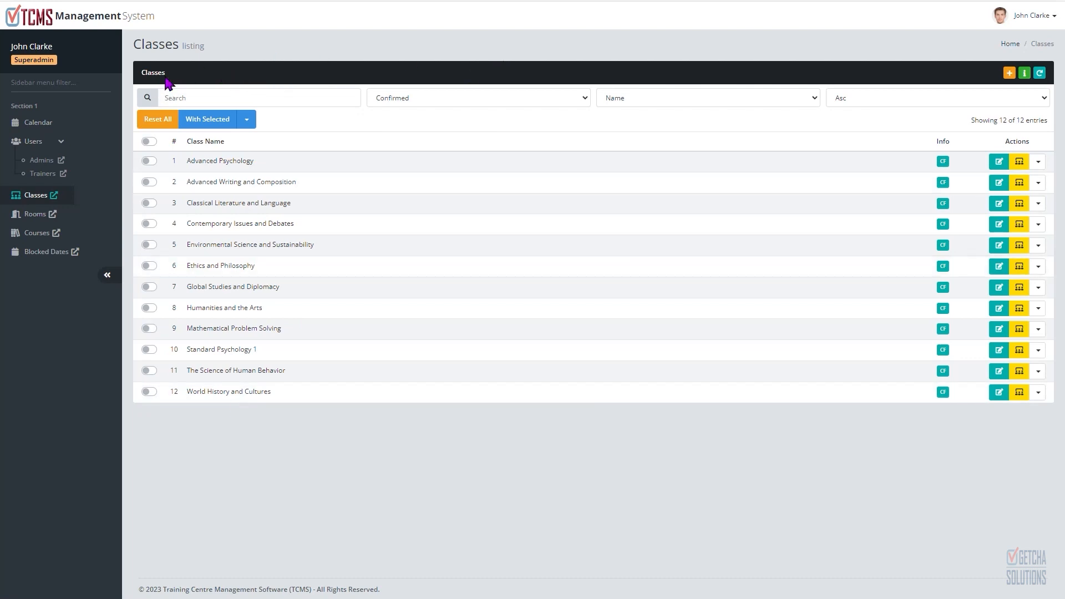
Step: Search the class list for psy, then reset all filters
{"action": "left_click", "coordinate": [245, 100]}
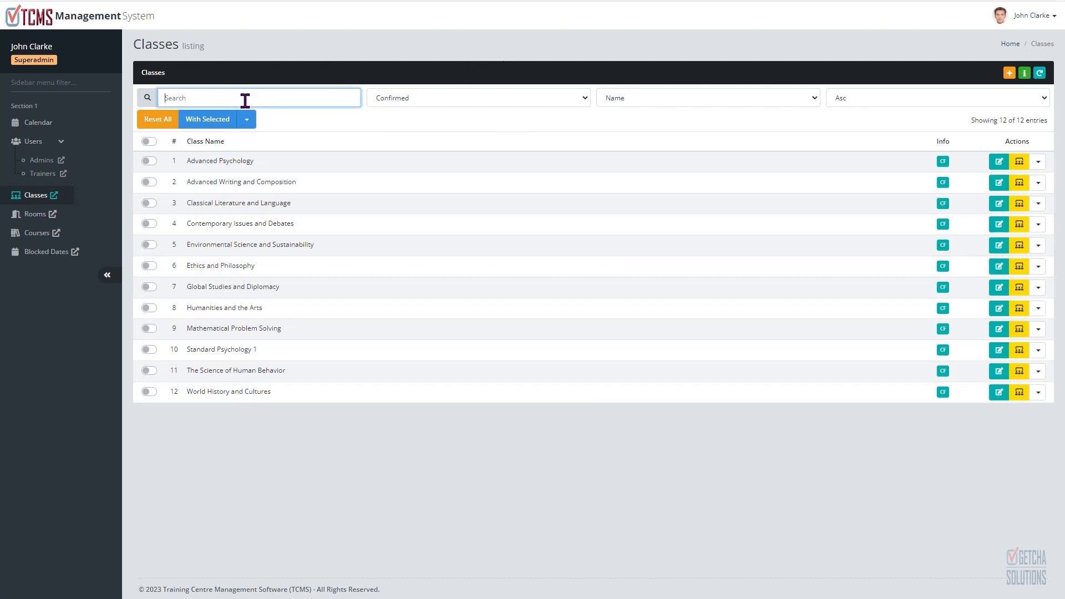
{"action": "type", "text": "psy"}
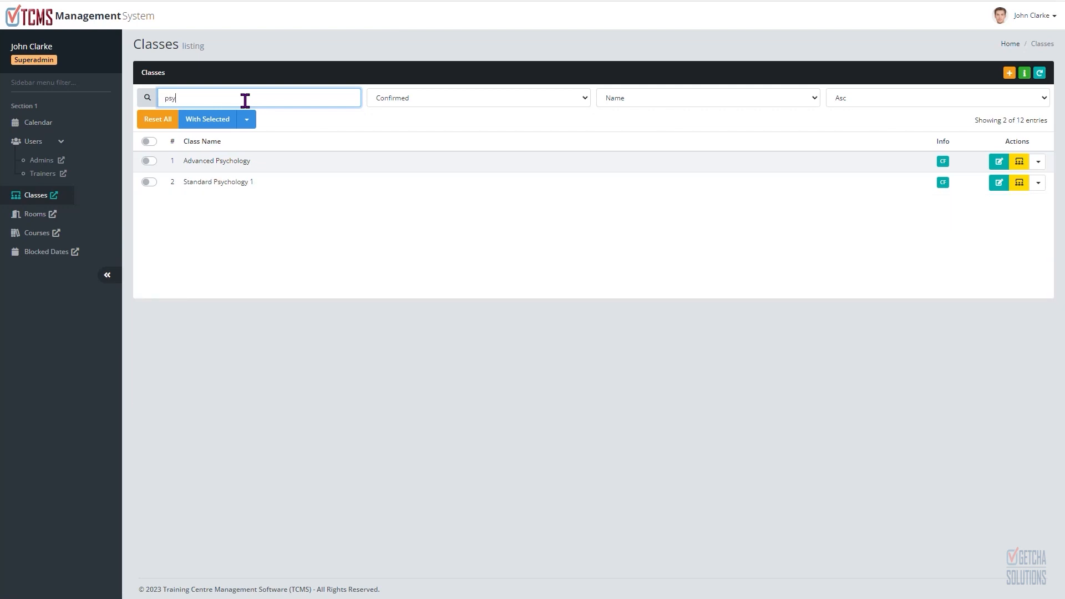
{"action": "left_click", "coordinate": [166, 118]}
Step: Filter the class list by status Pending, then ALL, then back to Confirmed
{"action": "left_click", "coordinate": [485, 103]}
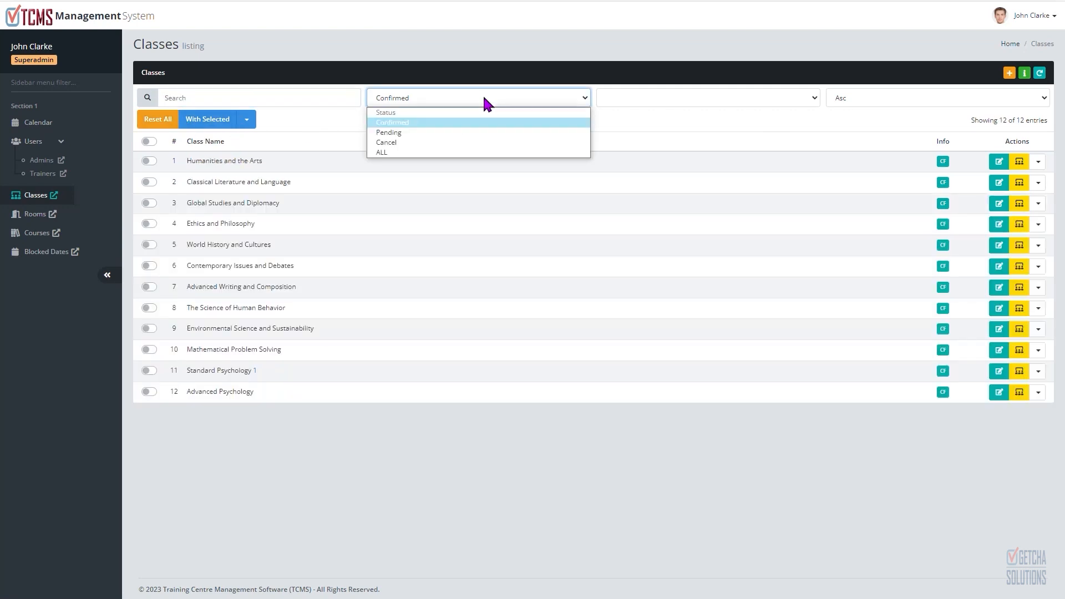
{"action": "left_click", "coordinate": [467, 132]}
{"action": "left_click", "coordinate": [482, 103]}
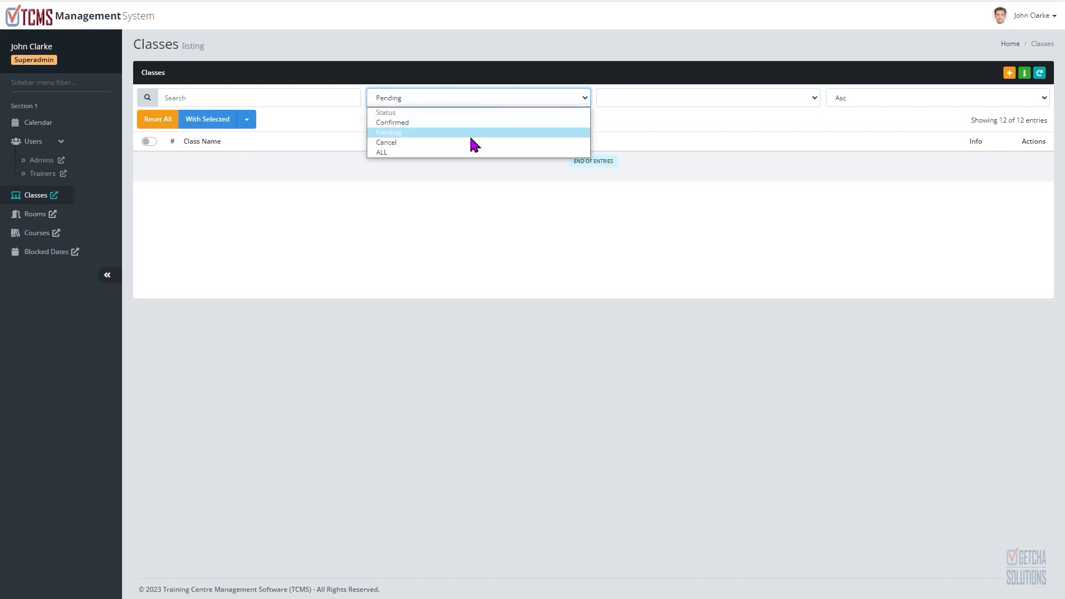
{"action": "left_click", "coordinate": [469, 141]}
{"action": "left_click", "coordinate": [477, 98]}
{"action": "left_click", "coordinate": [468, 152]}
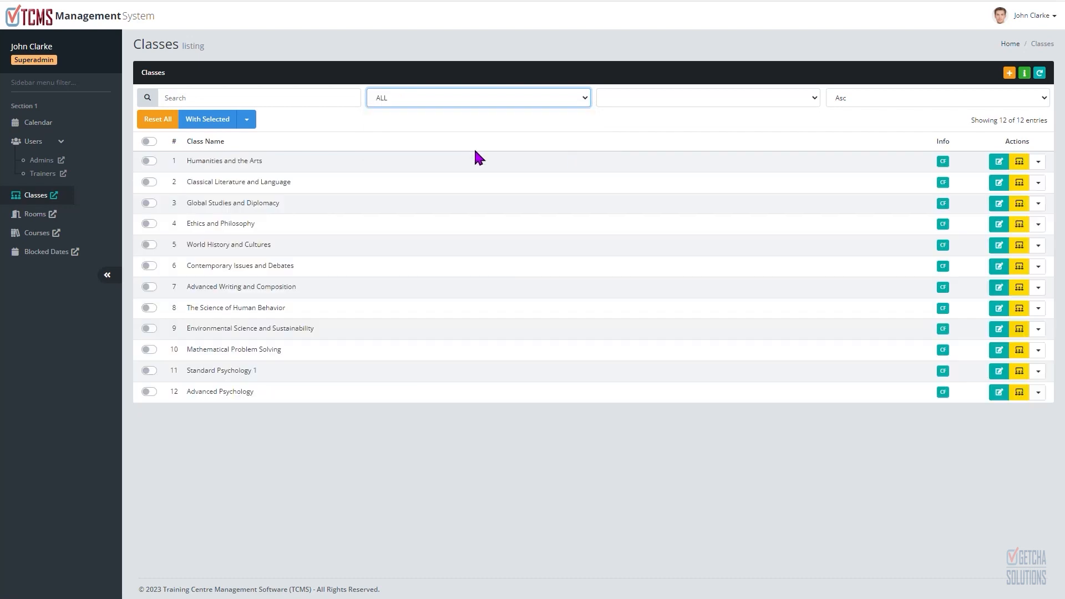
{"action": "left_click", "coordinate": [489, 98]}
{"action": "left_click", "coordinate": [485, 123]}
Step: Explore the class list's ordering options and toggle the select-all checkbox on and off
{"action": "left_click", "coordinate": [675, 98]}
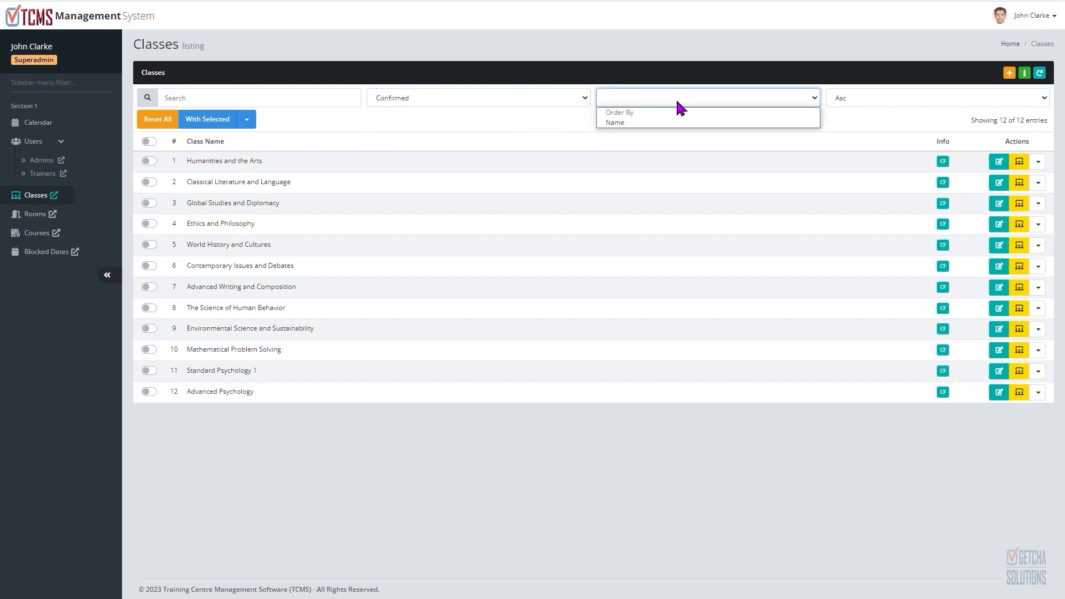
{"action": "left_click", "coordinate": [675, 98]}
{"action": "left_click", "coordinate": [497, 116]}
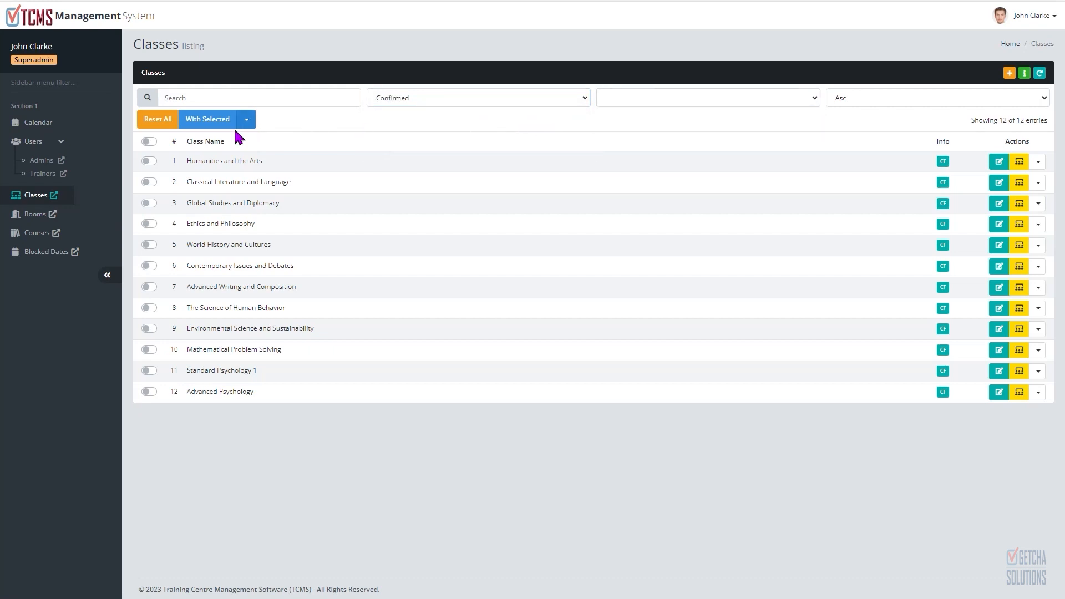
{"action": "left_click", "coordinate": [148, 140]}
{"action": "left_click", "coordinate": [148, 141]}
Step: View the class status legend, then open the Advanced Psychology class's edit form and go back to the list
{"action": "left_click", "coordinate": [1024, 73]}
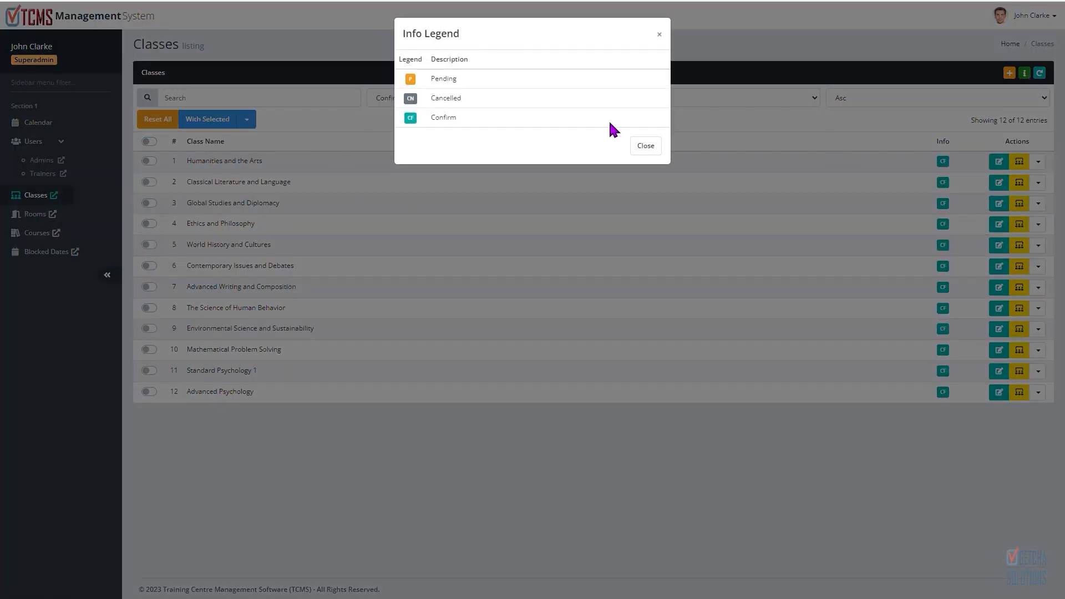
{"action": "left_click", "coordinate": [645, 147]}
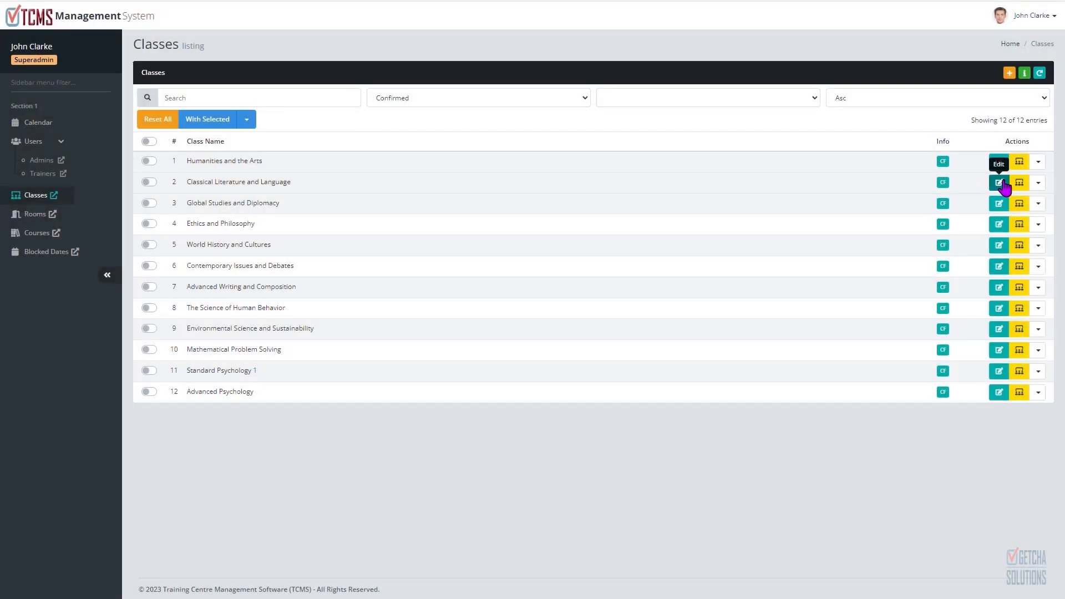
{"action": "left_click", "coordinate": [999, 393]}
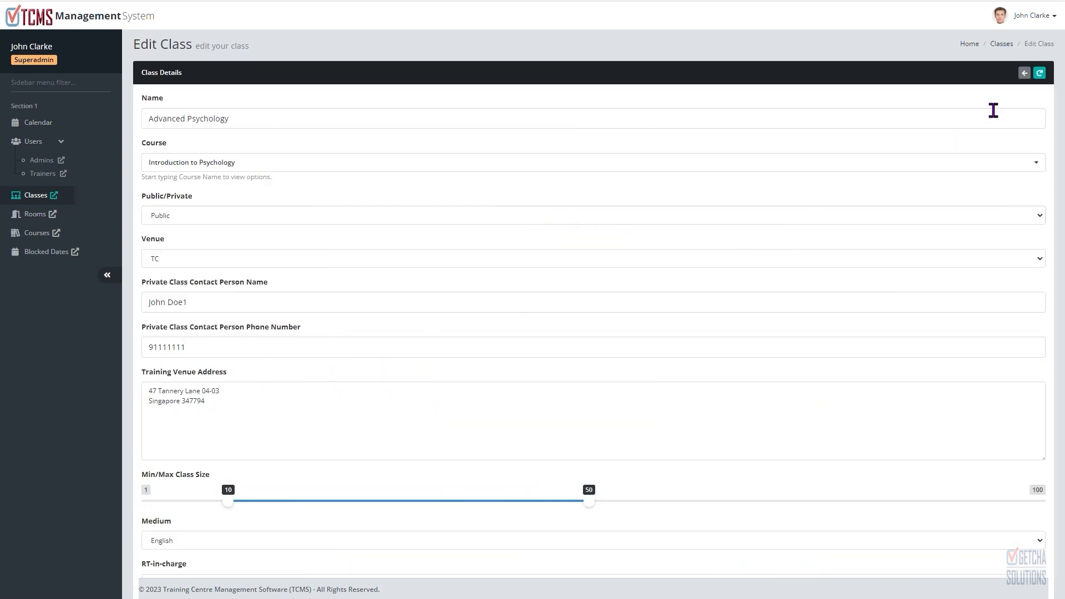
{"action": "left_click", "coordinate": [1025, 74]}
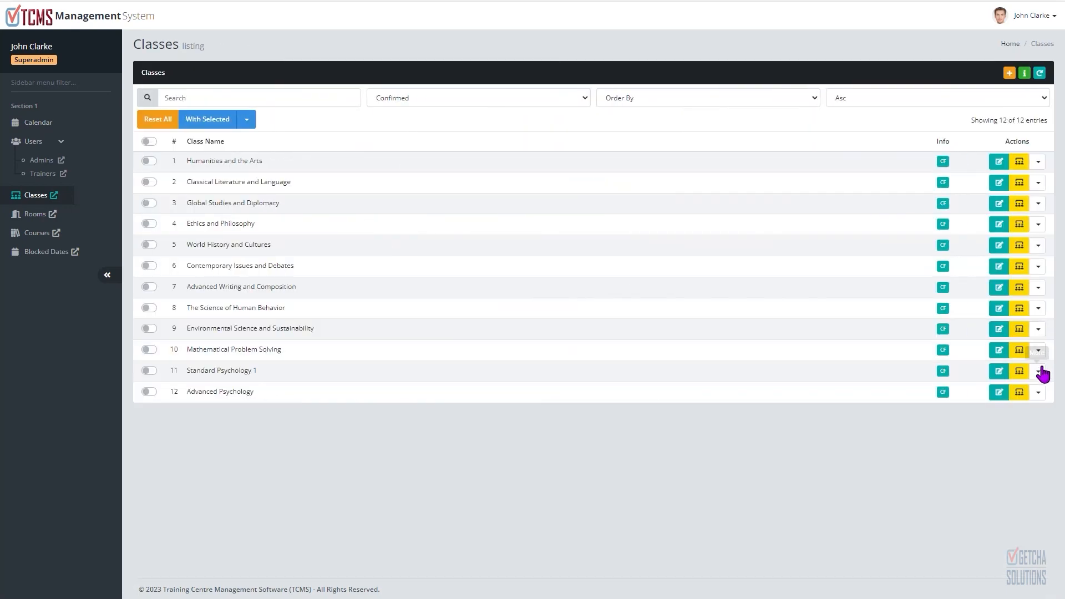
Step: Open the Advanced Psychology session list and its session actions menu, return, and reopen the sessions
{"action": "left_click", "coordinate": [1020, 393]}
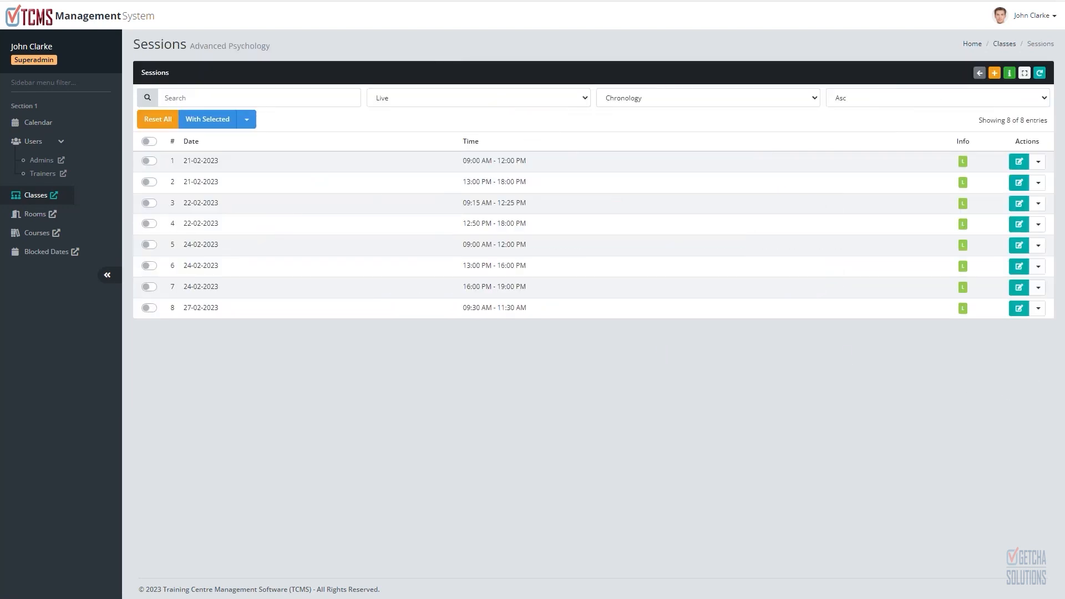
{"action": "left_click", "coordinate": [1040, 163]}
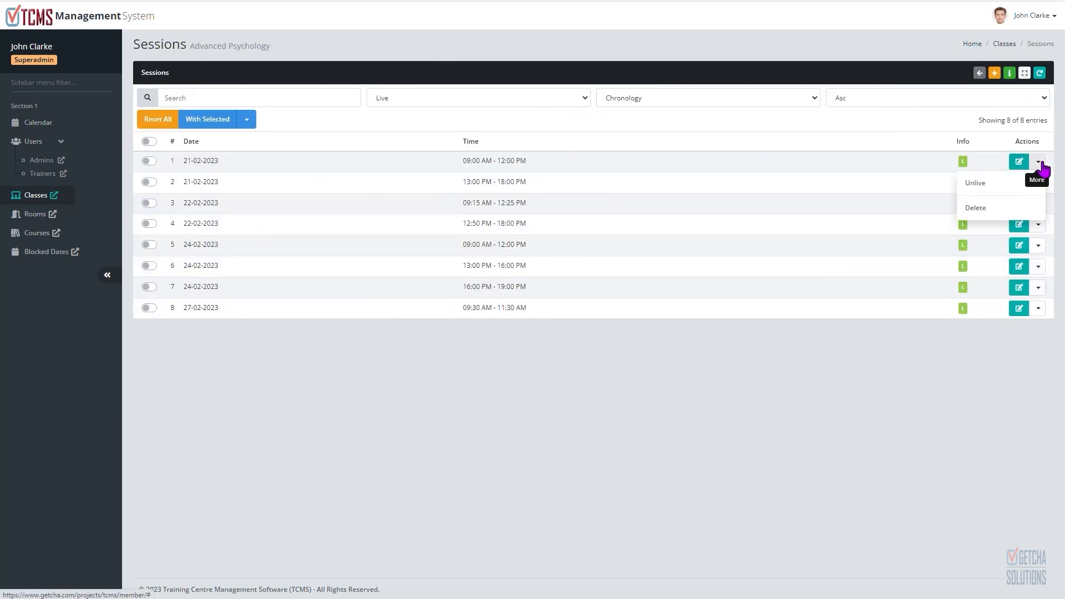
{"action": "left_click", "coordinate": [979, 72]}
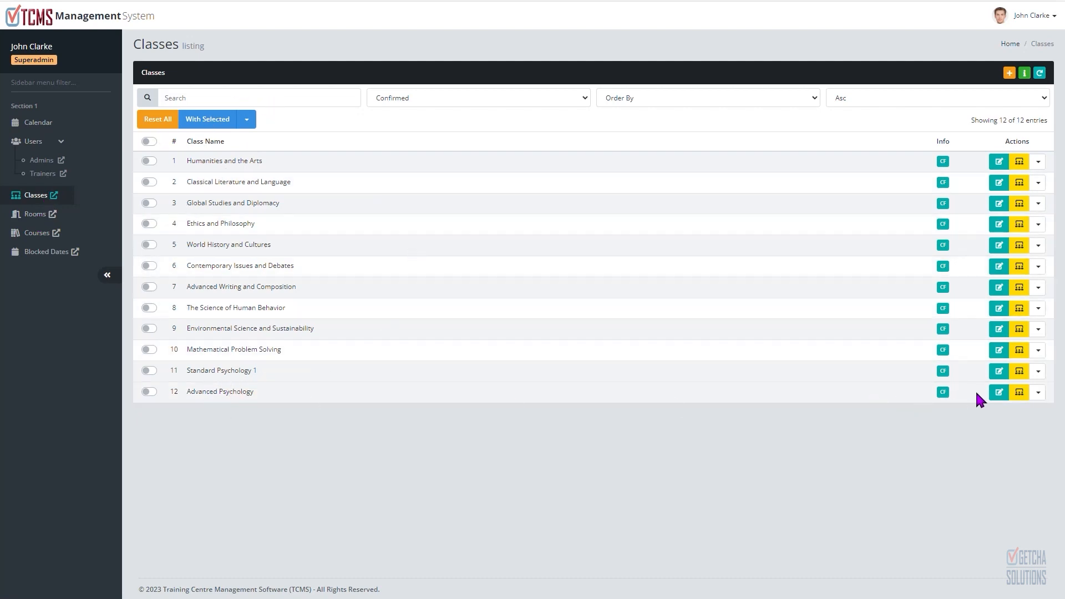
{"action": "left_click", "coordinate": [1019, 392]}
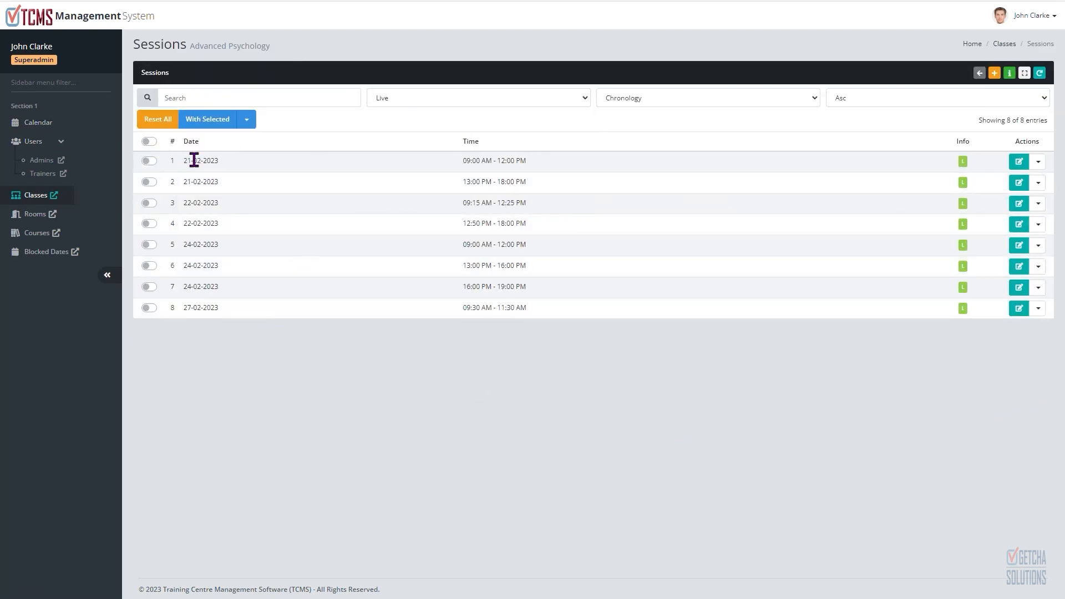
Step: Open the calendar, browse to the week of 20-02-2023, and expand the Advanced Psychology sessions on 21-02-2023
{"action": "left_click", "coordinate": [45, 128]}
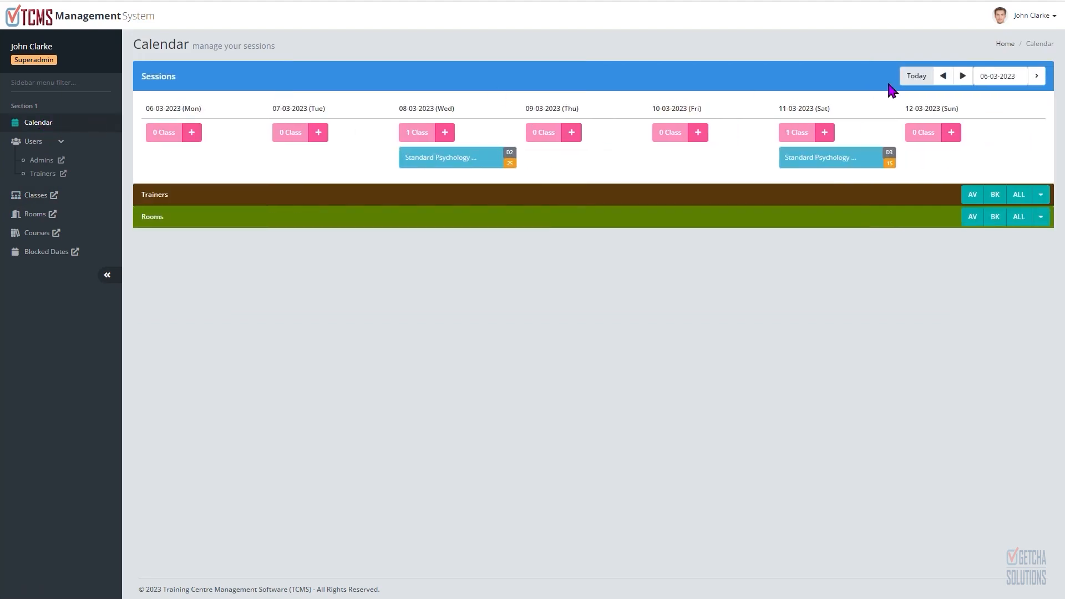
{"action": "left_click", "coordinate": [961, 82]}
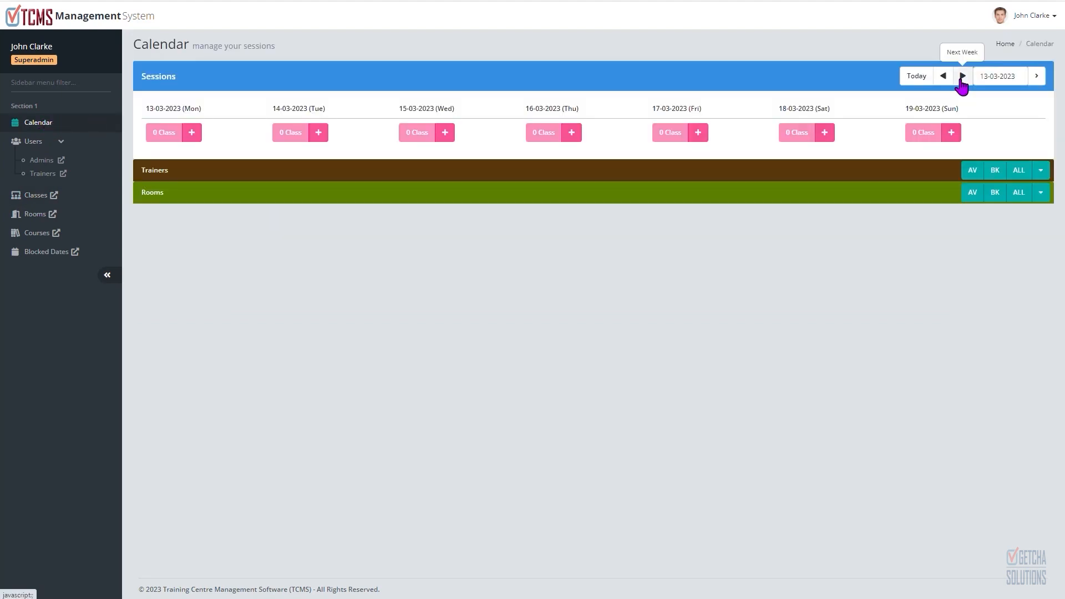
{"action": "left_click", "coordinate": [961, 81]}
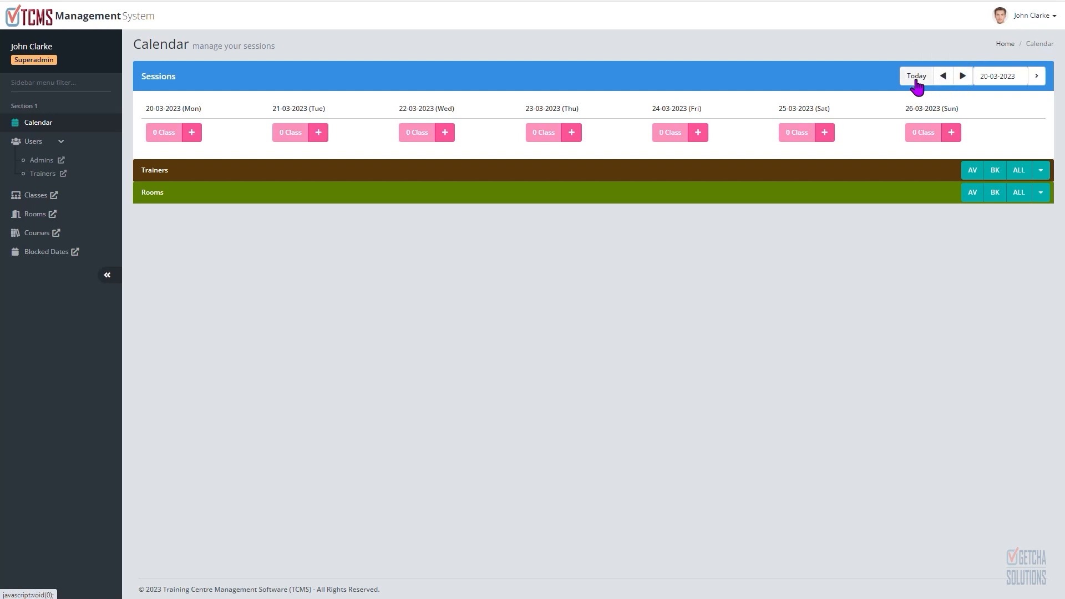
{"action": "left_click", "coordinate": [916, 80]}
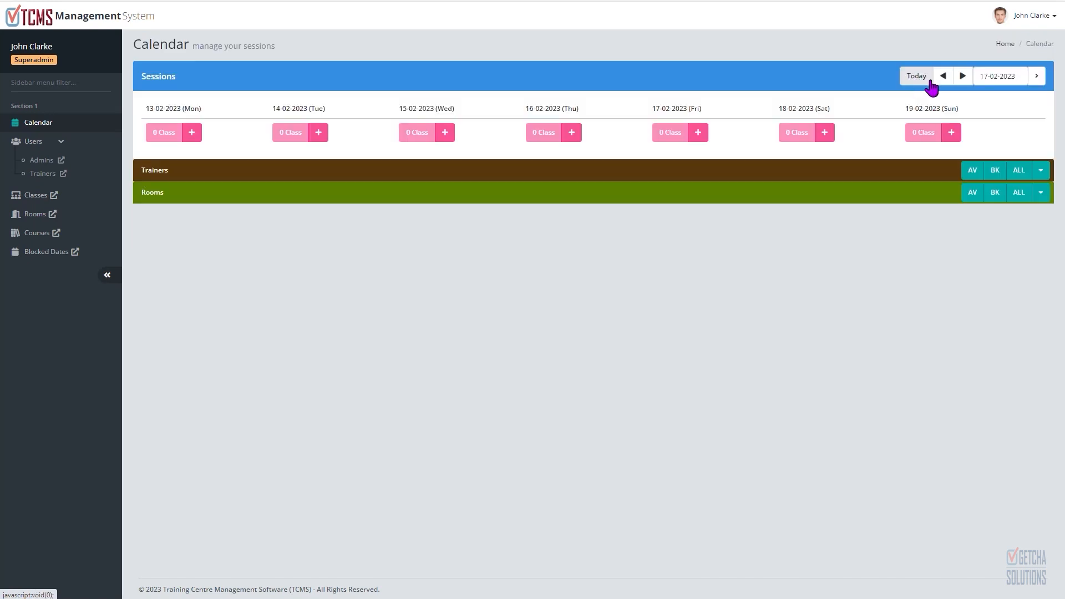
{"action": "left_click", "coordinate": [962, 79]}
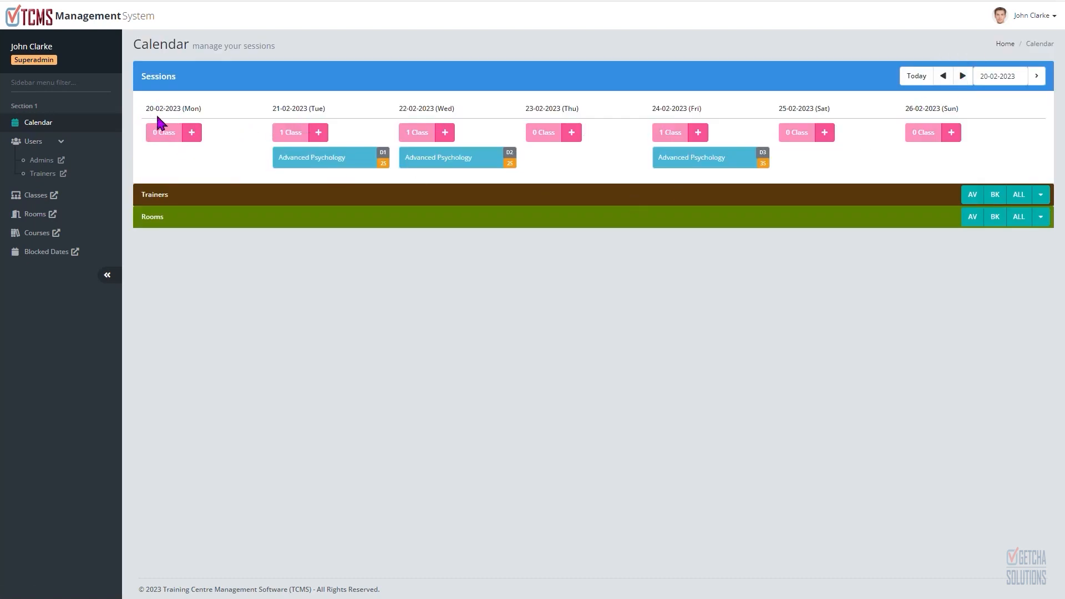
{"action": "left_click", "coordinate": [326, 160]}
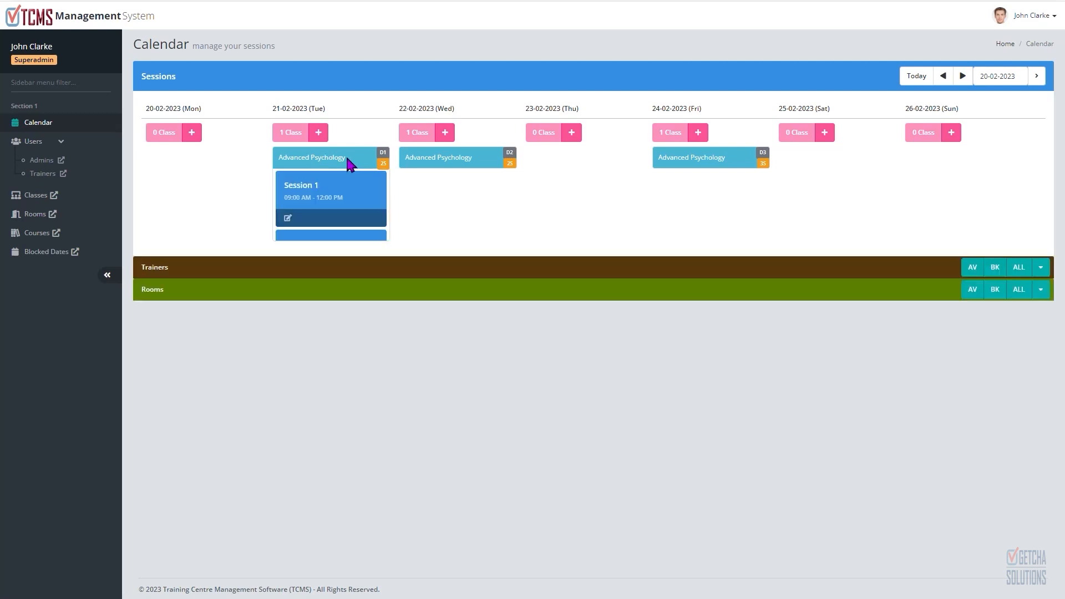
Step: Expand the Advanced Psychology sessions on 22-02-2023 and 24-02-2023 in the calendar
{"action": "mouse_move", "coordinate": [335, 253]}
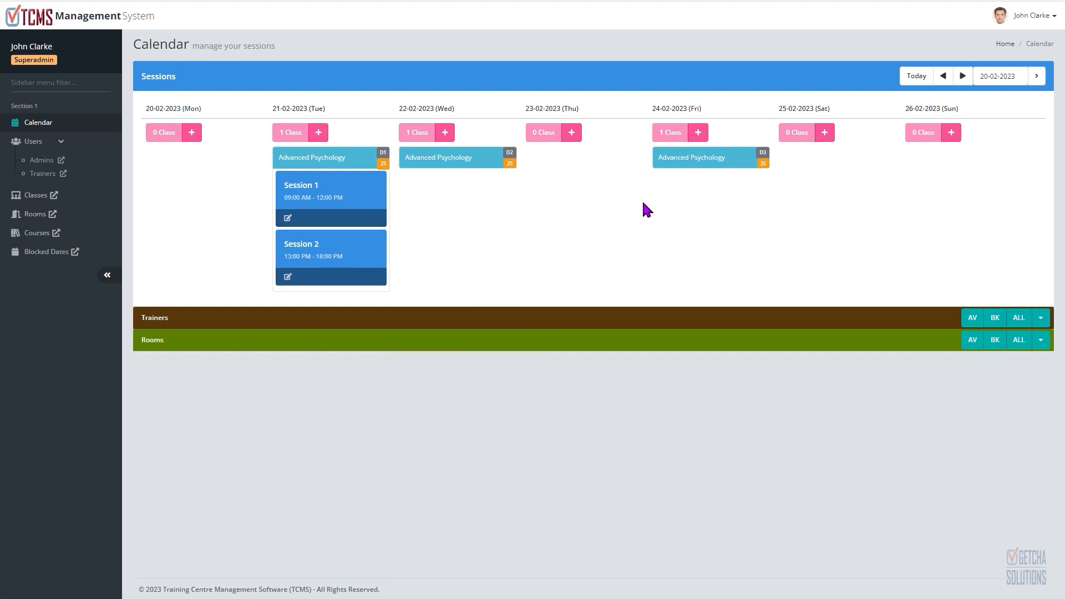
{"action": "left_click", "coordinate": [480, 166]}
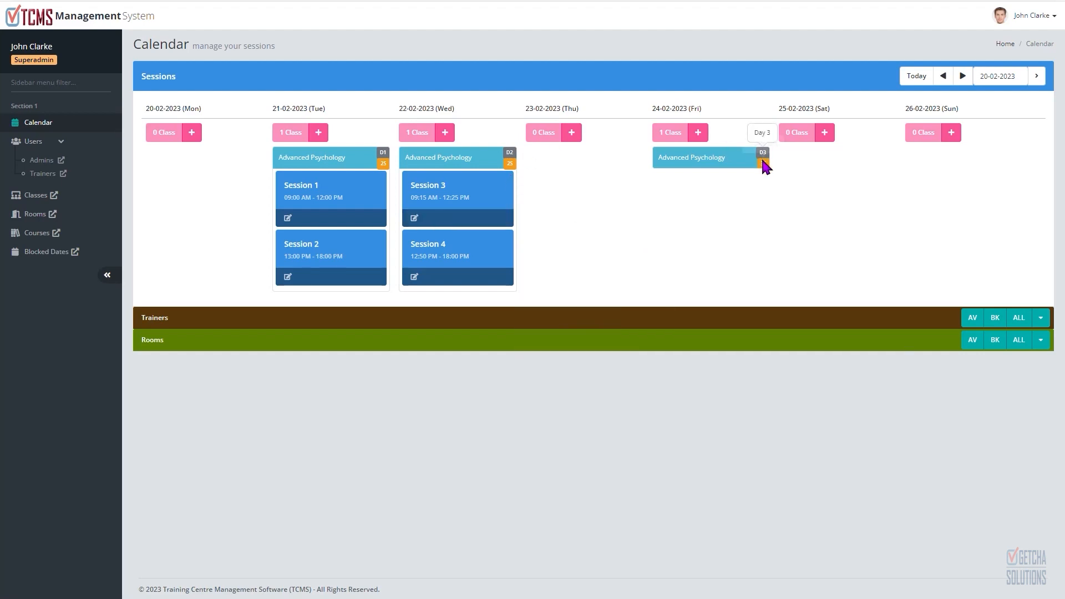
{"action": "left_click", "coordinate": [729, 162]}
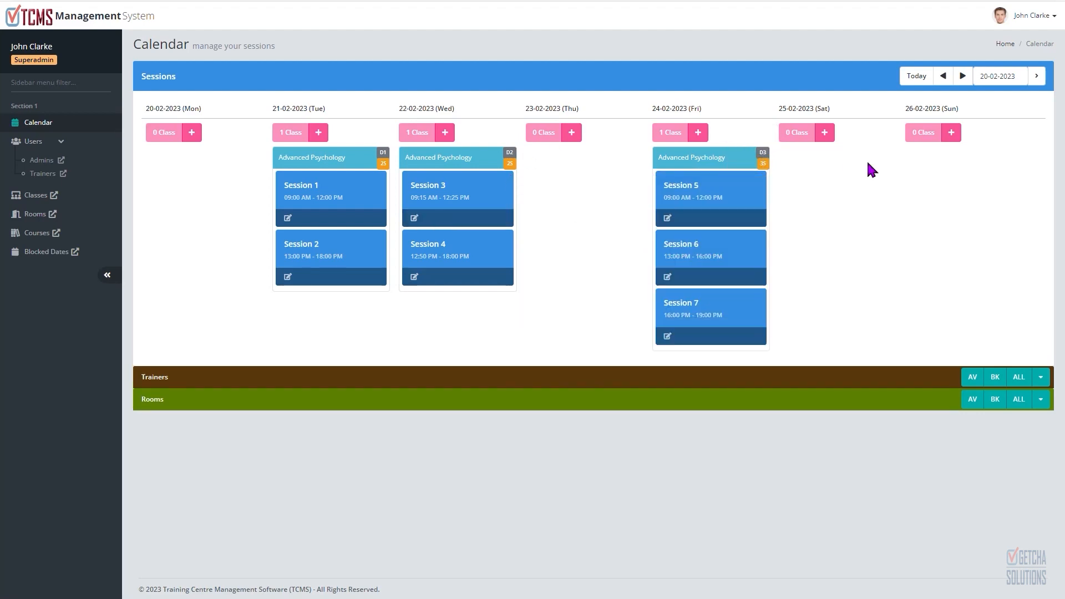
Step: Expand the Trainers availability panel below the week's sessions
{"action": "mouse_move", "coordinate": [744, 231]}
{"action": "double_click", "coordinate": [158, 400]}
{"action": "left_click", "coordinate": [1045, 314]}
{"action": "left_click", "coordinate": [1042, 383]}
{"action": "scroll", "coordinate": [953, 244], "scroll_direction": "down", "scroll_amount": 2}
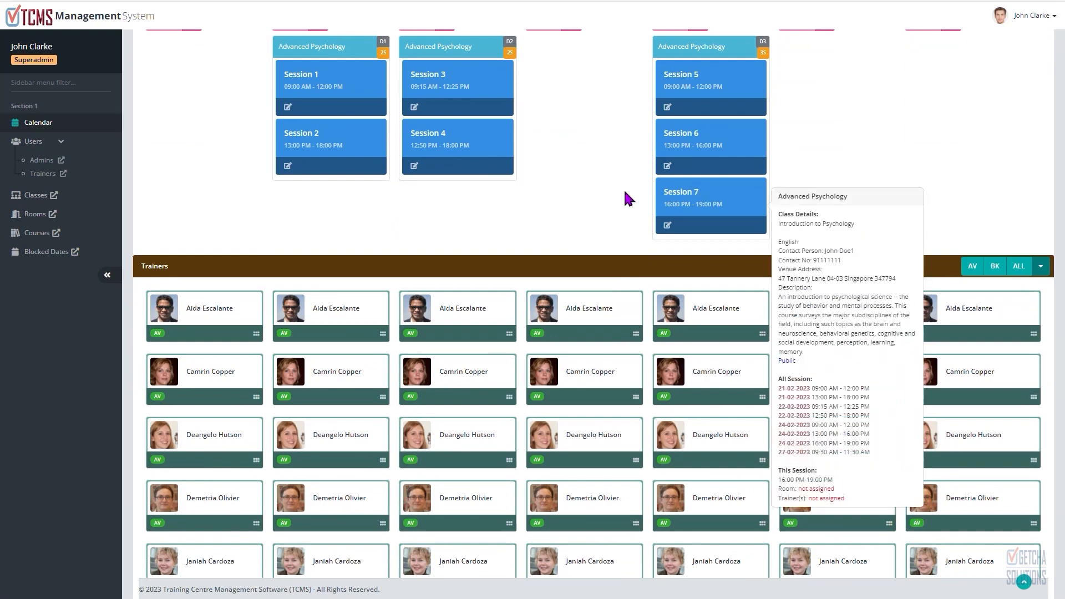
{"action": "scroll", "coordinate": [629, 198], "scroll_direction": "up", "scroll_amount": 1}
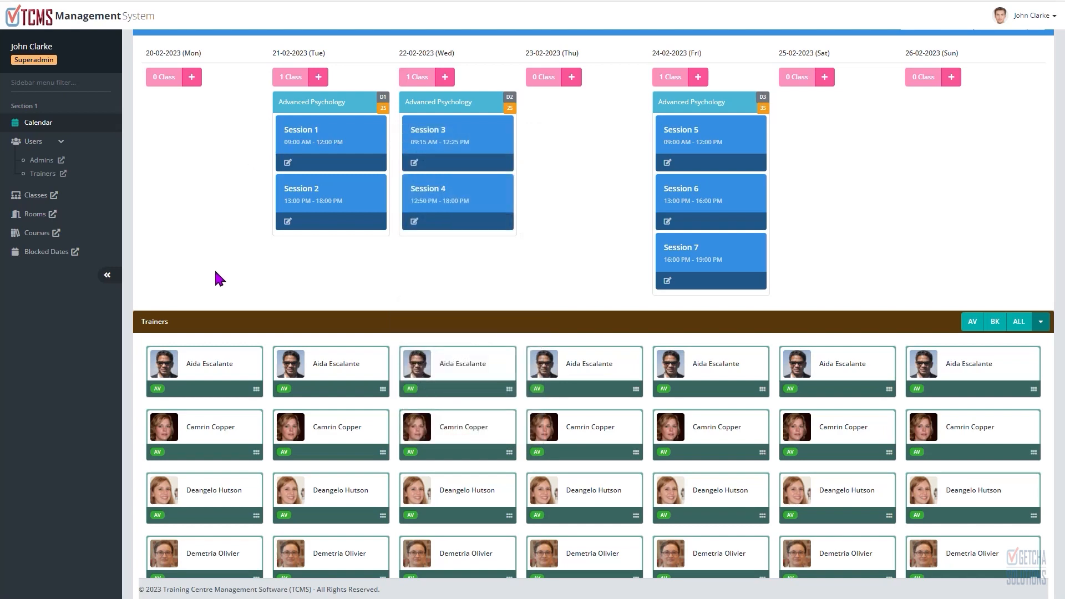
{"action": "mouse_move", "coordinate": [327, 391]}
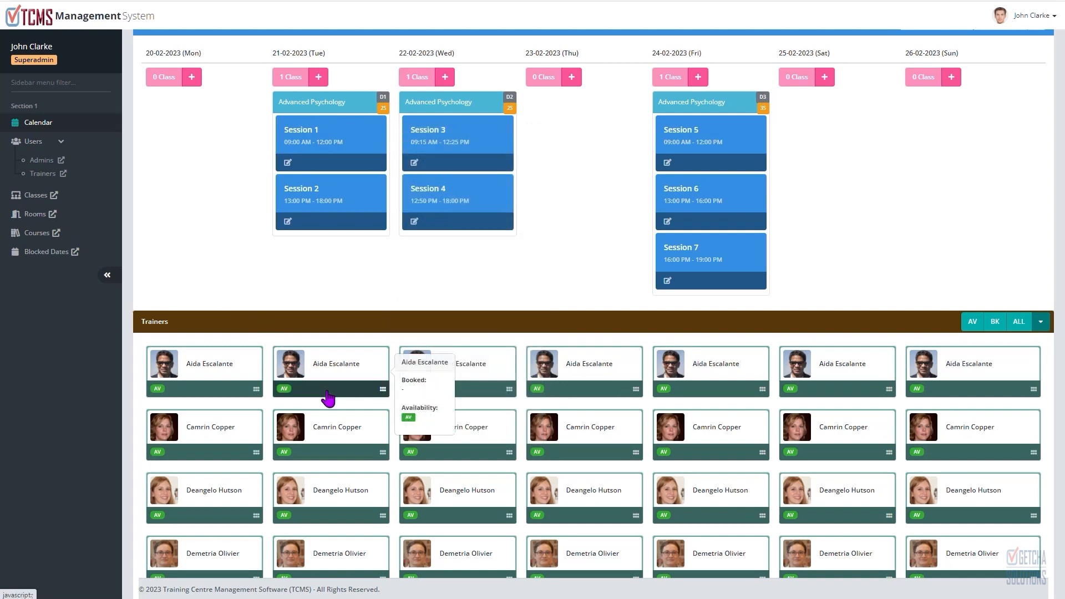
{"action": "mouse_move", "coordinate": [333, 167]}
{"action": "mouse_move", "coordinate": [336, 395]}
{"action": "left_click_drag", "start_coordinate": [336, 396], "coordinate": [358, 146]}
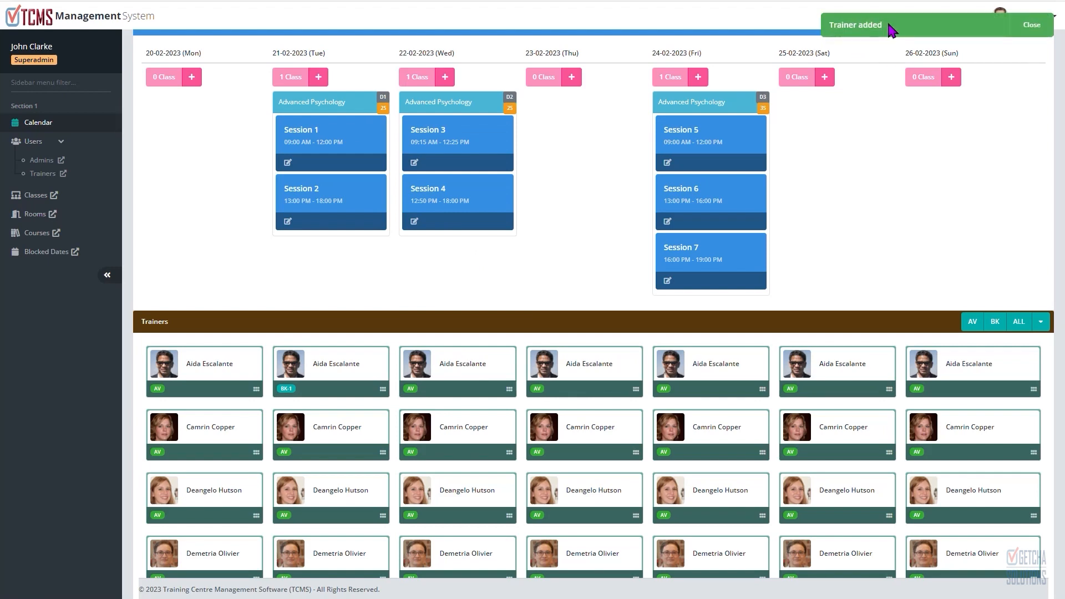
{"action": "mouse_move", "coordinate": [316, 135]}
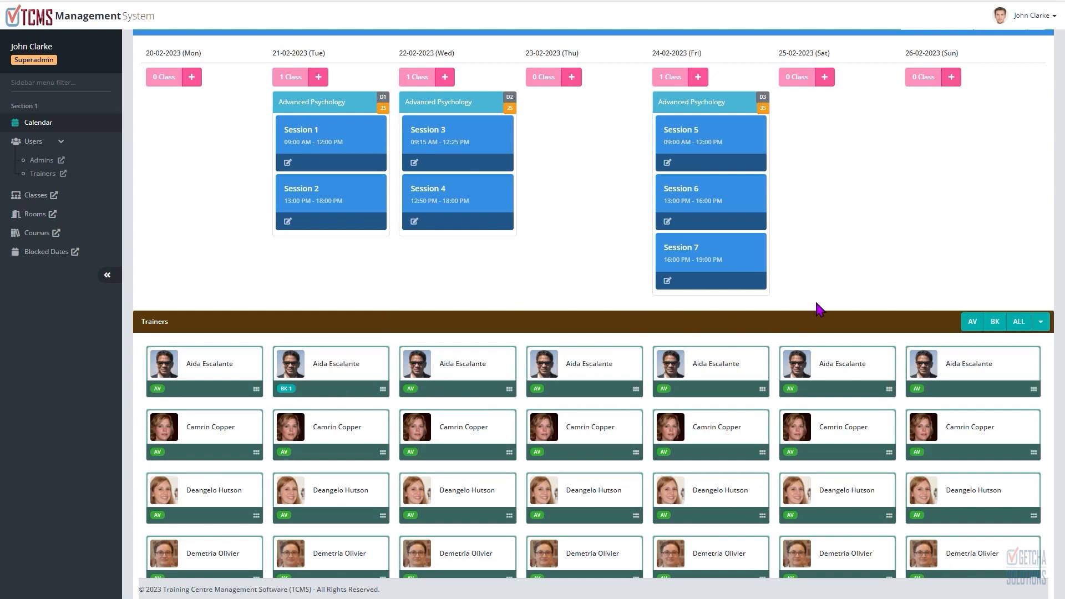
{"action": "mouse_move", "coordinate": [331, 459]}
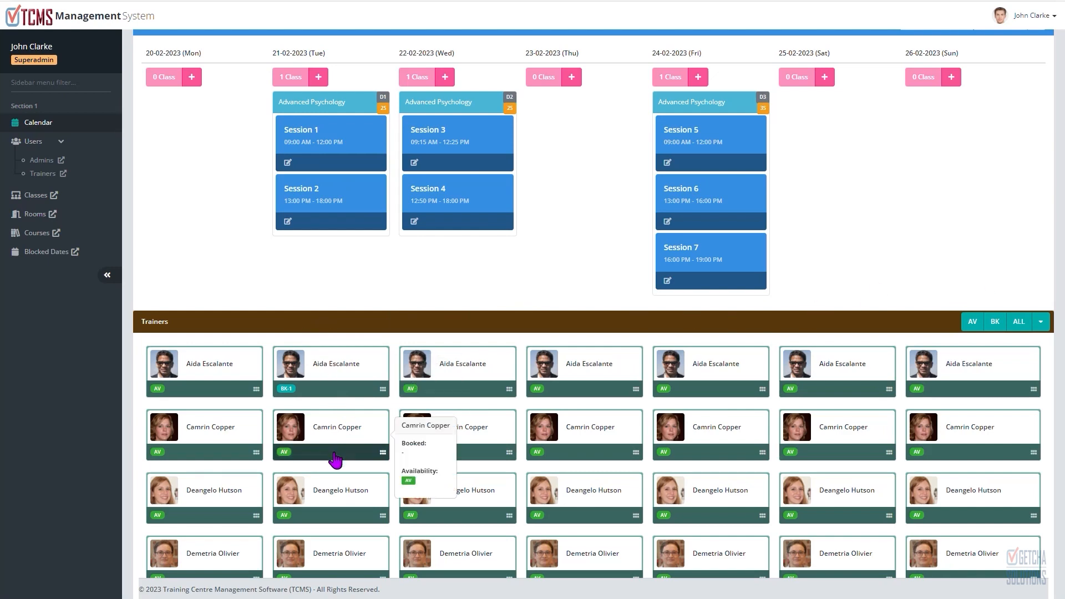
{"action": "left_click_drag", "start_coordinate": [331, 460], "coordinate": [358, 150]}
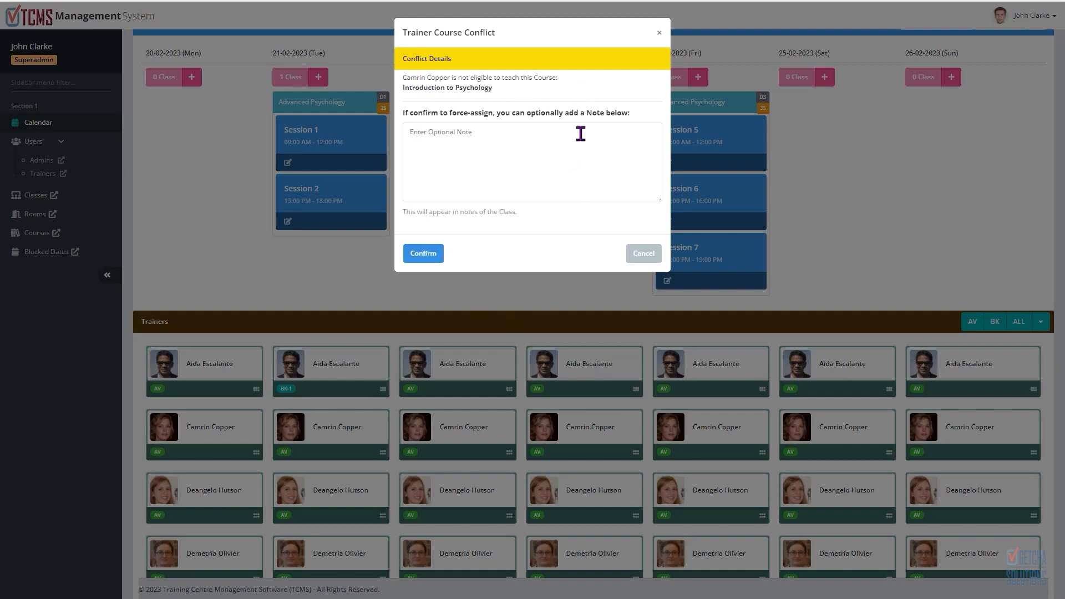
{"action": "left_click", "coordinate": [469, 136]}
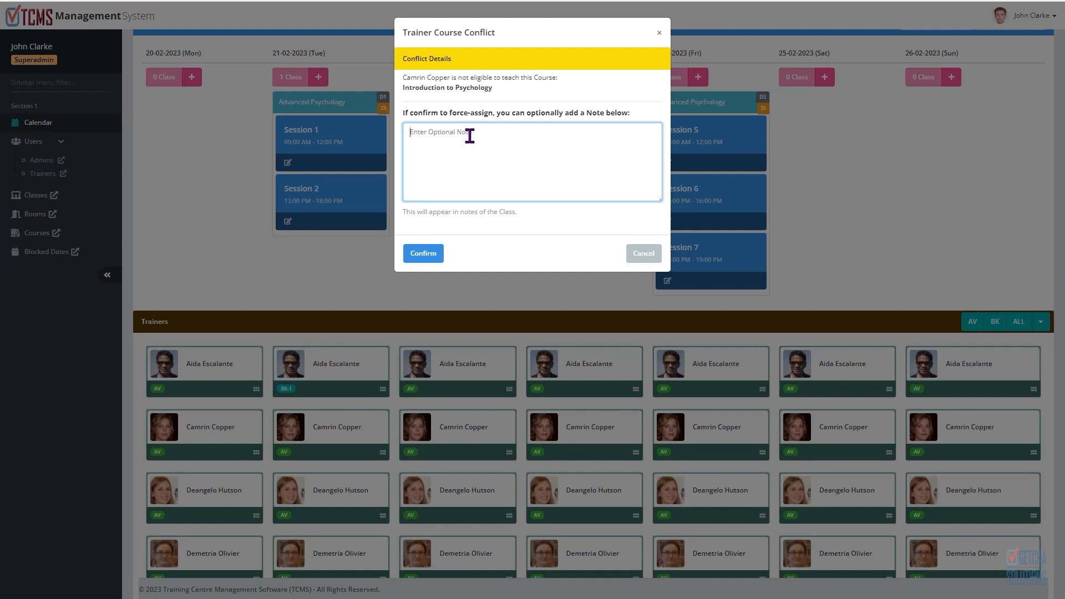
{"action": "type", "text": "CEO insists on him"}
{"action": "left_click", "coordinate": [430, 252]}
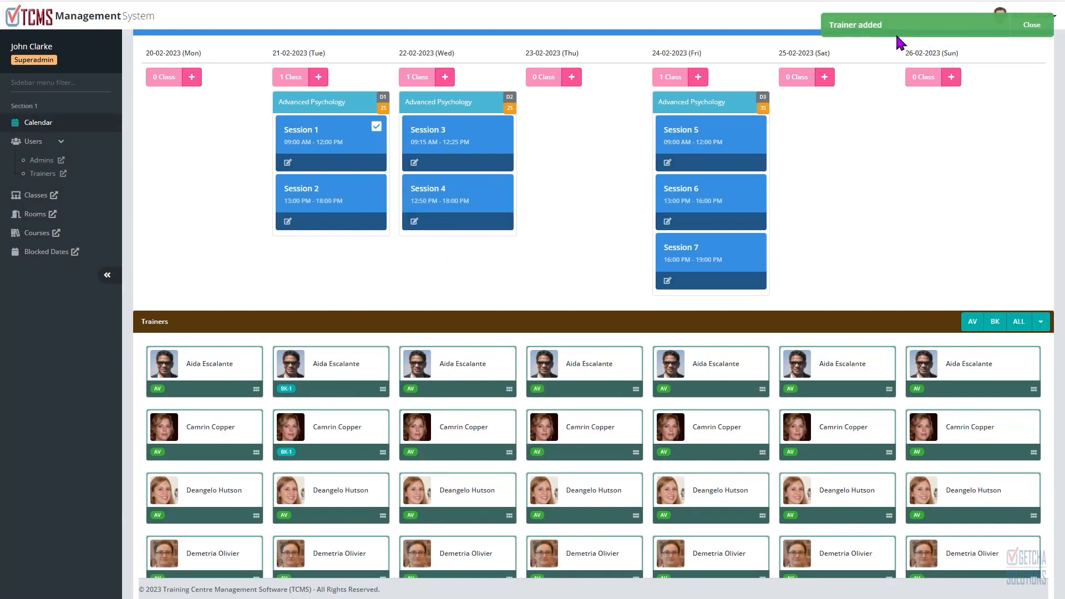
{"action": "mouse_move", "coordinate": [328, 147]}
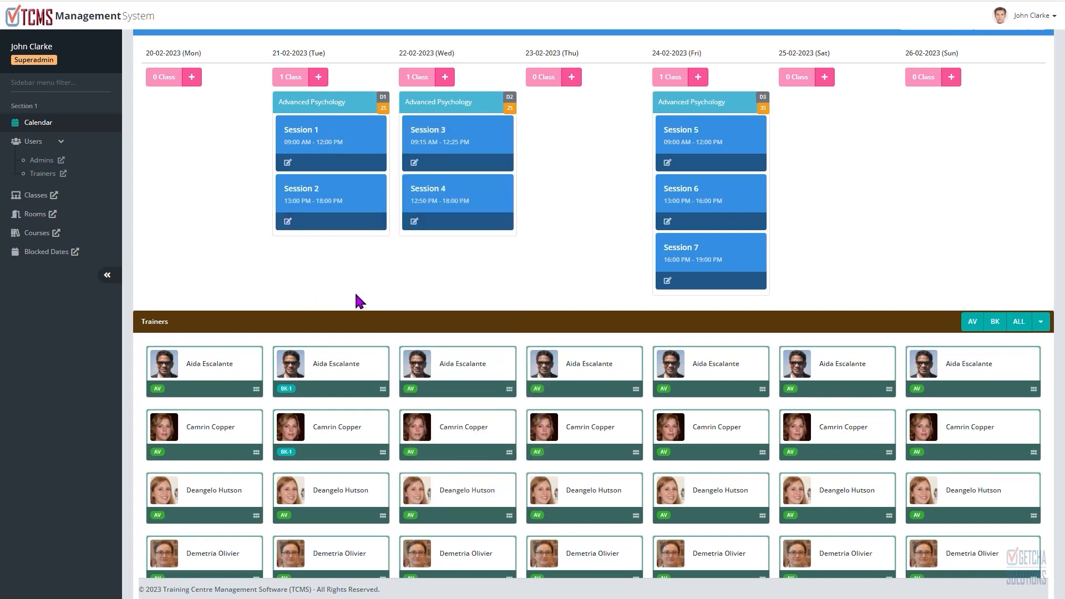
{"action": "mouse_move", "coordinate": [289, 395]}
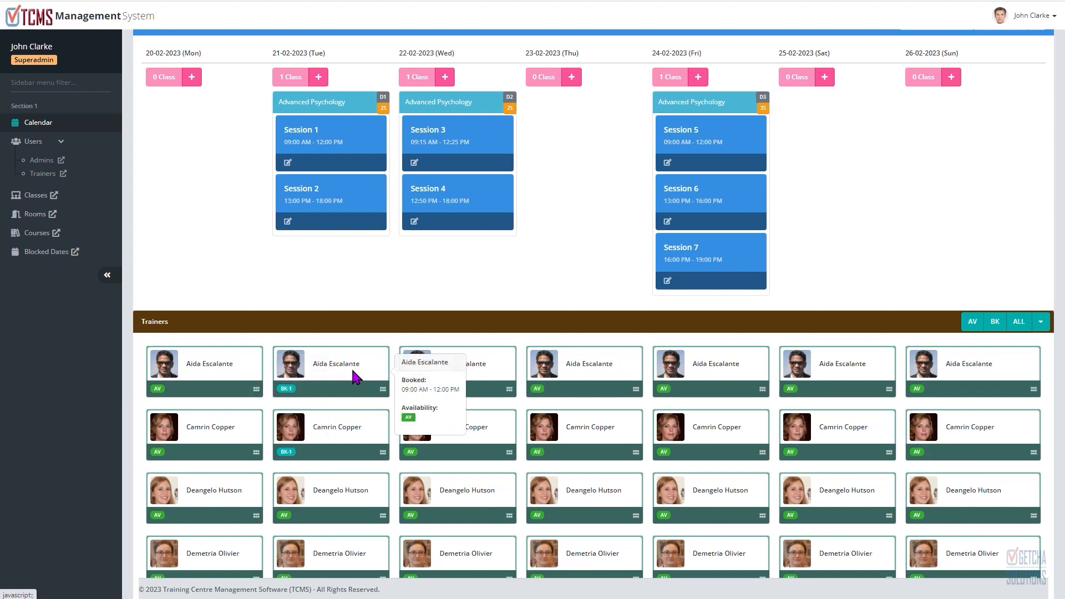
{"action": "scroll", "coordinate": [372, 320], "scroll_direction": "down", "scroll_amount": 1}
{"action": "scroll", "coordinate": [371, 321], "scroll_direction": "down", "scroll_amount": 3}
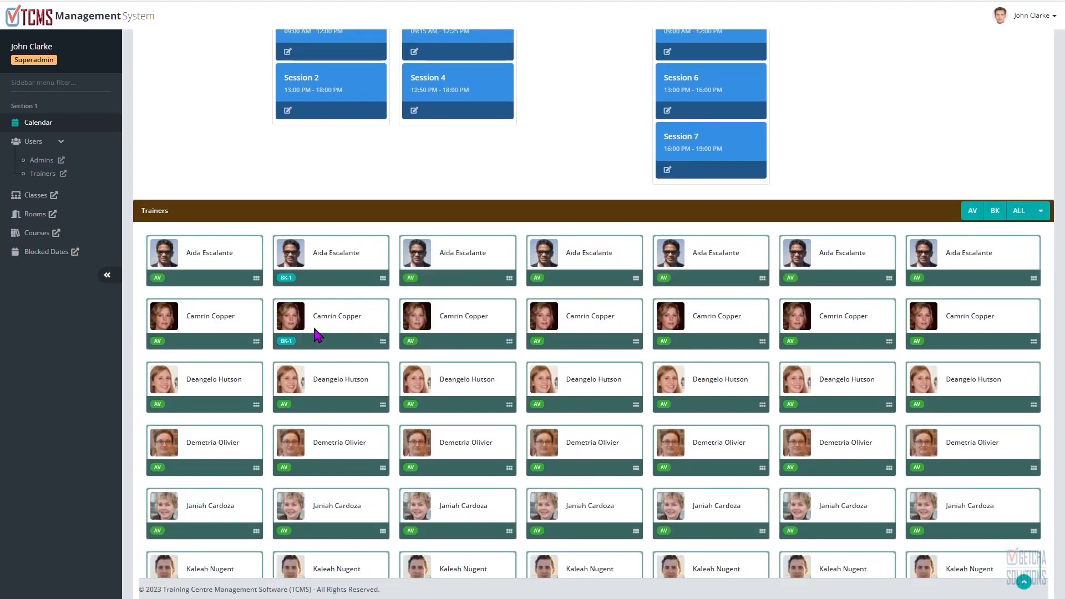
{"action": "mouse_move", "coordinate": [335, 348]}
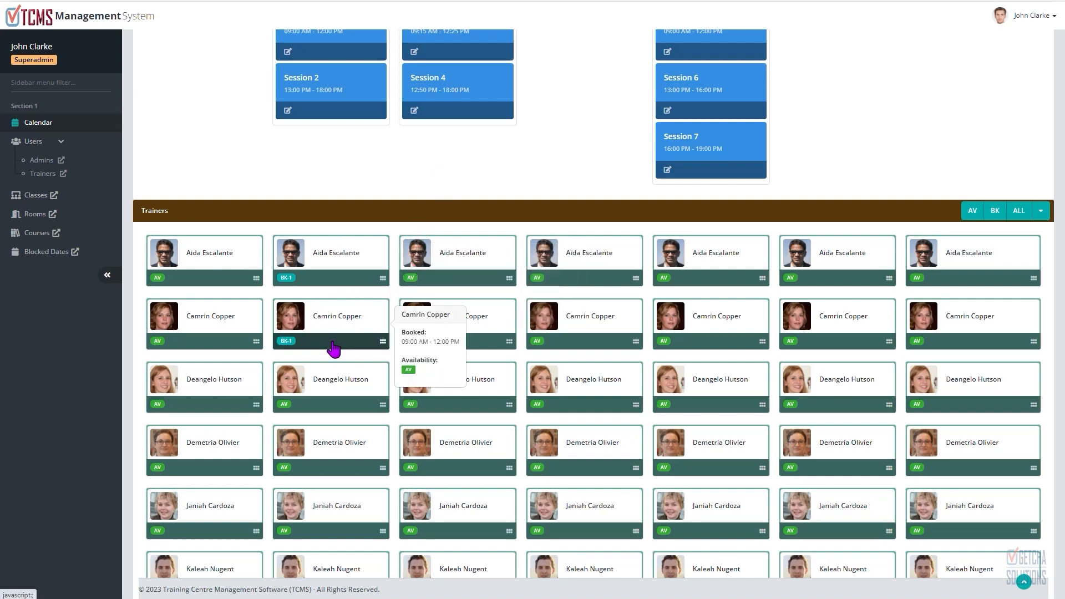
{"action": "mouse_move", "coordinate": [340, 104]}
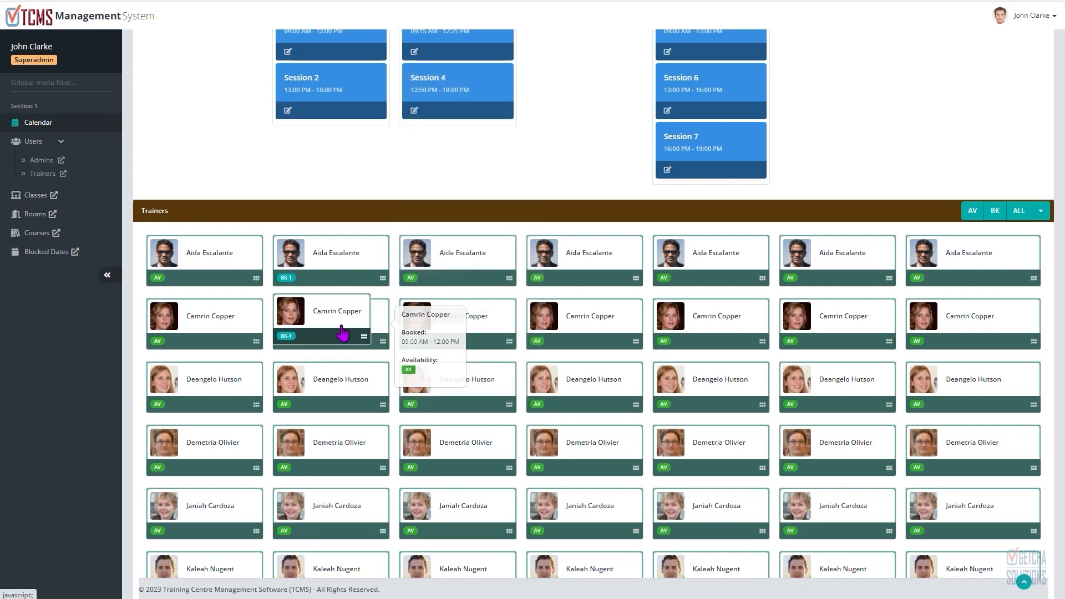
{"action": "left_click_drag", "start_coordinate": [339, 340], "coordinate": [348, 256]}
{"action": "scroll", "coordinate": [343, 123], "scroll_direction": "up", "scroll_amount": 3}
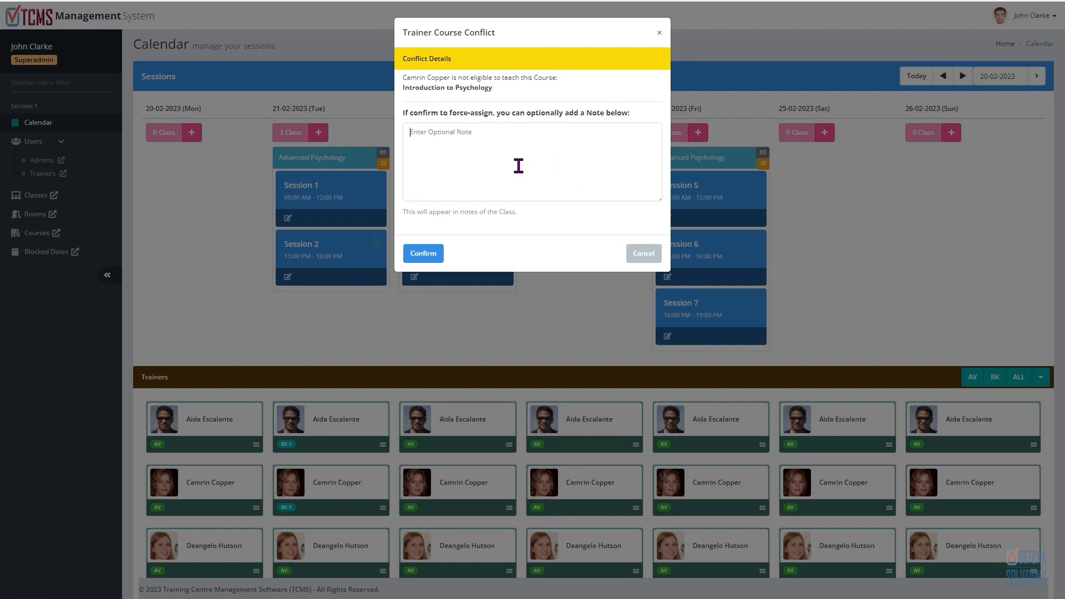
{"action": "left_click", "coordinate": [511, 167]}
{"action": "type", "text": "dsad"}
{"action": "left_click", "coordinate": [423, 253]}
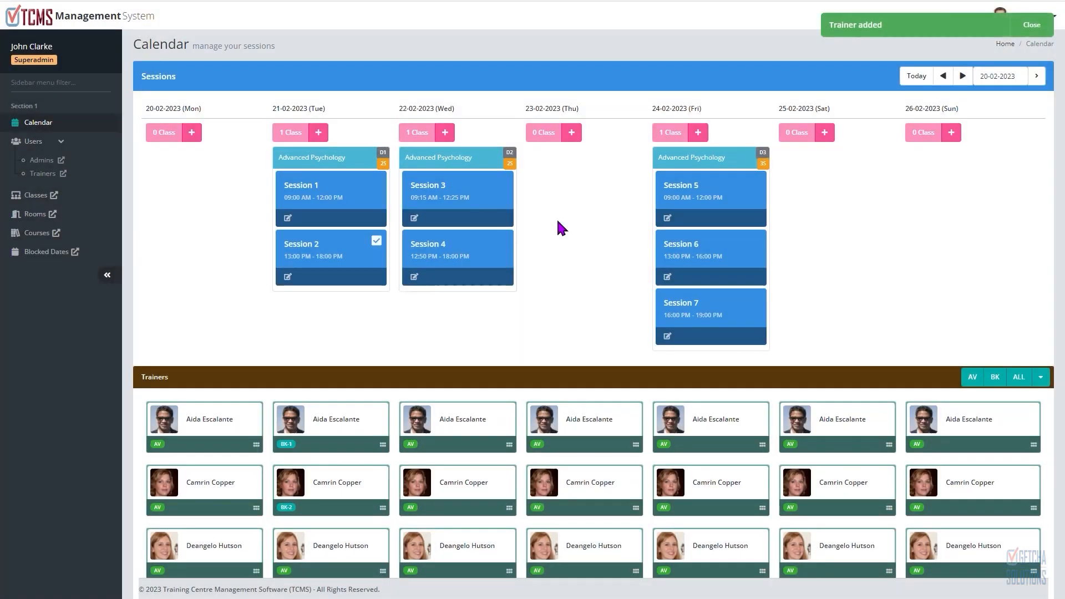
Step: Filter the trainer cards by available, then booked, then show all trainers again
{"action": "scroll", "coordinate": [637, 261], "scroll_direction": "down", "scroll_amount": 2}
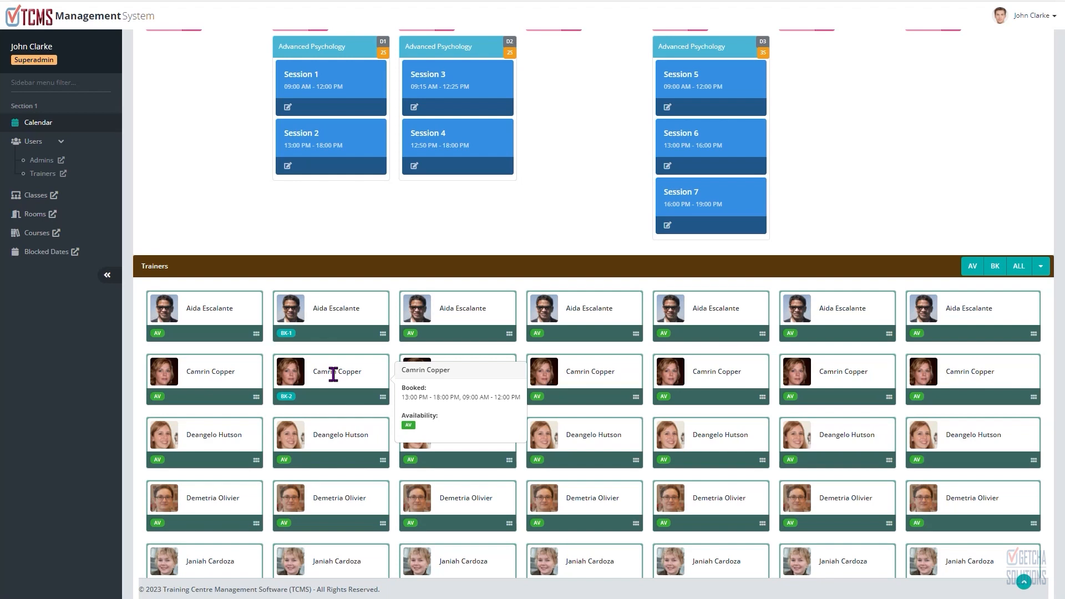
{"action": "scroll", "coordinate": [382, 344], "scroll_direction": "down", "scroll_amount": 2}
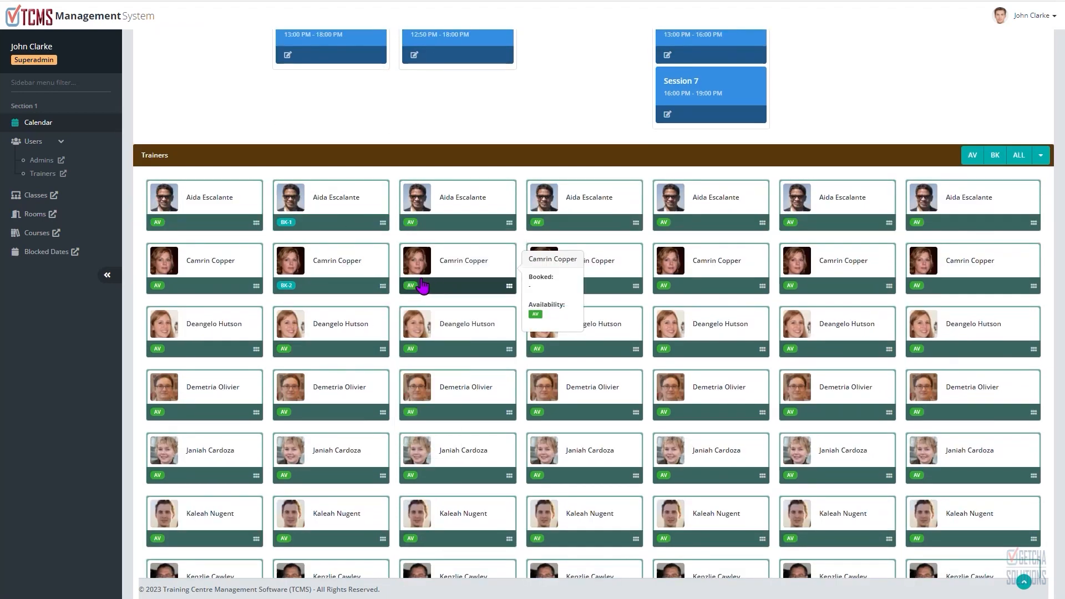
{"action": "scroll", "coordinate": [377, 163], "scroll_direction": "up", "scroll_amount": 3}
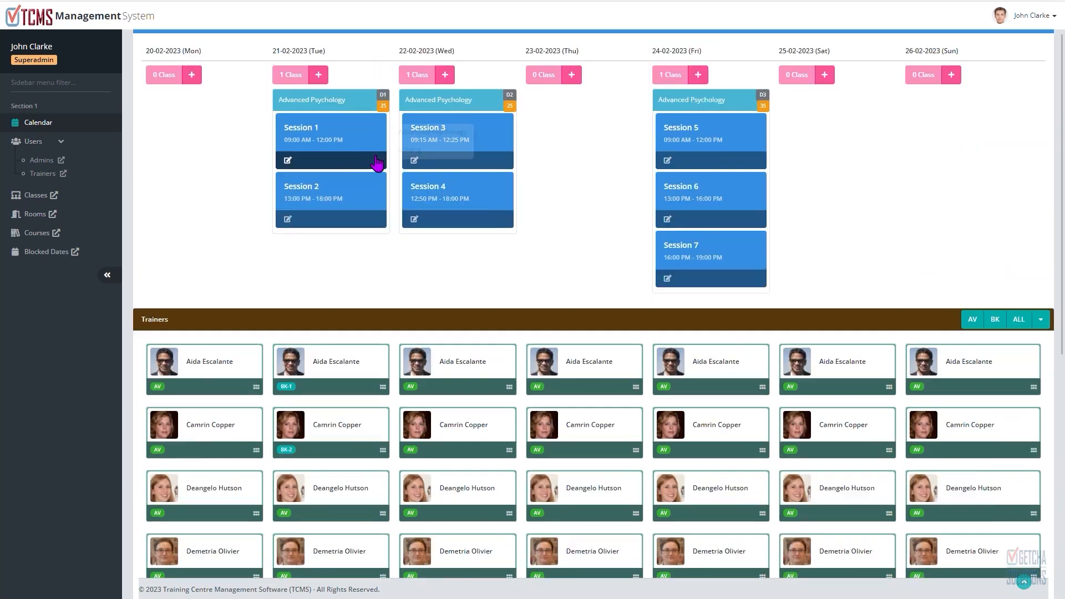
{"action": "left_click", "coordinate": [974, 332]}
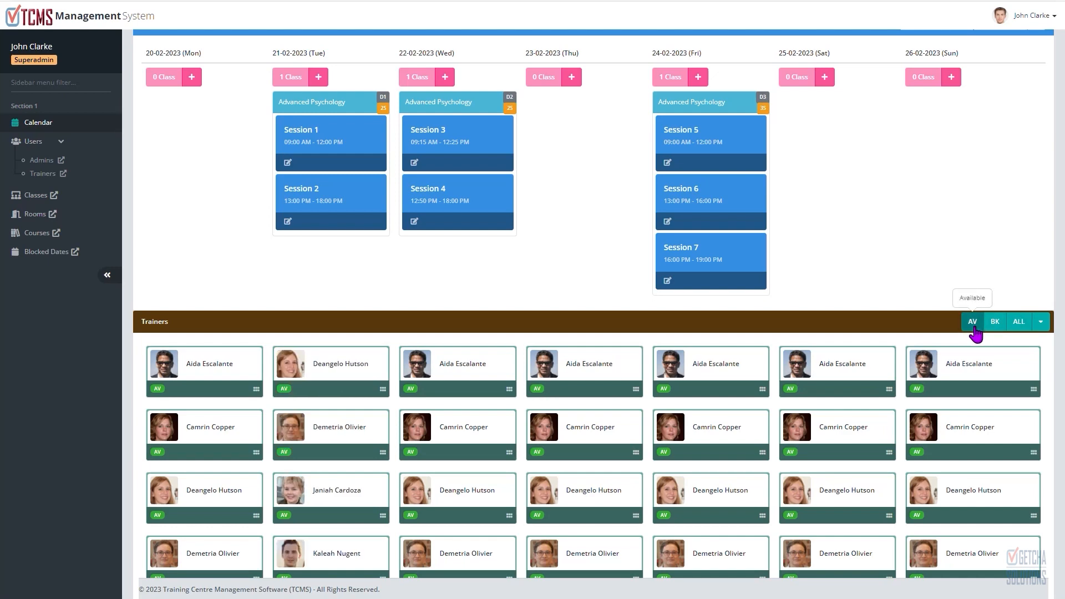
{"action": "scroll", "coordinate": [870, 409], "scroll_direction": "down", "scroll_amount": 5}
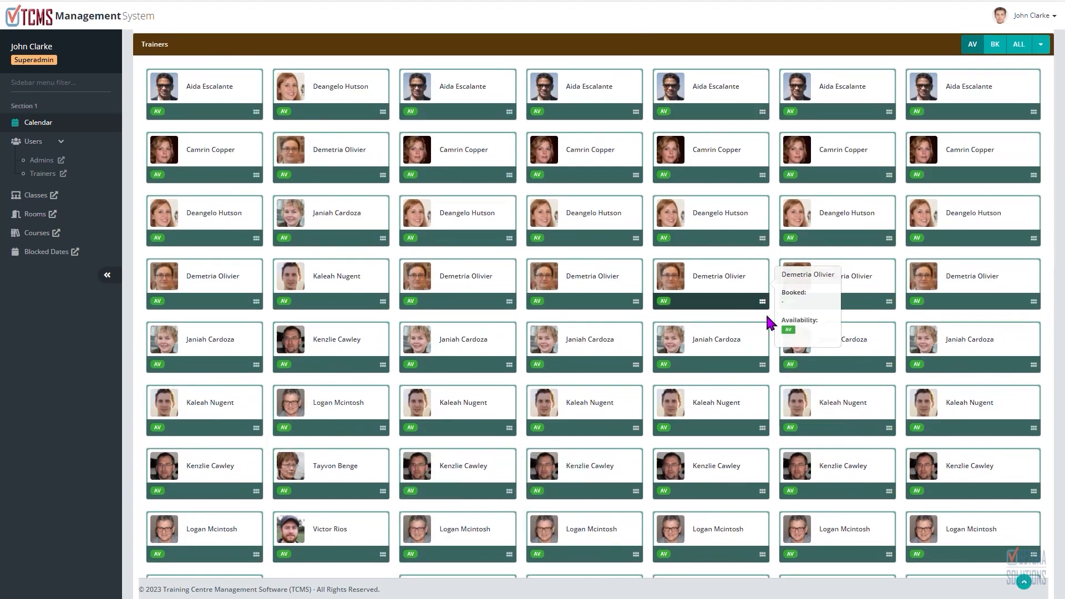
{"action": "scroll", "coordinate": [769, 323], "scroll_direction": "up", "scroll_amount": 4}
{"action": "left_click", "coordinate": [994, 267]}
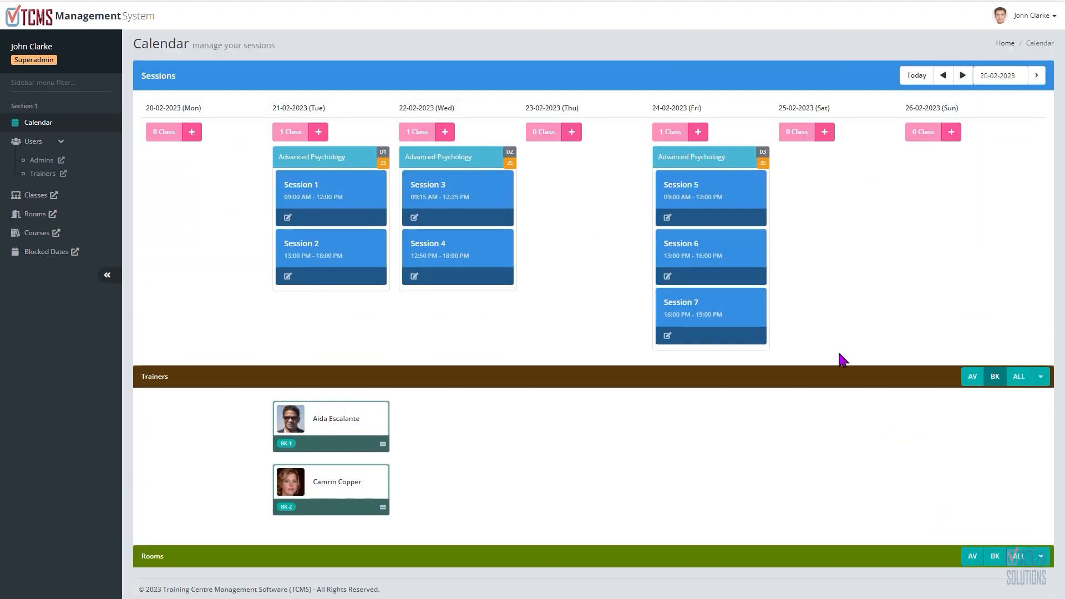
{"action": "left_click", "coordinate": [1019, 381]}
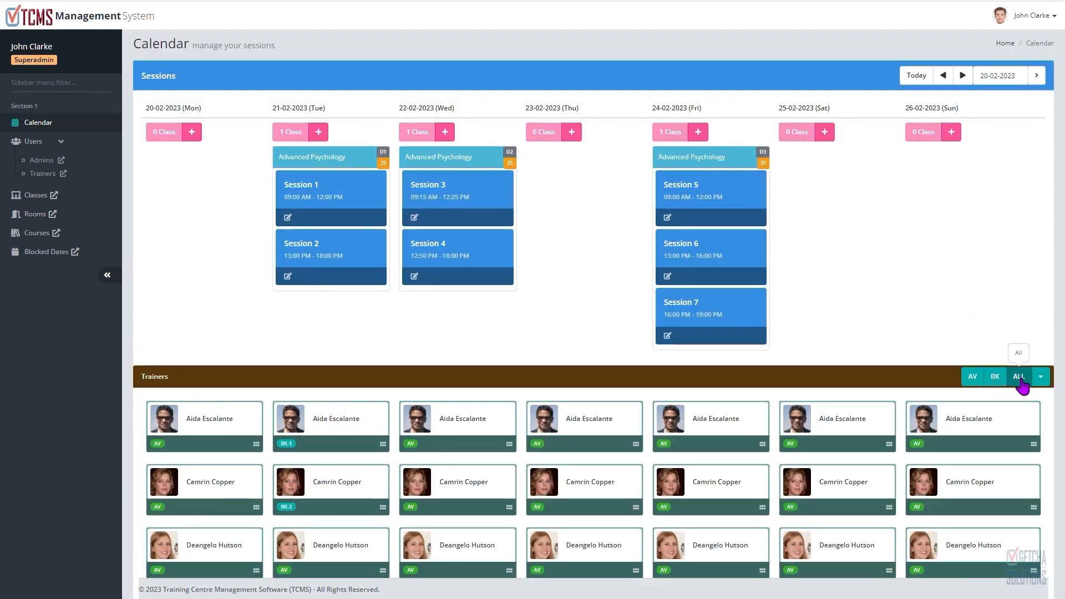
{"action": "scroll", "coordinate": [373, 451], "scroll_direction": "down", "scroll_amount": 2}
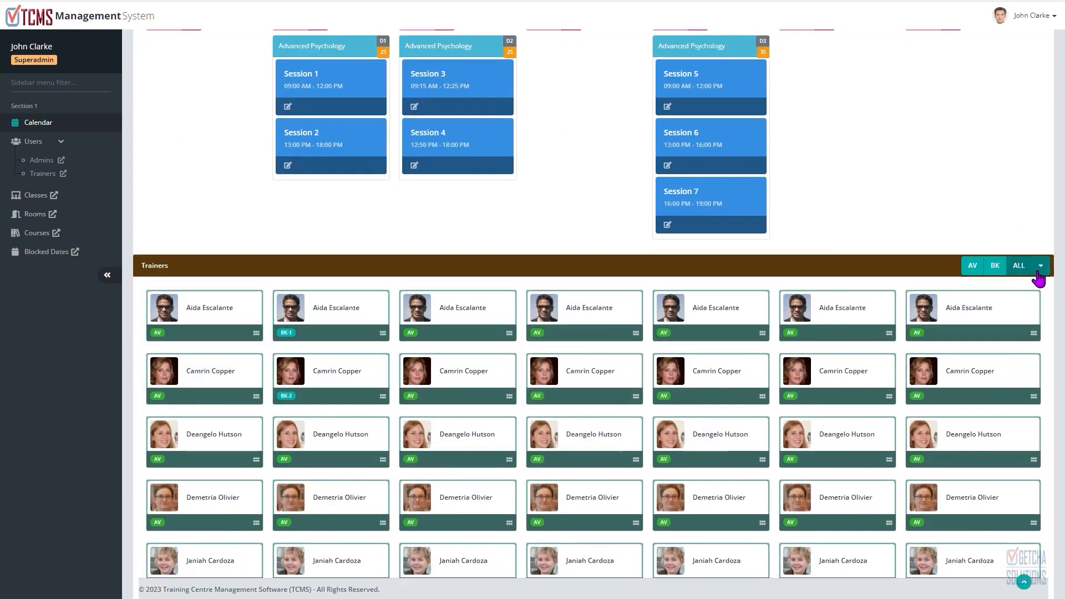
Step: Collapse the Trainers panel and expand the Rooms availability panel
{"action": "left_click", "coordinate": [1037, 273]}
{"action": "mouse_move", "coordinate": [331, 225]}
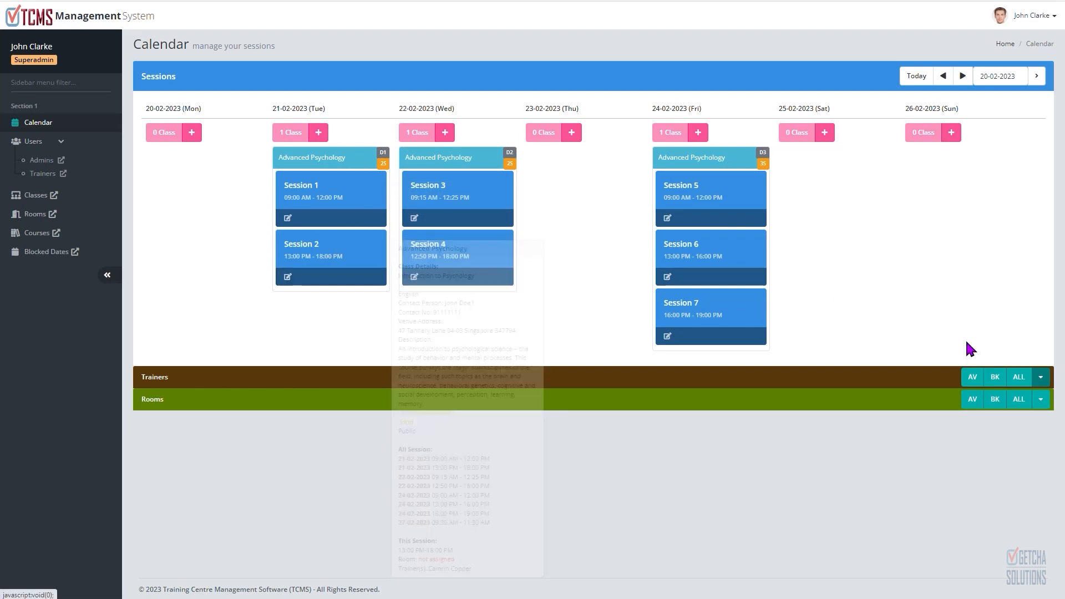
{"action": "left_click", "coordinate": [1040, 401]}
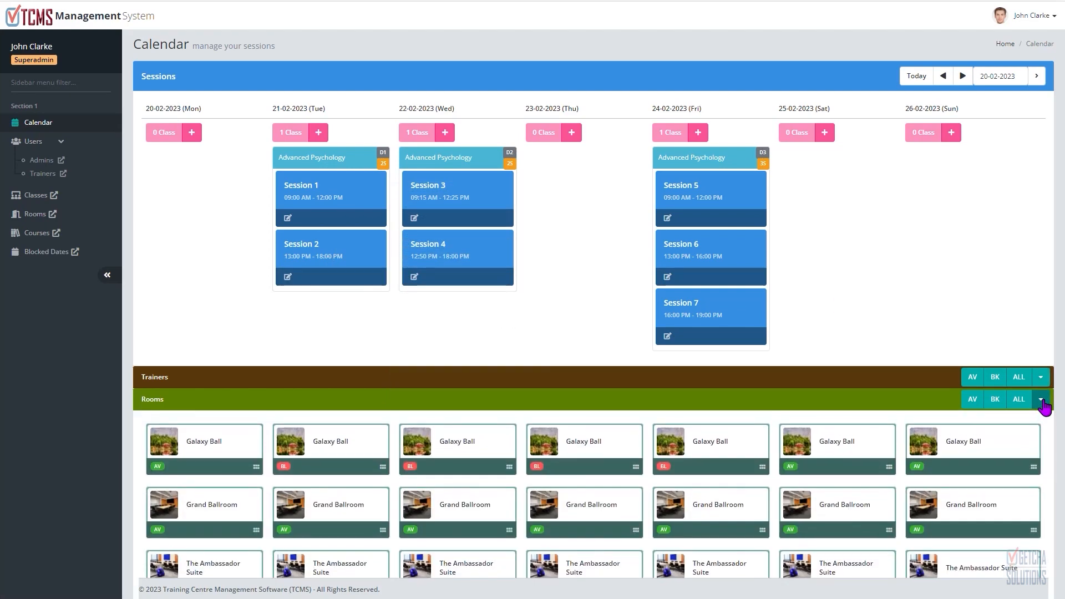
{"action": "scroll", "coordinate": [1012, 395], "scroll_direction": "down", "scroll_amount": 2}
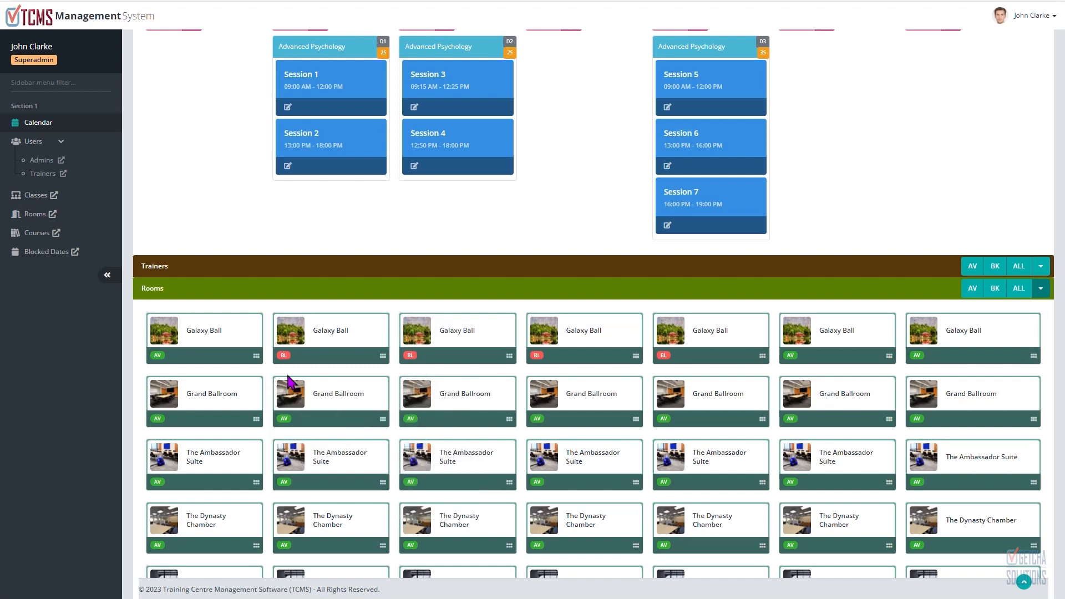
Step: Try to assign the blocked Galaxy Ball room to Session 1 on 21-02-2023, then cancel the force-assign
{"action": "mouse_move", "coordinate": [289, 367]}
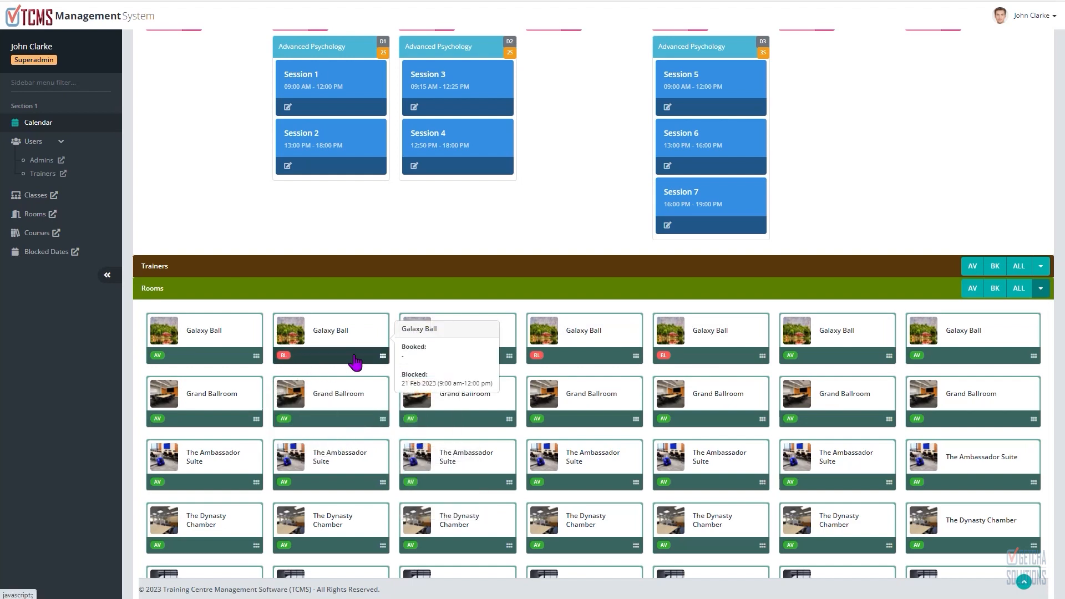
{"action": "mouse_move", "coordinate": [335, 419]}
{"action": "mouse_move", "coordinate": [334, 341]}
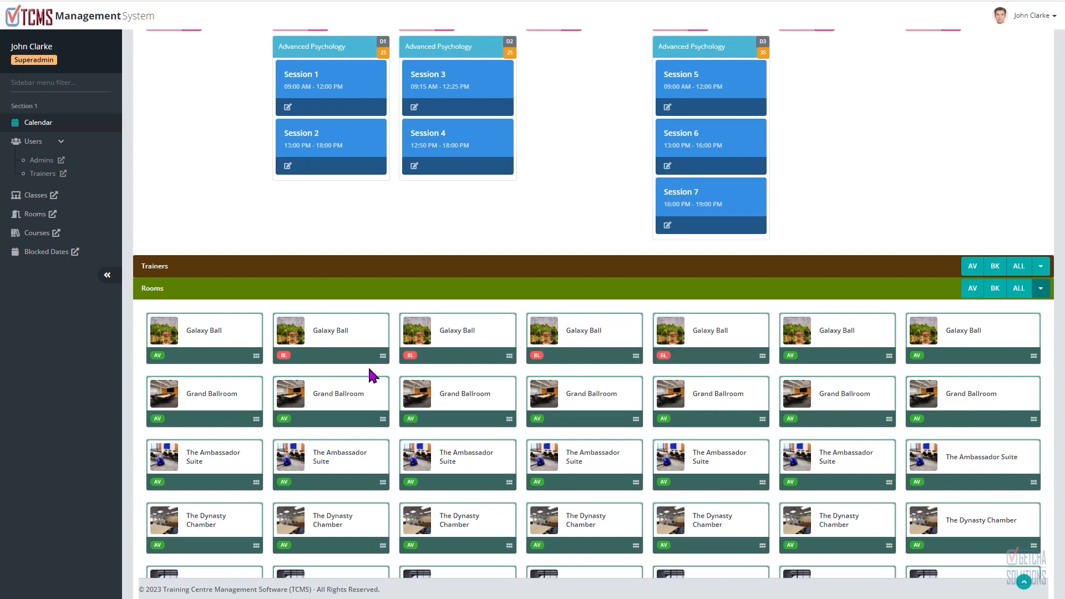
{"action": "mouse_move", "coordinate": [345, 361]}
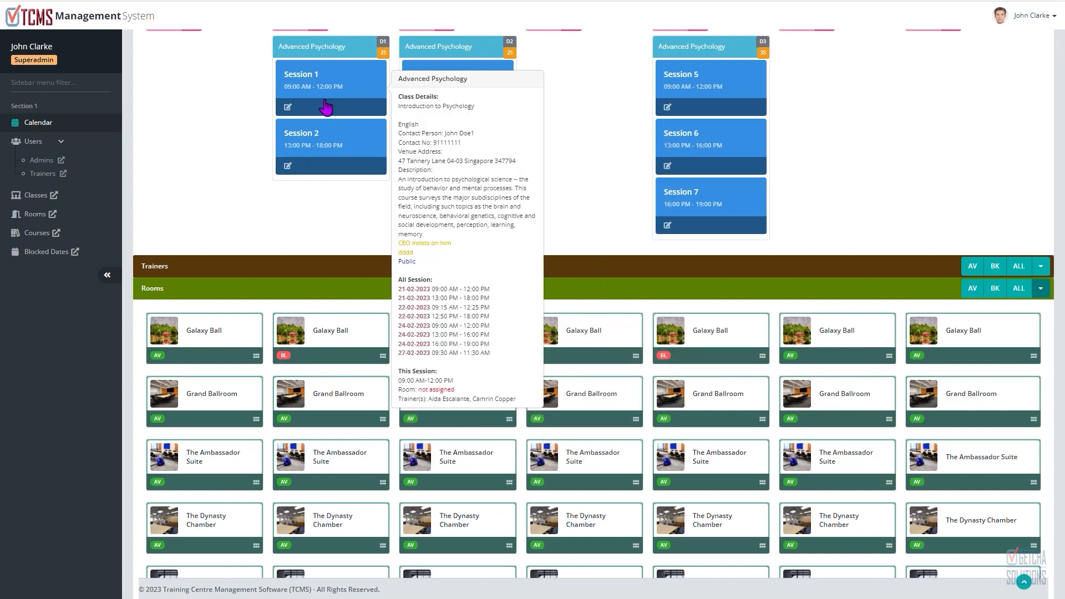
{"action": "left_click_drag", "start_coordinate": [326, 358], "coordinate": [336, 201]}
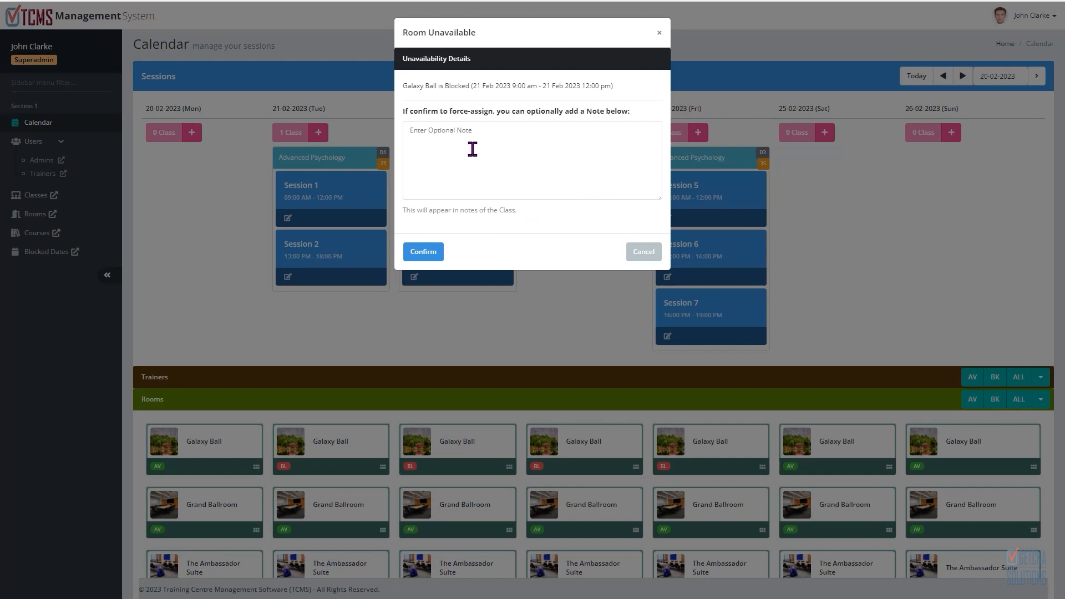
{"action": "left_click", "coordinate": [650, 254]}
{"action": "scroll", "coordinate": [627, 252], "scroll_direction": "down", "scroll_amount": 1}
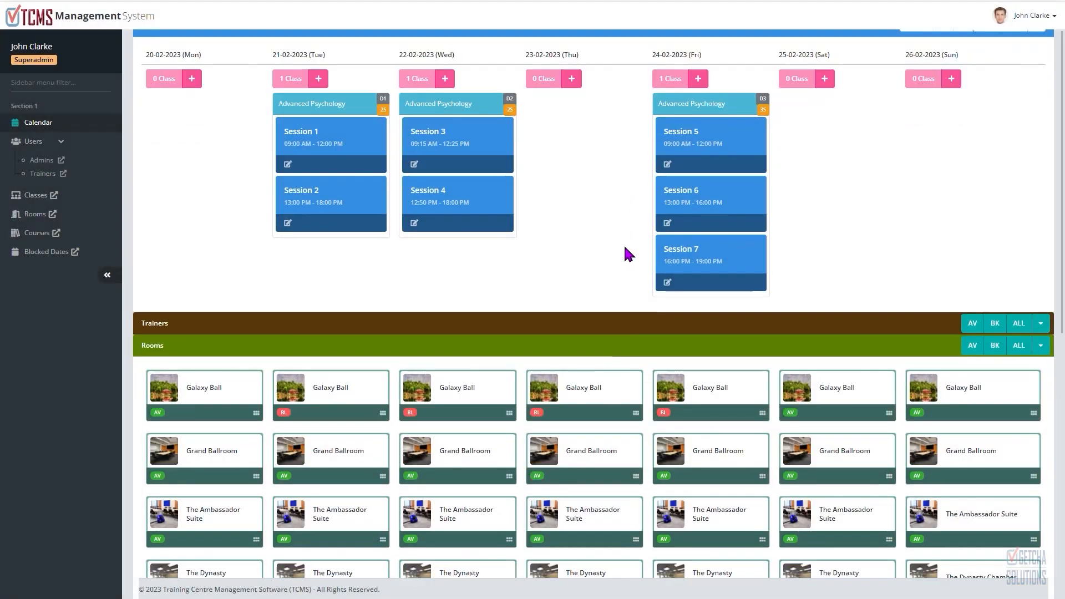
Step: Force-assign the Grand Ballroom to the Advanced Psychology session on 21-02-2023 despite its capacity, adding the note "sample"
{"action": "scroll", "coordinate": [628, 254], "scroll_direction": "down", "scroll_amount": 2}
{"action": "mouse_move", "coordinate": [348, 368]}
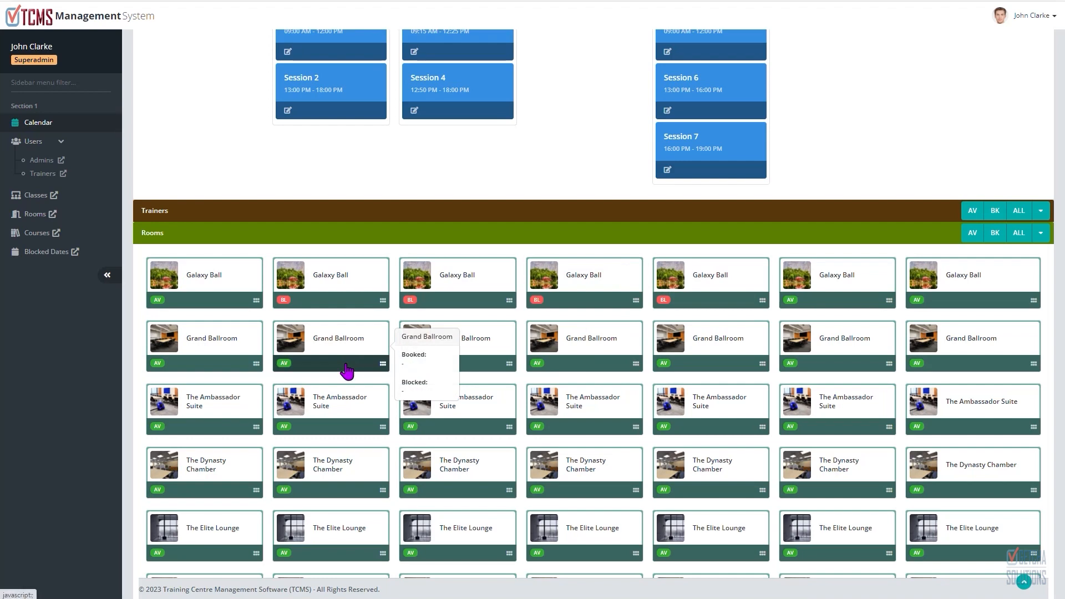
{"action": "left_click_drag", "start_coordinate": [347, 370], "coordinate": [346, 208]}
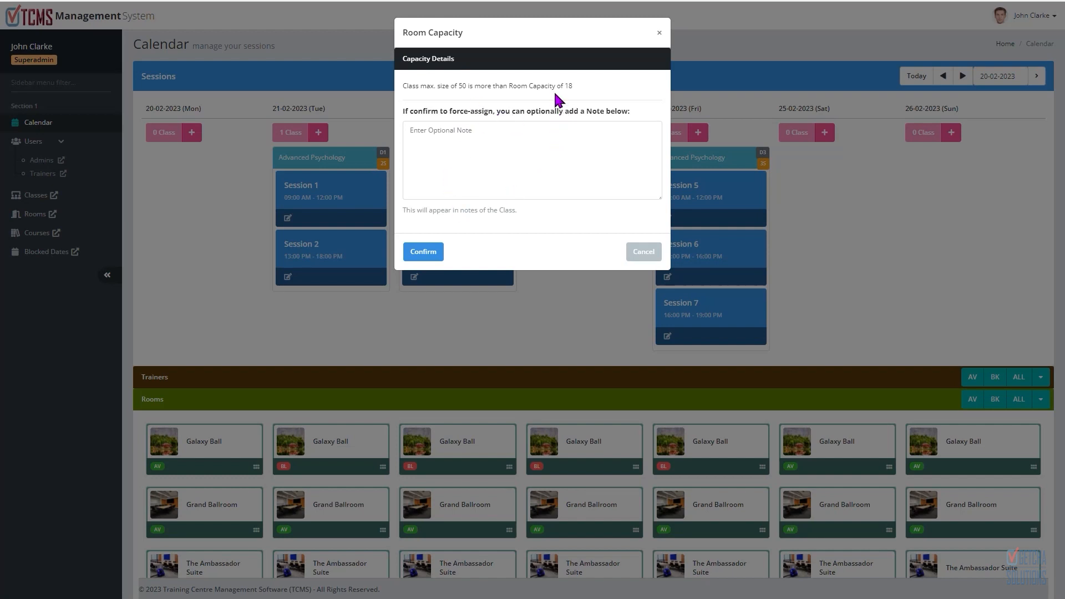
{"action": "left_click", "coordinate": [545, 141]}
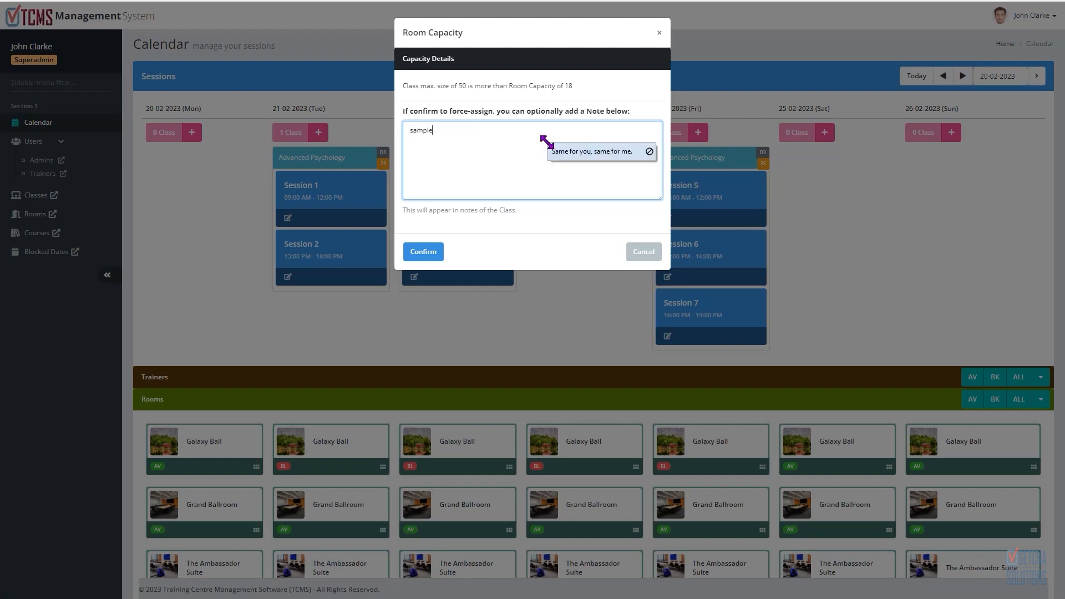
{"action": "left_click", "coordinate": [433, 252]}
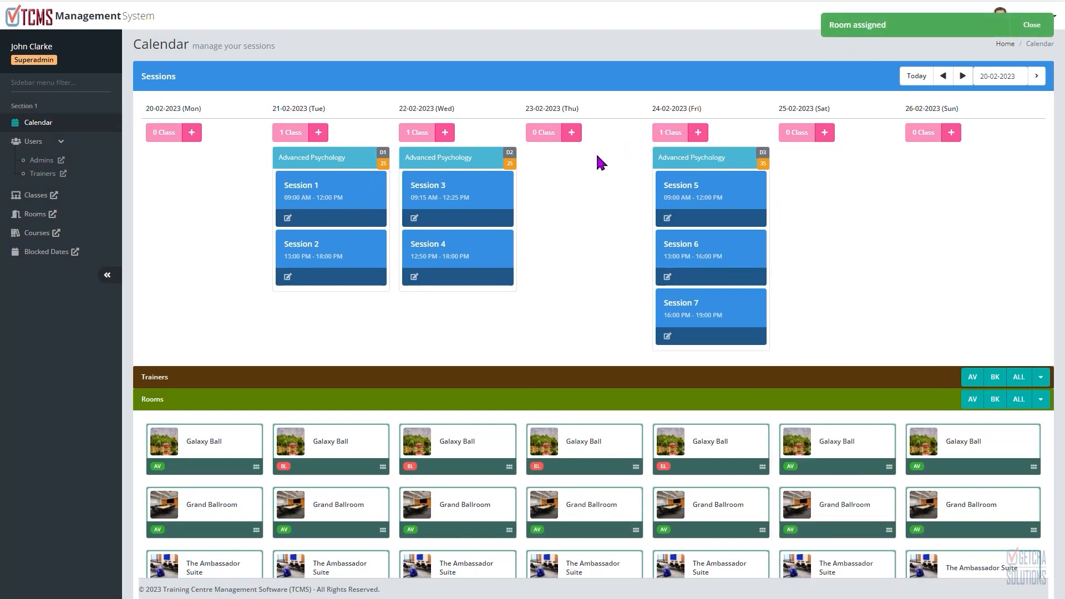
Step: Collapse the Rooms availability panel below the calendar
{"action": "mouse_move", "coordinate": [331, 195]}
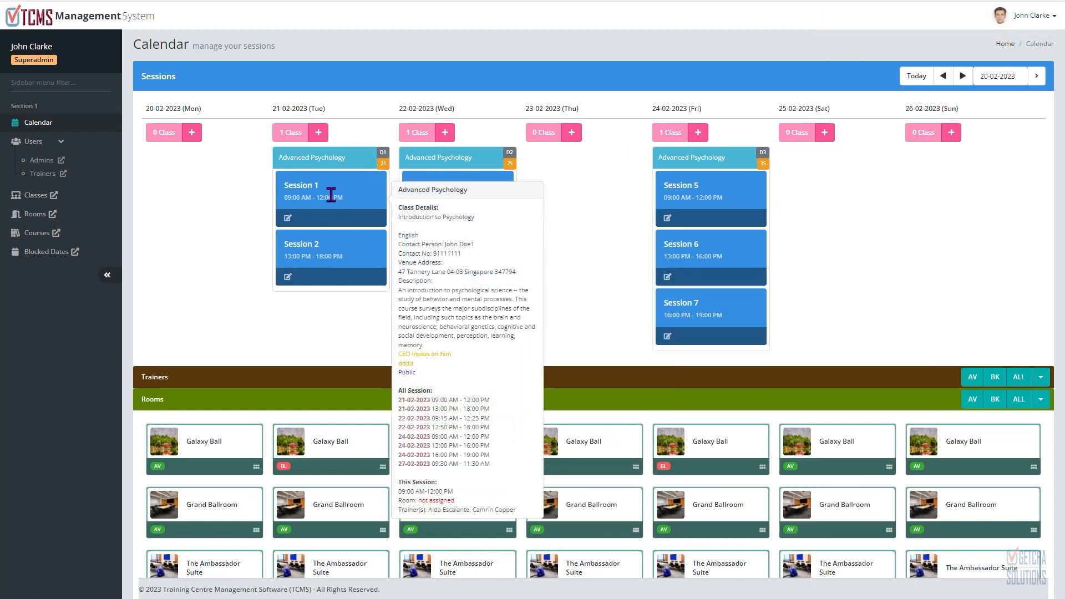
{"action": "scroll", "coordinate": [659, 195], "scroll_direction": "down", "scroll_amount": 3}
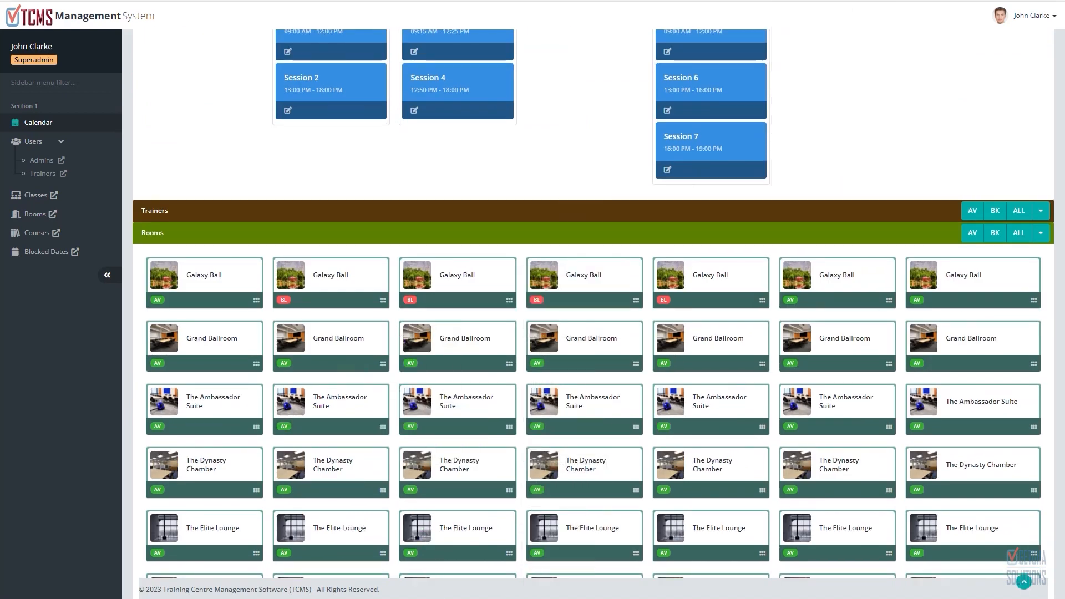
{"action": "scroll", "coordinate": [424, 408], "scroll_direction": "up", "scroll_amount": 3}
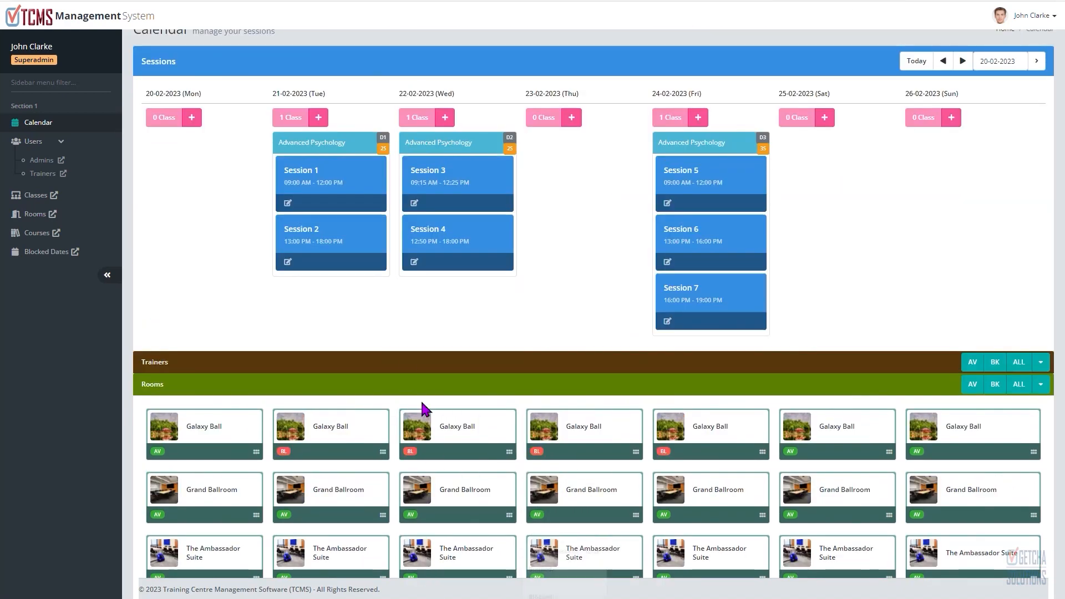
{"action": "left_click", "coordinate": [1038, 388]}
{"action": "mouse_move", "coordinate": [297, 212]}
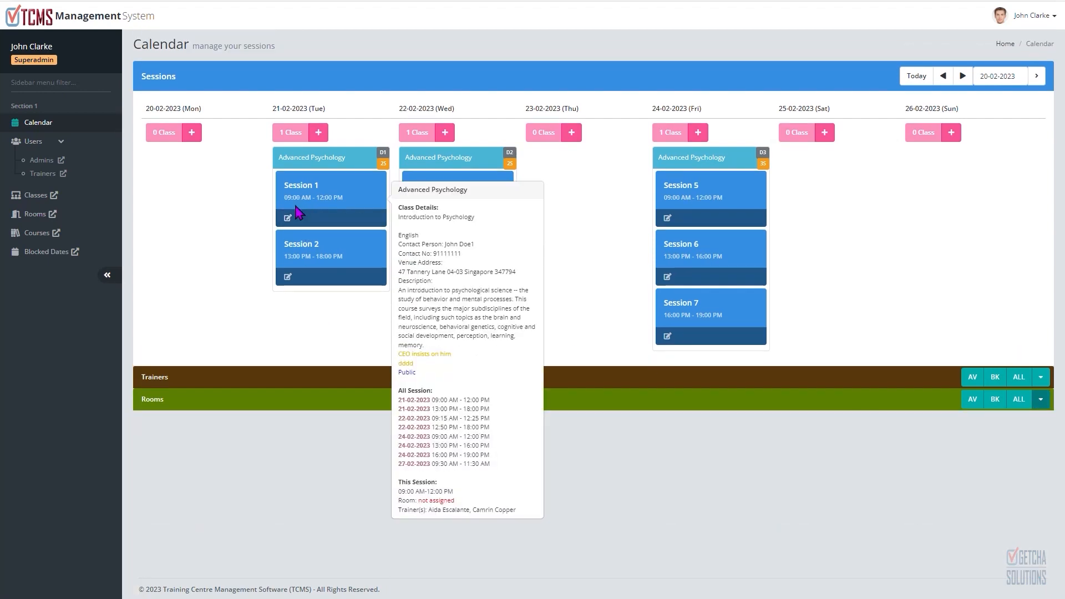
{"action": "left_click", "coordinate": [286, 277]}
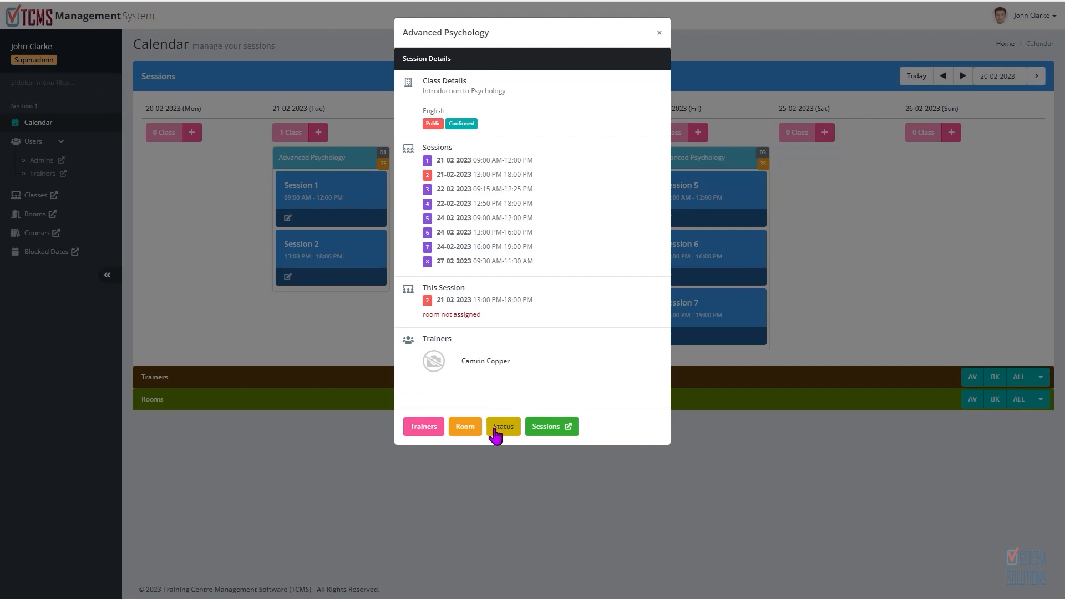
{"action": "left_click", "coordinate": [423, 427]}
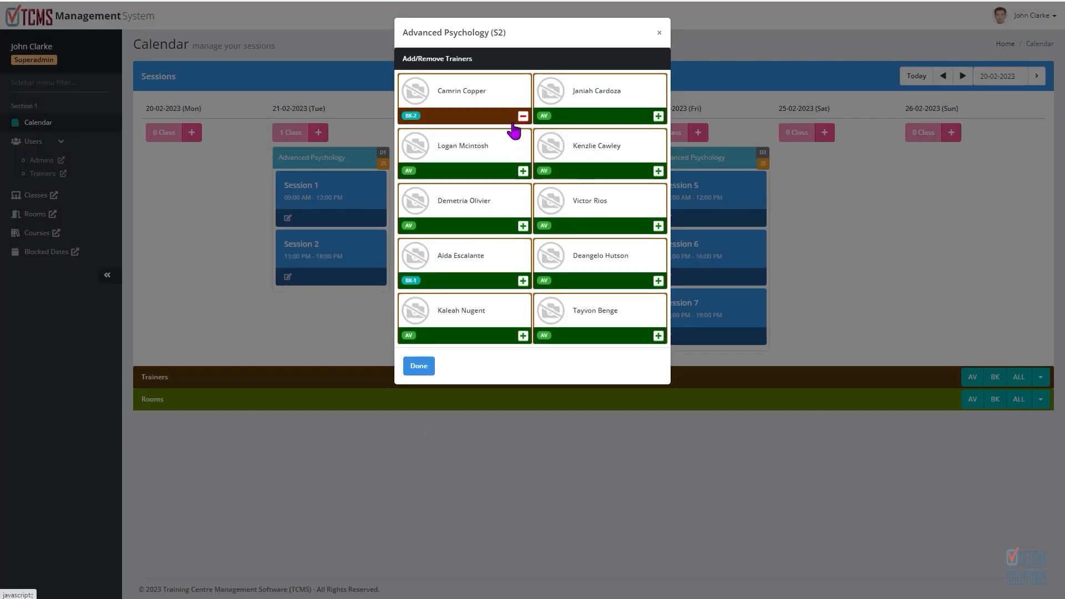
{"action": "left_click", "coordinate": [658, 171]}
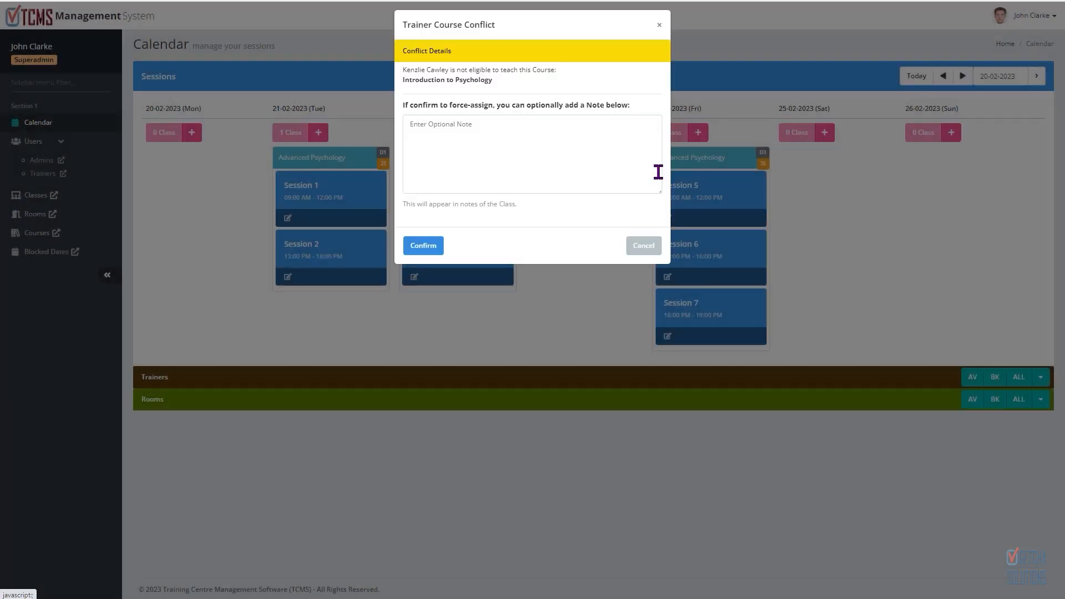
{"action": "left_click", "coordinate": [425, 255]}
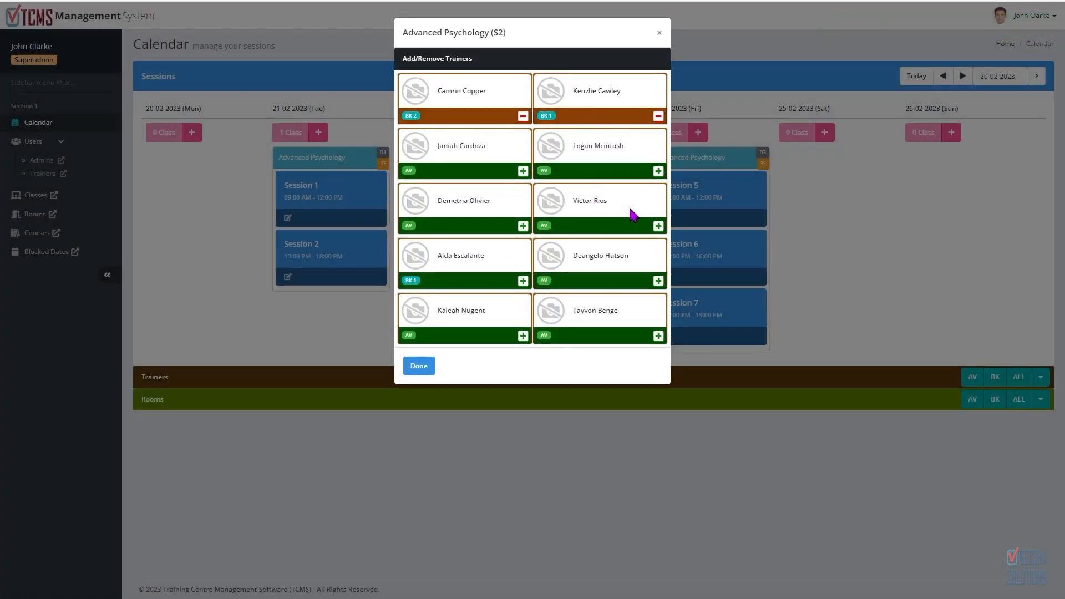
{"action": "left_click", "coordinate": [659, 170]}
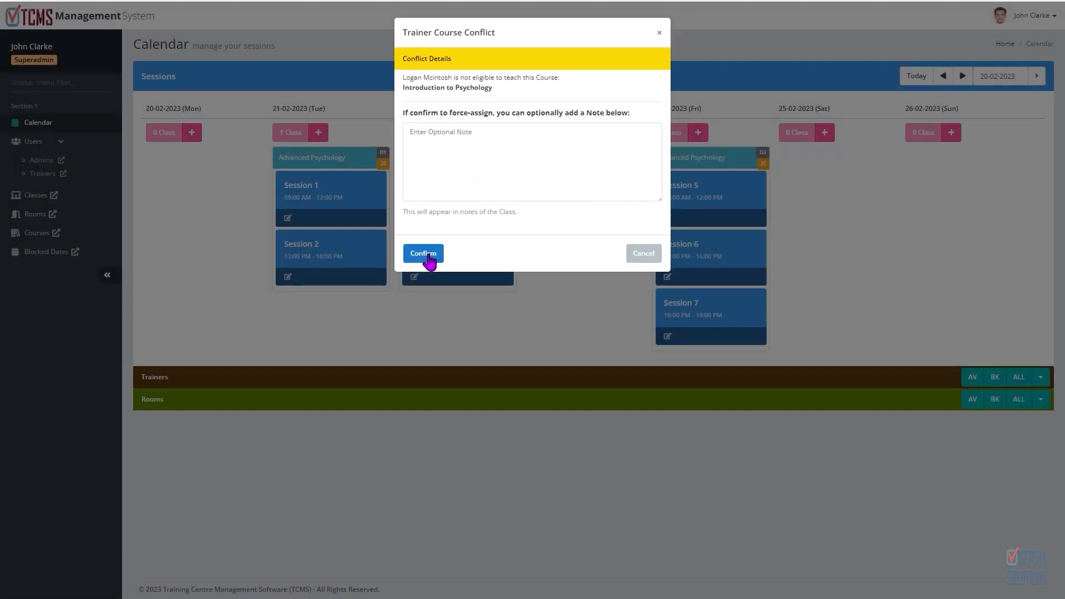
{"action": "left_click", "coordinate": [426, 255]}
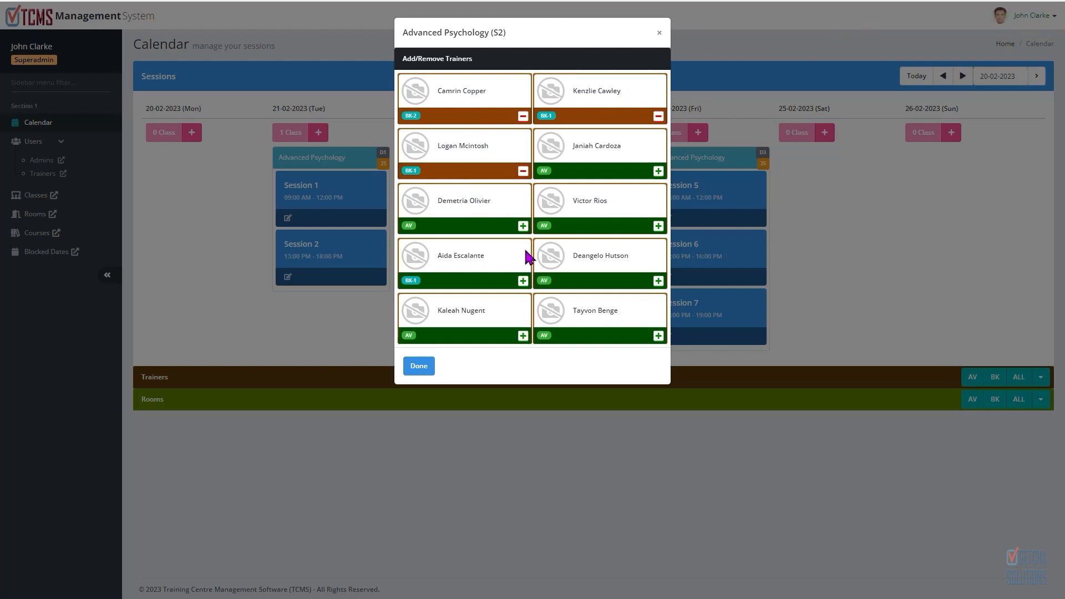
{"action": "left_click", "coordinate": [658, 116]}
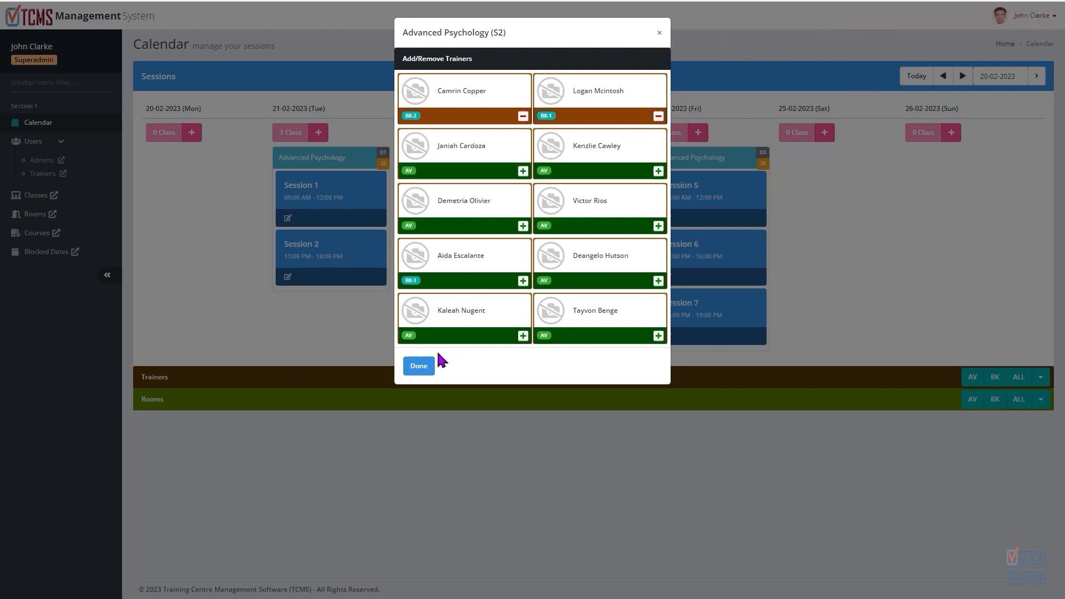
{"action": "left_click", "coordinate": [419, 366]}
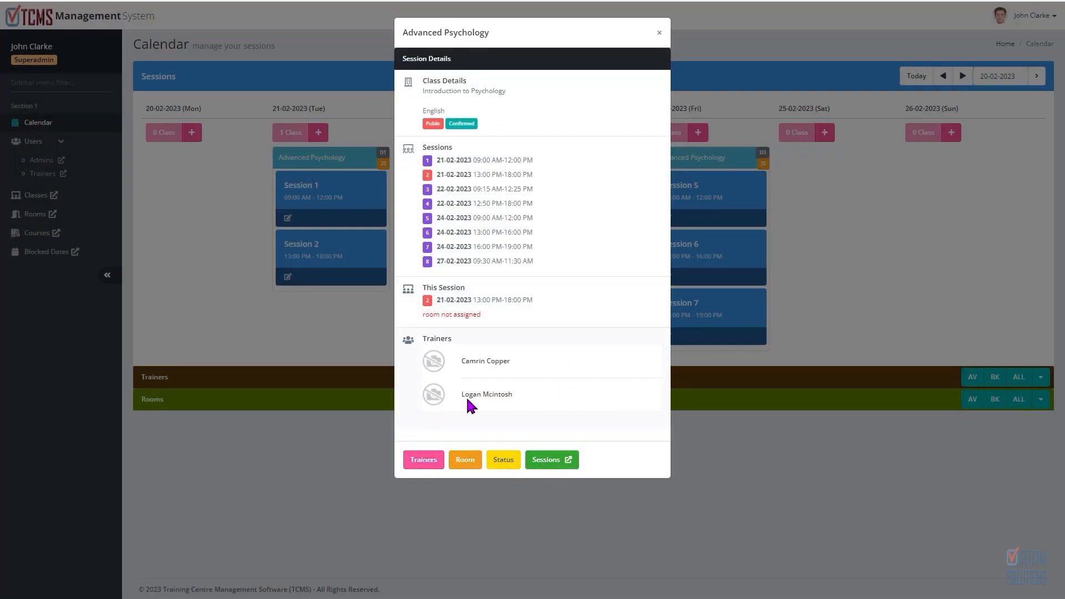
{"action": "left_click", "coordinate": [660, 34]}
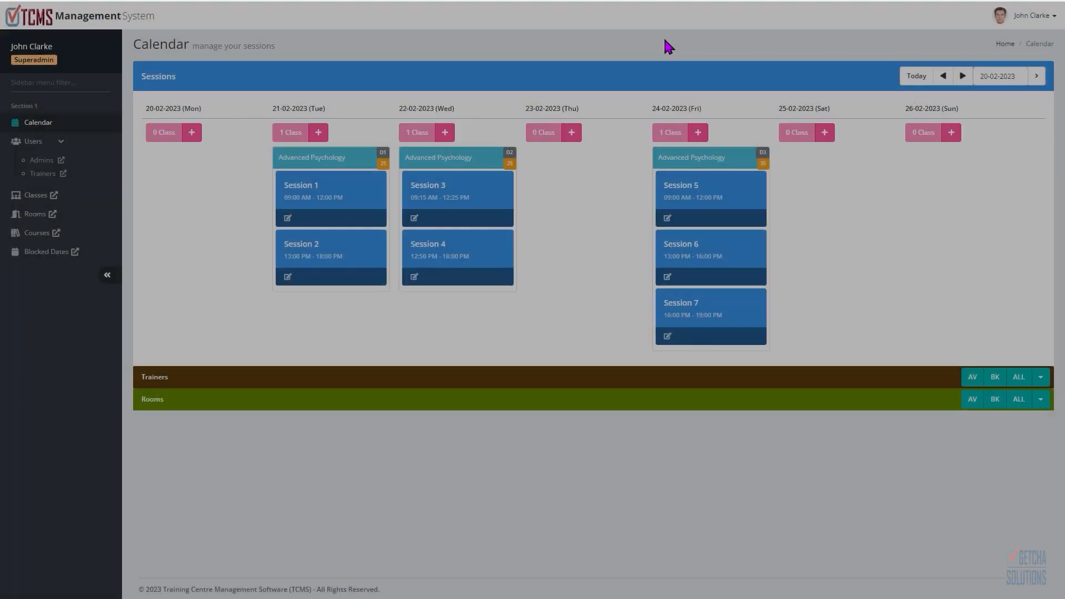
Step: Open the Classes listing and view it ordered by class name
{"action": "mouse_move", "coordinate": [696, 198]}
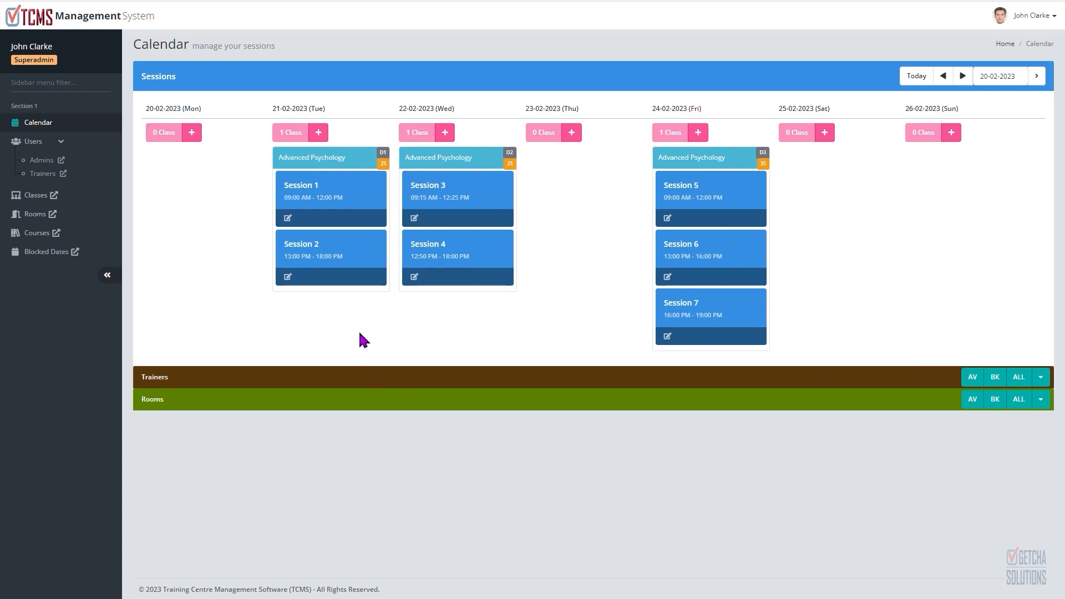
{"action": "mouse_move", "coordinate": [716, 219]}
{"action": "left_click", "coordinate": [37, 200]}
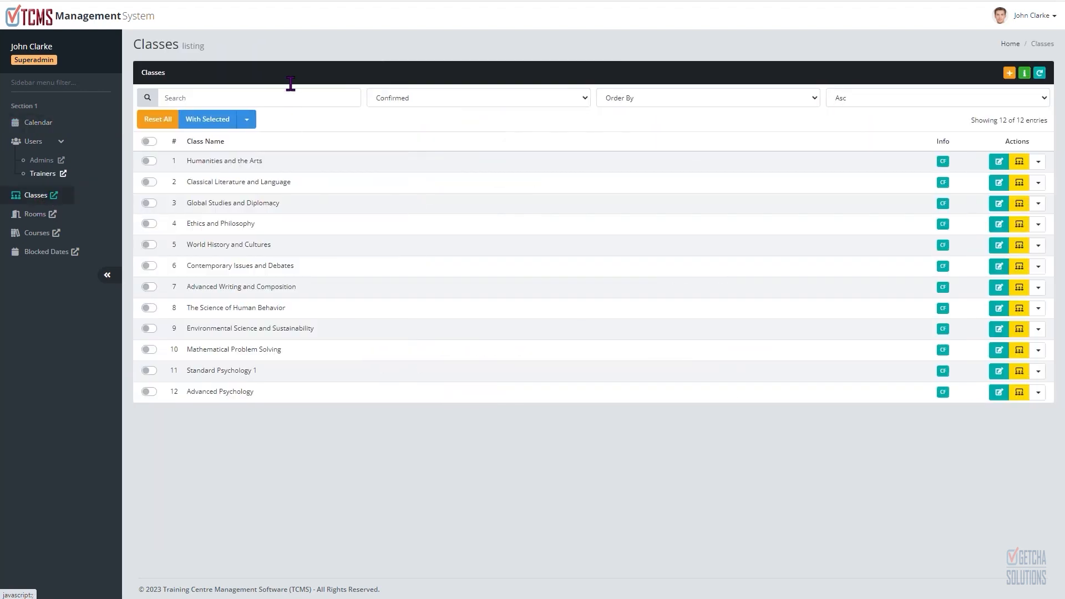
{"action": "left_click", "coordinate": [54, 196]}
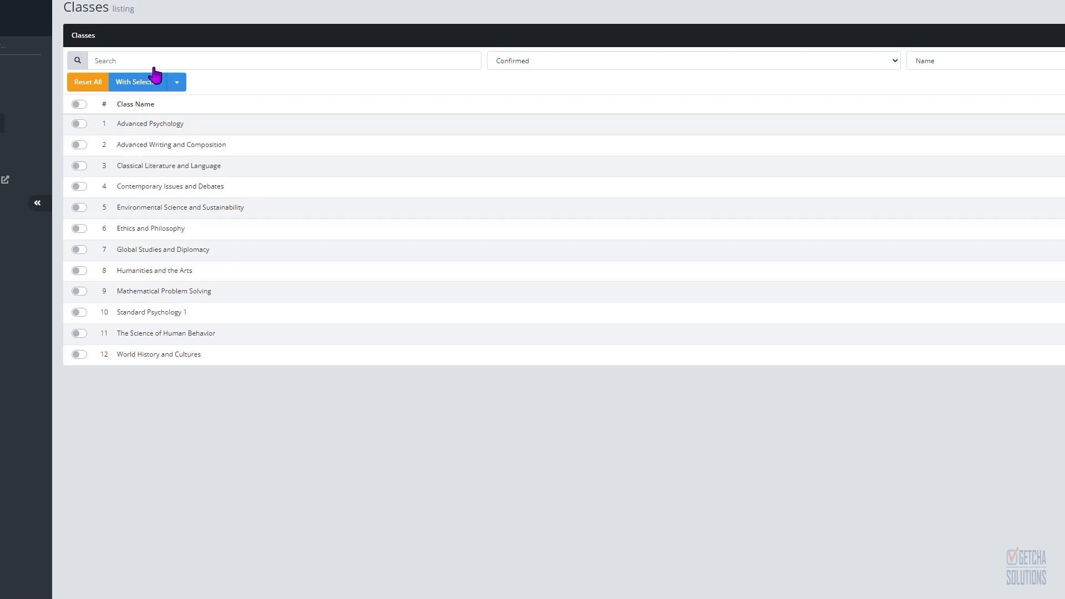
{"action": "left_click", "coordinate": [91, 1]}
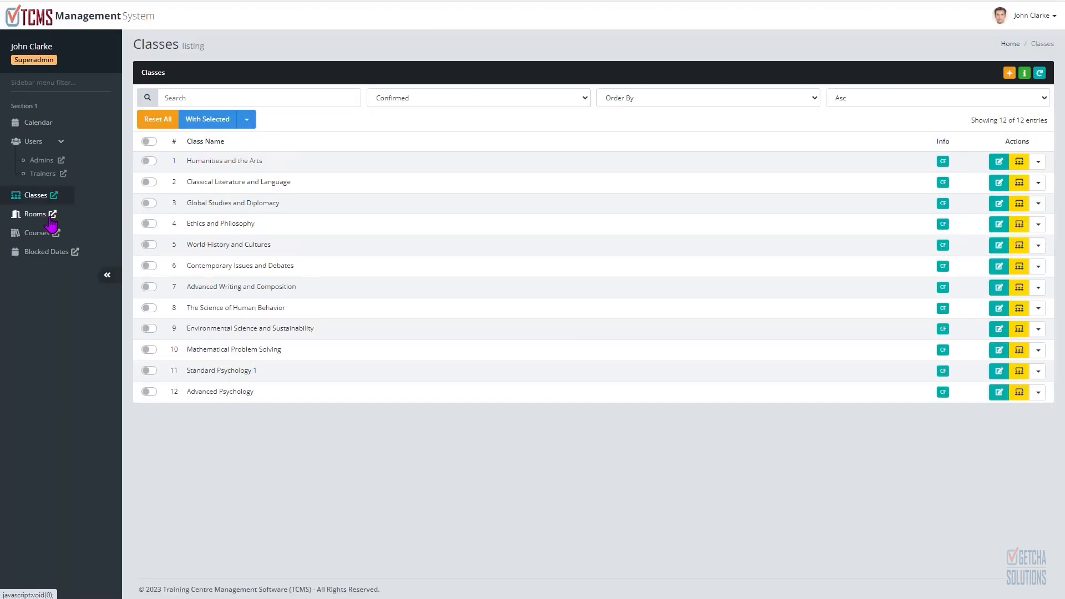
{"action": "left_click", "coordinate": [58, 236]}
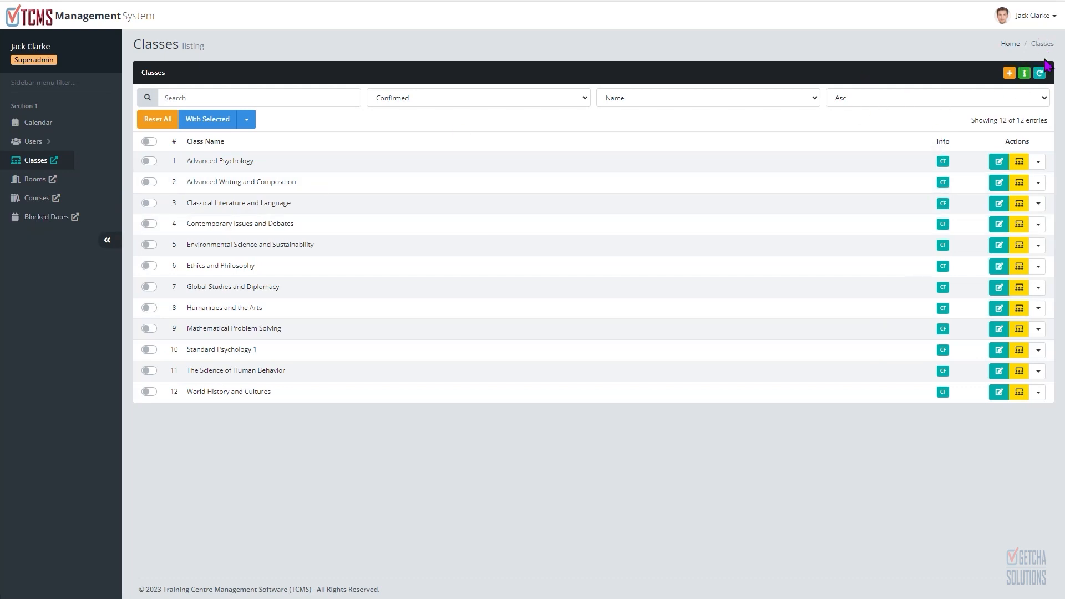
Step: Review the account profile page, its edit form and the password change section
{"action": "left_click", "coordinate": [1055, 24]}
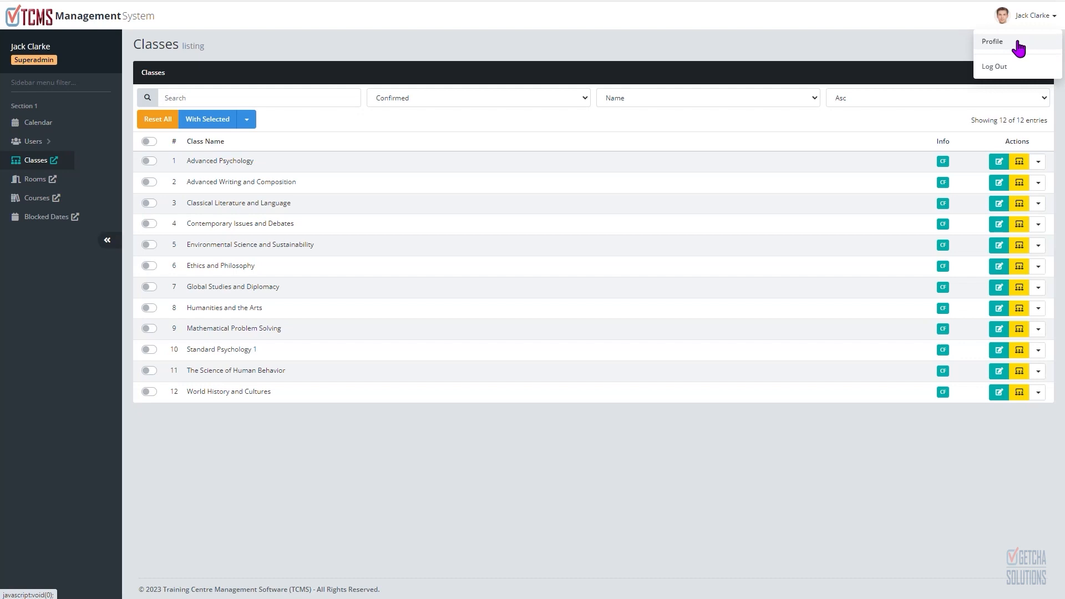
{"action": "left_click", "coordinate": [1018, 48]}
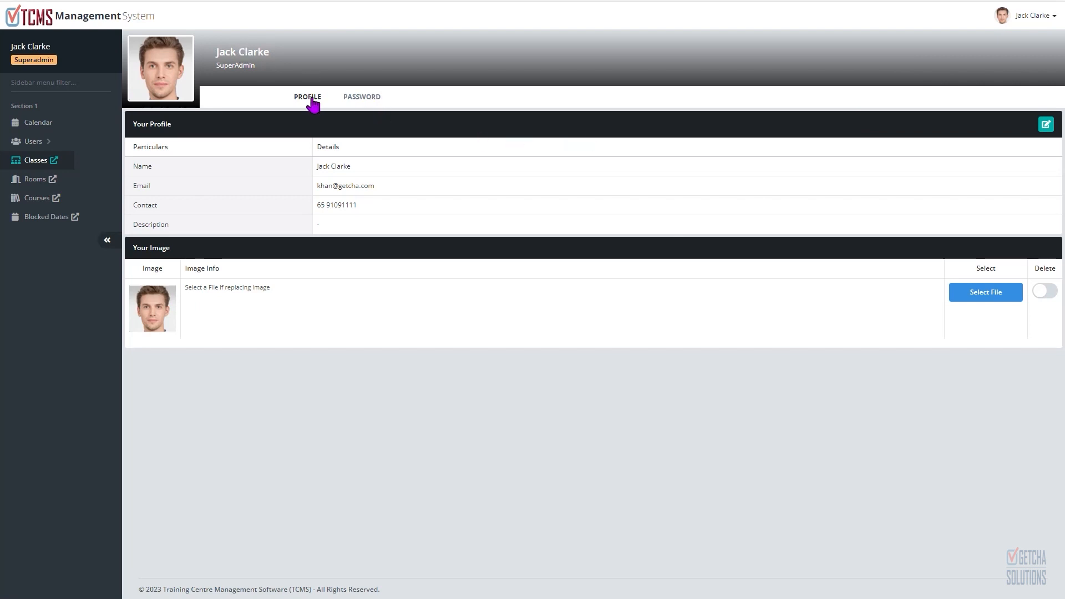
{"action": "left_click", "coordinate": [1044, 129]}
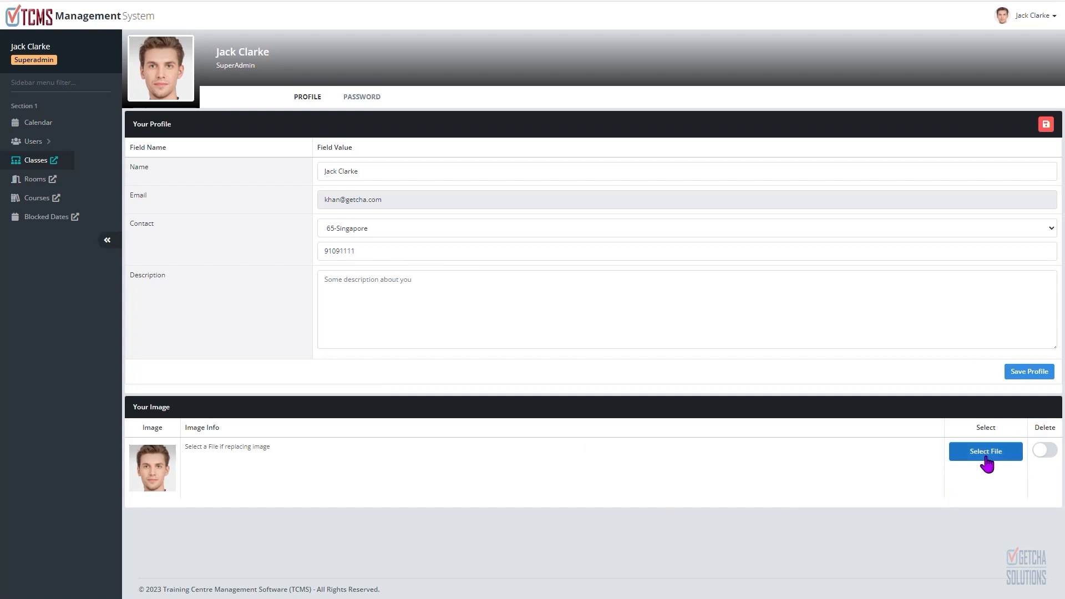
{"action": "left_click", "coordinate": [1046, 125]}
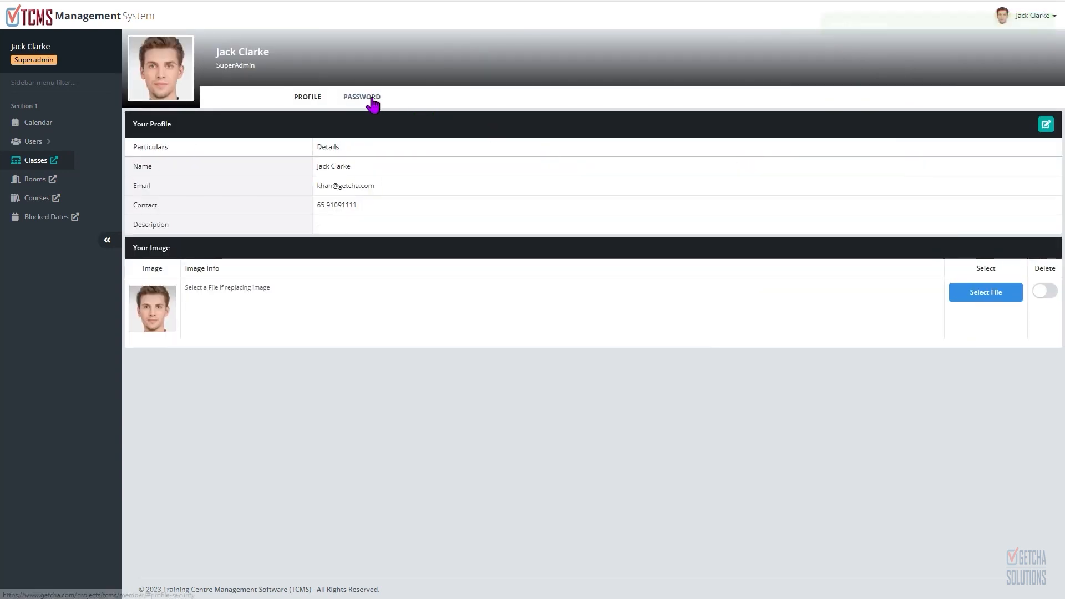
{"action": "left_click", "coordinate": [370, 98]}
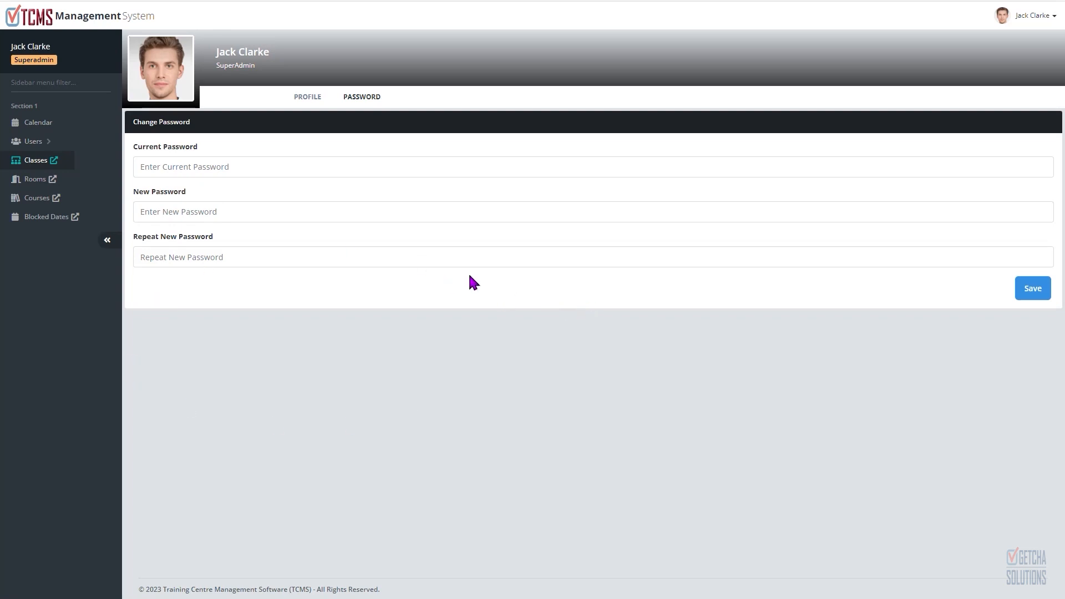
Step: Return to the calendar and expand the Advanced Psychology class on 21-02, 22-02 and 24-02-2023
{"action": "left_click", "coordinate": [44, 124]}
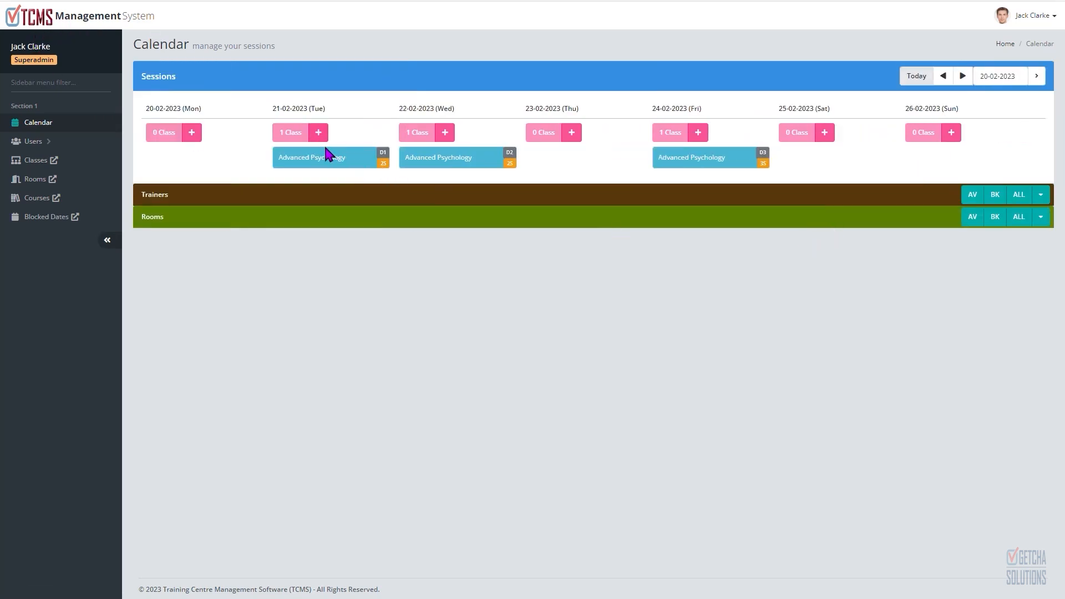
{"action": "left_click", "coordinate": [335, 158]}
{"action": "left_click", "coordinate": [456, 162]}
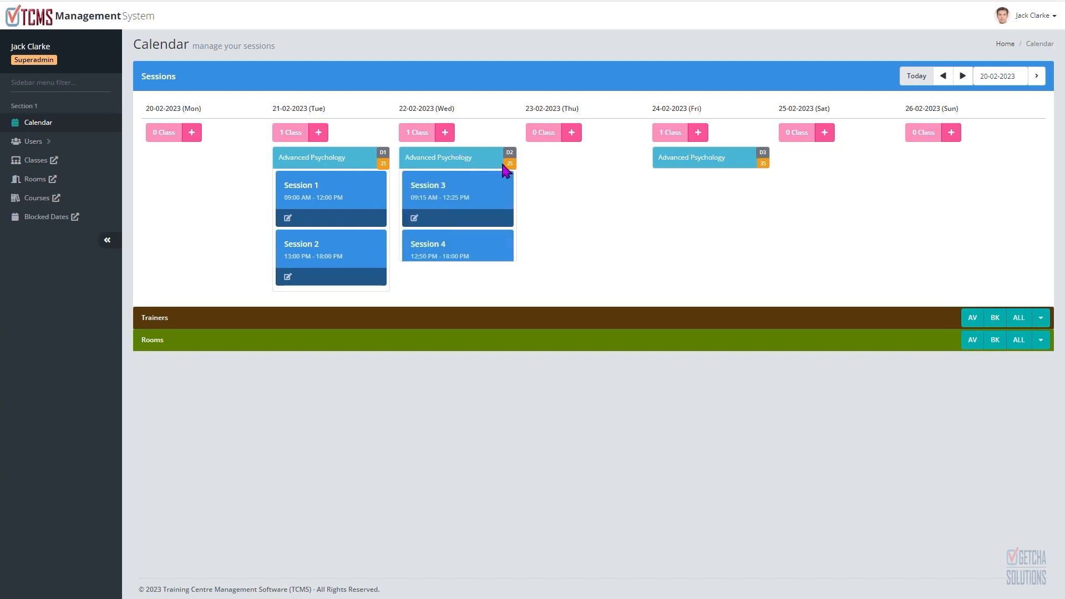
{"action": "left_click", "coordinate": [724, 161]}
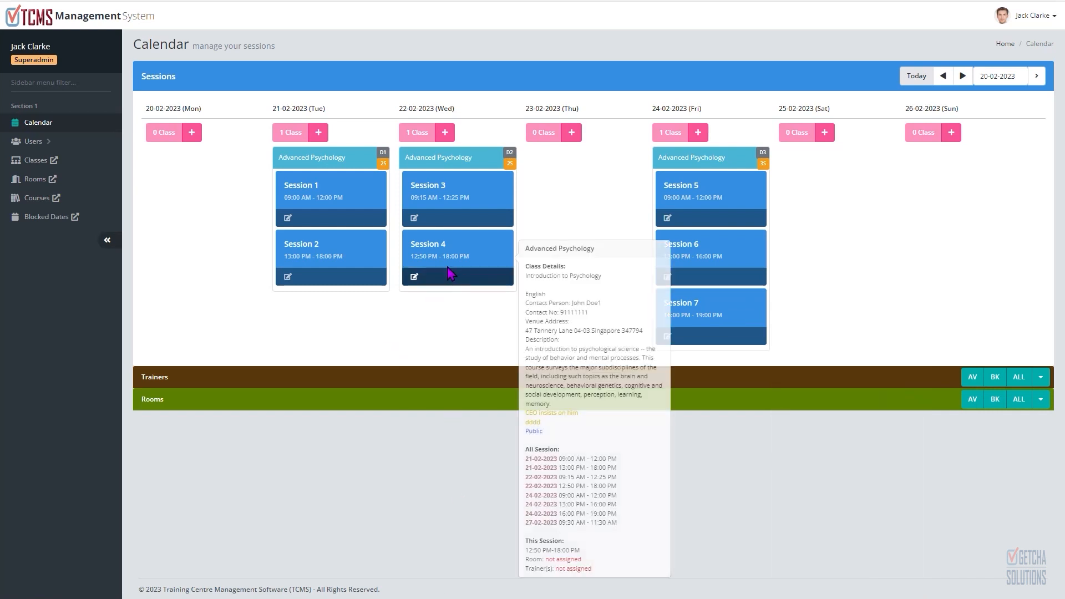
Step: Start a new blocked schedule entry and set its date range to 01/03/2023 – 04/03/2023
{"action": "left_click", "coordinate": [47, 217]}
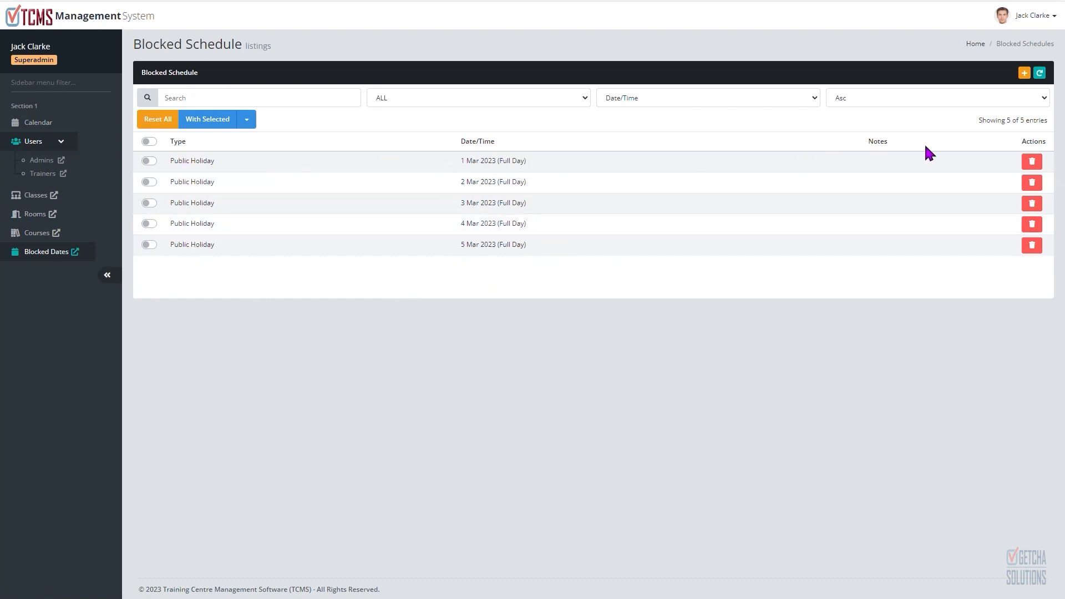
{"action": "left_click", "coordinate": [1025, 74]}
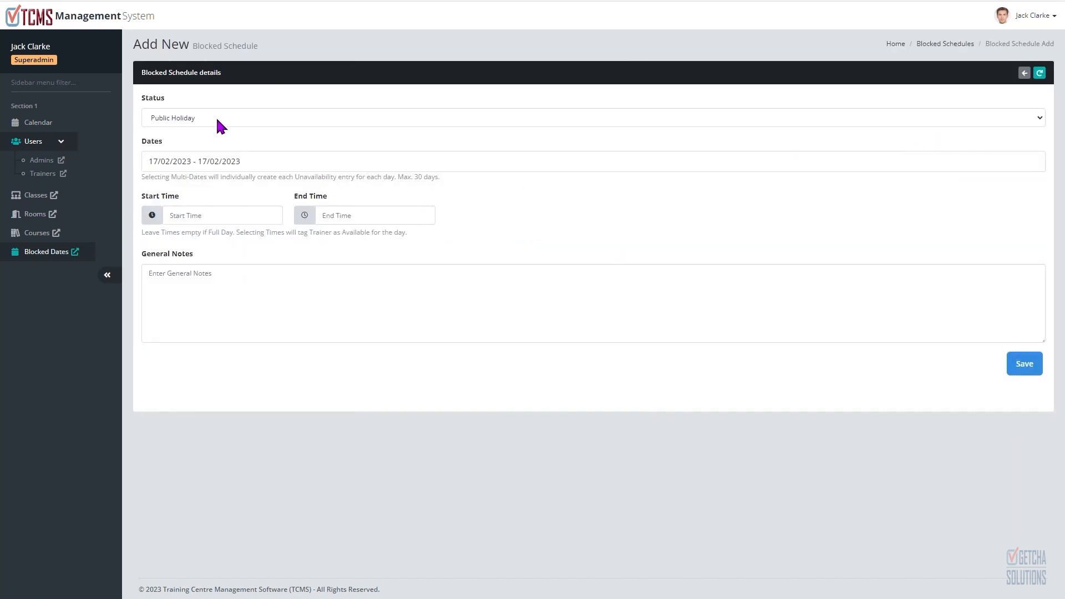
{"action": "left_click", "coordinate": [220, 125]}
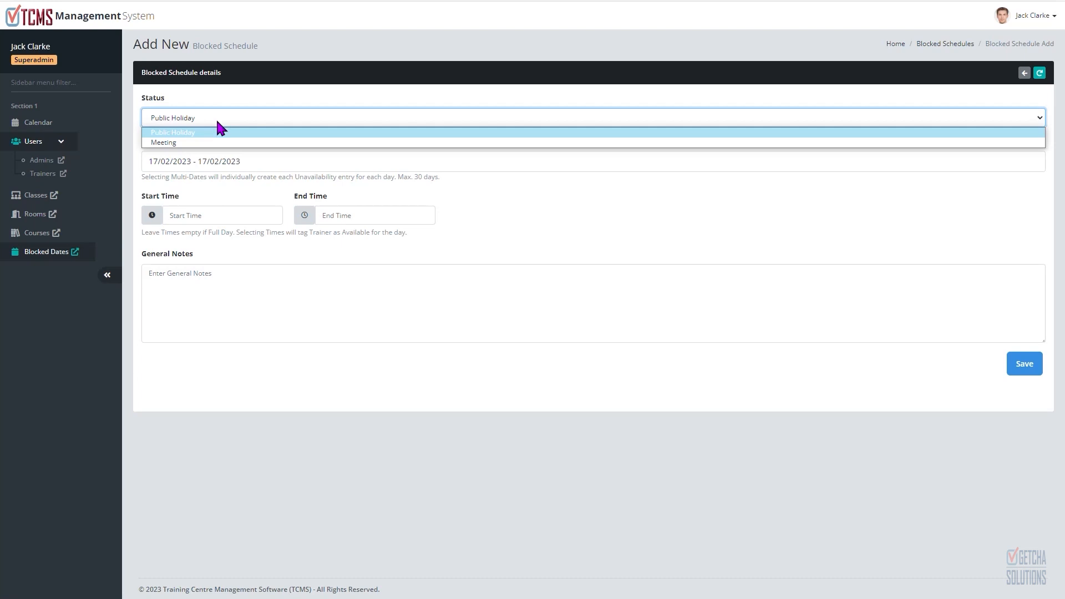
{"action": "left_click", "coordinate": [216, 118]}
{"action": "left_click", "coordinate": [204, 162]}
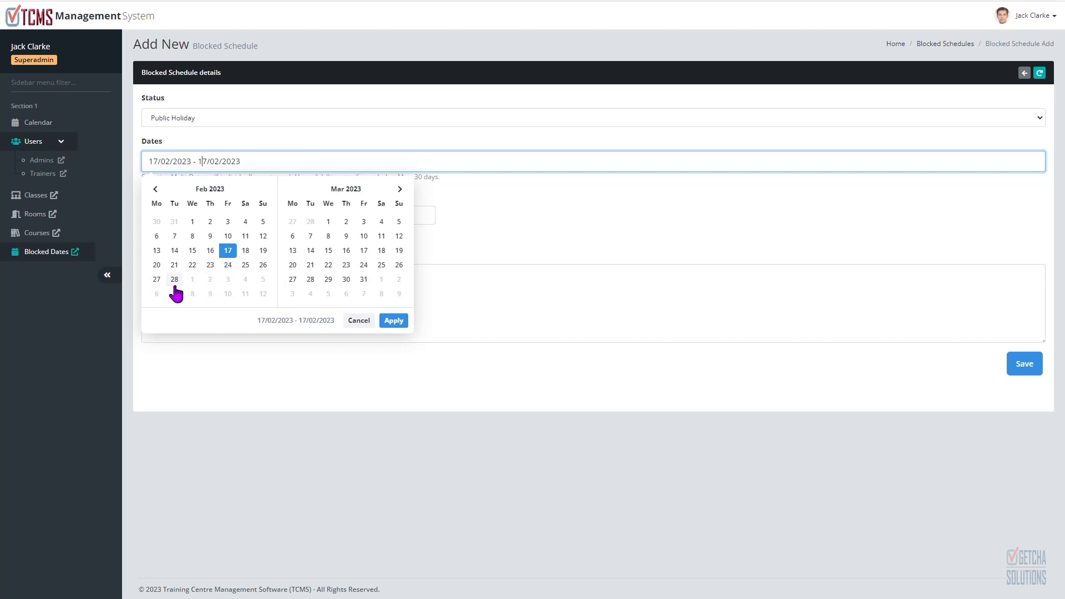
{"action": "left_click", "coordinate": [191, 280]}
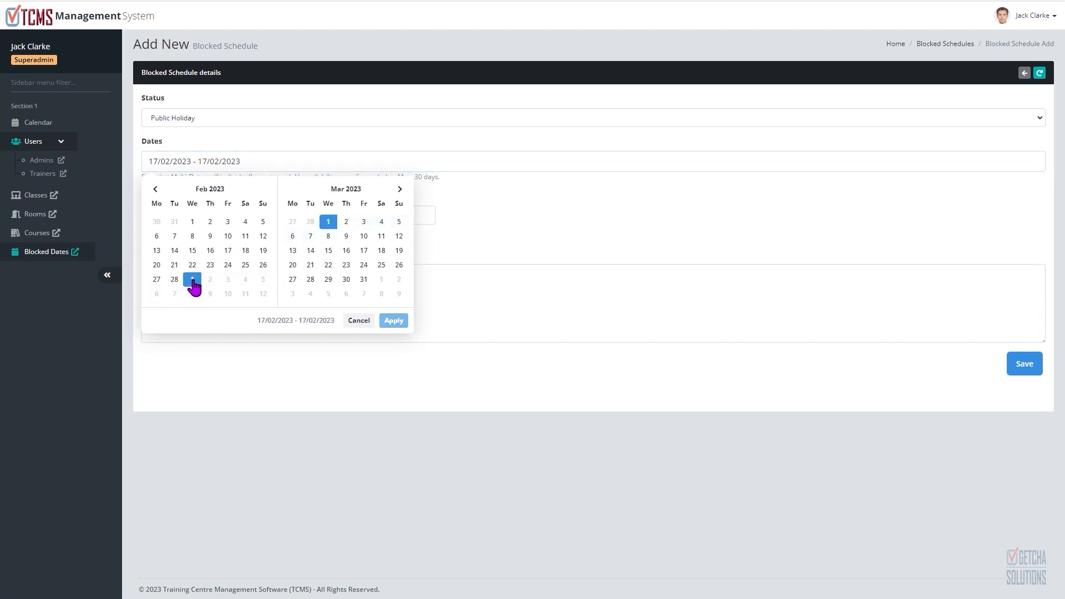
{"action": "left_click", "coordinate": [245, 281]}
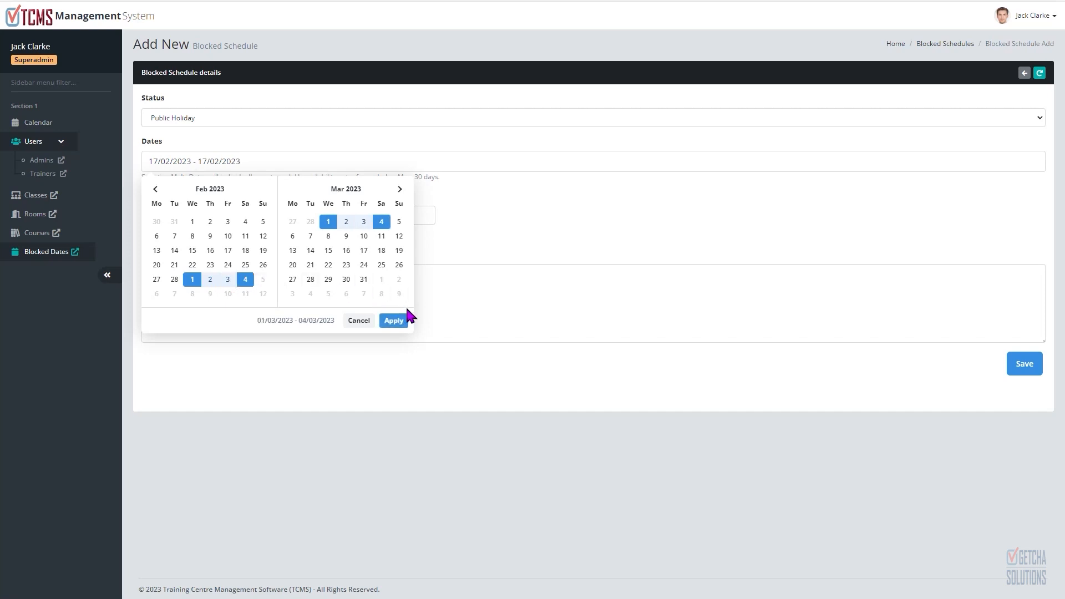
{"action": "left_click", "coordinate": [395, 321]}
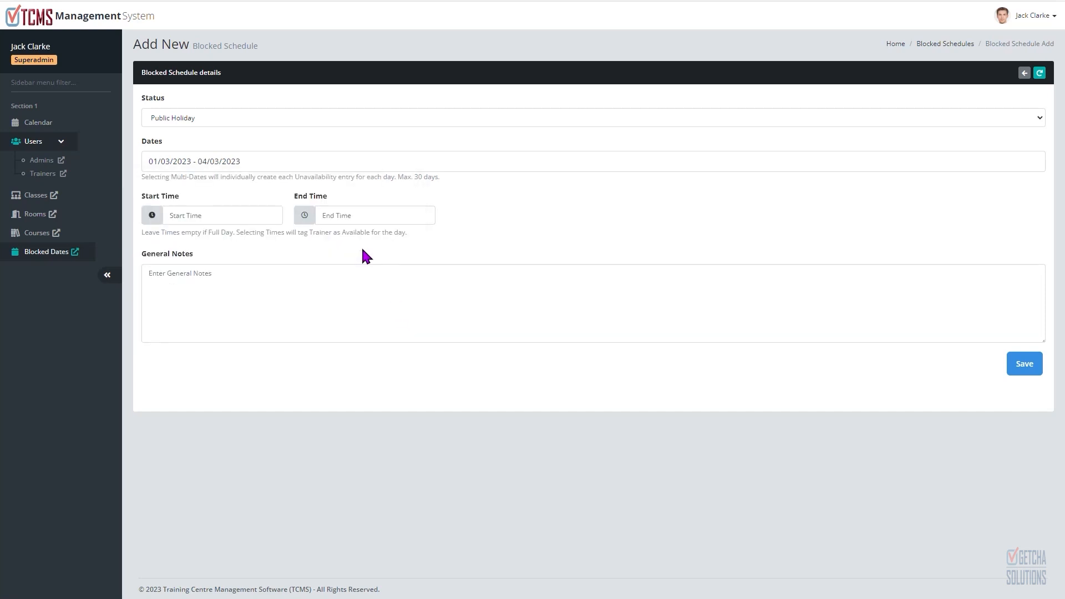
{"action": "left_click", "coordinate": [228, 216]}
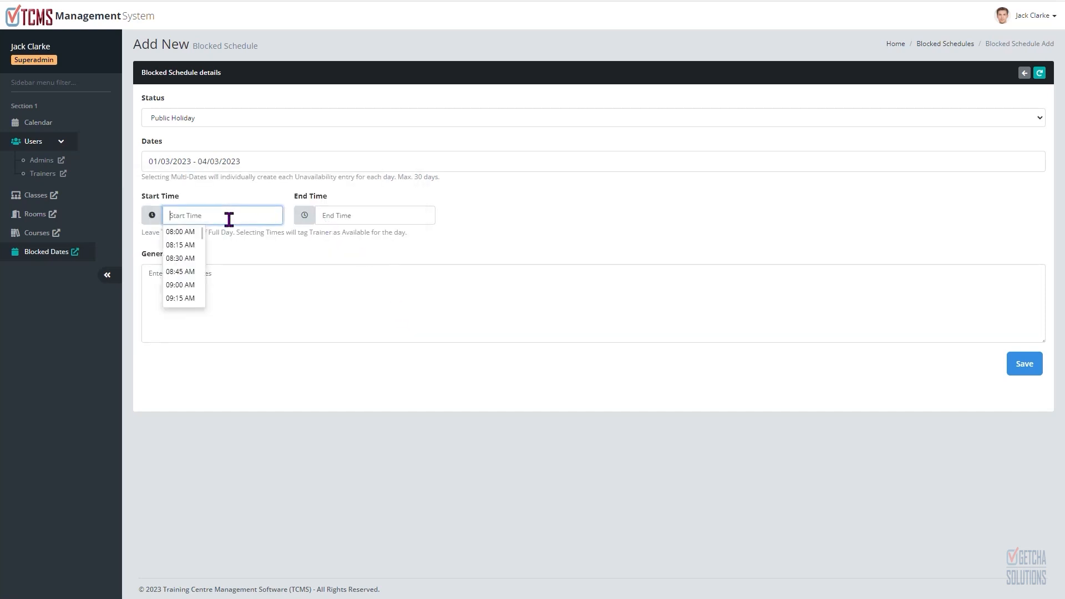
{"action": "left_click", "coordinate": [189, 284]}
{"action": "left_click", "coordinate": [350, 215]}
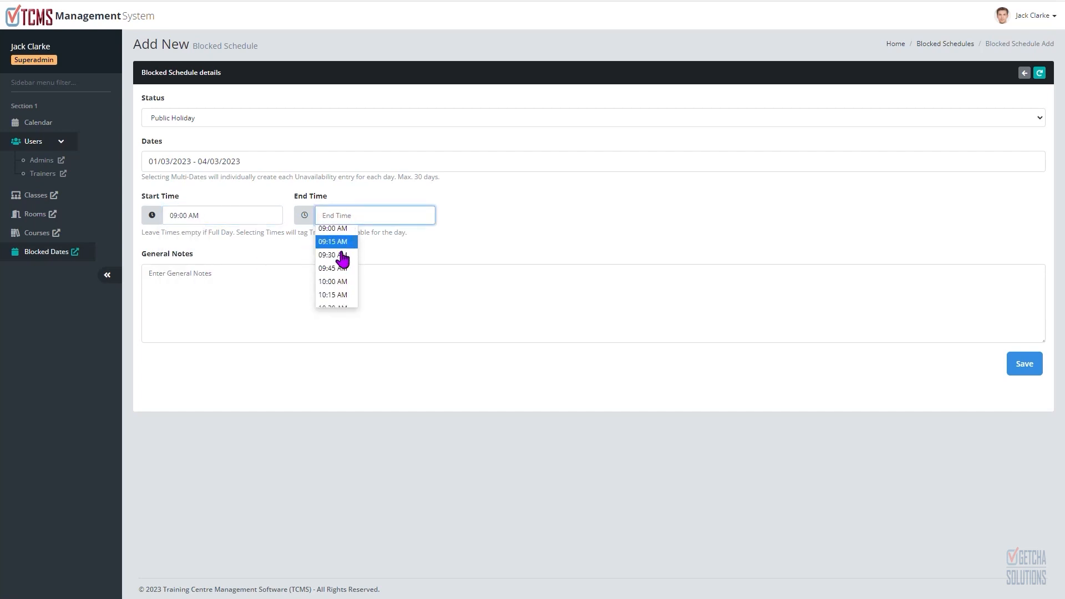
{"action": "scroll", "coordinate": [342, 257], "scroll_direction": "down", "scroll_amount": 4}
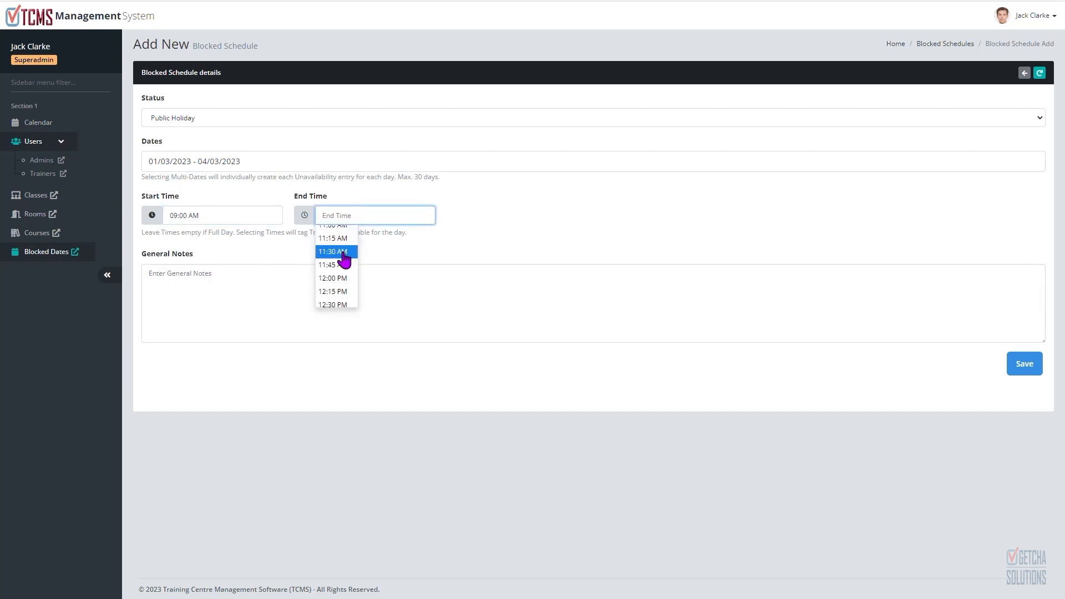
{"action": "left_click", "coordinate": [478, 217]}
{"action": "left_click", "coordinate": [186, 216]}
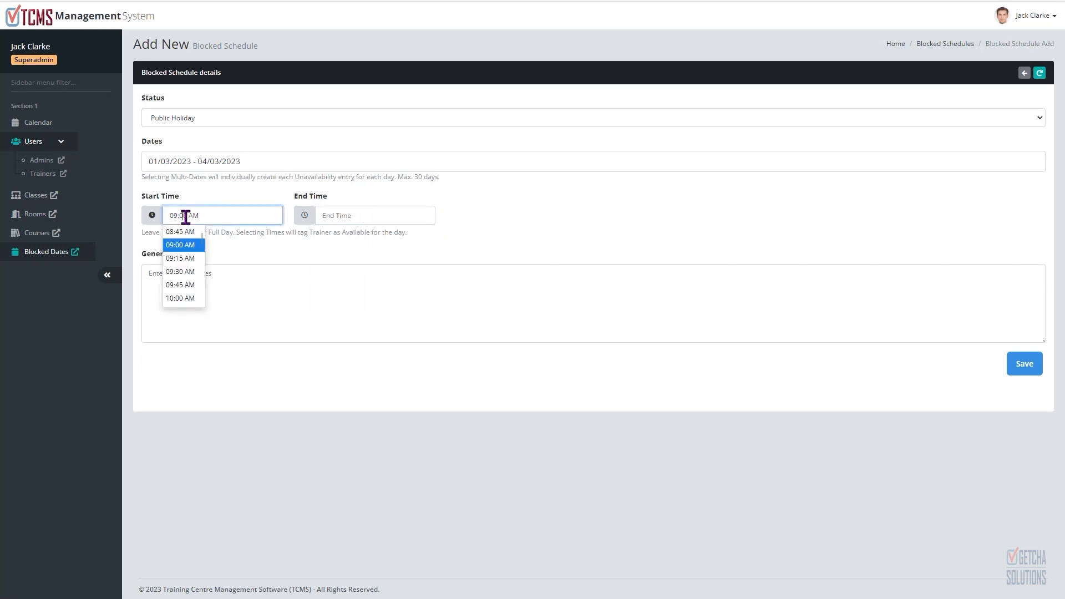
{"action": "key", "text": "ctrl+a"}
{"action": "key", "text": "BackSpace"}
{"action": "left_click", "coordinate": [493, 255]}
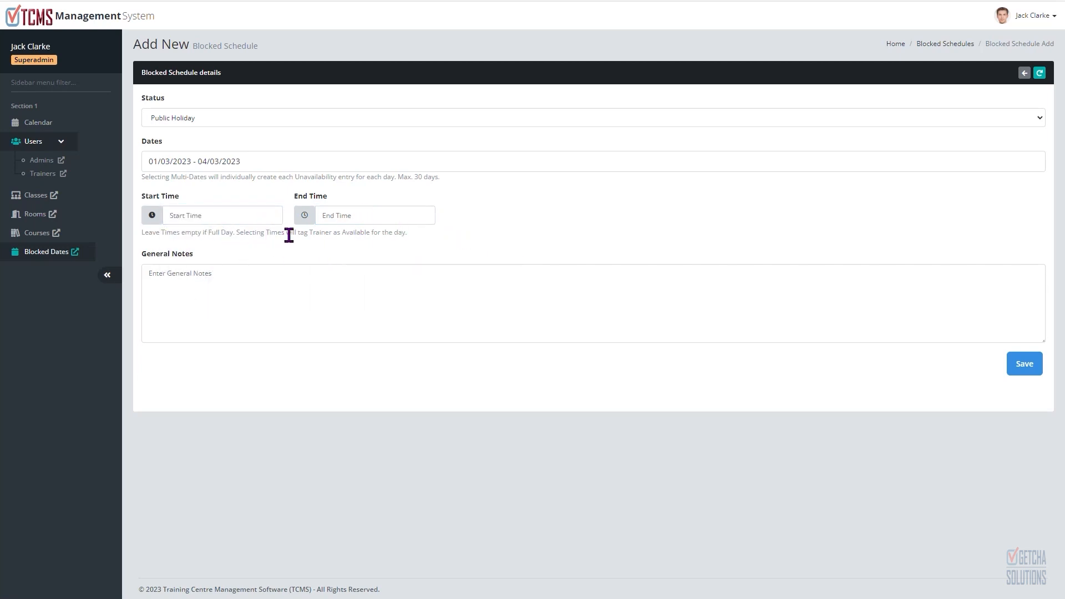
Step: Set the blocked schedule's status to Meeting, enter the general note CEO Meeting, and save it
{"action": "left_click", "coordinate": [338, 302]}
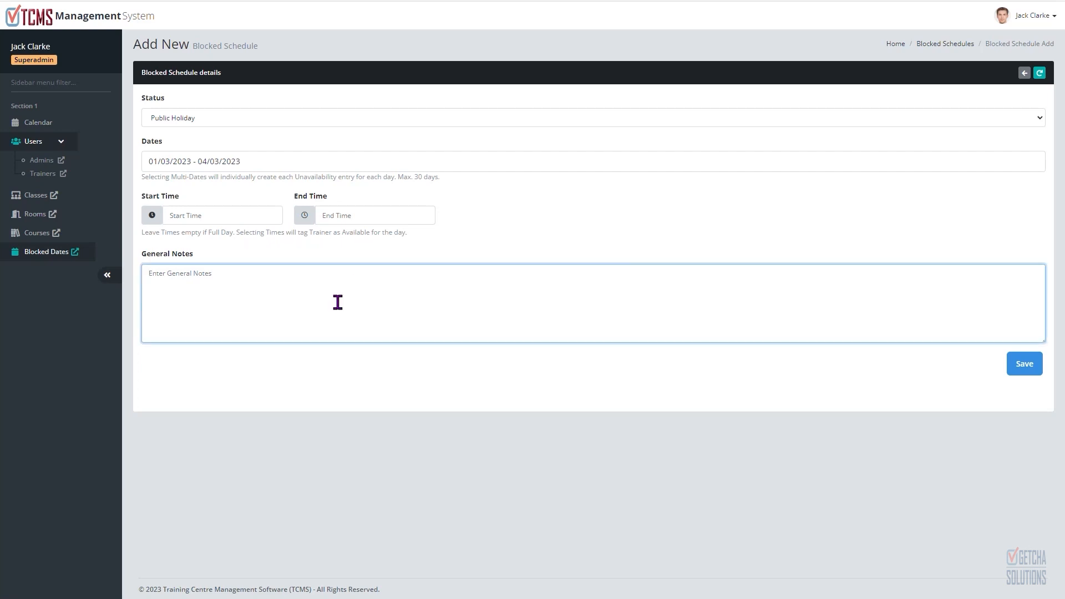
{"action": "left_click", "coordinate": [202, 114]}
{"action": "left_click", "coordinate": [192, 143]}
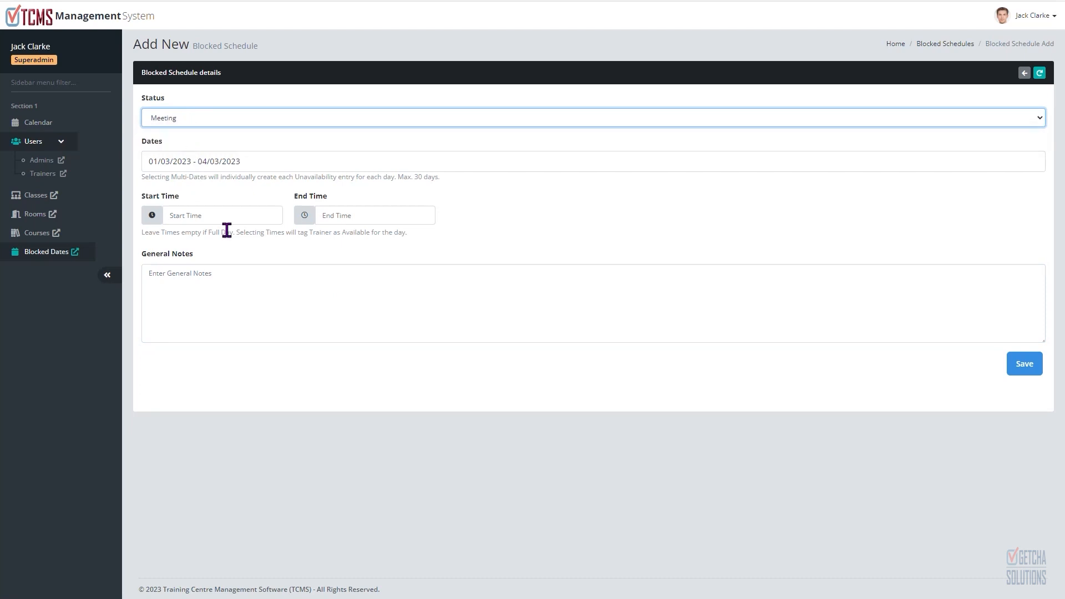
{"action": "left_click", "coordinate": [244, 286]}
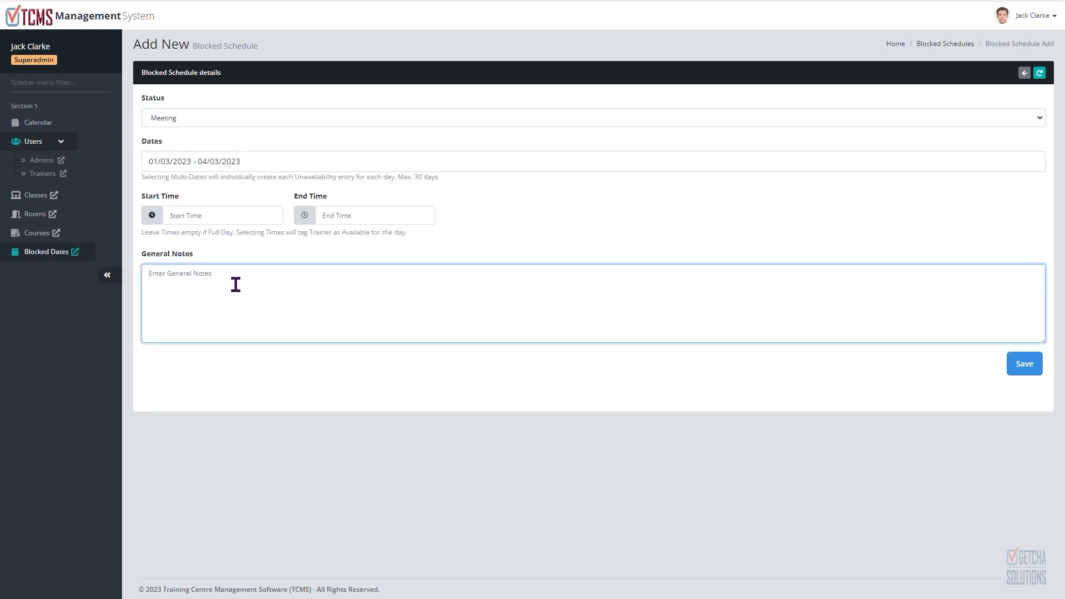
{"action": "type", "text": "CEO Meeting"}
{"action": "left_click", "coordinate": [1025, 366]}
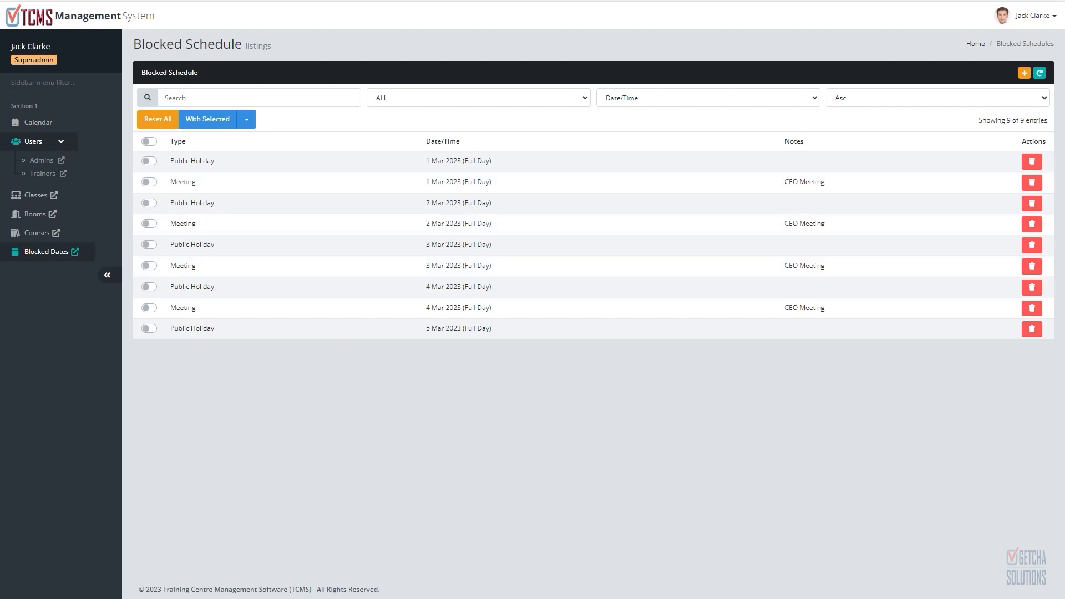
Step: Go back to the calendar and expand the Advanced Psychology classes on 21-02, 22-02 and 24-02-2023
{"action": "left_click", "coordinate": [54, 124]}
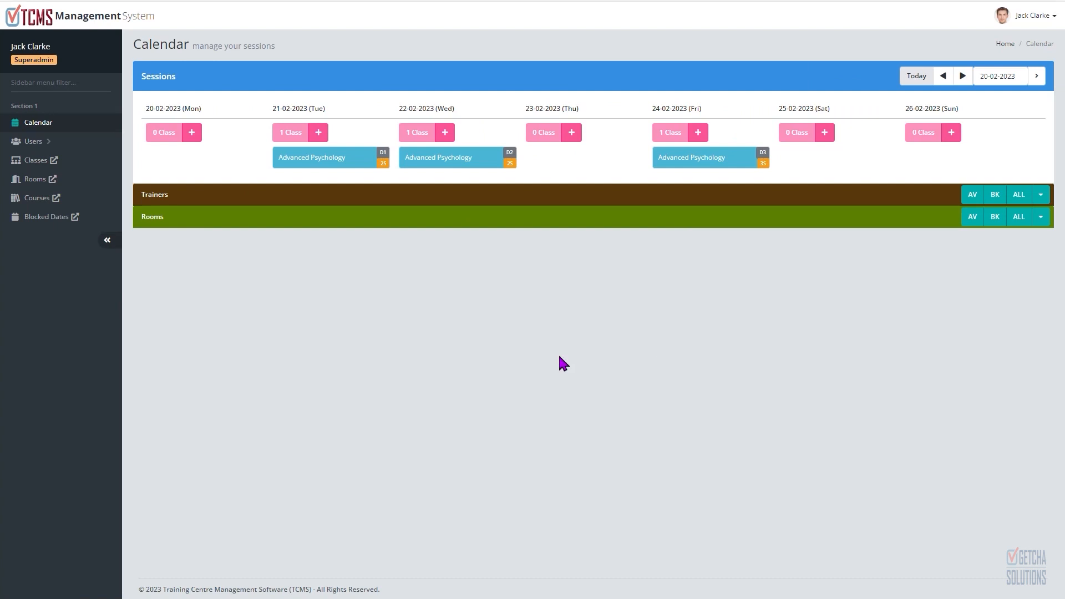
{"action": "left_click", "coordinate": [350, 161]}
{"action": "left_click", "coordinate": [456, 158]}
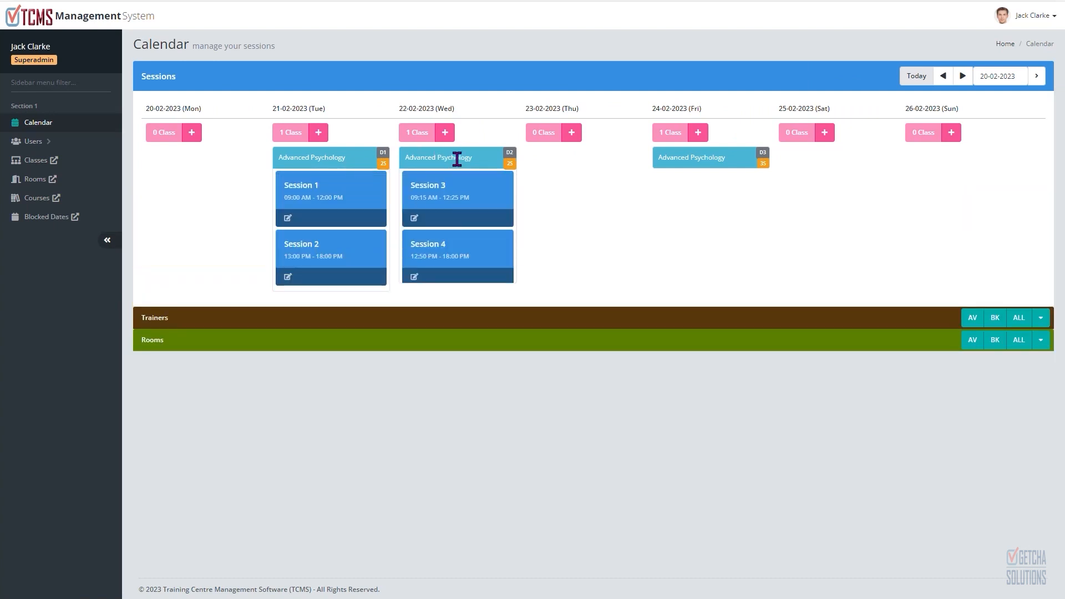
{"action": "left_click", "coordinate": [685, 159]}
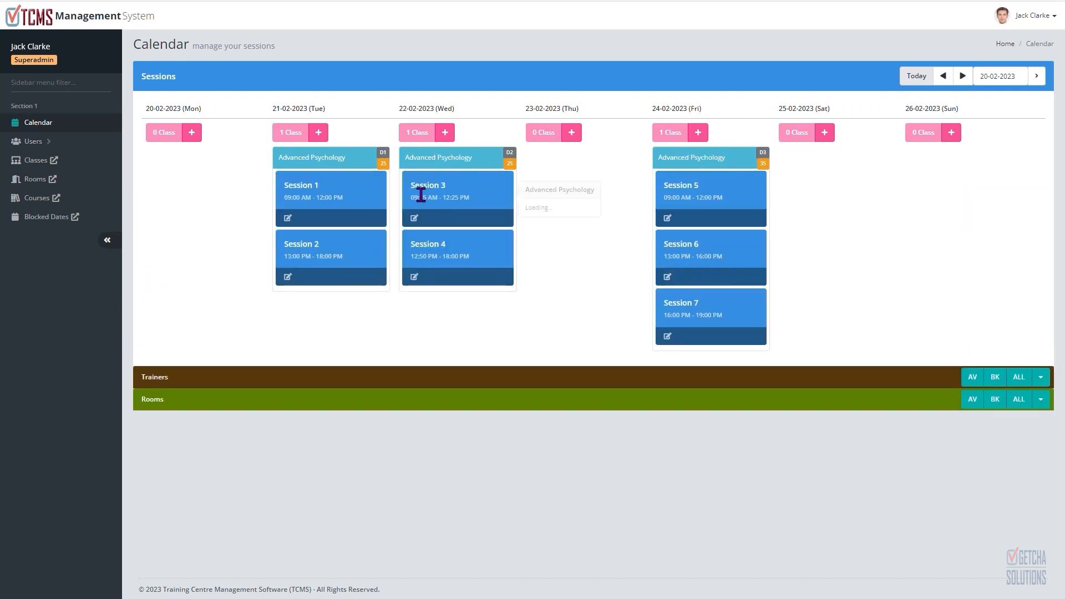